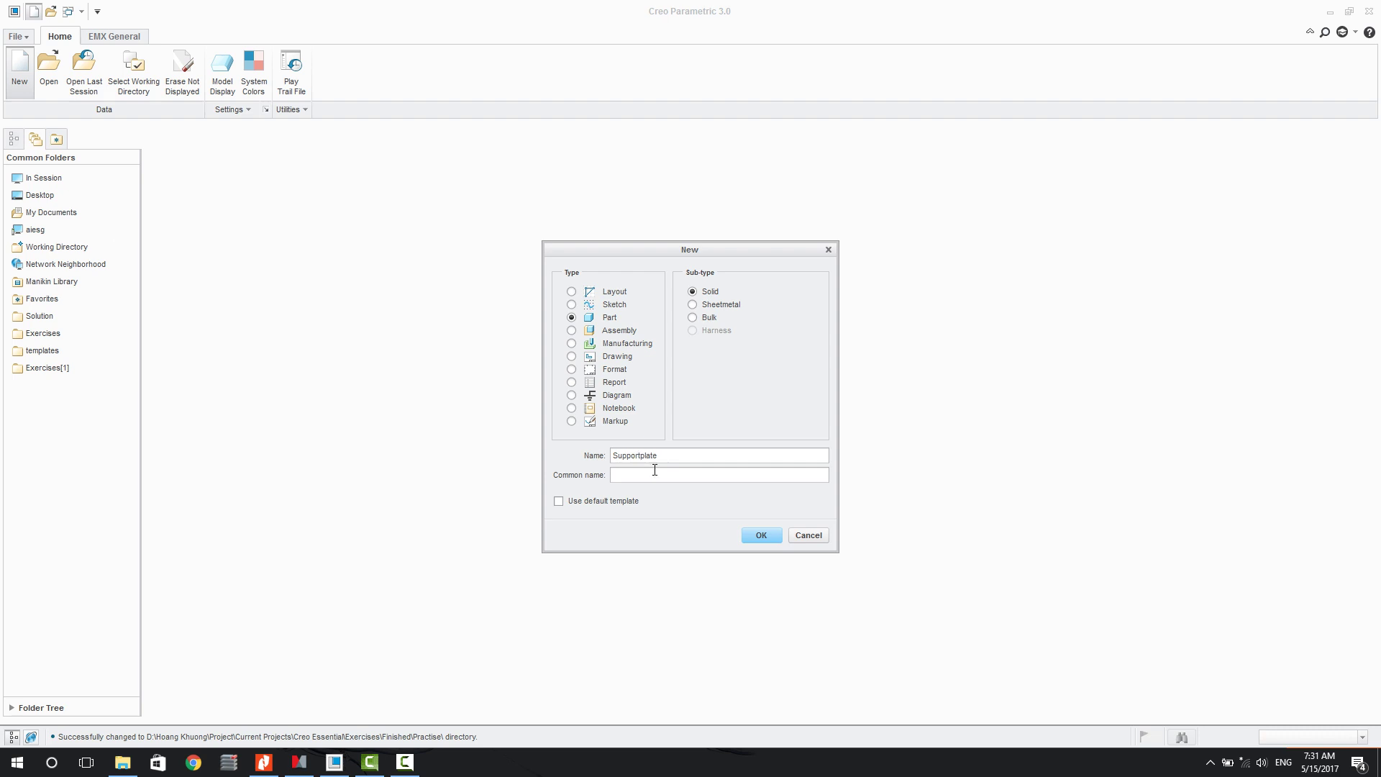
Step: Create a solid part named Support_plate from the mmns_part_solid template instead of the default one
{"action": "type", "text": "_"}
{"action": "left_click", "coordinate": [764, 535]}
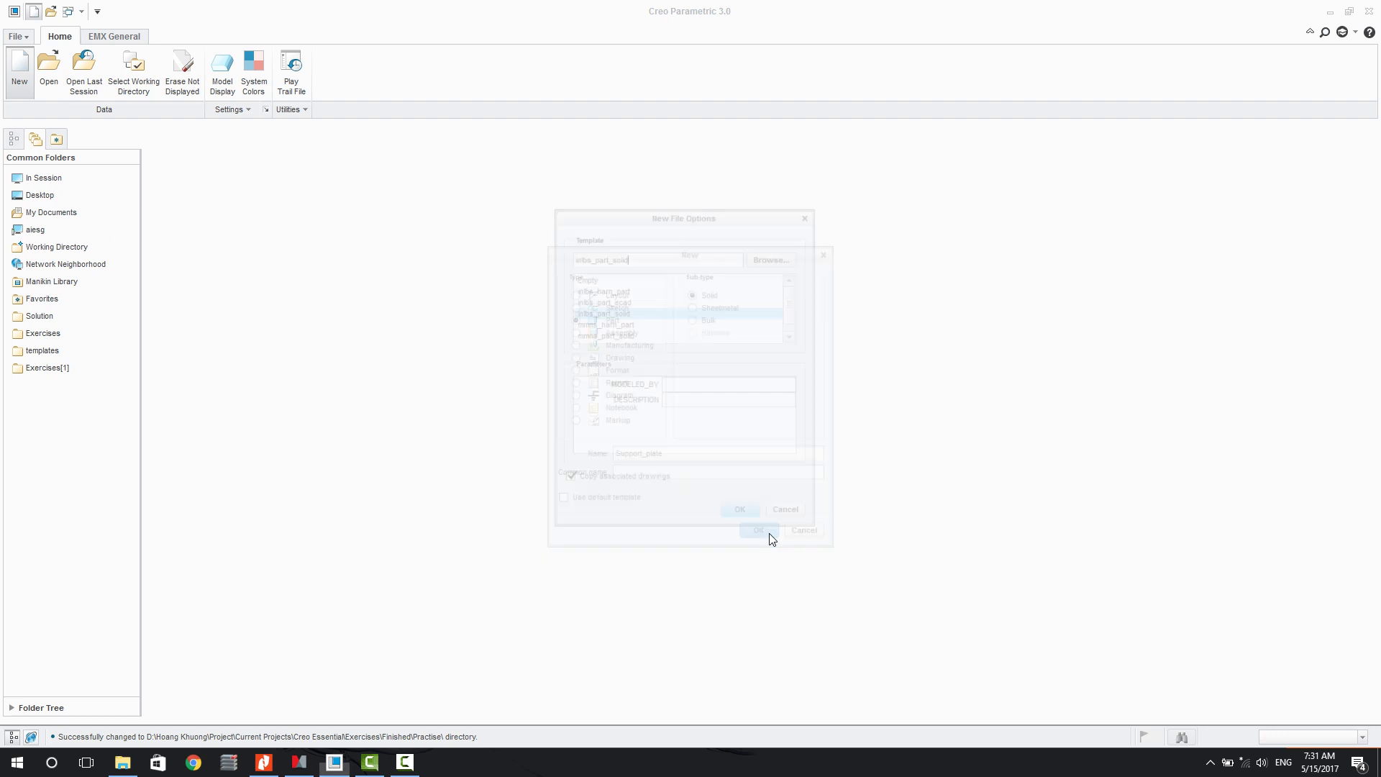
{"action": "left_click", "coordinate": [611, 336]}
{"action": "left_click", "coordinate": [611, 335]}
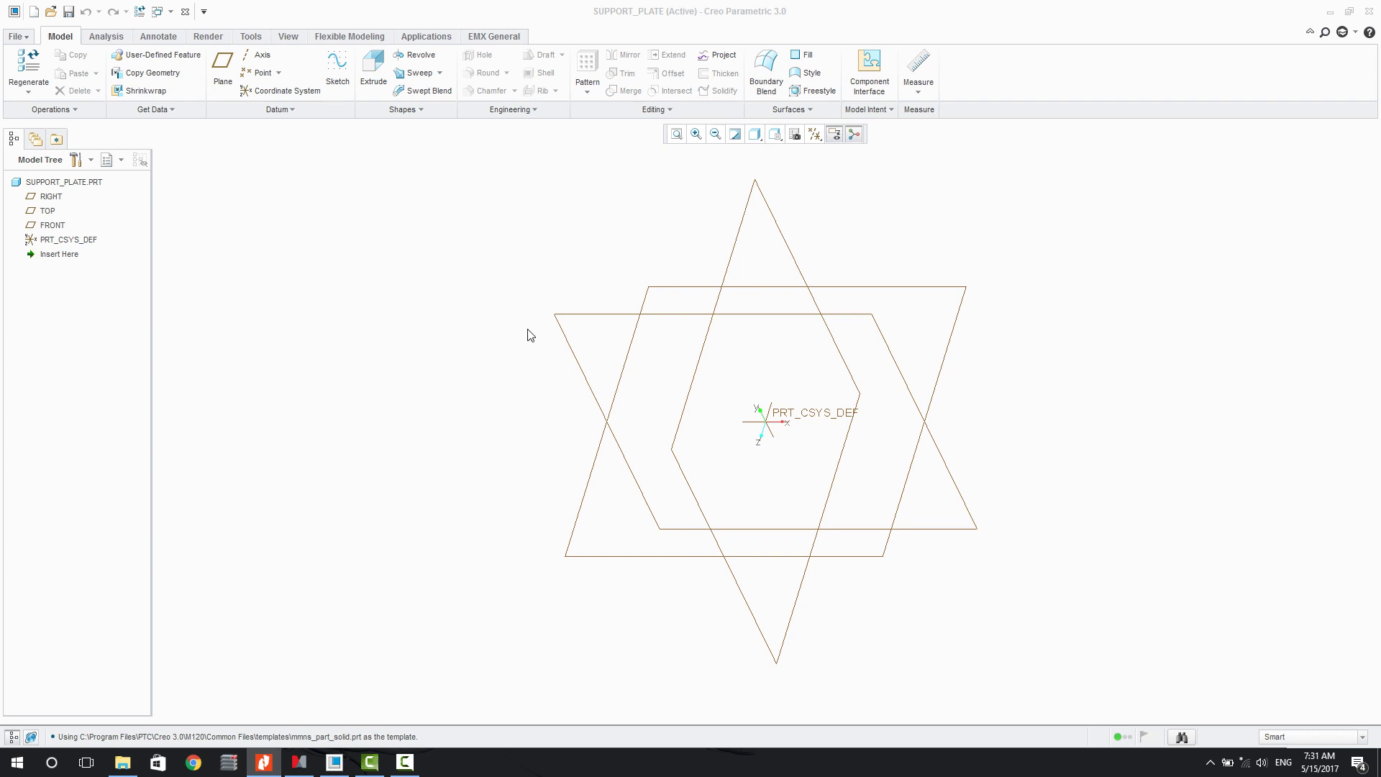
Step: Start an Extrude feature with an internal sketch on the TOP datum plane
{"action": "left_click", "coordinate": [373, 69]}
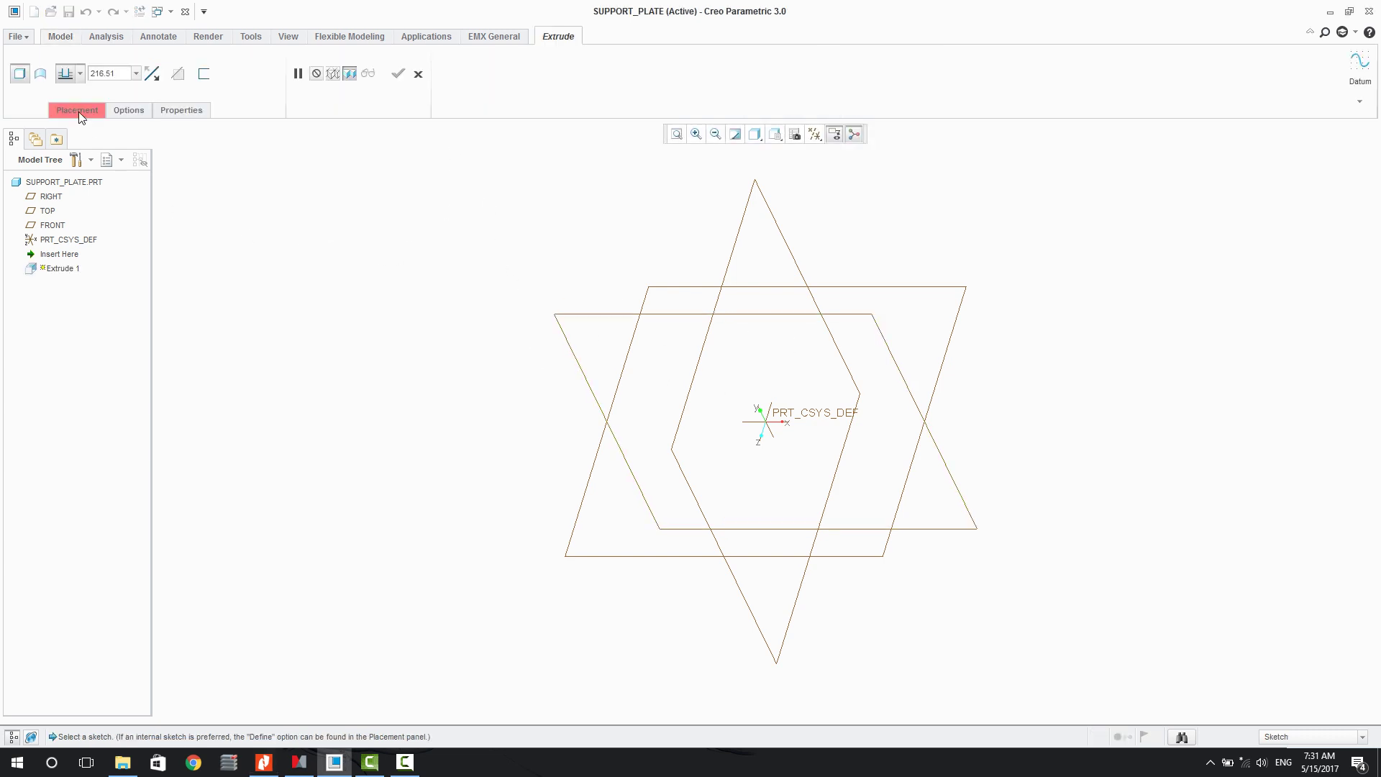
{"action": "left_click", "coordinate": [80, 113]}
{"action": "left_click", "coordinate": [211, 159]}
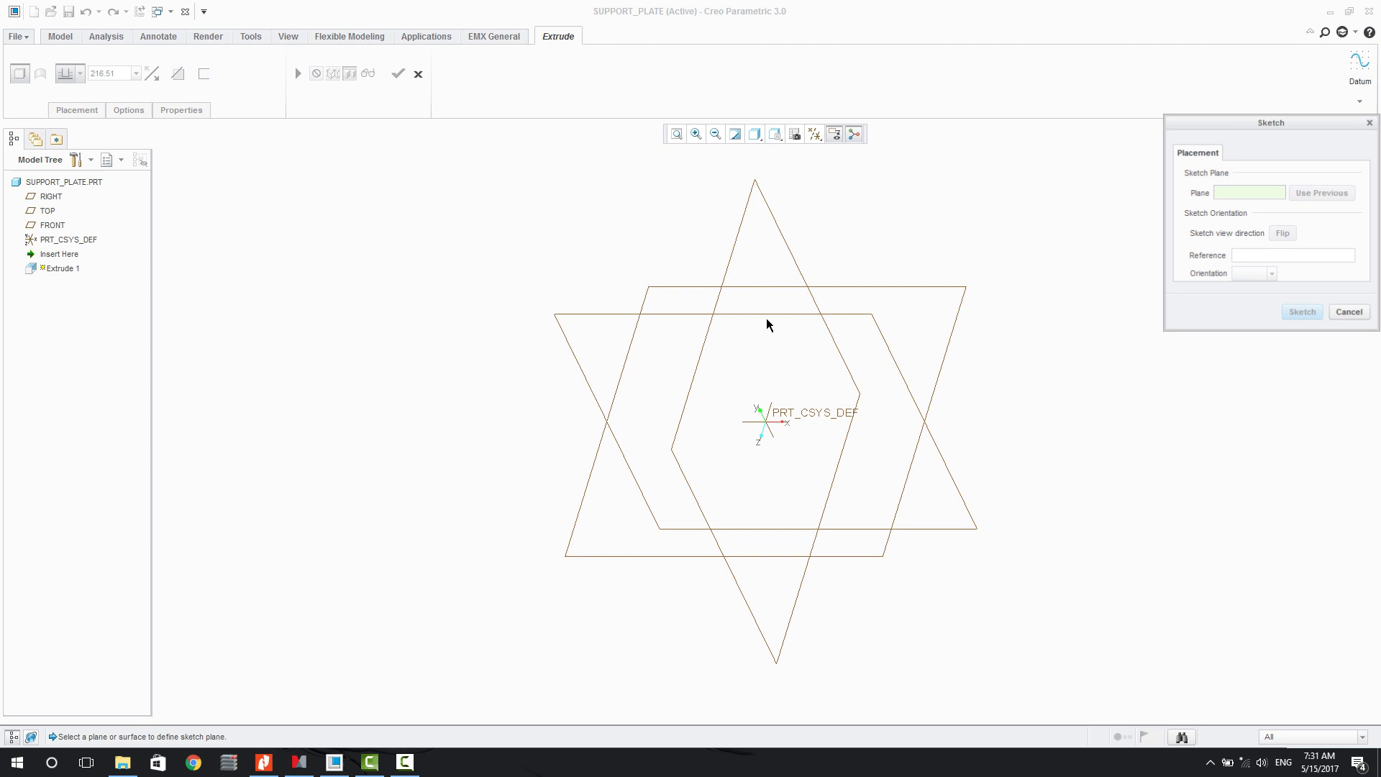
{"action": "left_click", "coordinate": [687, 288]}
{"action": "left_click", "coordinate": [1299, 312]}
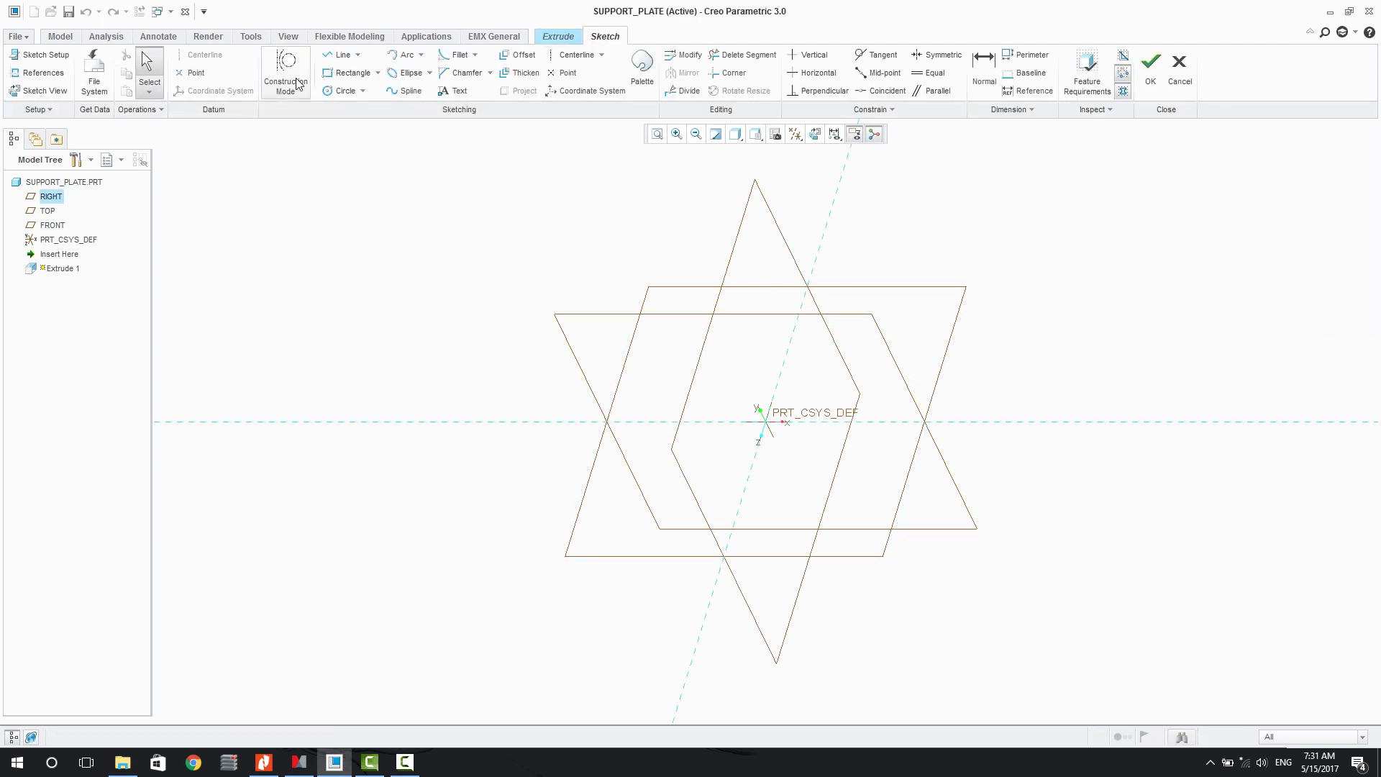
Step: Sketch a center rectangle about 486 by 371 mm centred on the origin
{"action": "left_click", "coordinate": [376, 73]}
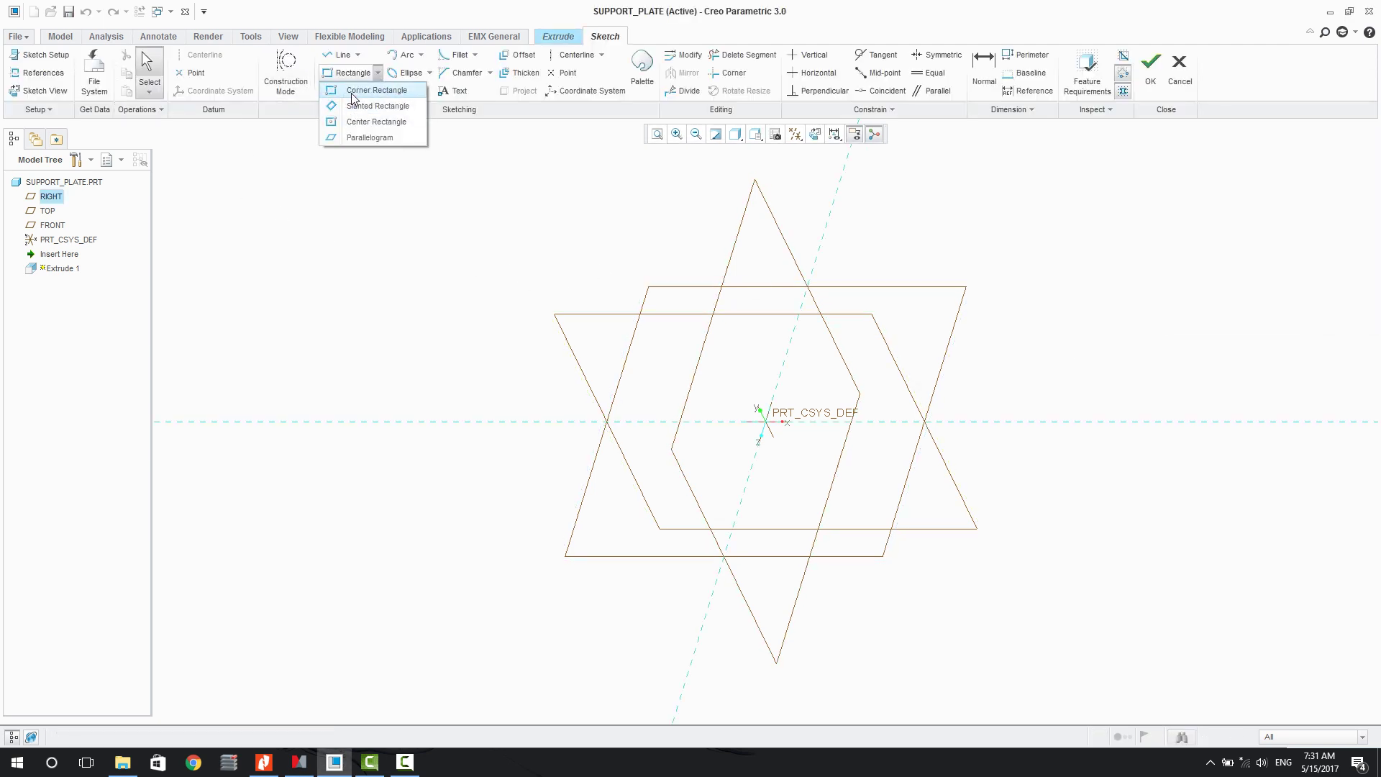
{"action": "left_click", "coordinate": [353, 92]}
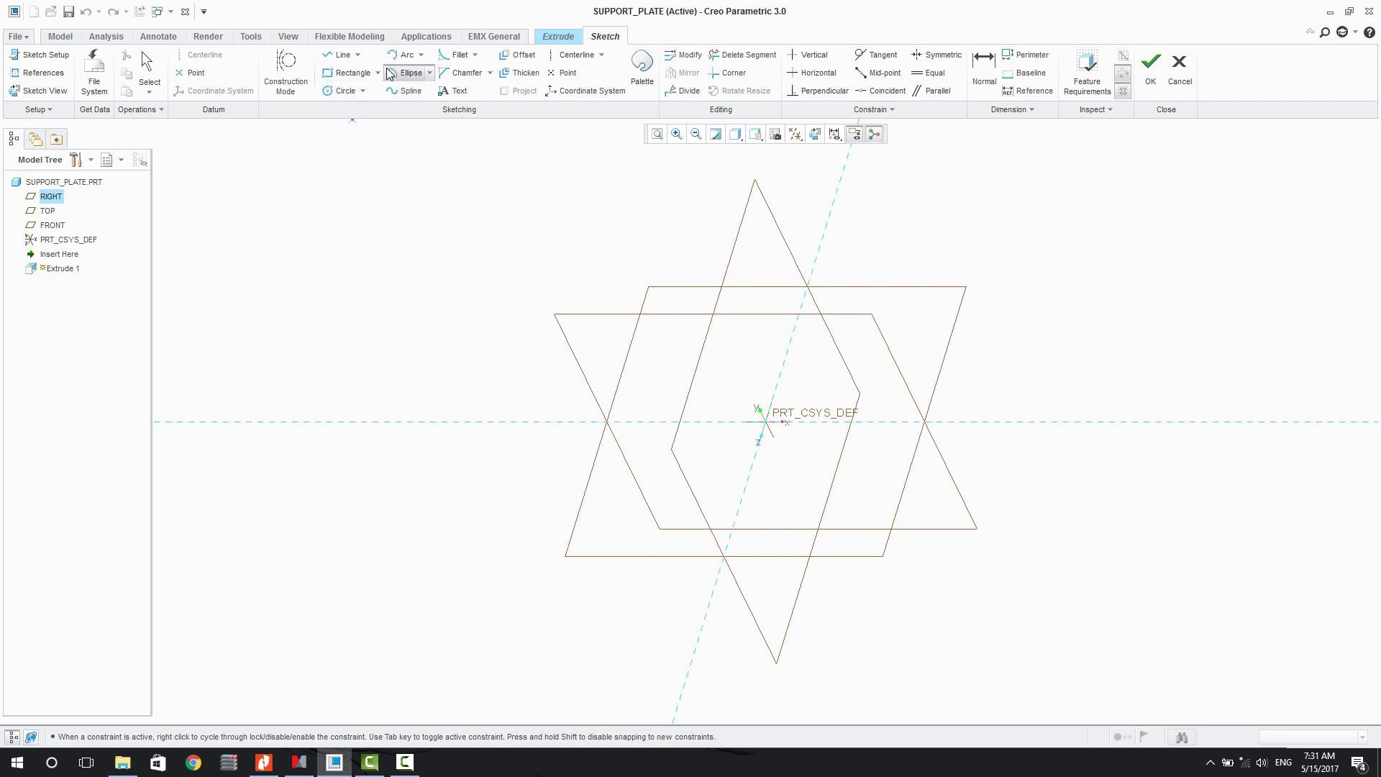
{"action": "left_click", "coordinate": [377, 73]}
{"action": "left_click", "coordinate": [356, 121]}
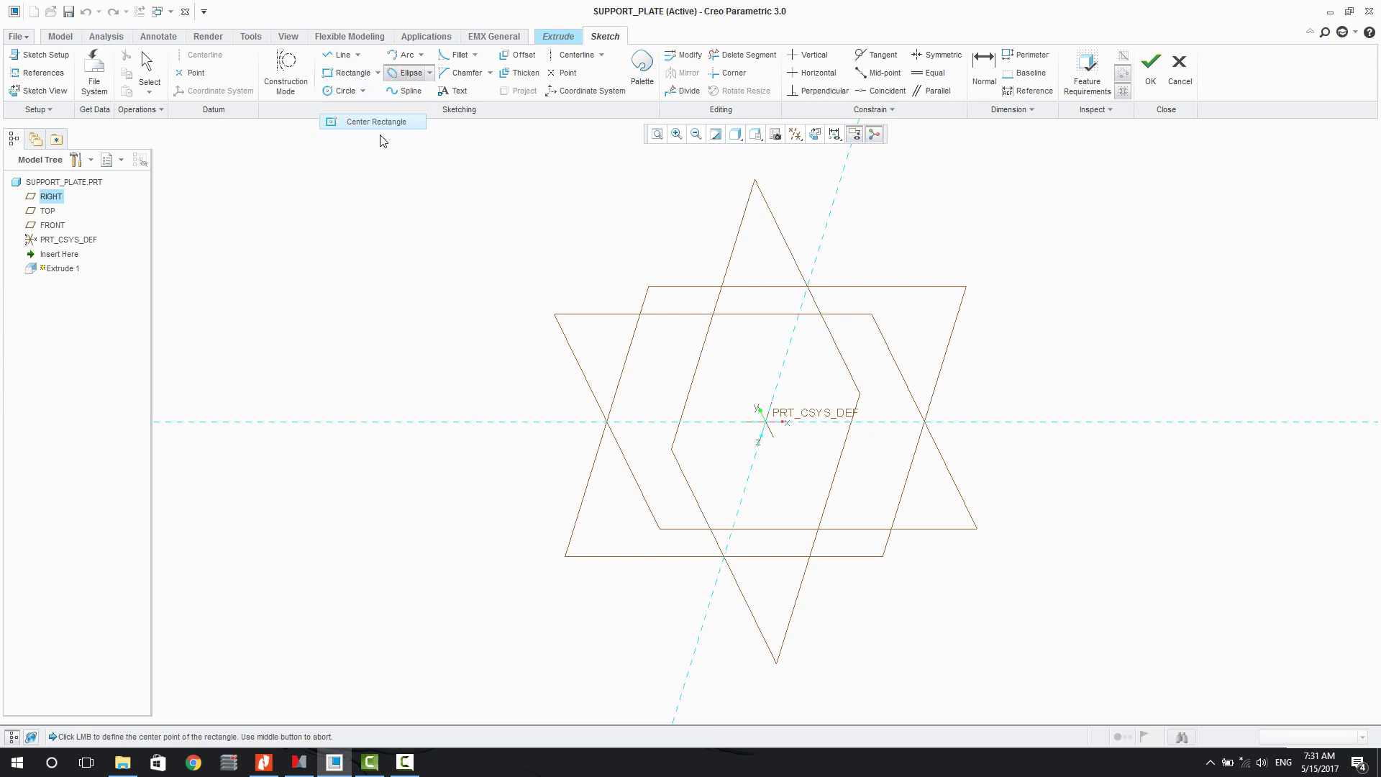
{"action": "left_click", "coordinate": [764, 423]}
{"action": "left_click", "coordinate": [948, 323]}
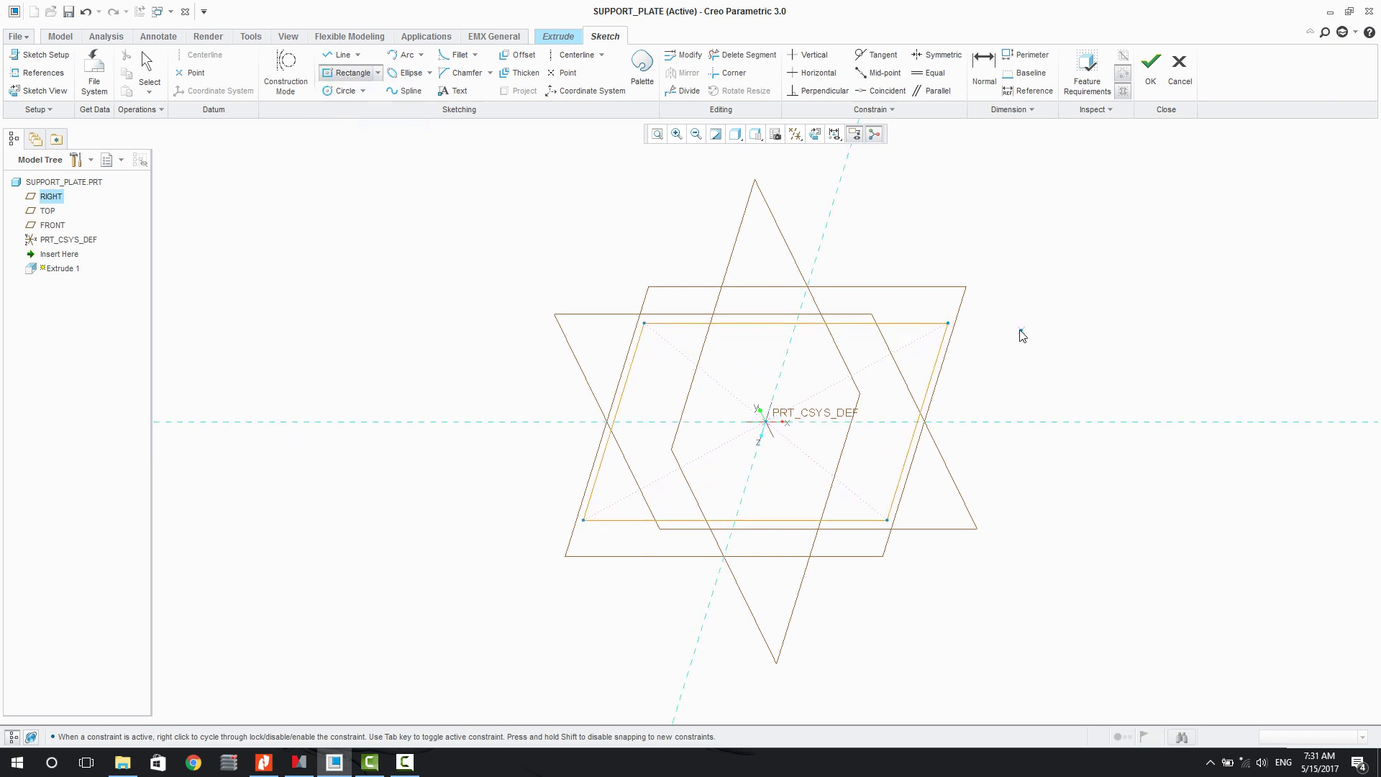
{"action": "middle_click", "coordinate": [1022, 335]}
Step: Set the rectangle's horizontal length to 620 mm and its other side to 290 mm, and finish the sketch
{"action": "double_click", "coordinate": [767, 308]}
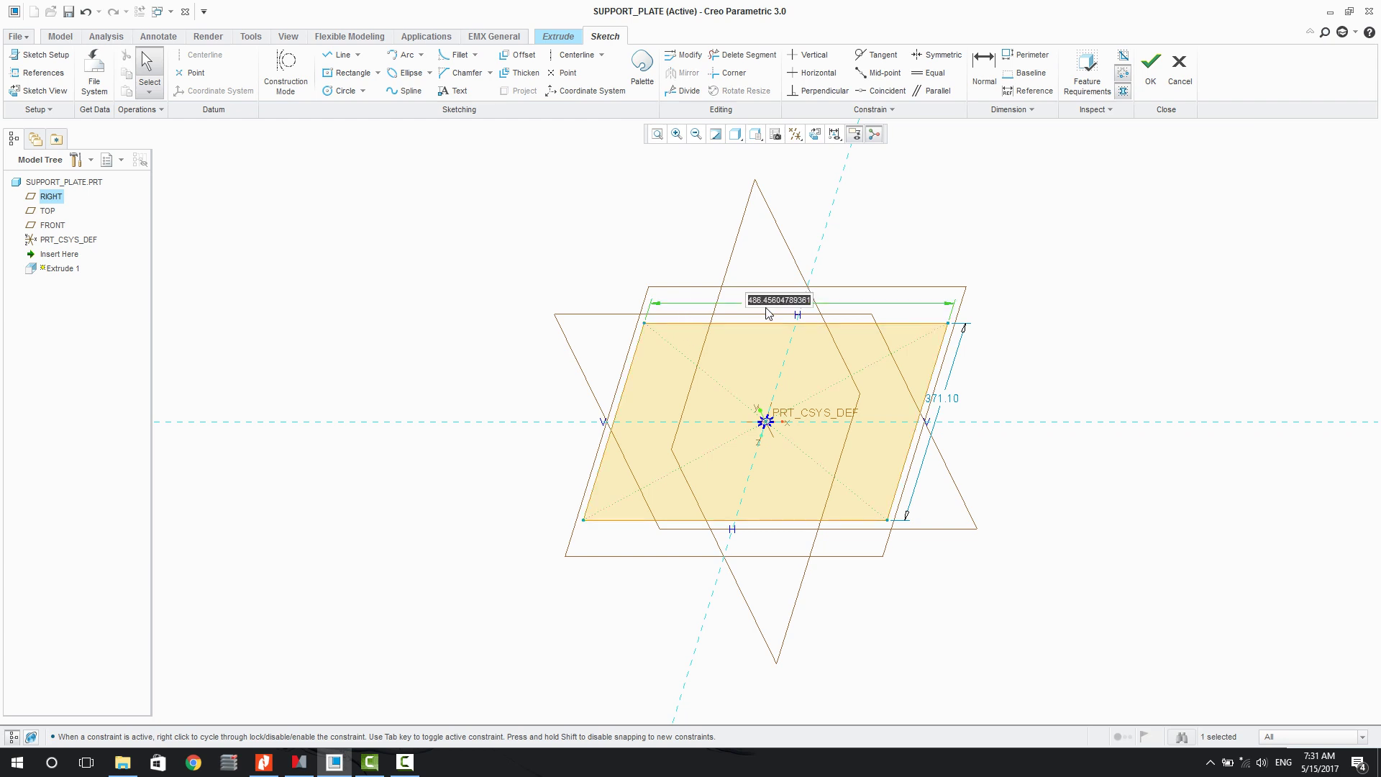
{"action": "type", "text": "620"}
{"action": "key", "text": "Return"}
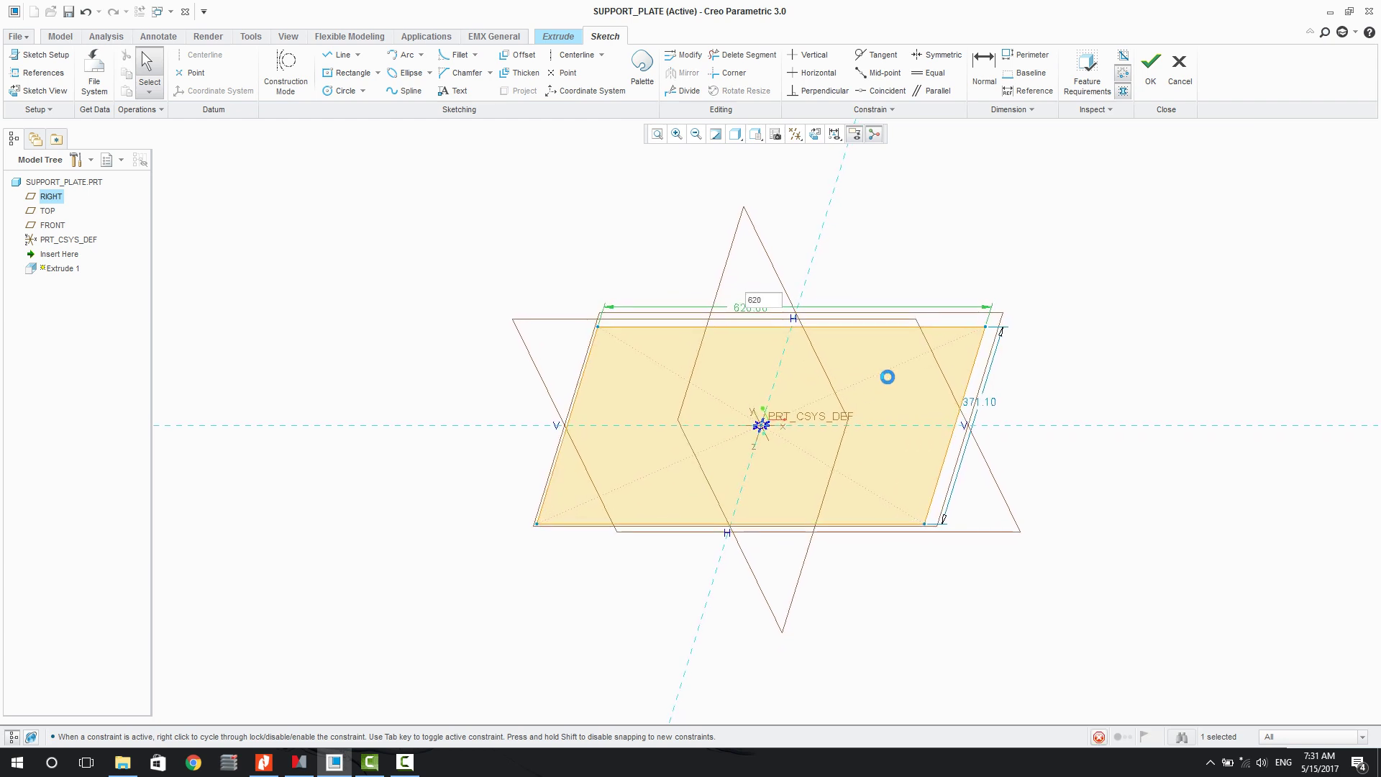
{"action": "double_click", "coordinate": [987, 406]}
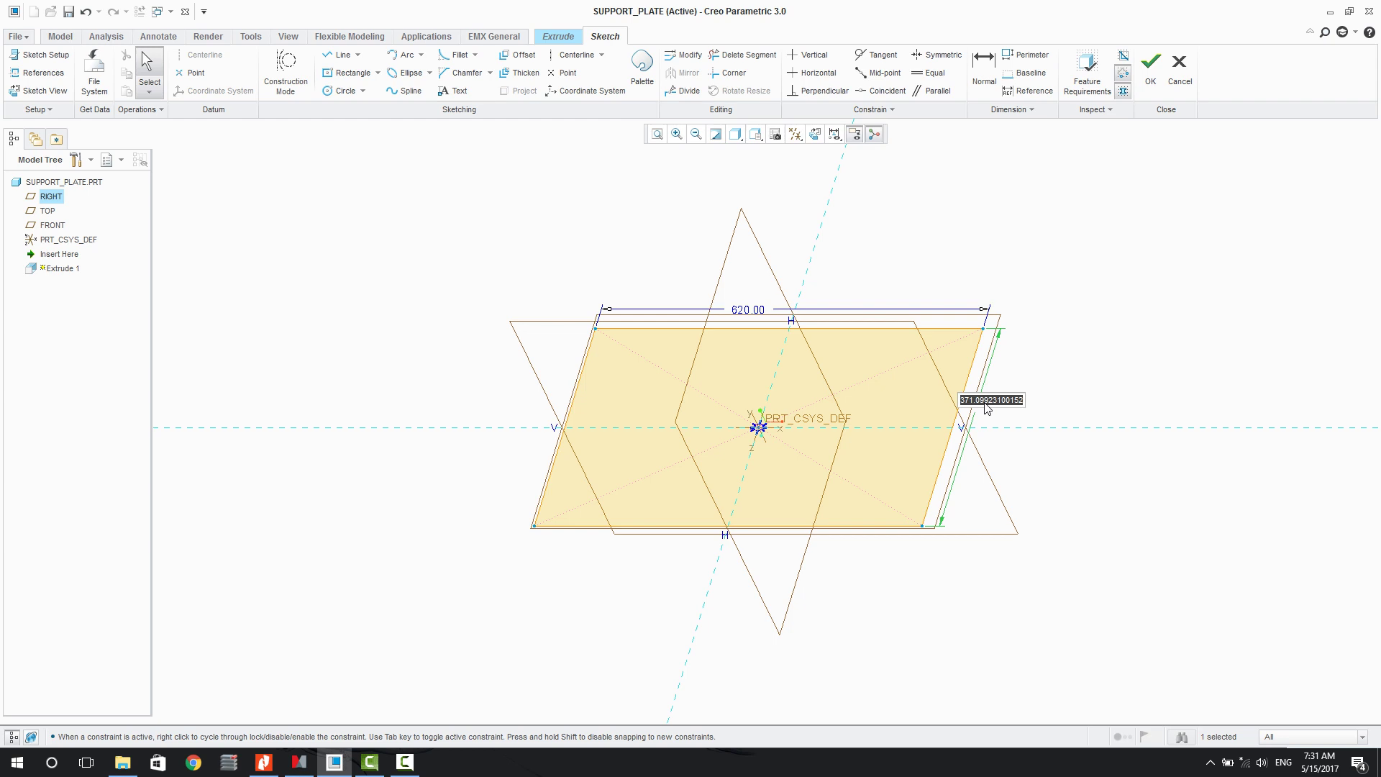
{"action": "type", "text": "290"}
{"action": "key", "text": "Return"}
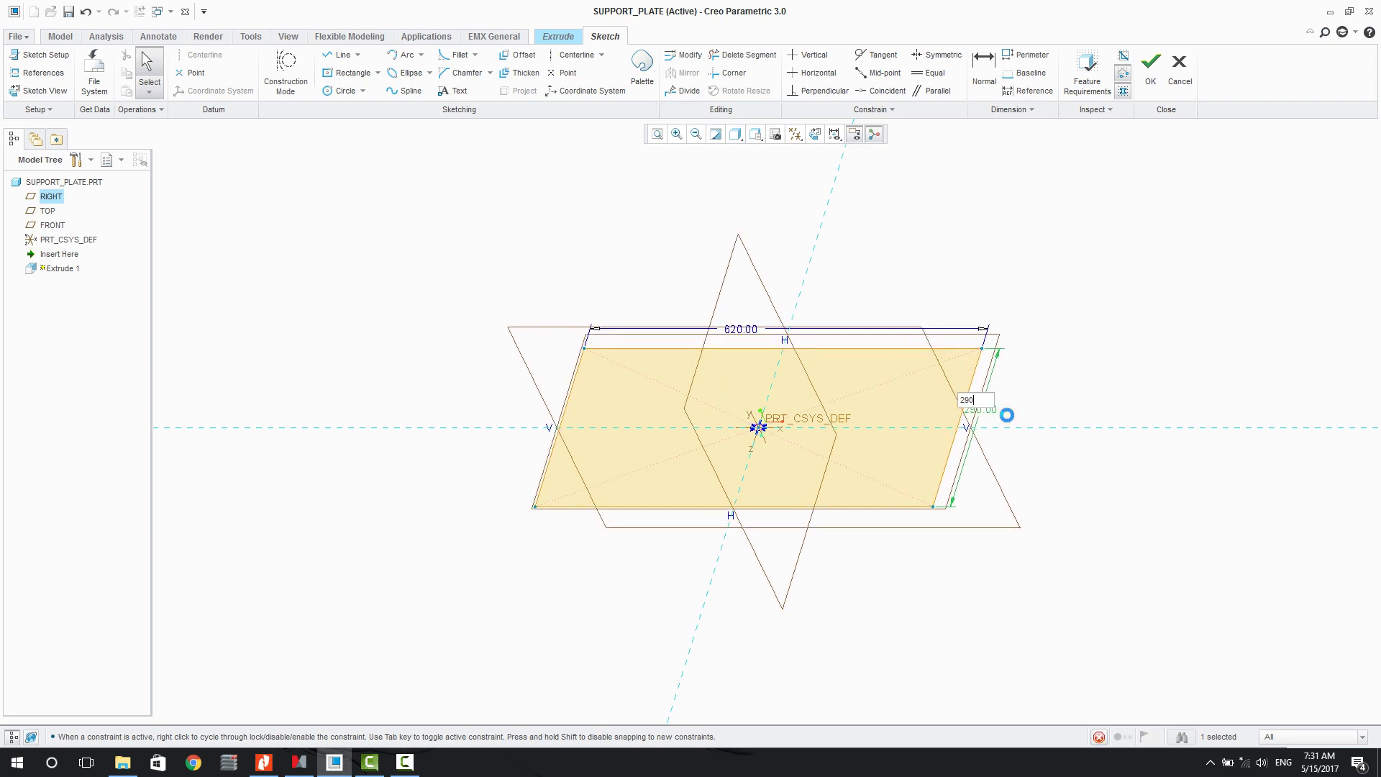
{"action": "left_click", "coordinate": [1151, 61]}
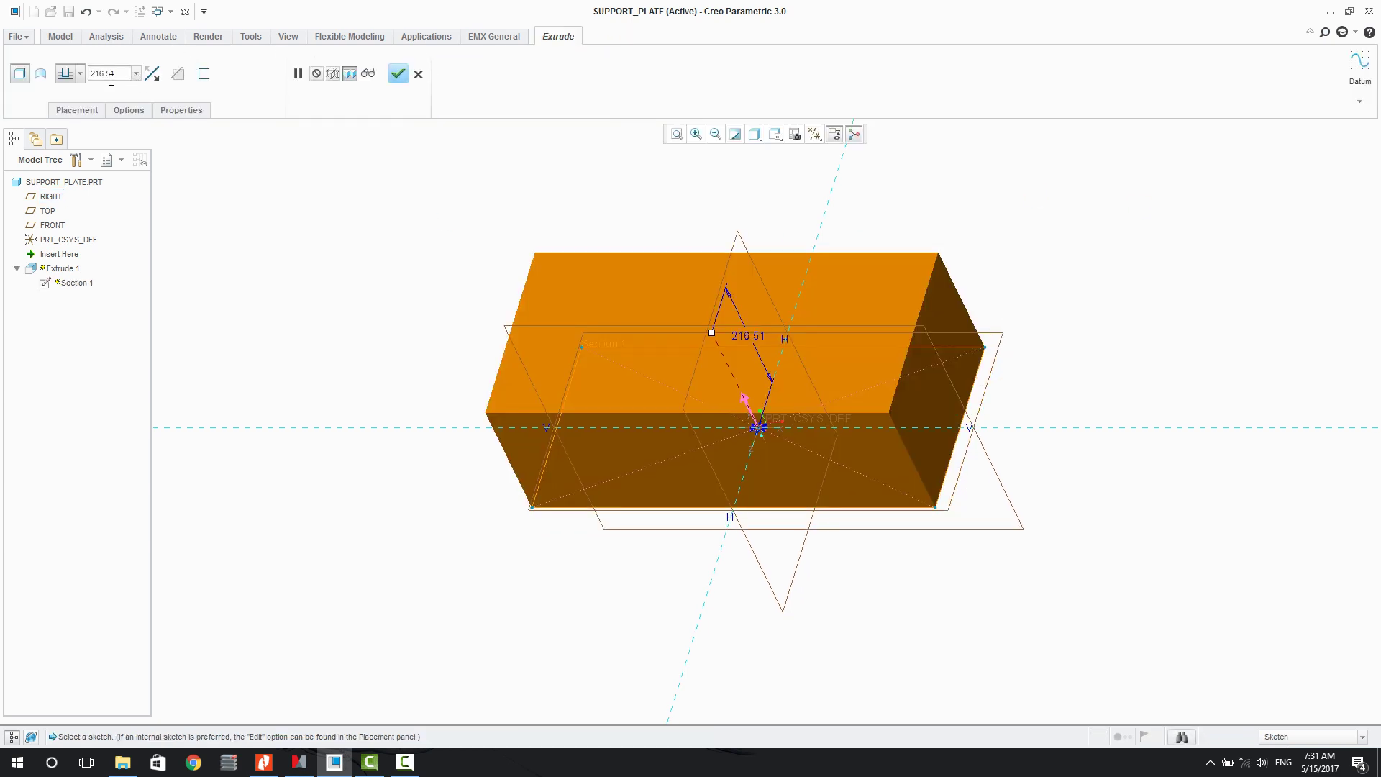
Step: Extrude the rectangle to a depth of 97.5 mm and complete the feature
{"action": "double_click", "coordinate": [111, 80]}
{"action": "type", "text": "97.5"}
{"action": "key", "text": "Return"}
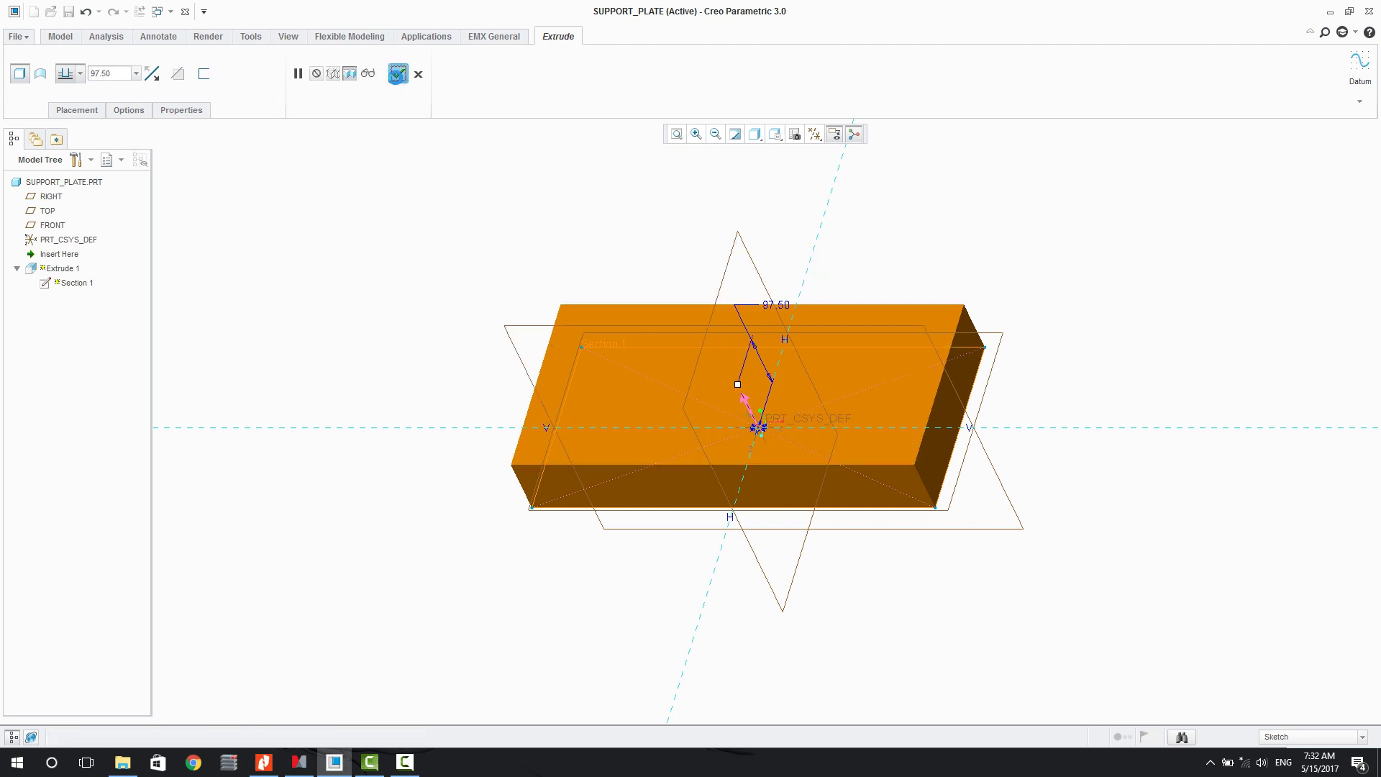
{"action": "left_click", "coordinate": [397, 74]}
Step: Start a second Extrude with an internal sketch on the block's upper face, oriented parallel to the screen
{"action": "left_click", "coordinate": [373, 68]}
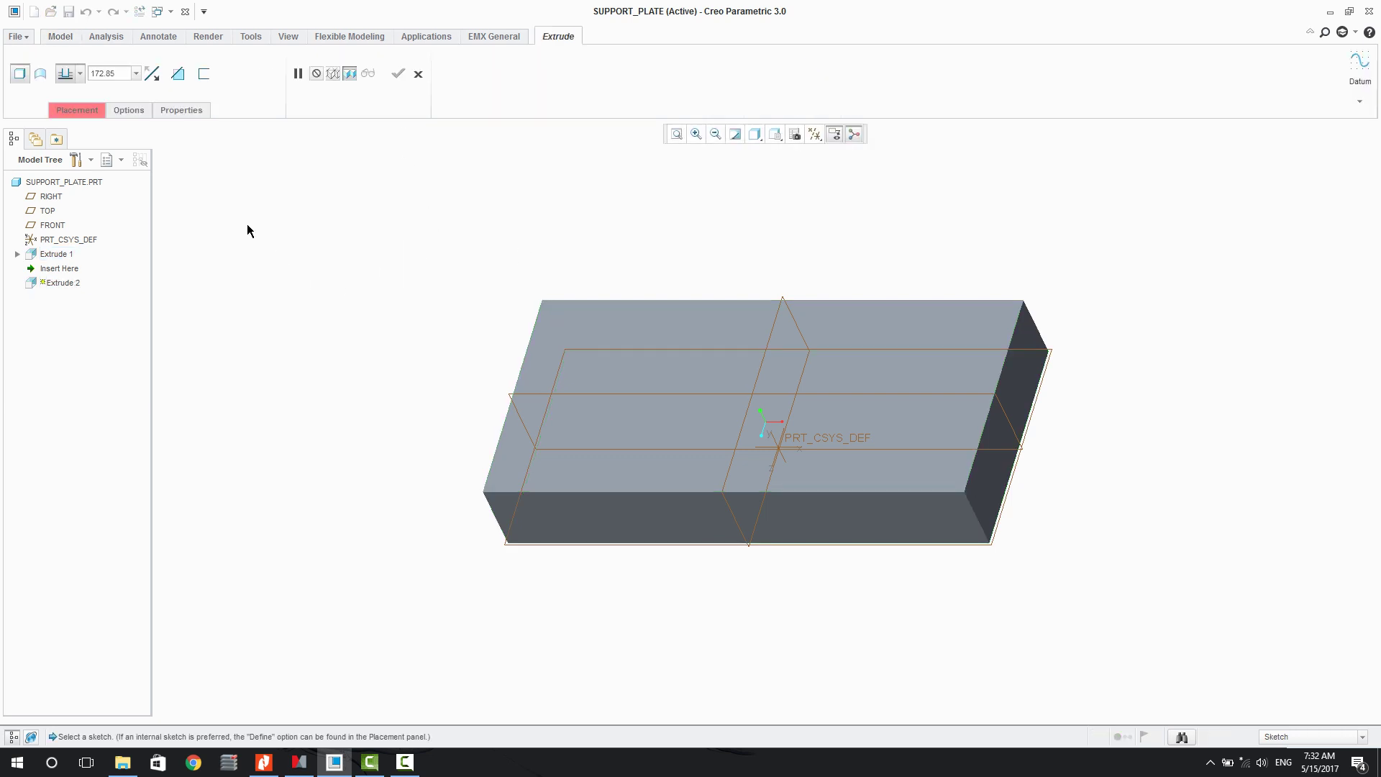
{"action": "left_click", "coordinate": [79, 110]}
{"action": "left_click", "coordinate": [192, 157]}
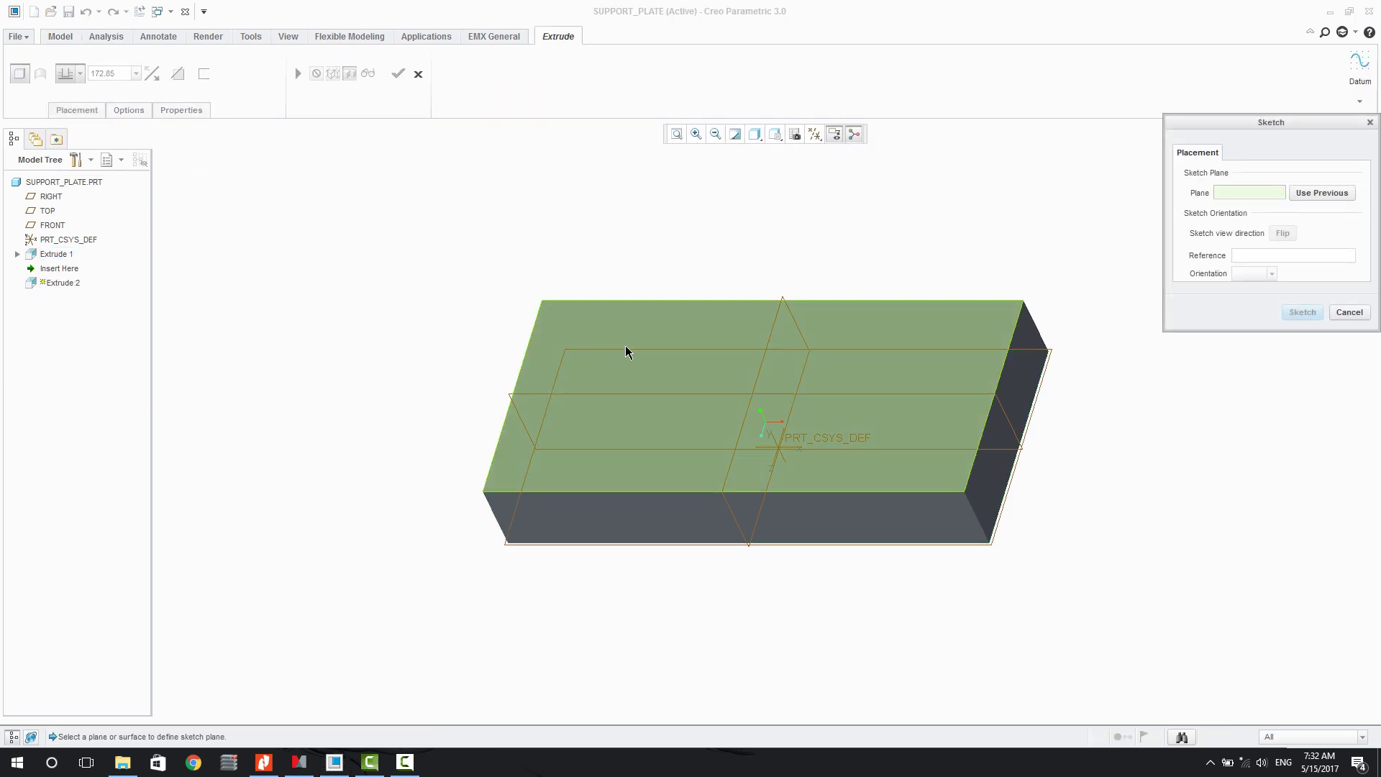
{"action": "left_click", "coordinate": [654, 361]}
{"action": "left_click", "coordinate": [1304, 313]}
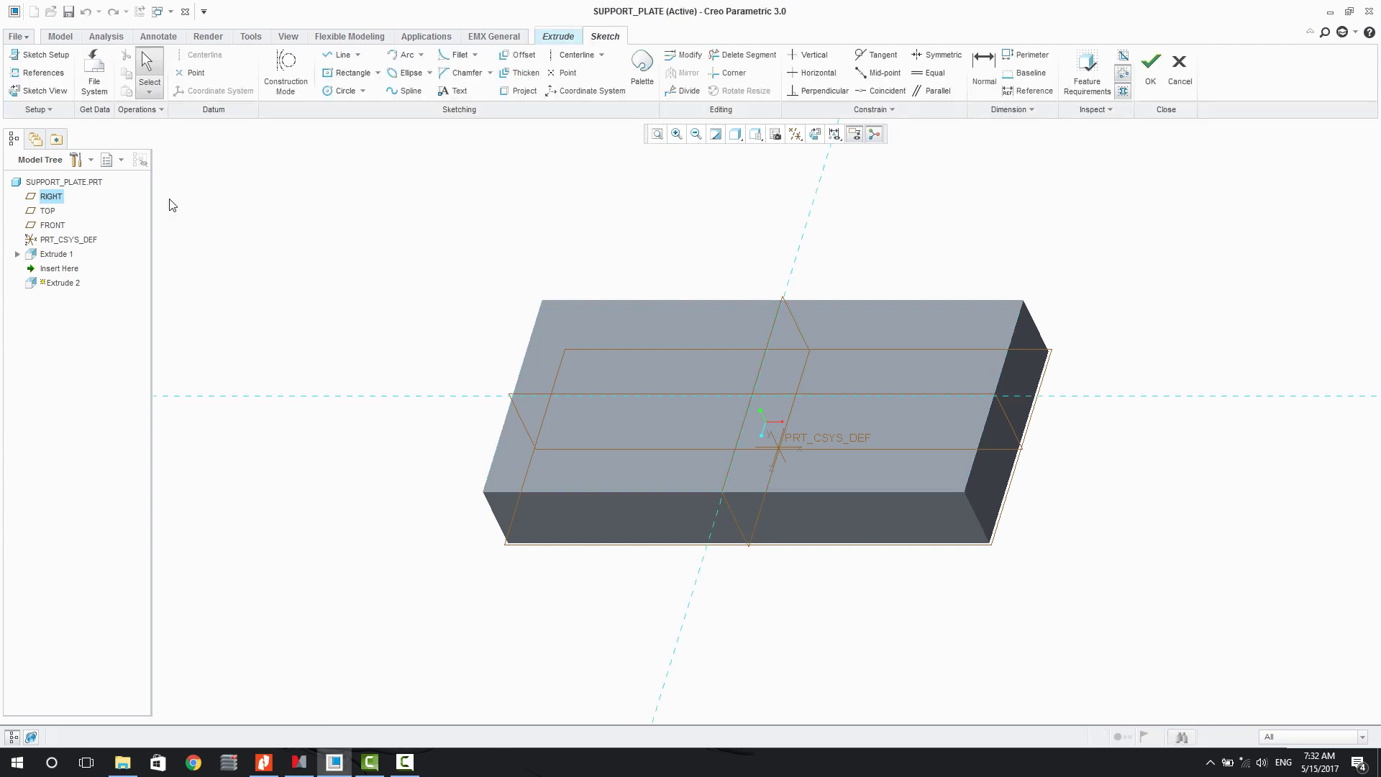
{"action": "left_click", "coordinate": [39, 91]}
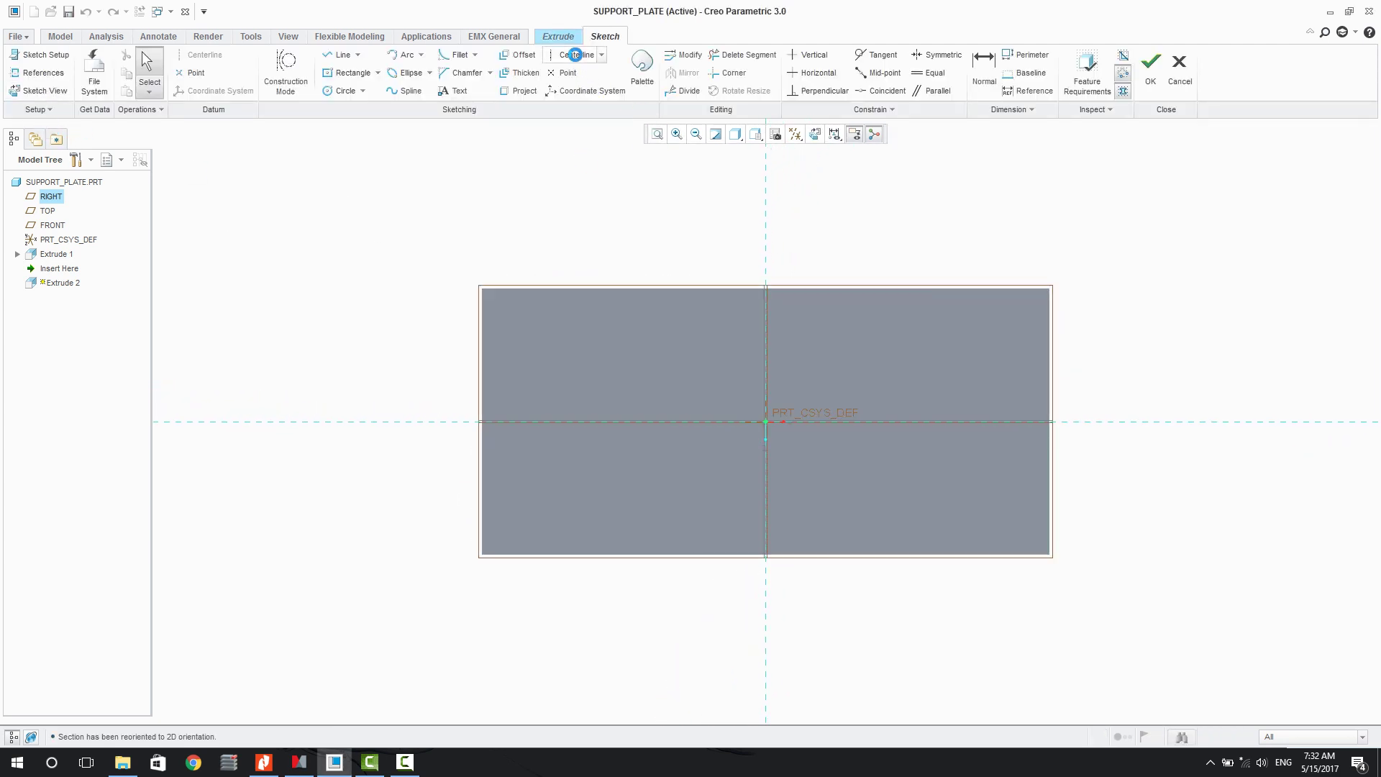
Step: Add a vertical centerline through the origin and take the block's front edge as a sketch reference
{"action": "left_click", "coordinate": [575, 54]}
{"action": "left_click", "coordinate": [762, 365]}
{"action": "left_click", "coordinate": [766, 388]}
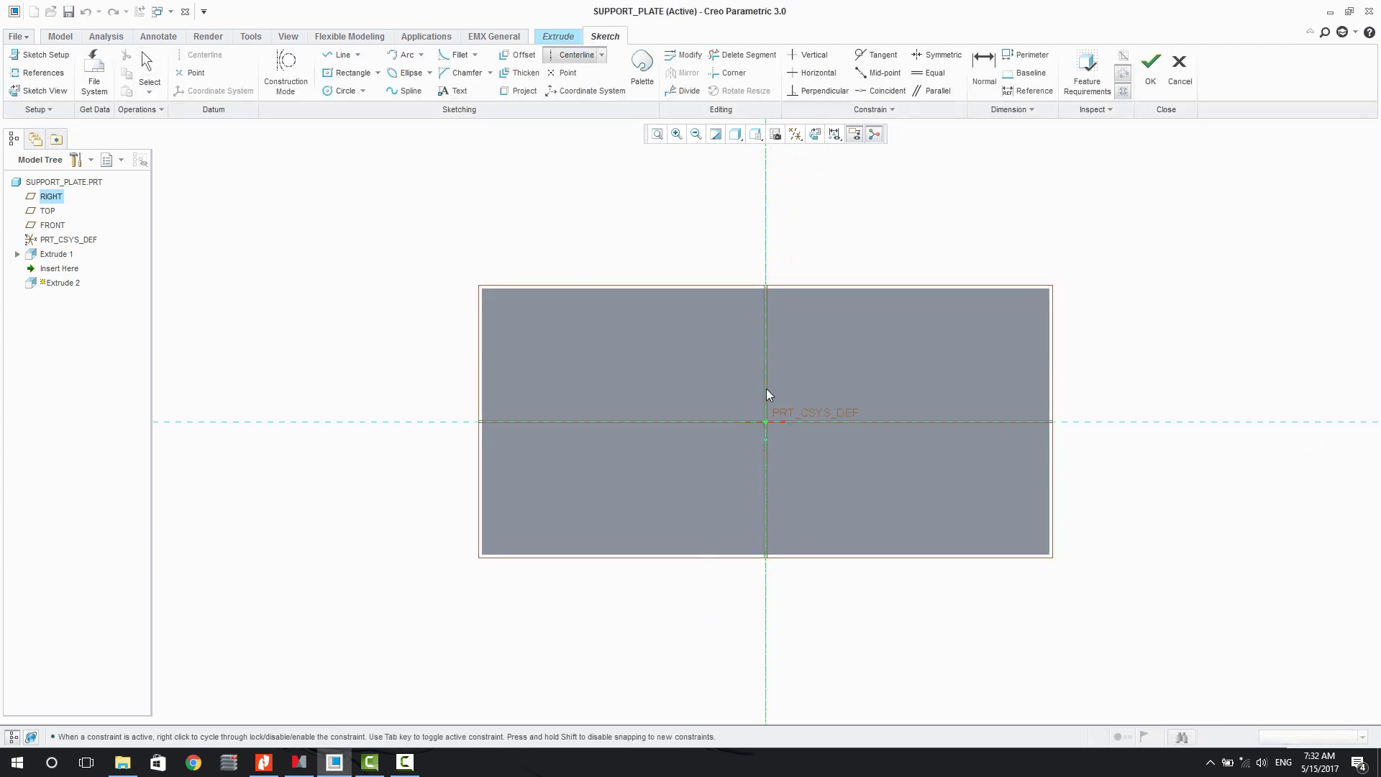
{"action": "left_click", "coordinate": [46, 75]}
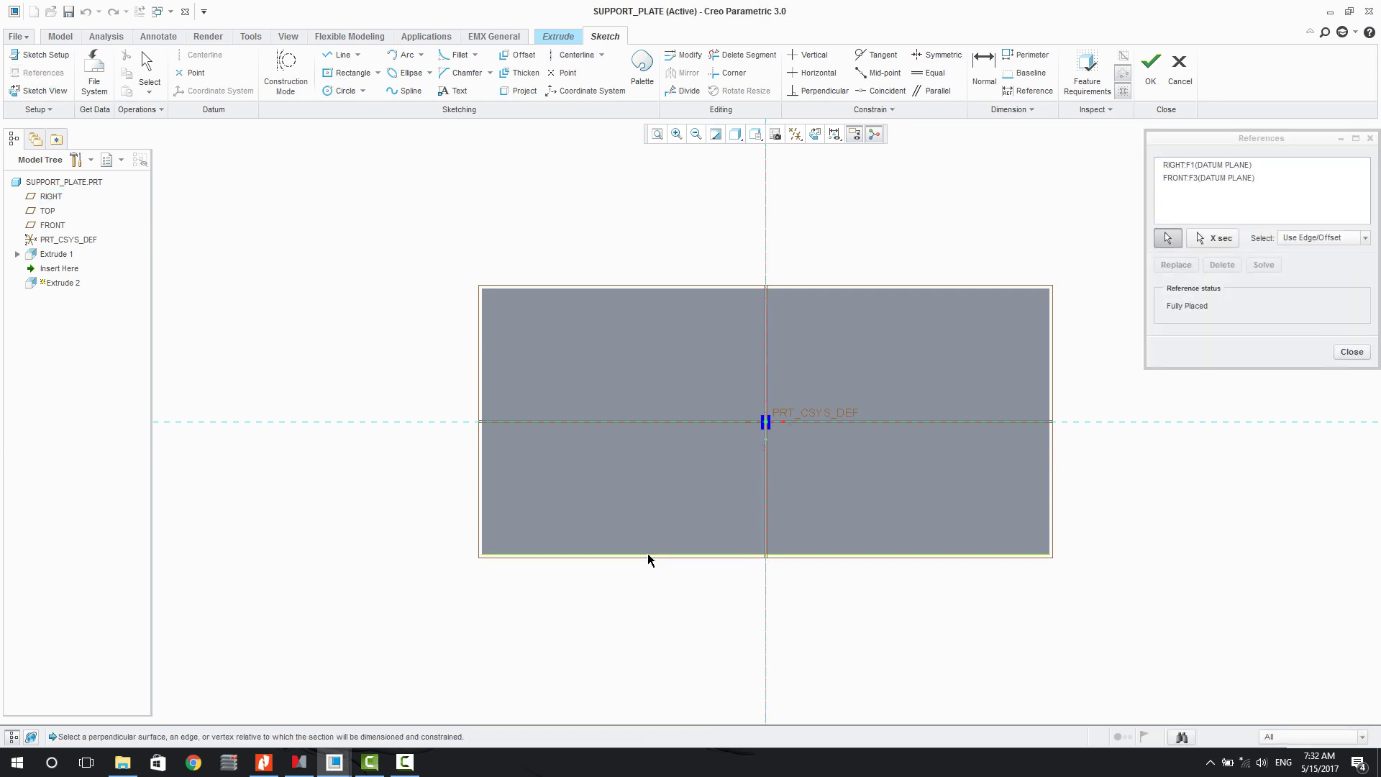
{"action": "left_click", "coordinate": [650, 555]}
{"action": "left_click", "coordinate": [1345, 352]}
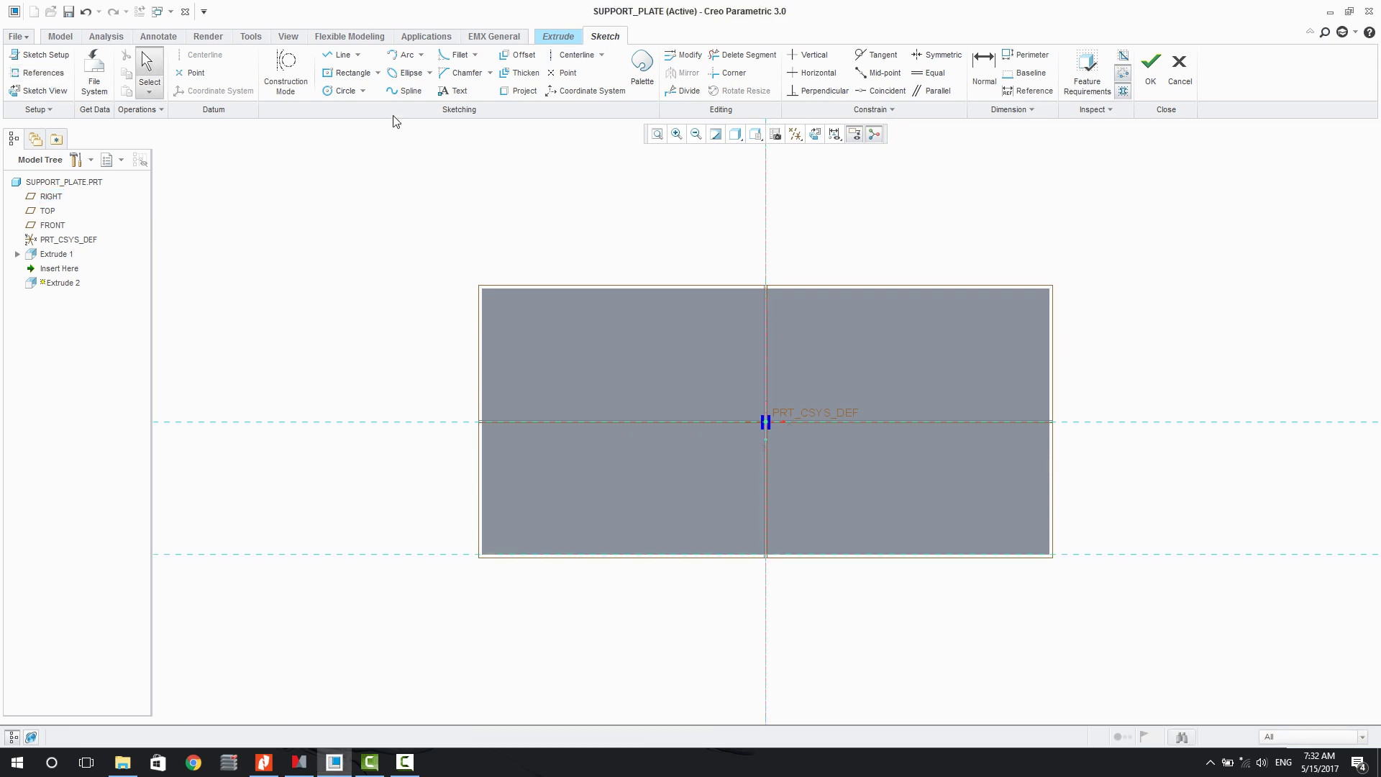
Step: Sketch a corner rectangle about 233 by 112 mm from the front edge, symmetric about the vertical centerline
{"action": "left_click", "coordinate": [377, 72]}
{"action": "left_click", "coordinate": [366, 91]}
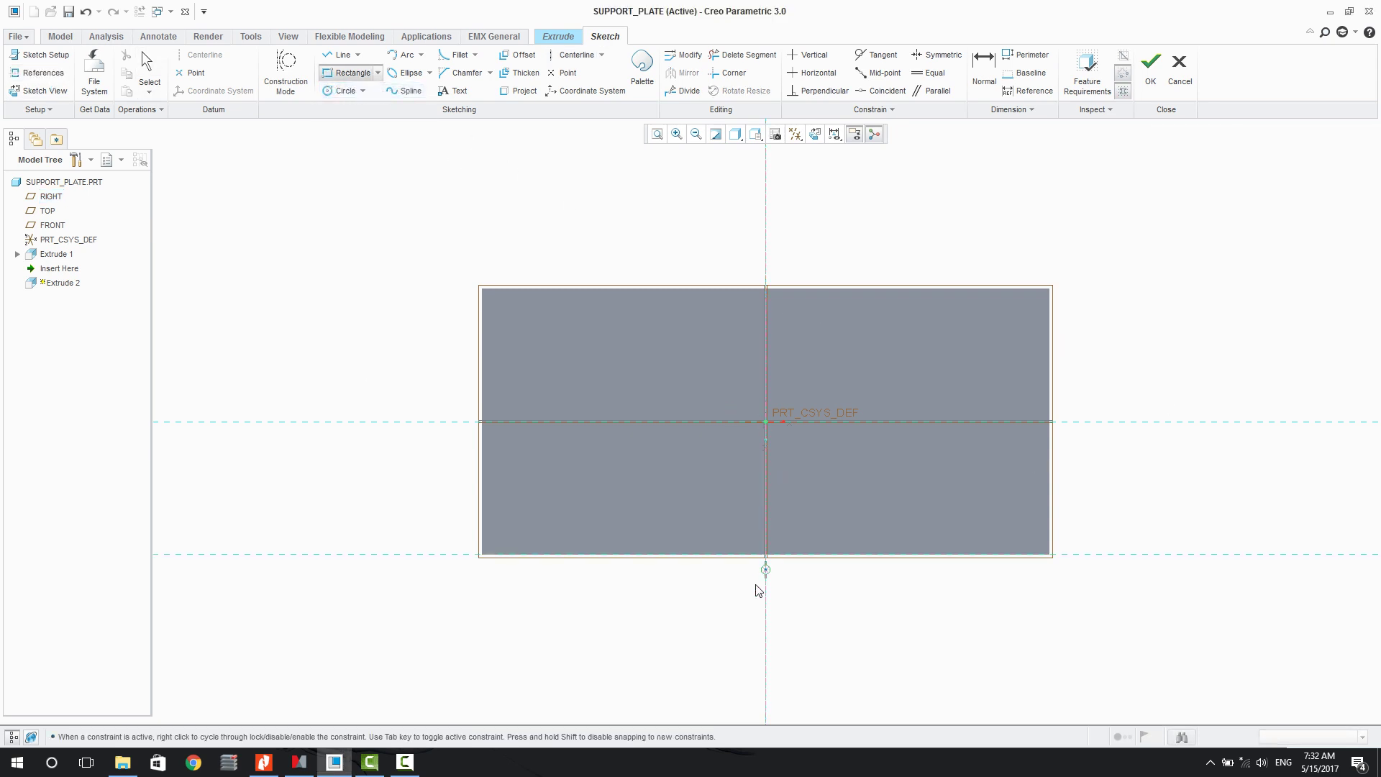
{"action": "left_click", "coordinate": [659, 554]}
{"action": "left_click", "coordinate": [861, 453]}
{"action": "middle_click", "coordinate": [922, 500]}
Step: Set the cutout rectangle's width to 395 mm and its height to 187.7 mm, and finish the sketch
{"action": "double_click", "coordinate": [743, 539]}
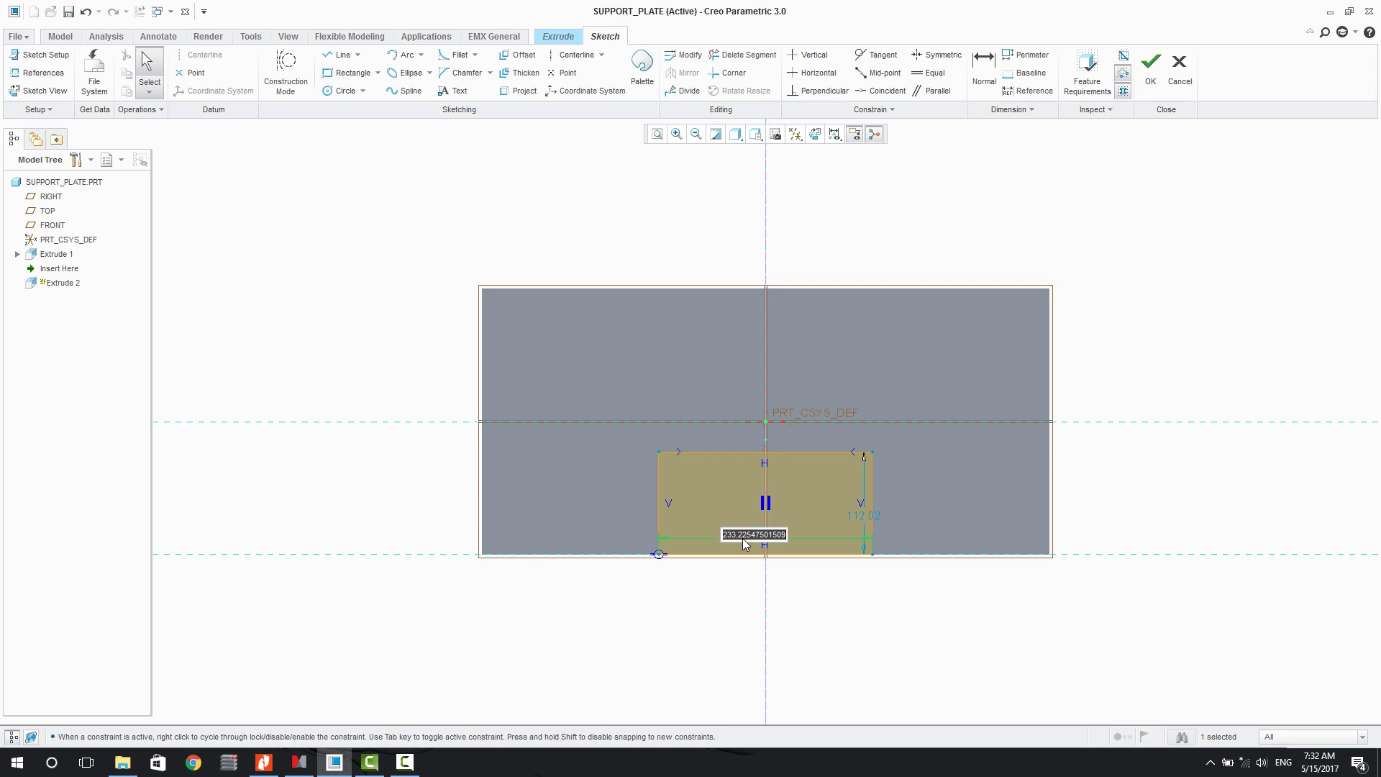
{"action": "type", "text": "395"}
{"action": "key", "text": "Return"}
{"action": "double_click", "coordinate": [940, 515]}
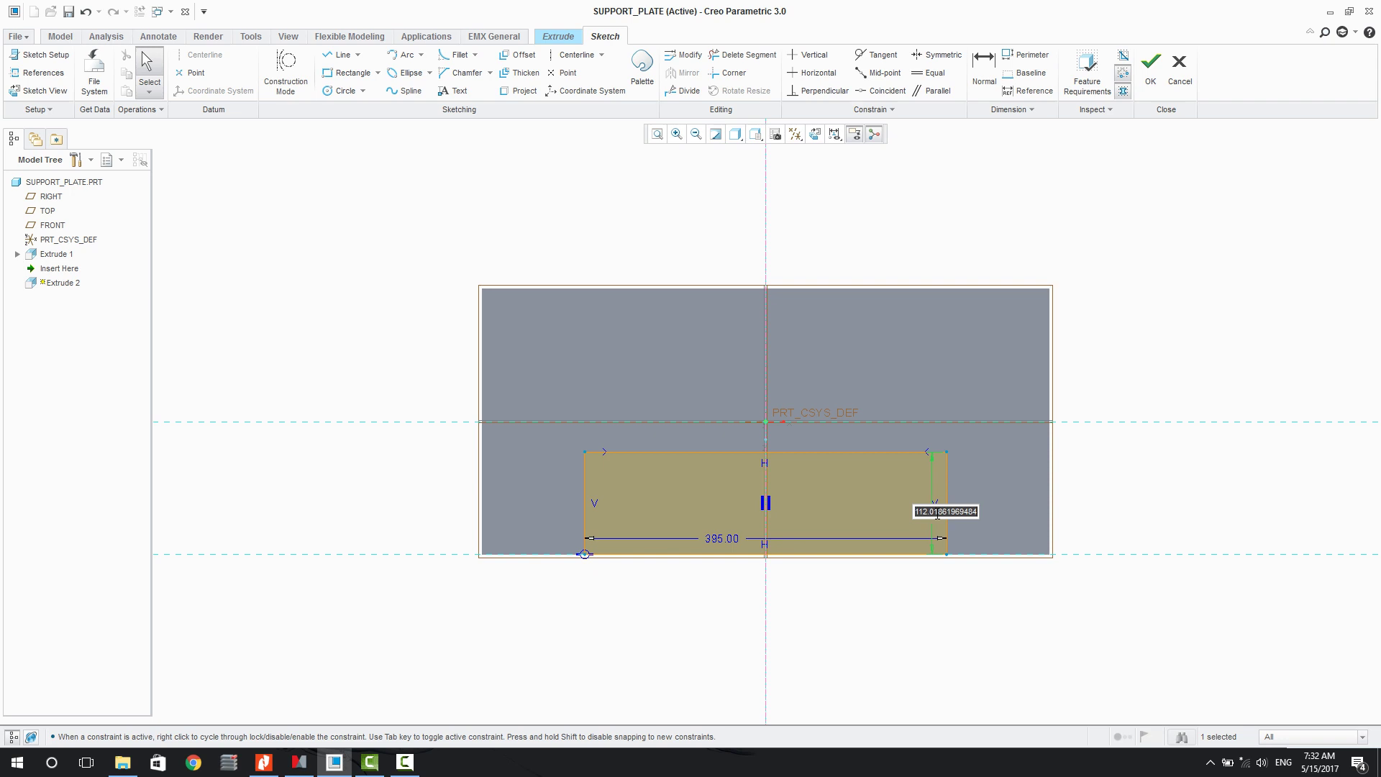
{"action": "type", "text": "187.7"}
{"action": "key", "text": "Return"}
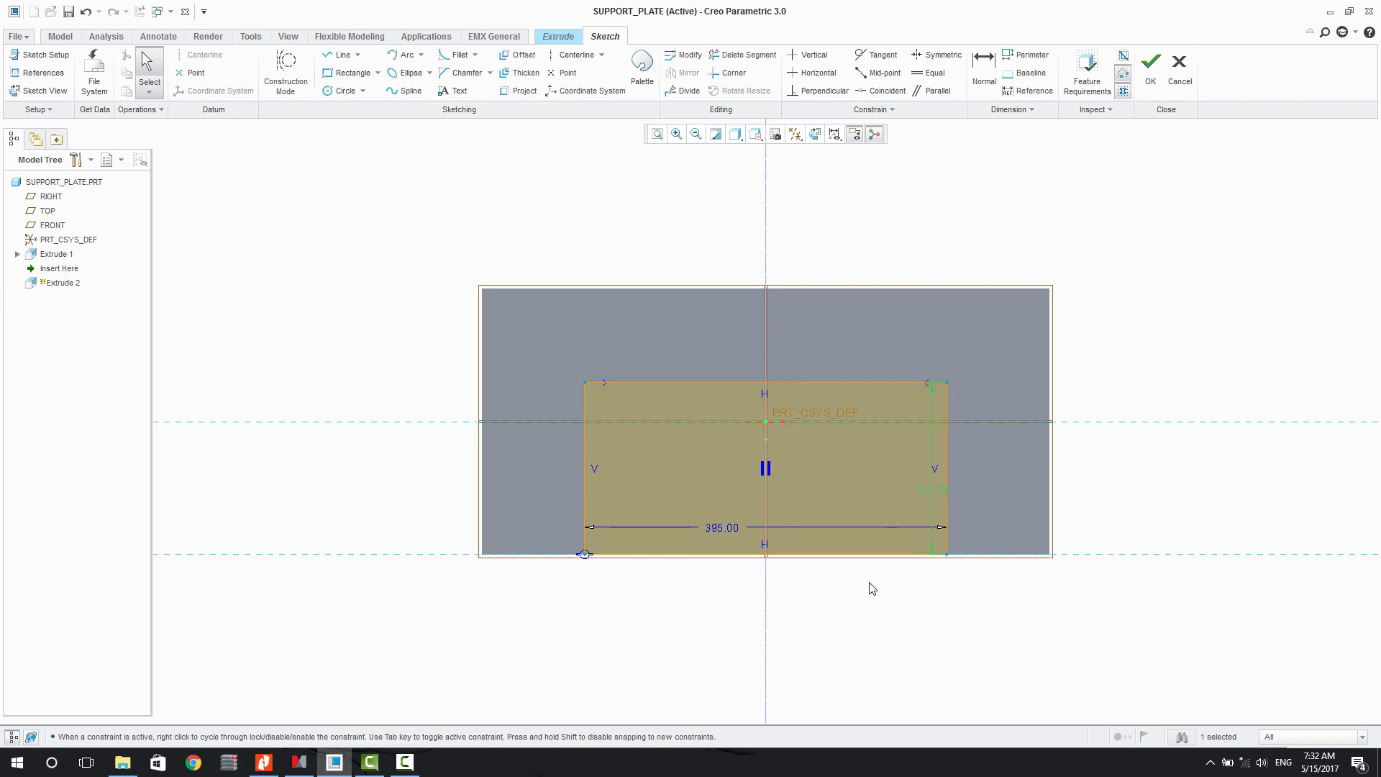
{"action": "left_click", "coordinate": [1151, 76]}
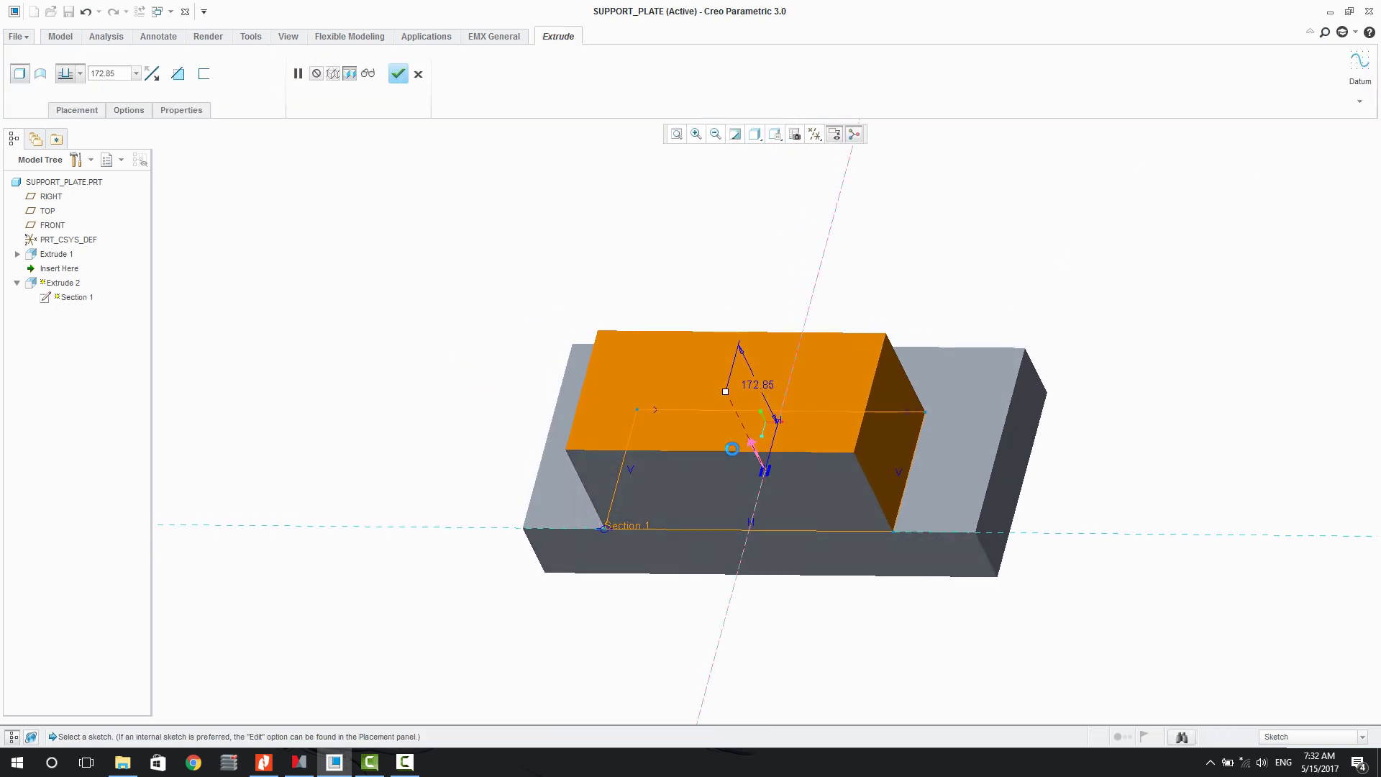
Step: Make the extrusion remove material through all of the block and complete the U-shaped cut
{"action": "left_click", "coordinate": [177, 74]}
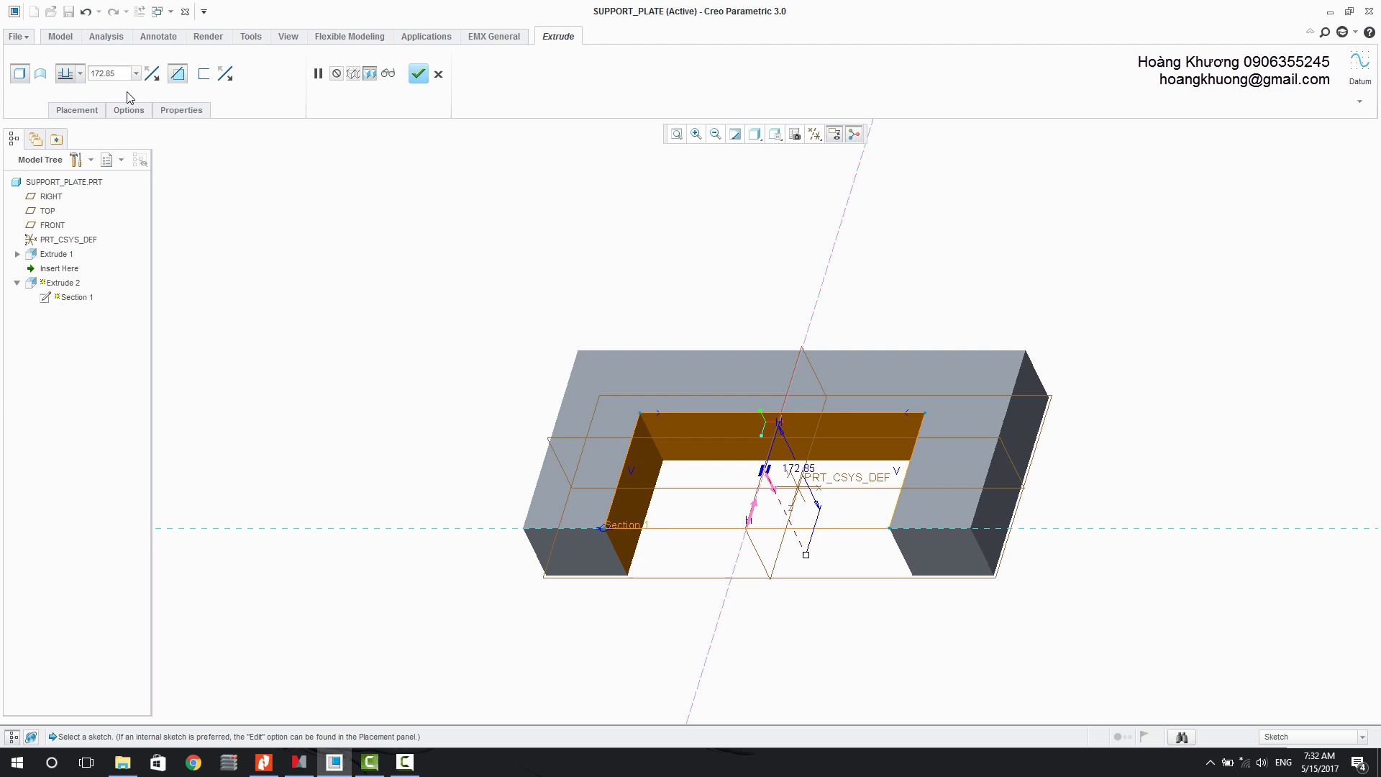
{"action": "left_click", "coordinate": [79, 74]}
{"action": "left_click", "coordinate": [67, 157]}
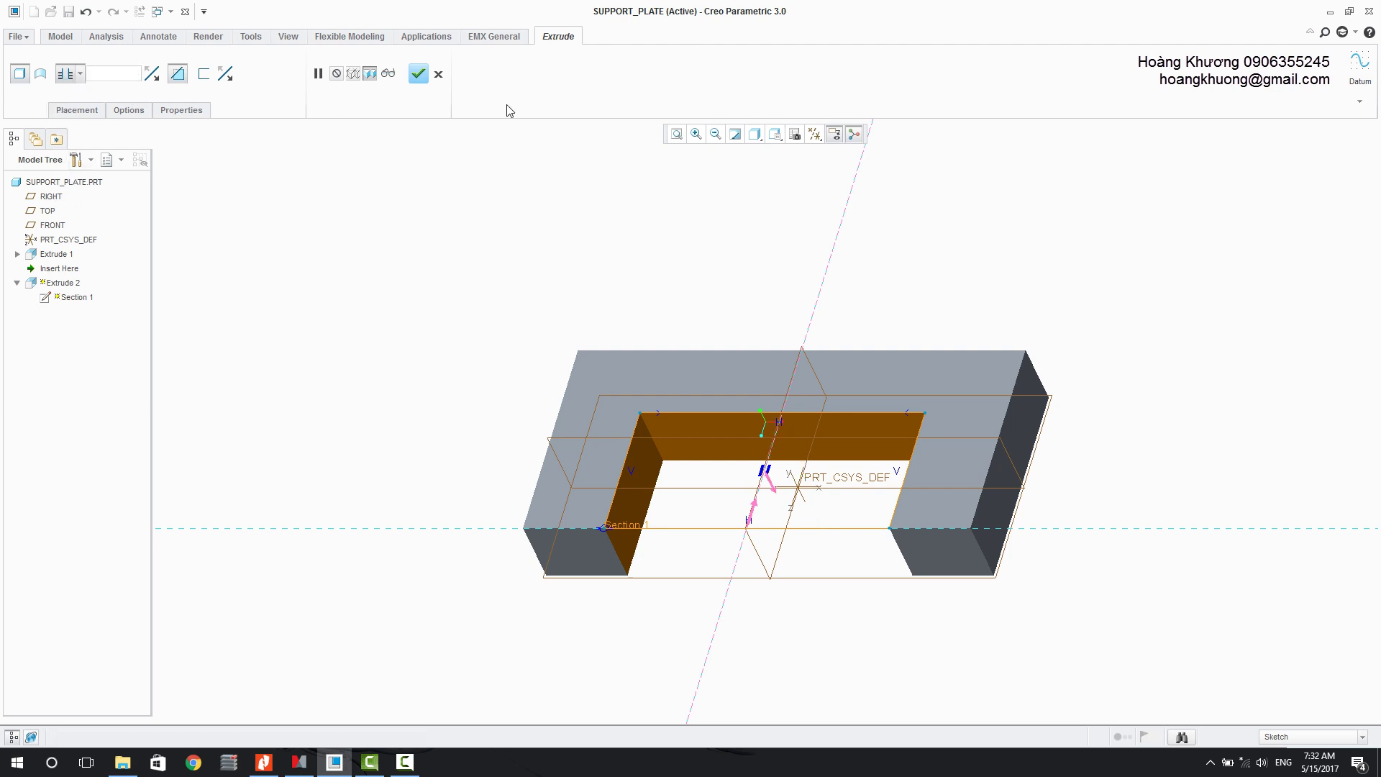
{"action": "left_click", "coordinate": [418, 73]}
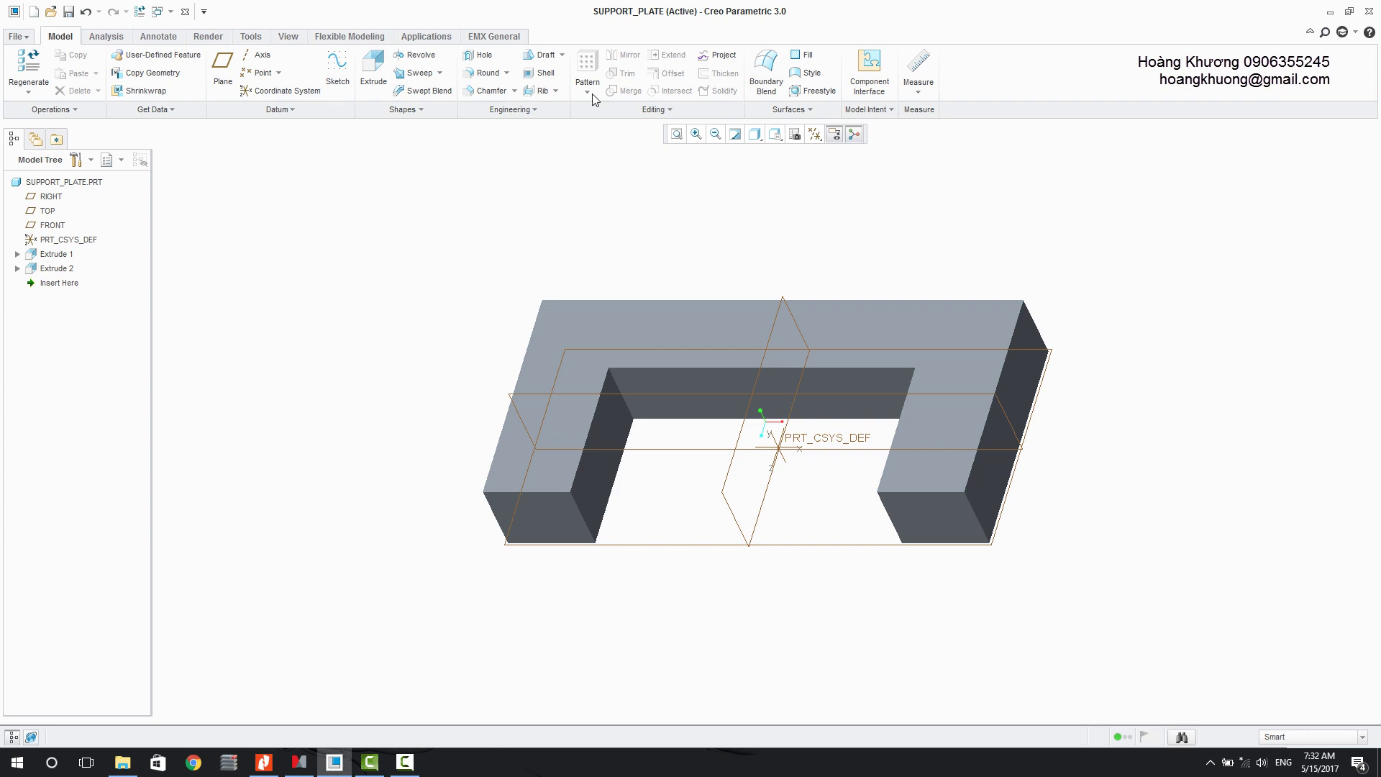
Step: Round the two inner vertical corner edges of the cutout with a radius of 87 mm
{"action": "left_click", "coordinate": [482, 73]}
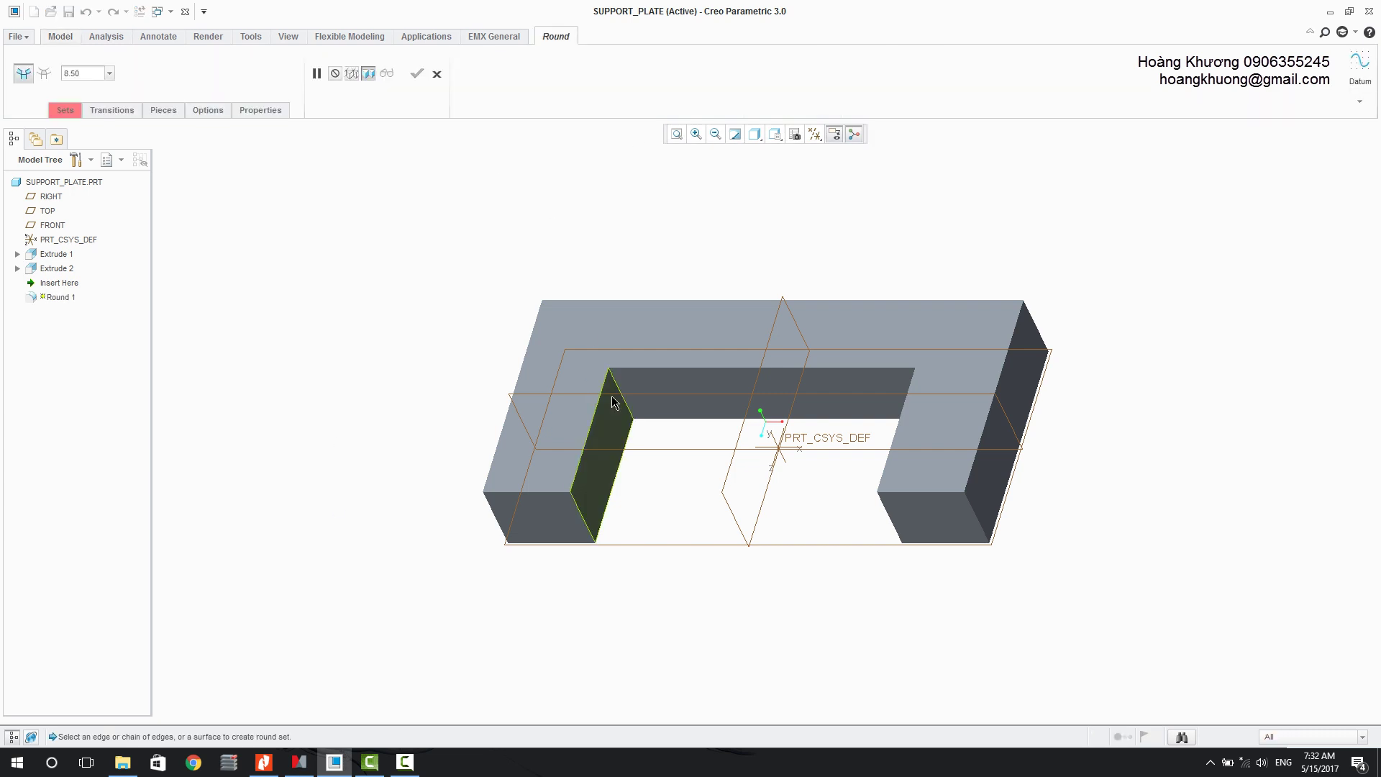
{"action": "left_click", "coordinate": [621, 403]}
{"action": "middle_click_drag", "start_coordinate": [649, 446], "coordinate": [699, 464]}
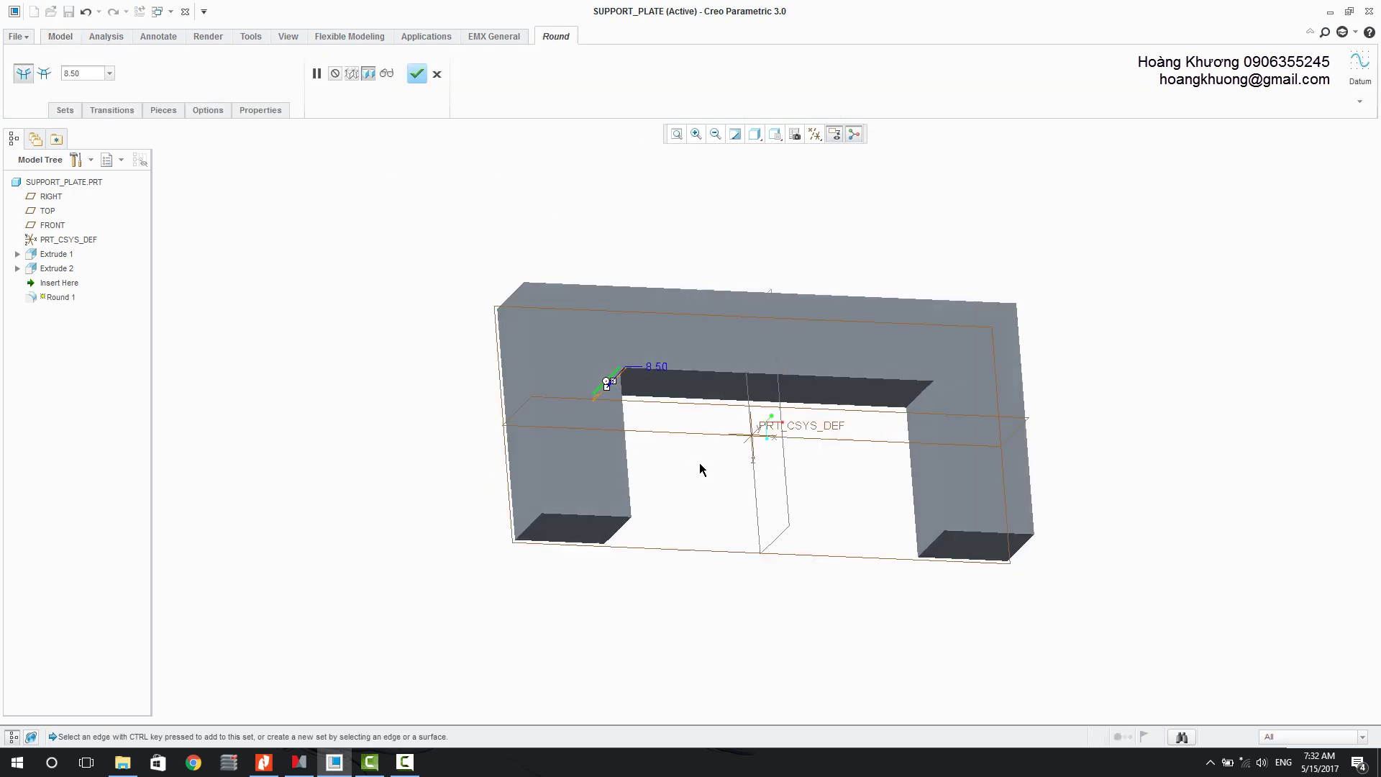
{"action": "left_click", "coordinate": [918, 405], "text": "ctrl"}
{"action": "key", "text": "ctrl+d"}
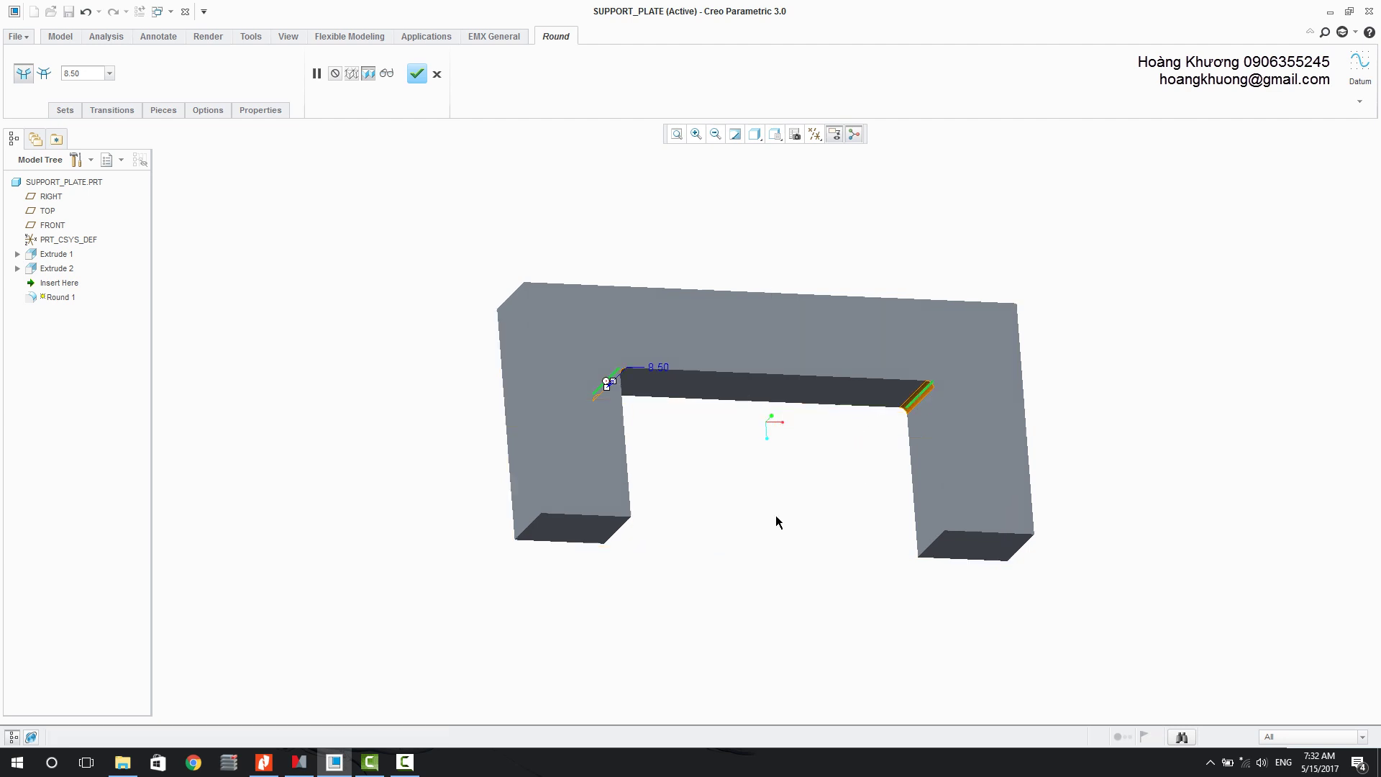
{"action": "left_click", "coordinate": [94, 79]}
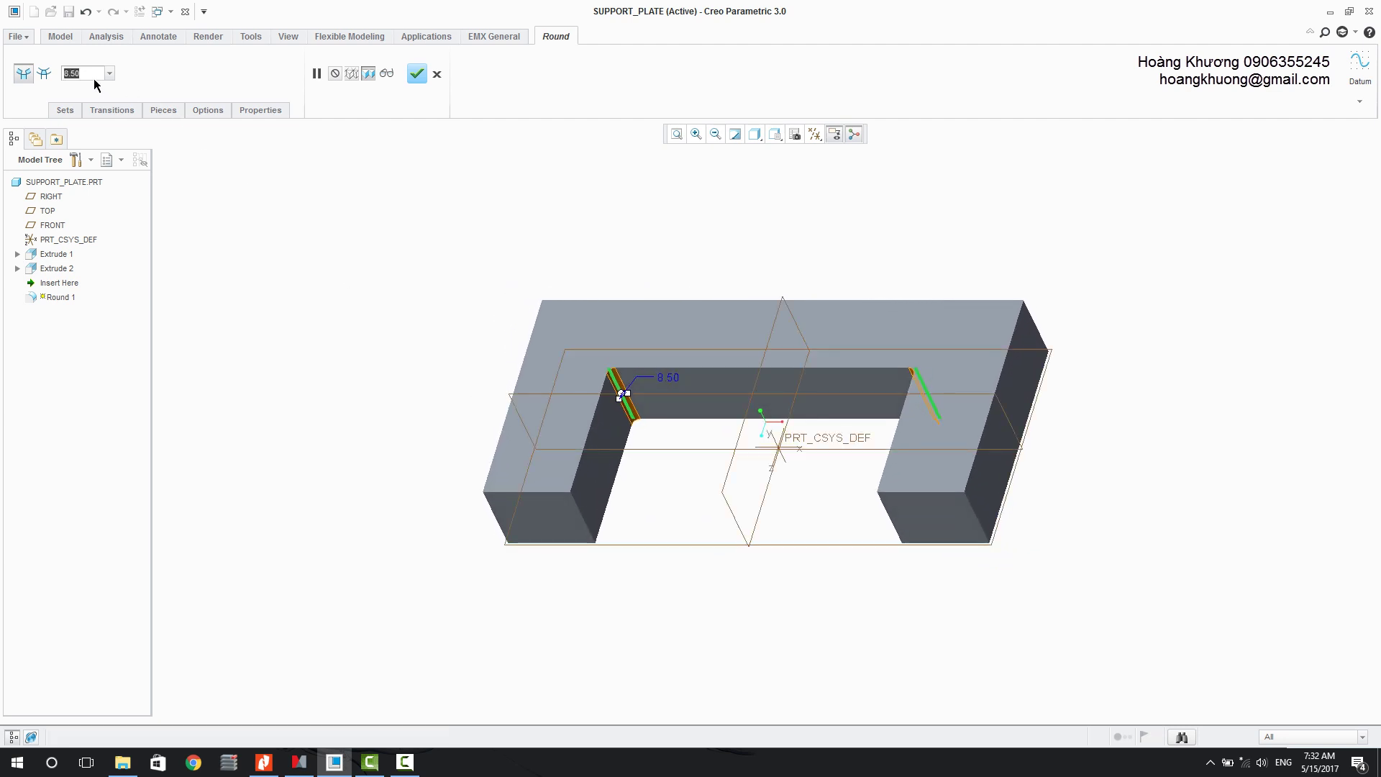
{"action": "type", "text": "87"}
{"action": "key", "text": "Return"}
{"action": "middle_click", "coordinate": [441, 178]}
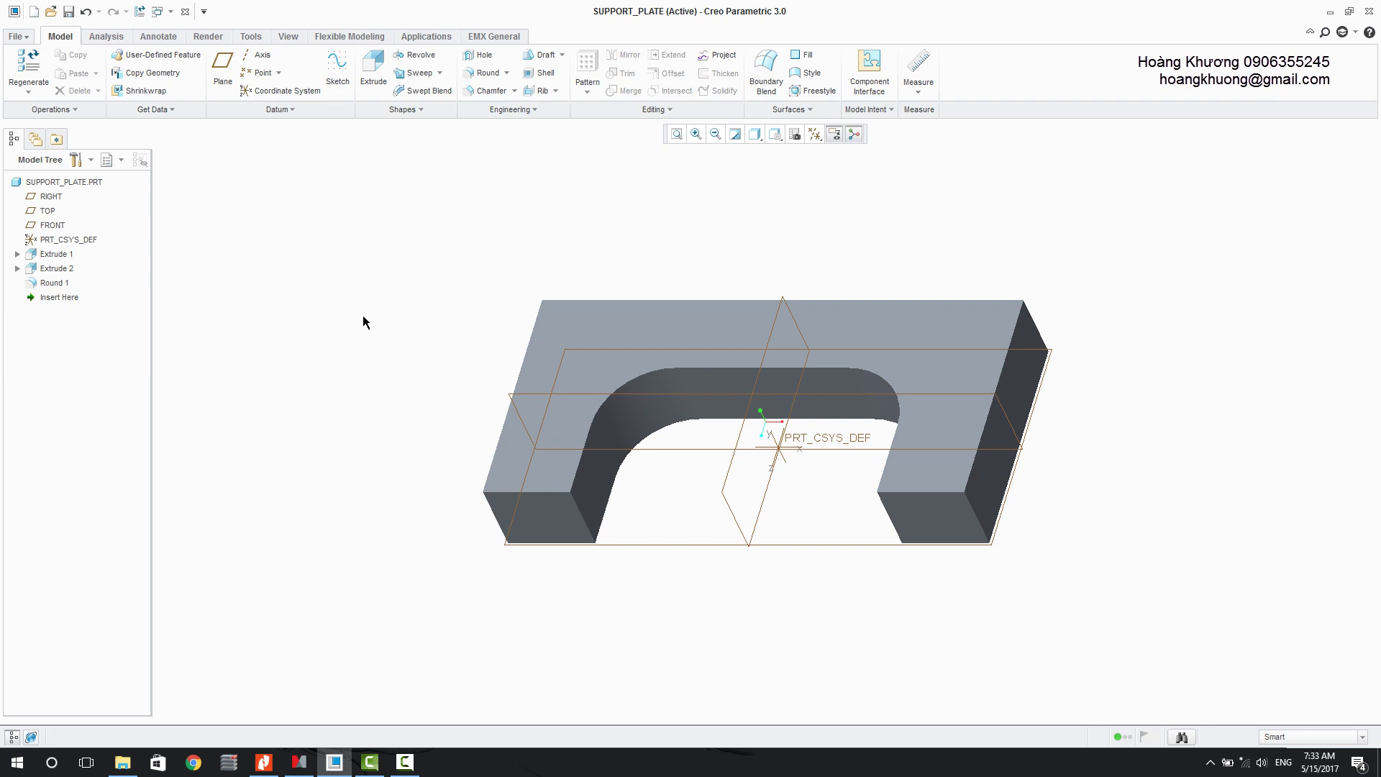
Step: Create a datum plane offset 27.3 mm from the block's top face into the block
{"action": "left_click", "coordinate": [222, 72]}
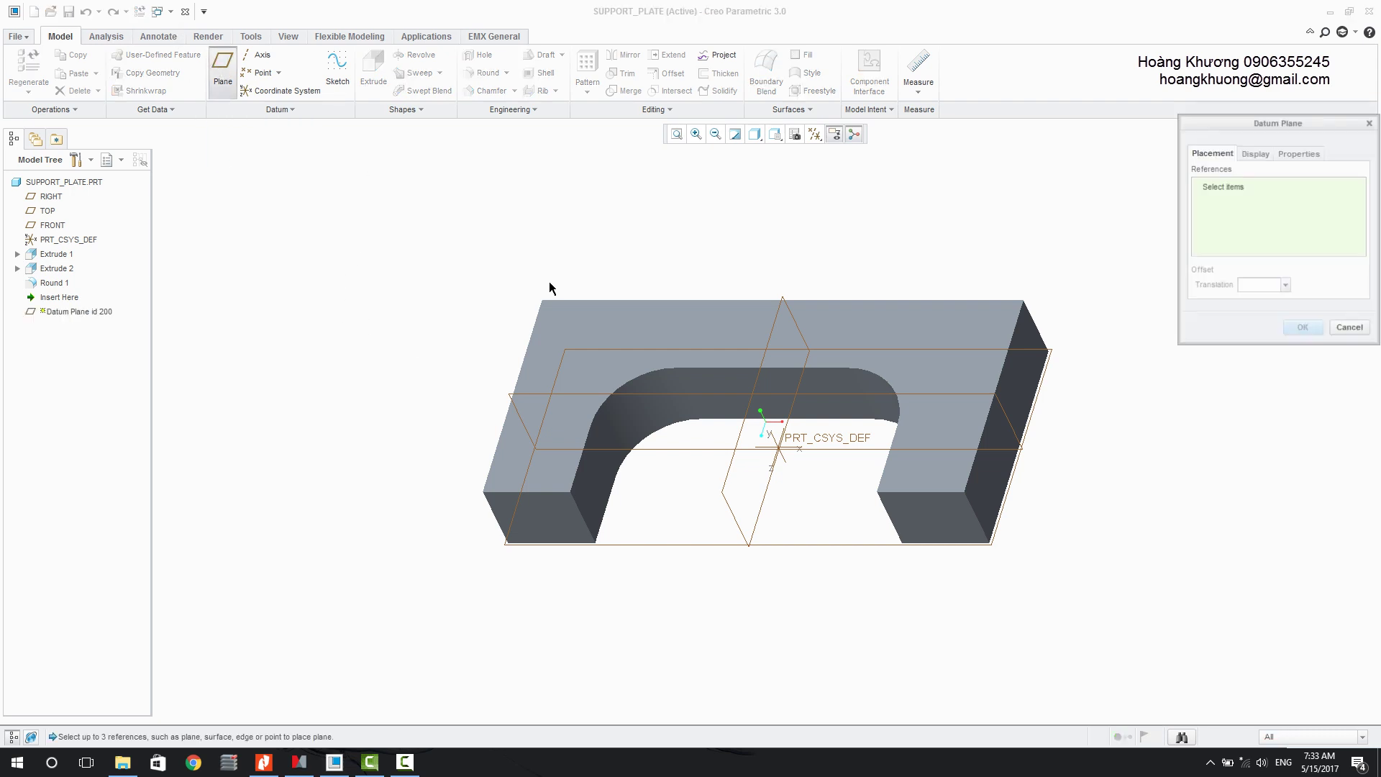
{"action": "left_click", "coordinate": [565, 309]}
{"action": "left_click_drag", "start_coordinate": [754, 395], "coordinate": [766, 422]}
{"action": "double_click", "coordinate": [1249, 287]}
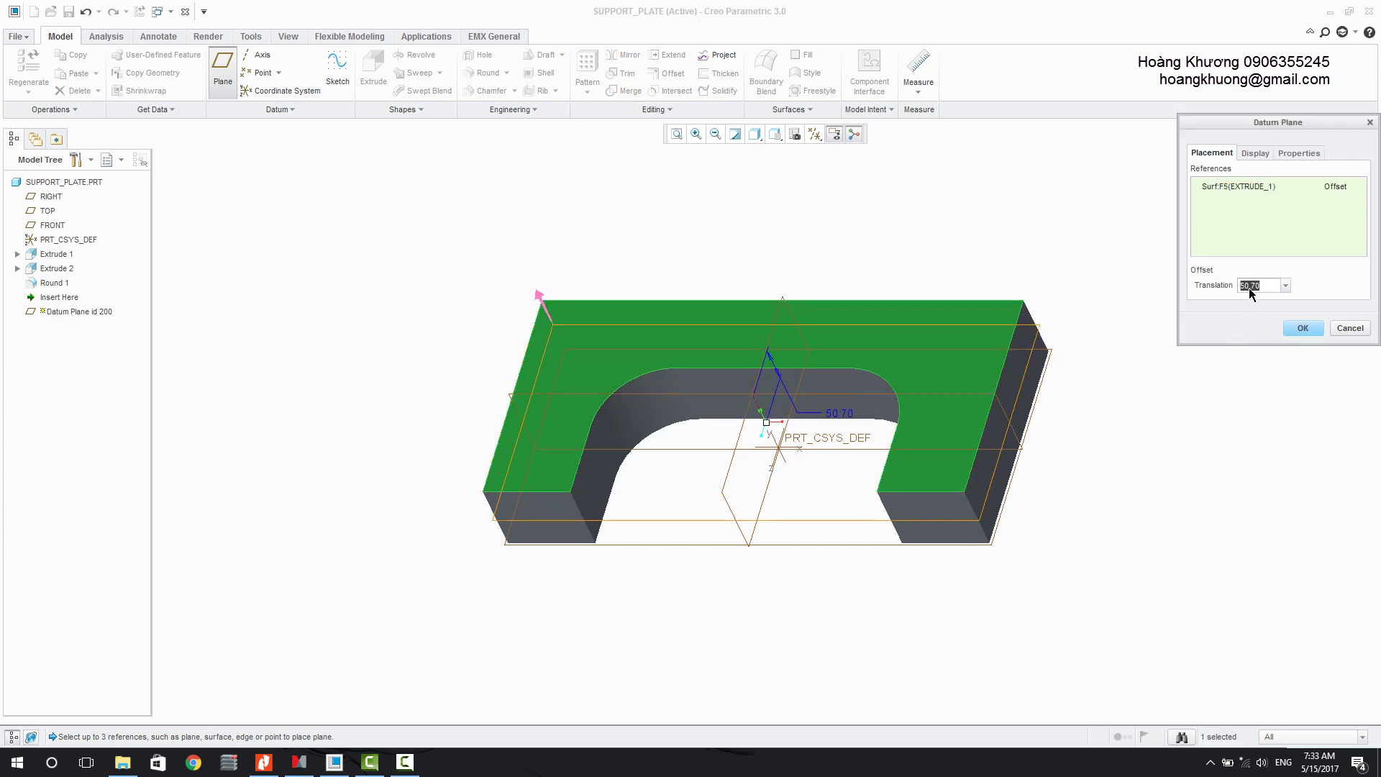
{"action": "type", "text": "27.3"}
{"action": "key", "text": "Return"}
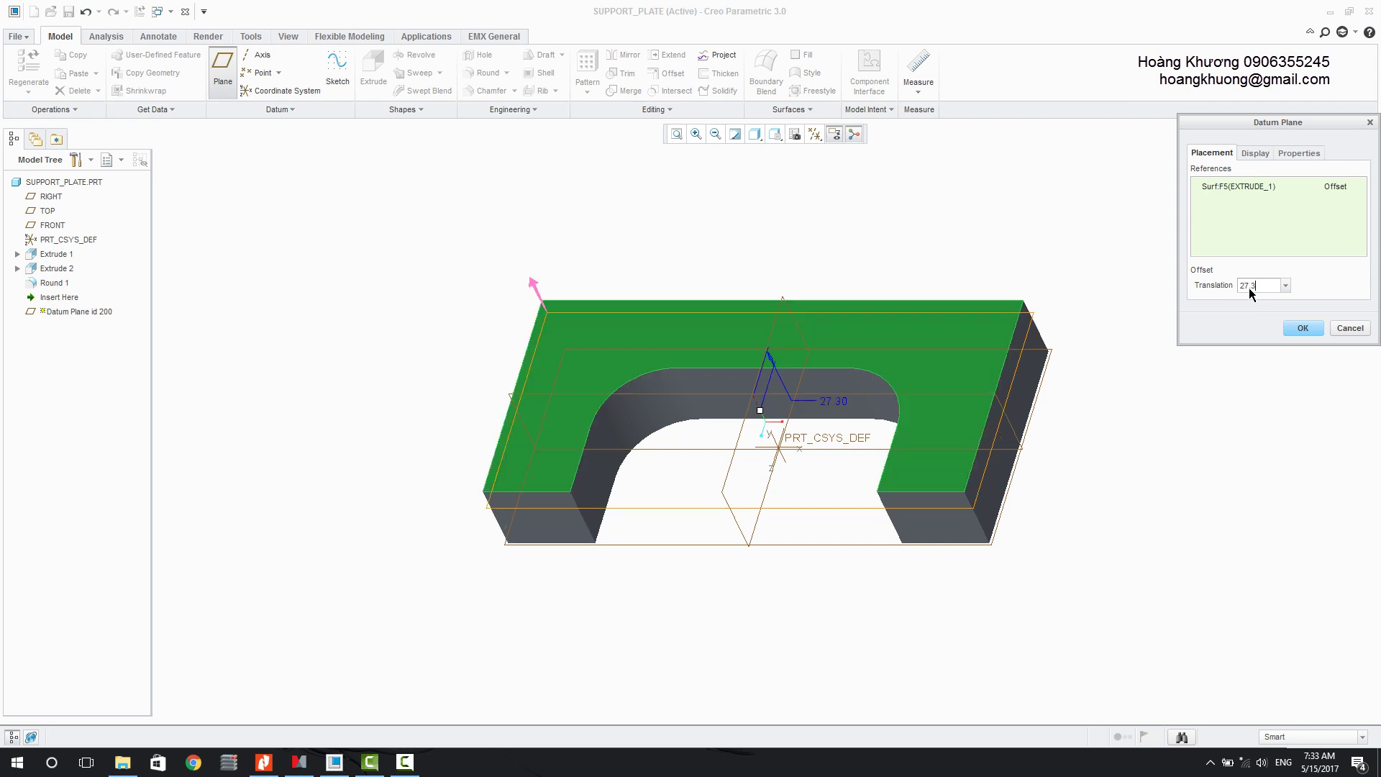
{"action": "left_click", "coordinate": [1301, 330]}
{"action": "left_click", "coordinate": [784, 273]}
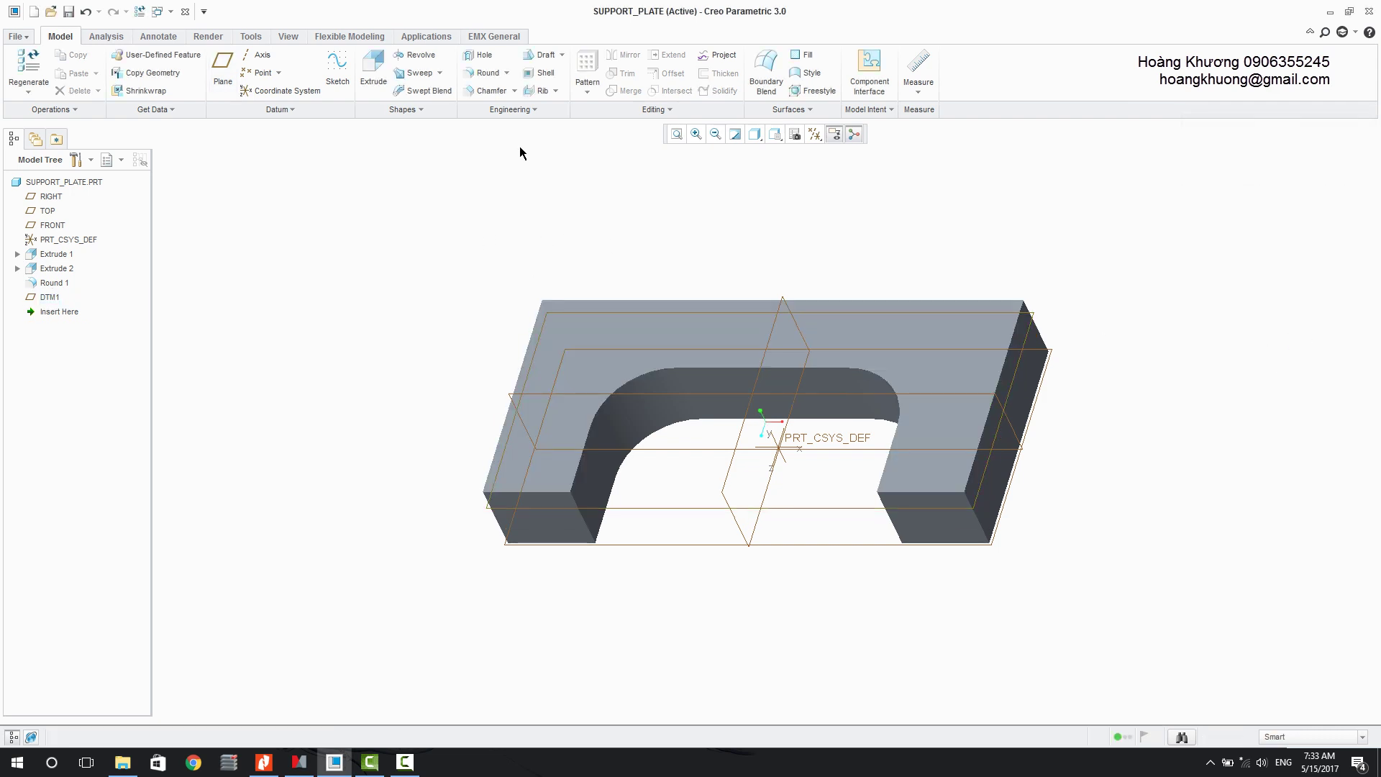
Step: Start a draft with all inner walls of the cutout, including the two rounded corners, as the draft surfaces
{"action": "left_click", "coordinate": [540, 55]}
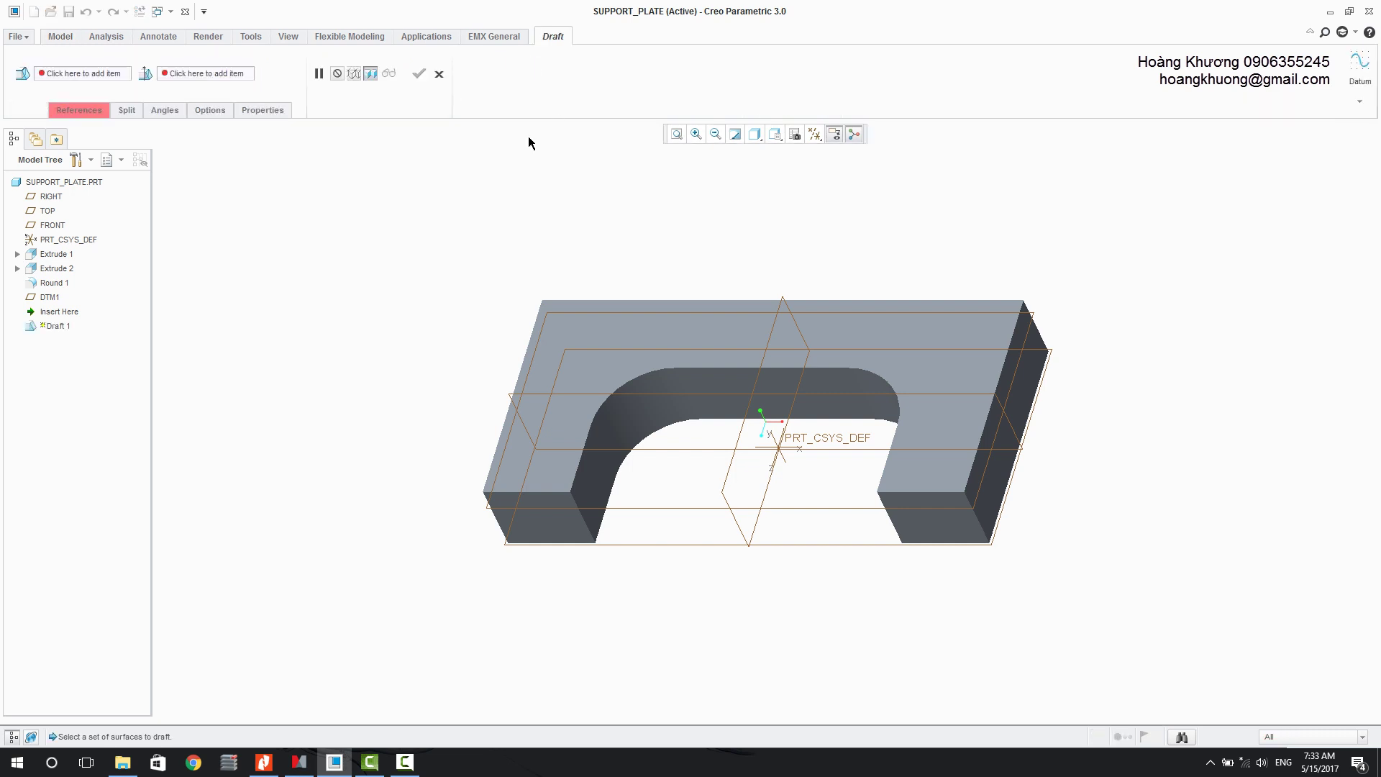
{"action": "left_click", "coordinate": [72, 75]}
{"action": "left_click", "coordinate": [79, 110]}
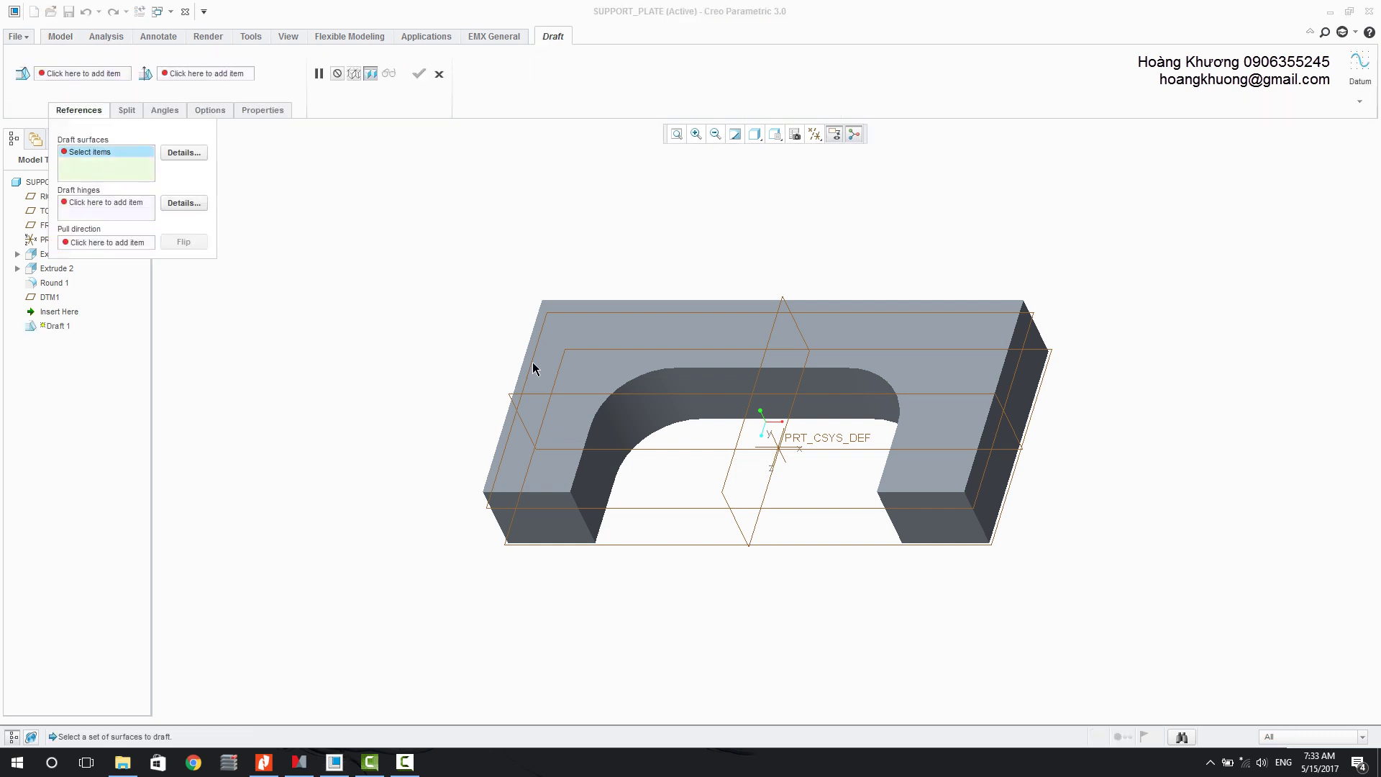
{"action": "left_click", "coordinate": [610, 460]}
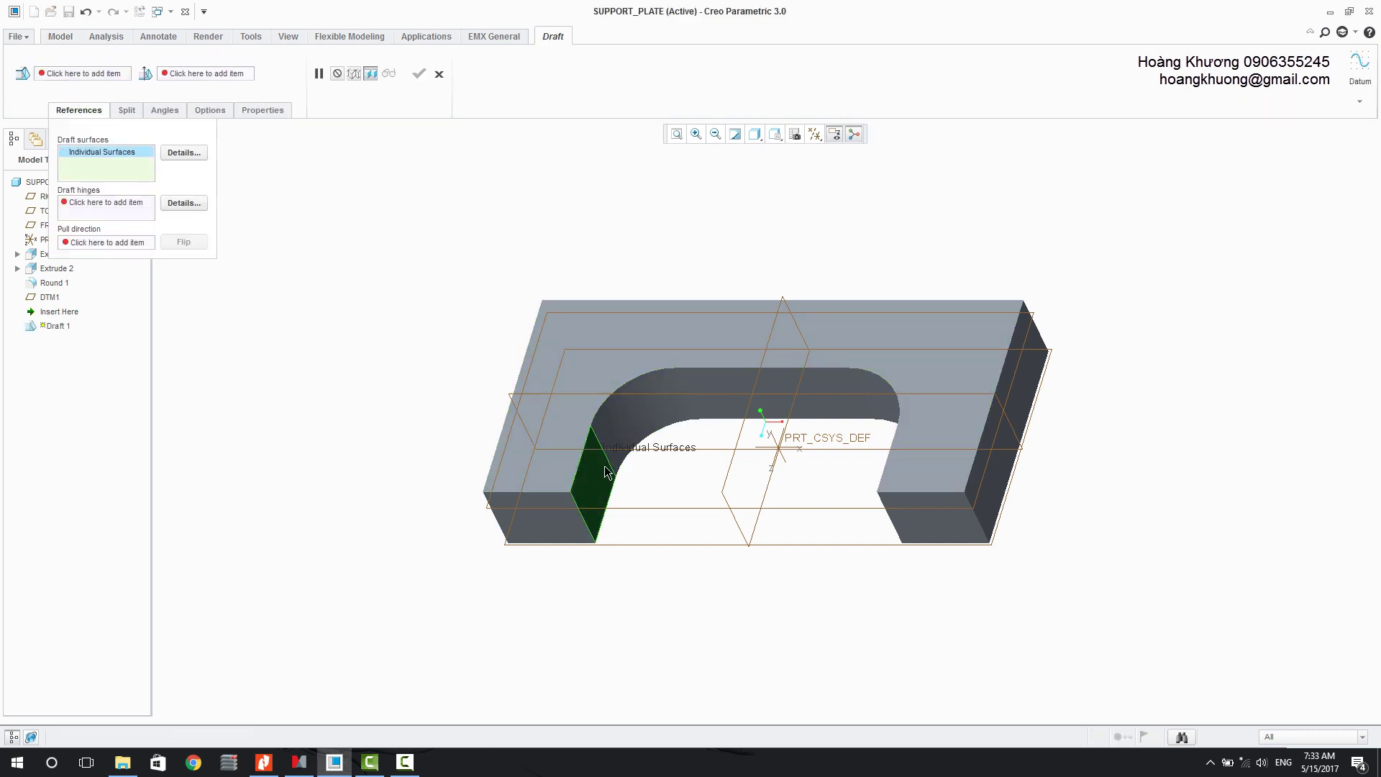
{"action": "left_click", "coordinate": [618, 427], "text": "ctrl"}
{"action": "left_click", "coordinate": [806, 392], "text": "ctrl"}
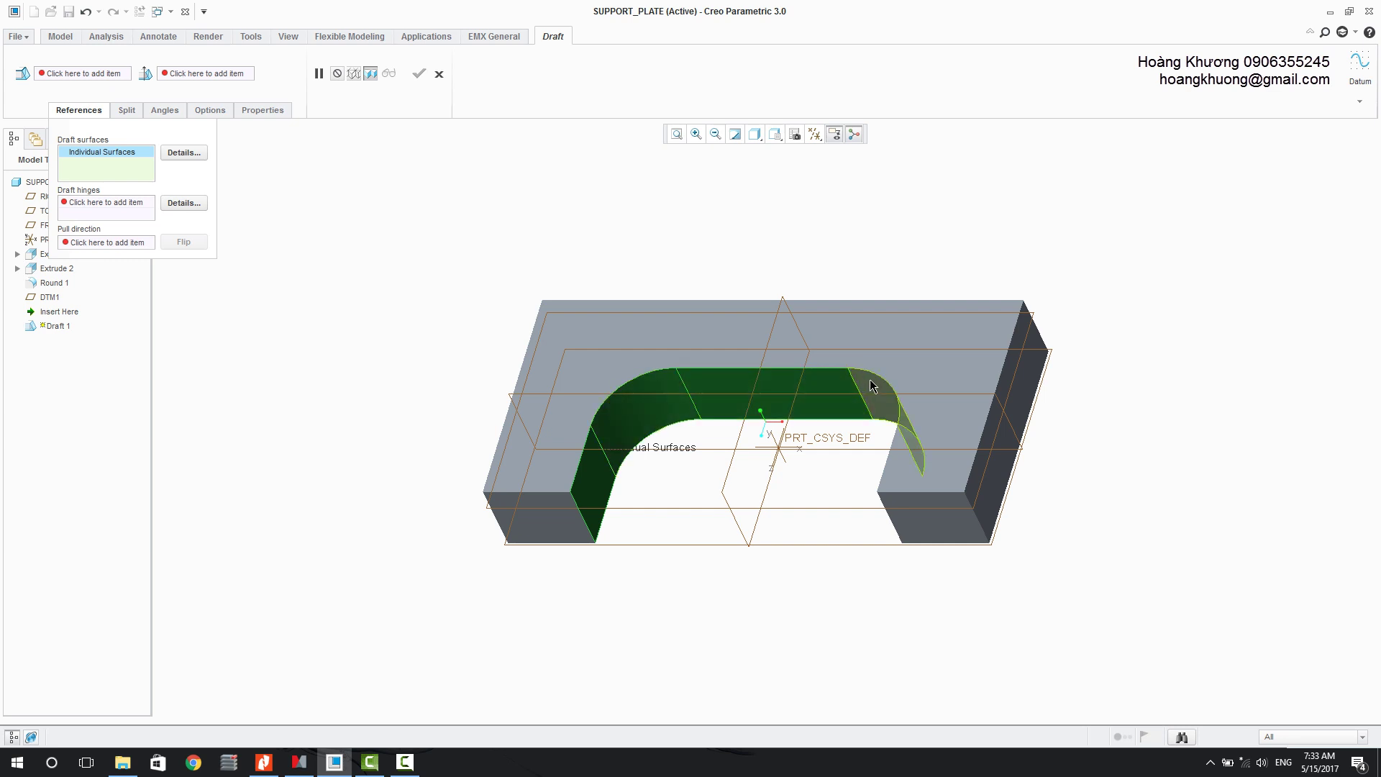
{"action": "left_click", "coordinate": [895, 461], "text": "ctrl"}
{"action": "middle_click_drag", "start_coordinate": [892, 467], "coordinate": [341, 366]}
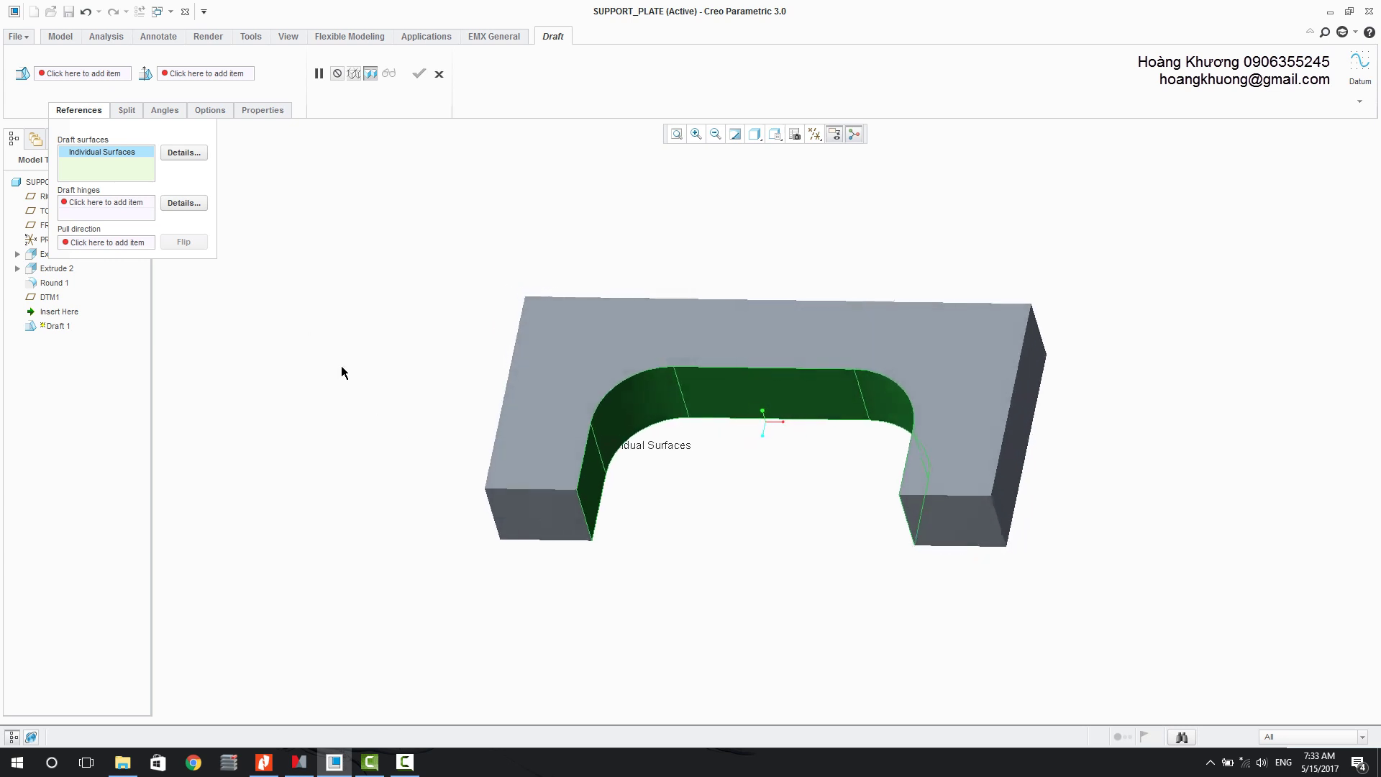
Step: Use the offset datum plane as the draft hinge, split the draft by that hinge, and draft the first side only
{"action": "left_click", "coordinate": [81, 203]}
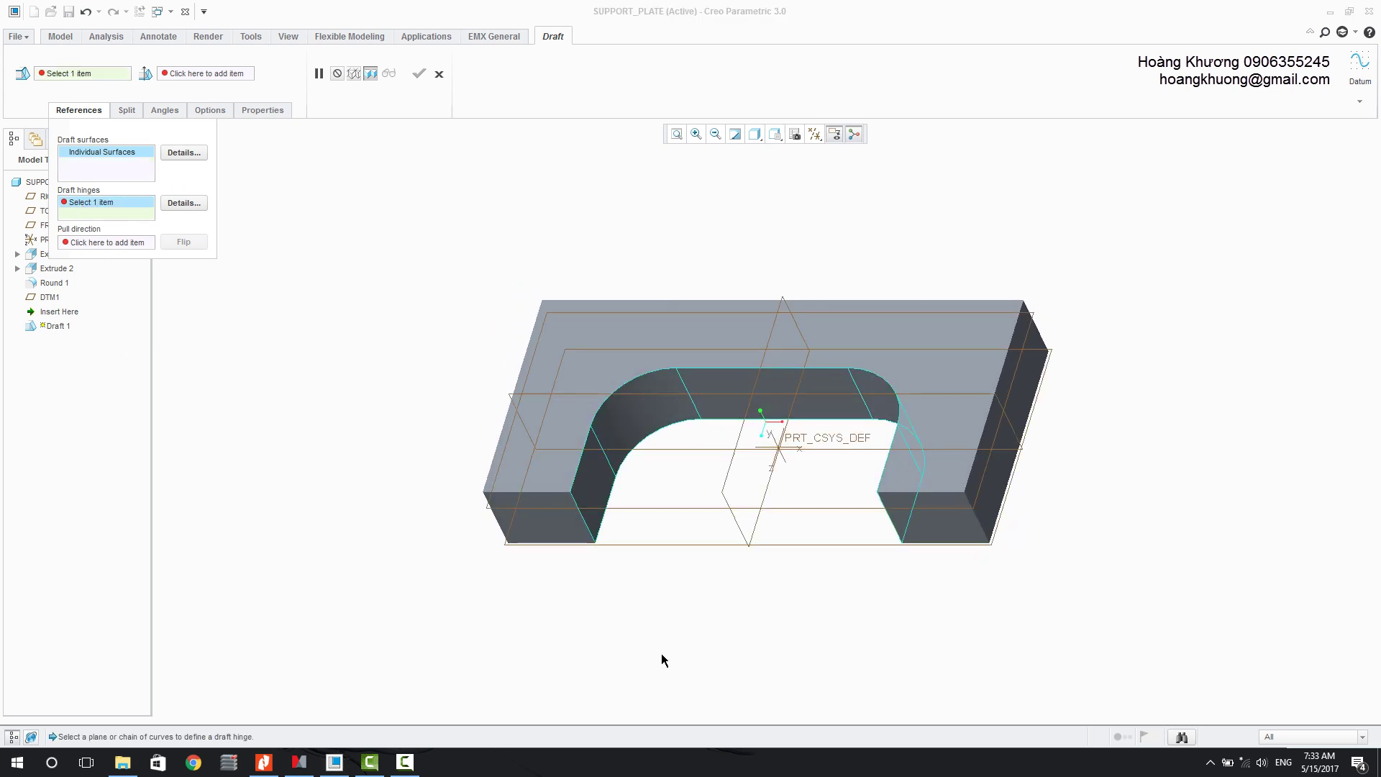
{"action": "left_click", "coordinate": [663, 508]}
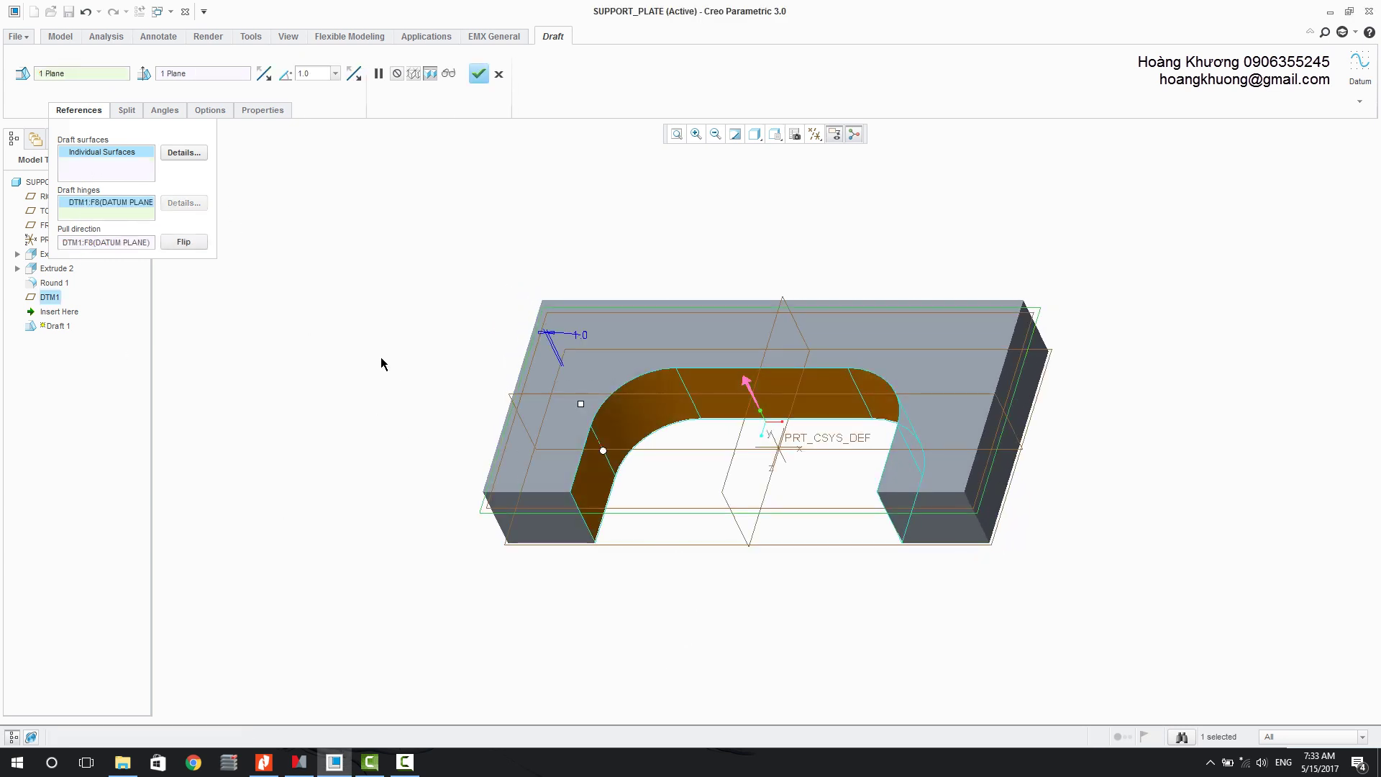
{"action": "left_click", "coordinate": [127, 110]}
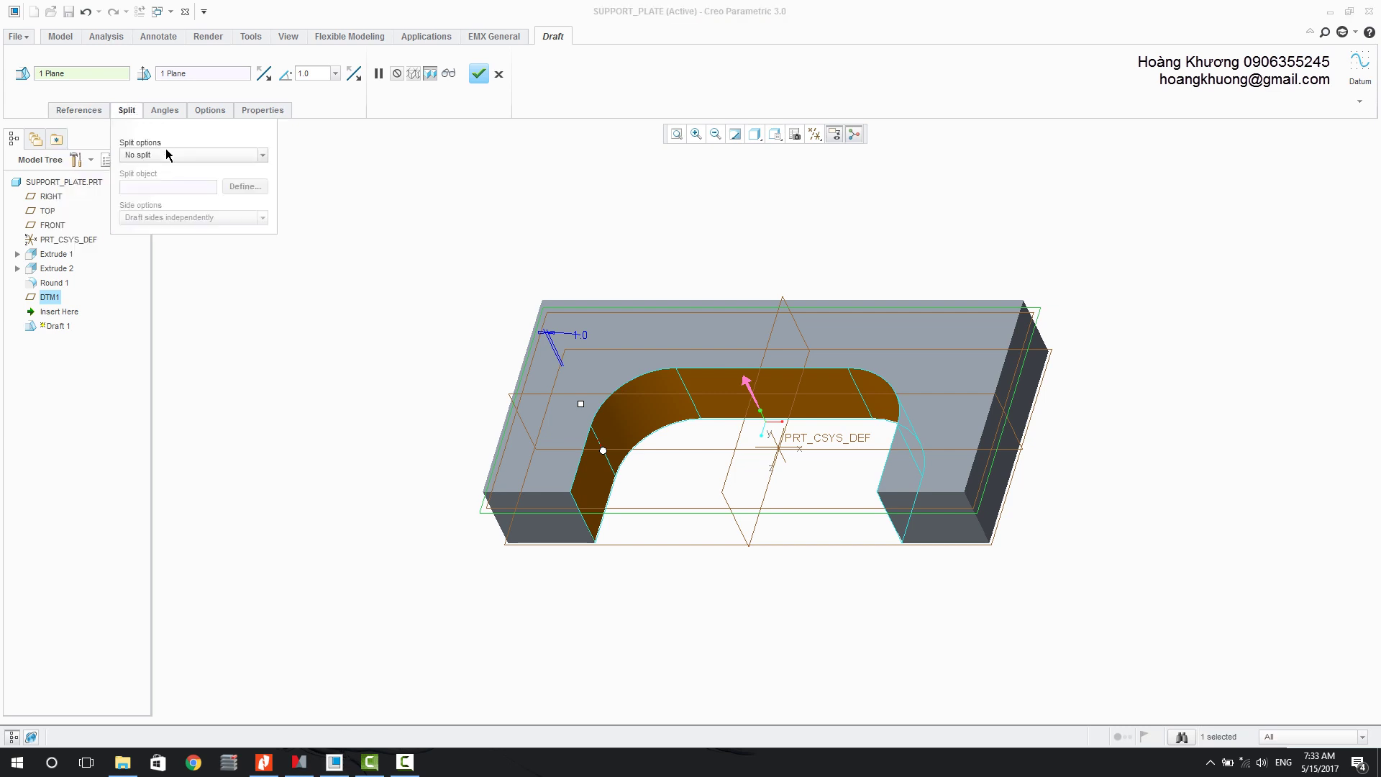
{"action": "left_click", "coordinate": [164, 154]}
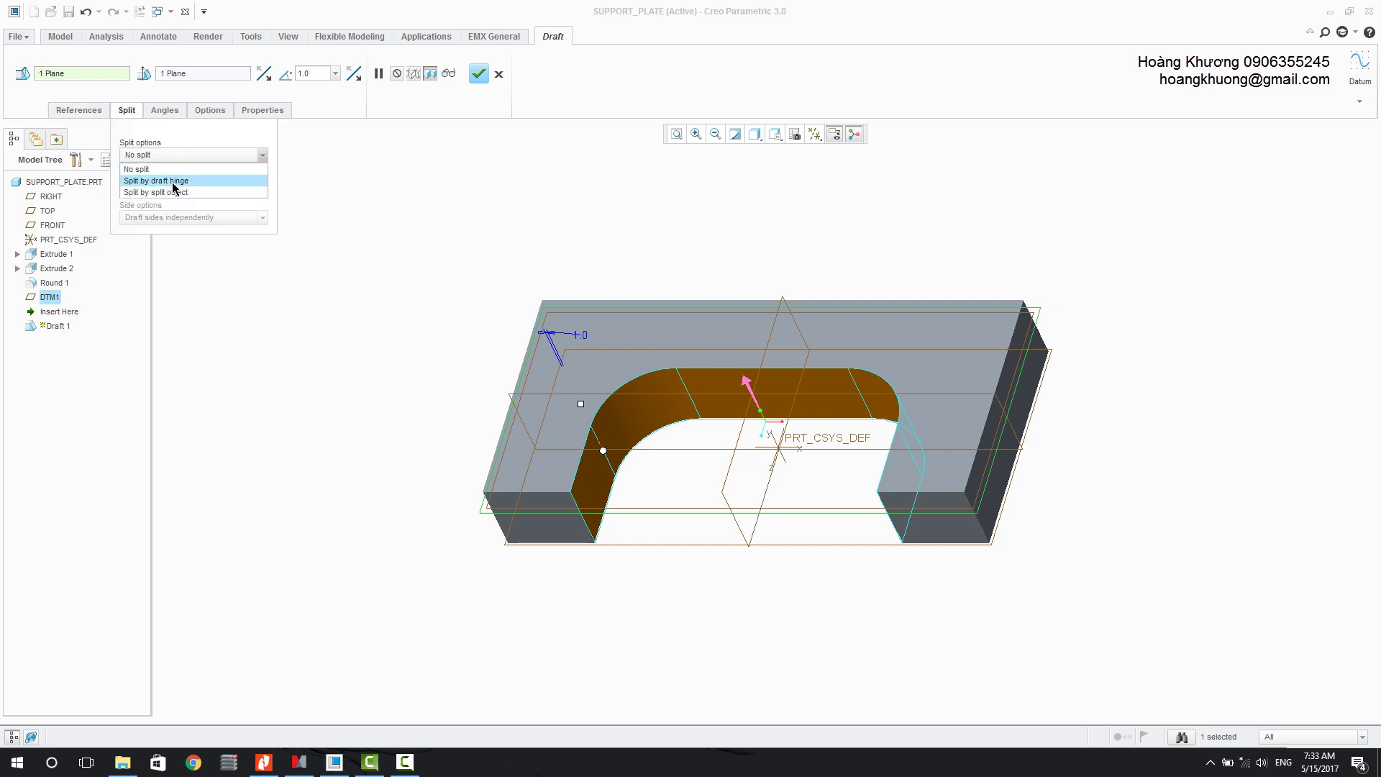
{"action": "left_click", "coordinate": [173, 181]}
{"action": "left_click", "coordinate": [186, 214]}
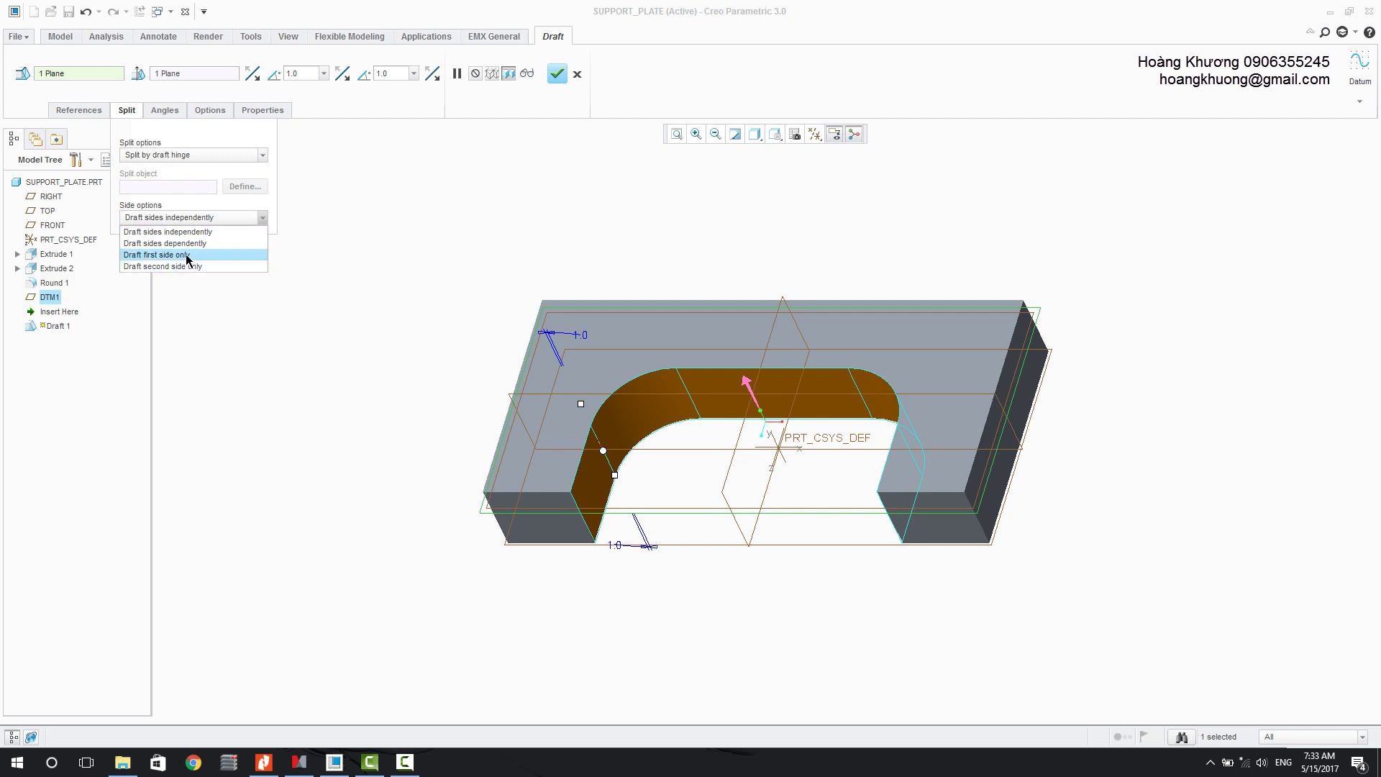
{"action": "left_click", "coordinate": [186, 256]}
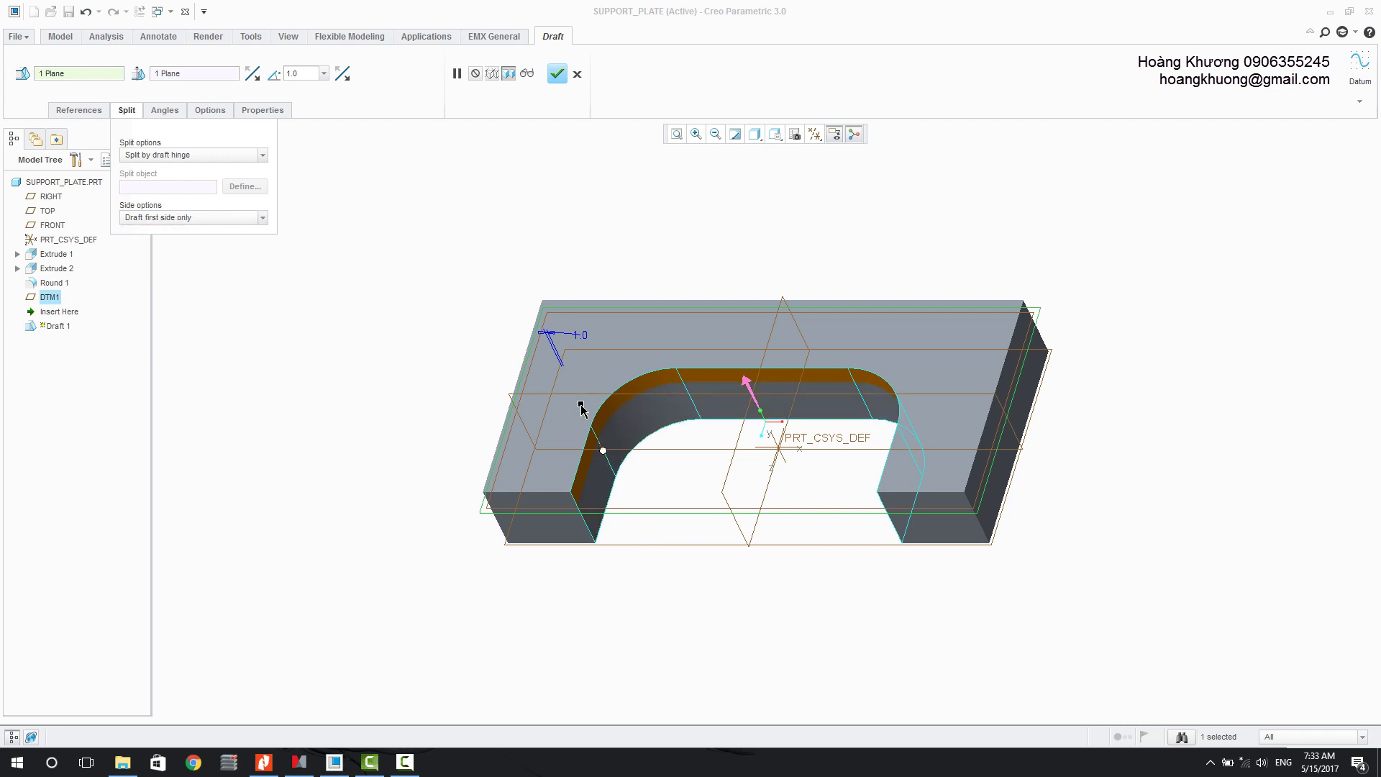
Step: Set the draft angle to 16.5 degrees so the cutout widens towards the top face, and complete the draft
{"action": "left_click_drag", "start_coordinate": [581, 407], "coordinate": [572, 404]}
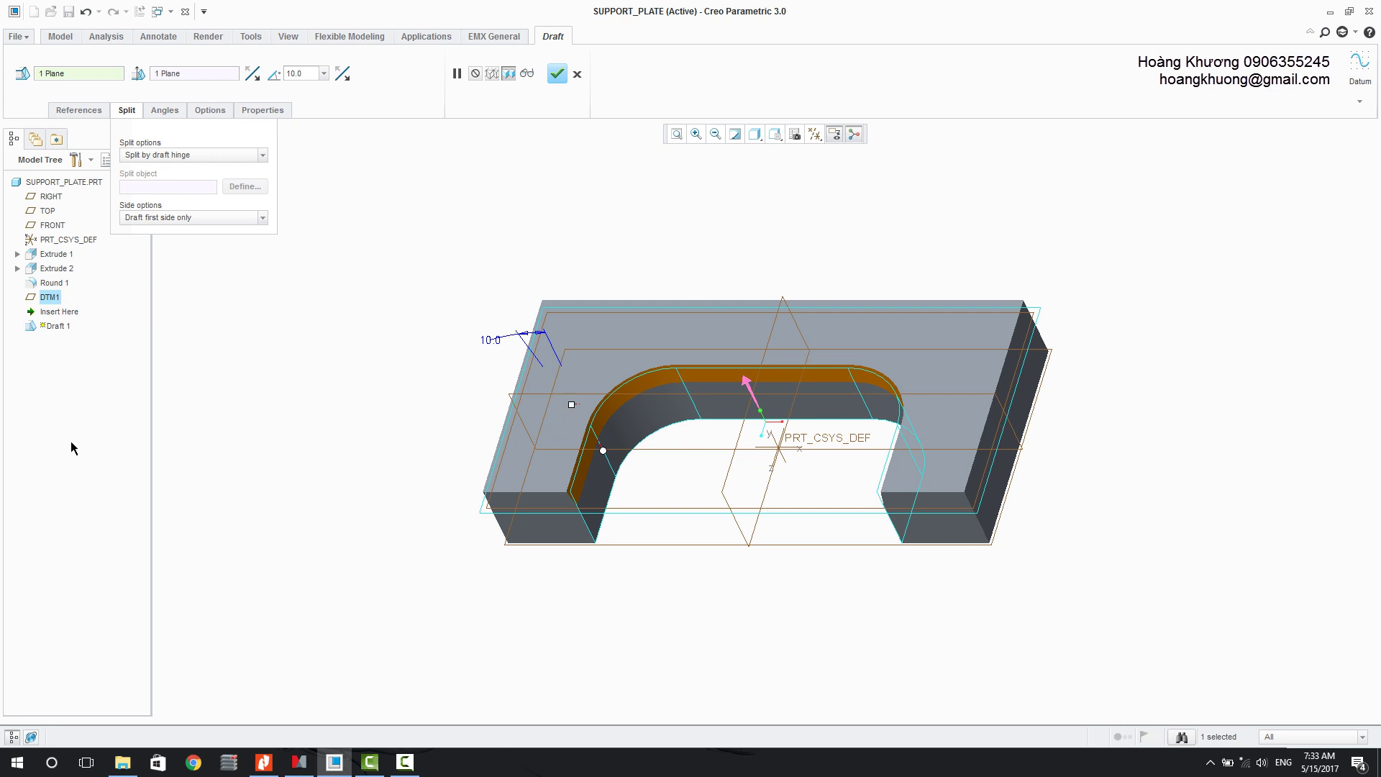
{"action": "double_click", "coordinate": [489, 341]}
{"action": "type", "text": "16.5"}
{"action": "key", "text": "Return"}
{"action": "left_click", "coordinate": [558, 75]}
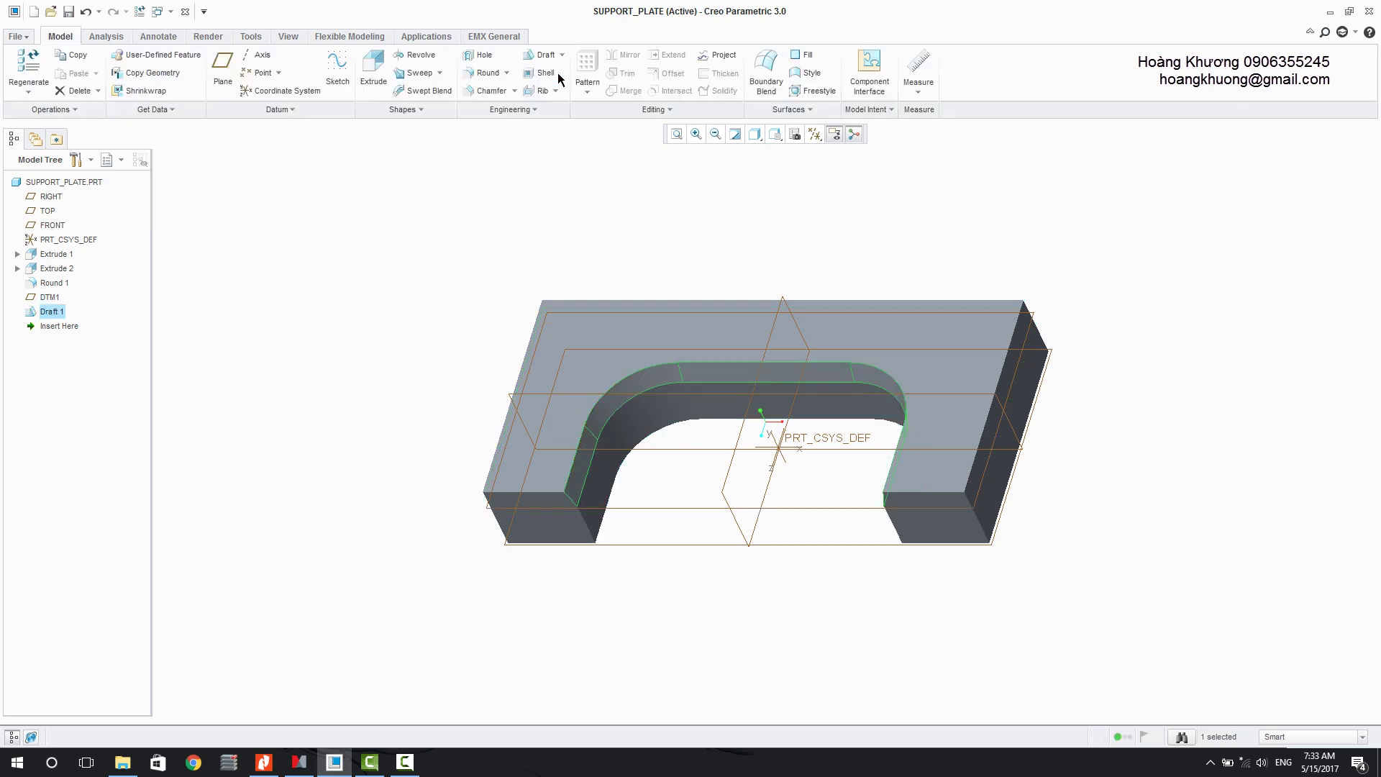
{"action": "left_click", "coordinate": [386, 287]}
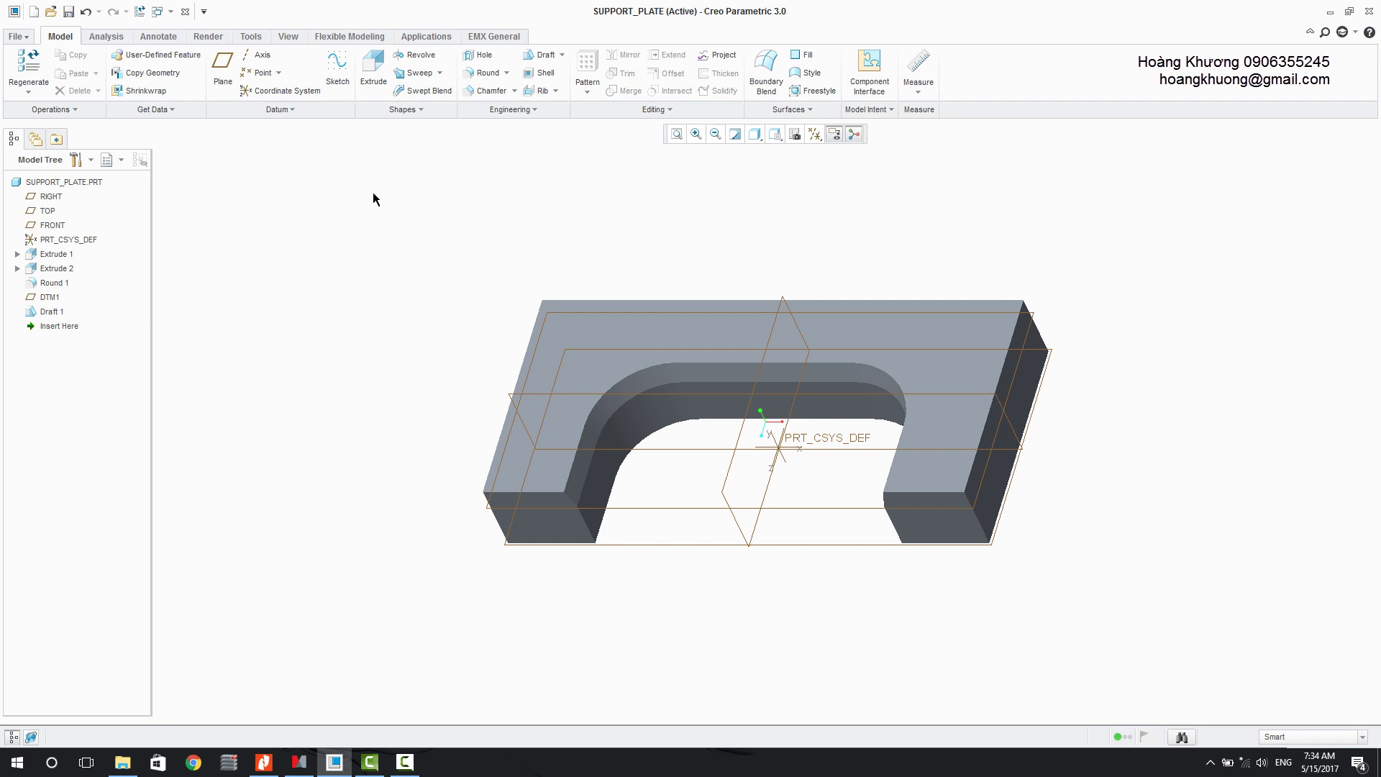
Step: Chamfer the block's four outer vertical corner edges with a 5 mm D x D chamfer
{"action": "left_click", "coordinate": [492, 91]}
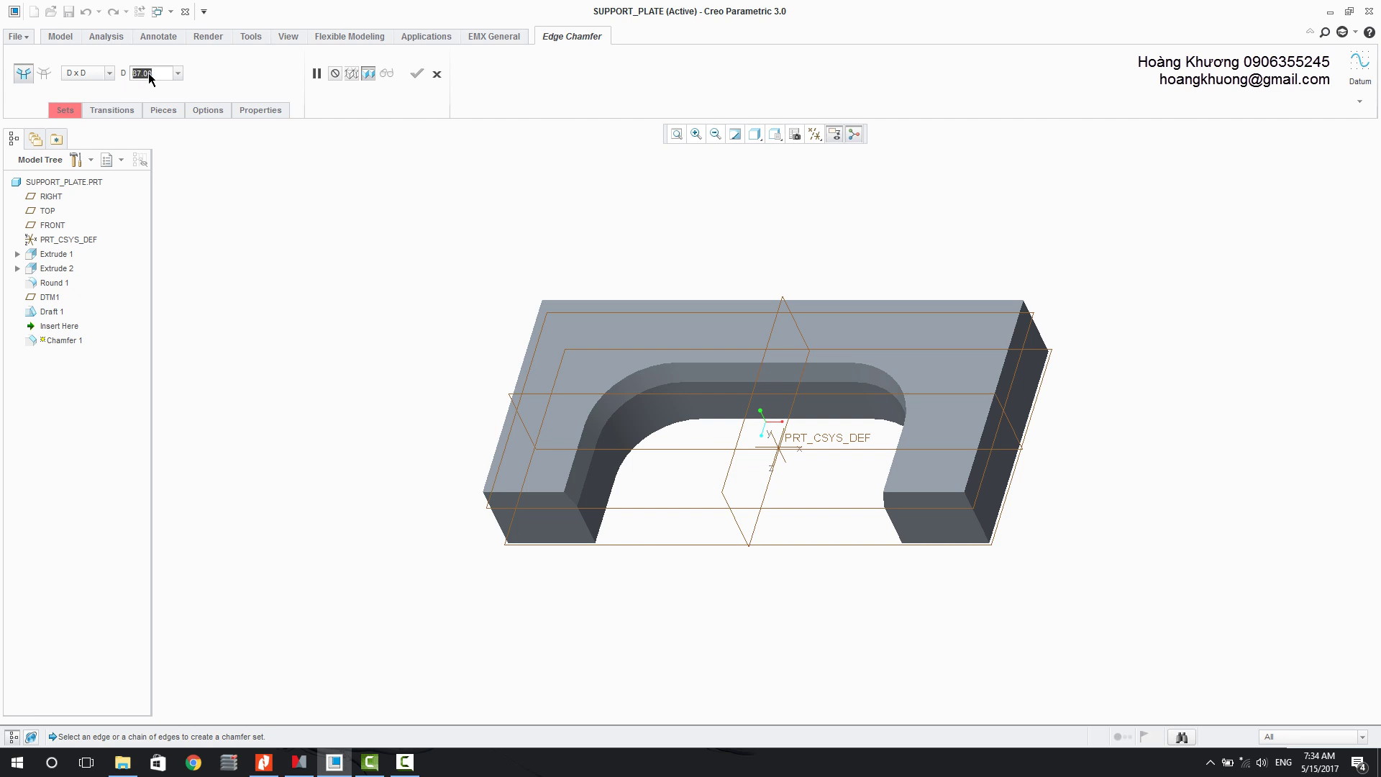
{"action": "type", "text": "5"}
{"action": "key", "text": "Return"}
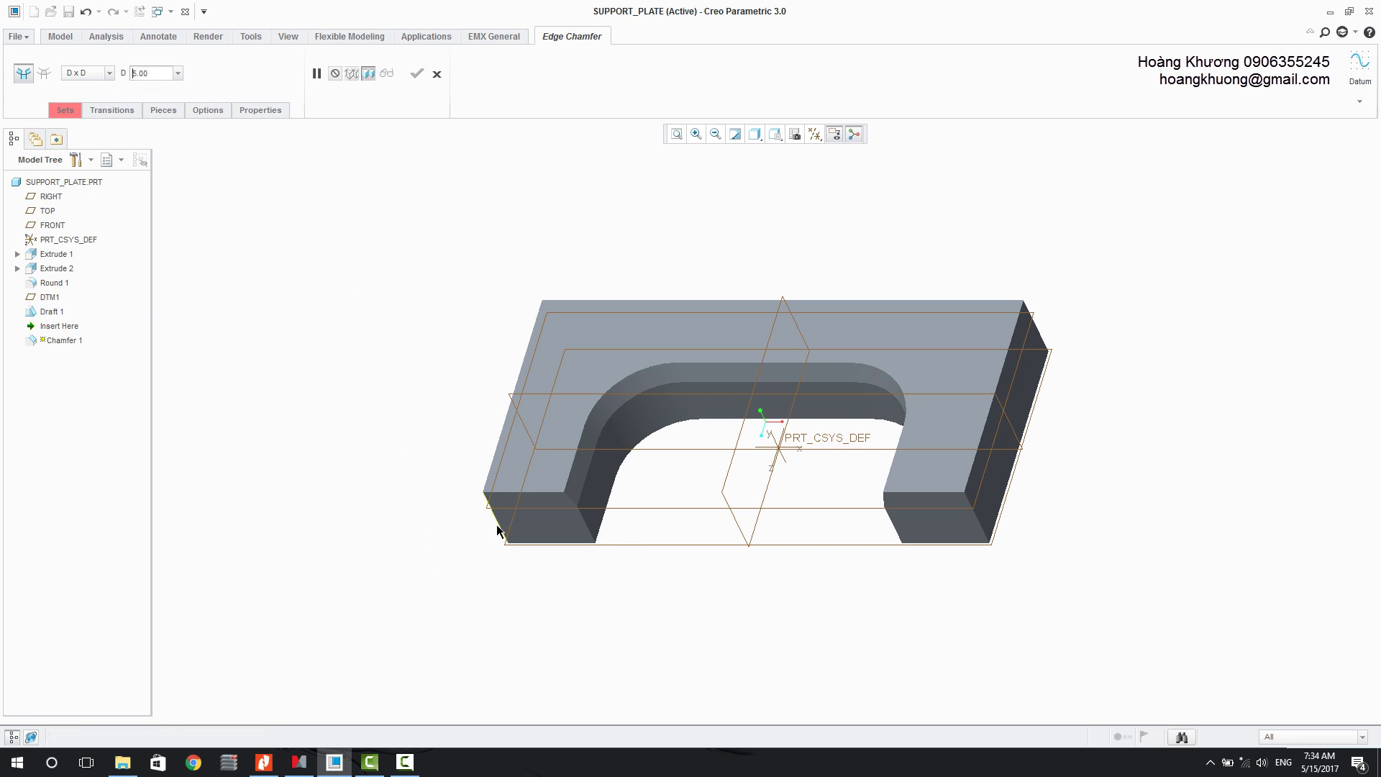
{"action": "left_click", "coordinate": [498, 524]}
{"action": "left_click", "coordinate": [973, 519], "text": "ctrl"}
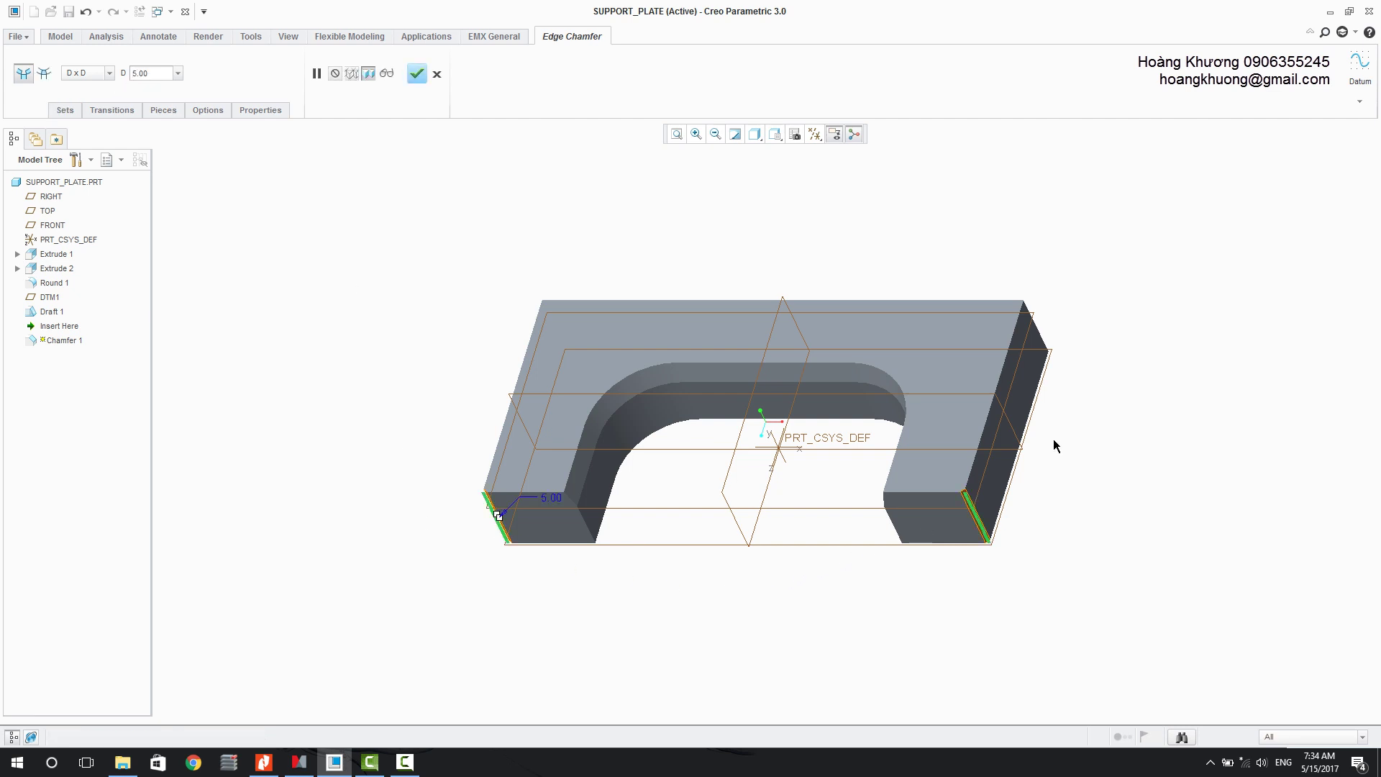
{"action": "left_click", "coordinate": [1043, 337], "text": "ctrl"}
{"action": "left_click", "coordinate": [549, 315], "text": "ctrl"}
{"action": "left_click", "coordinate": [411, 74]}
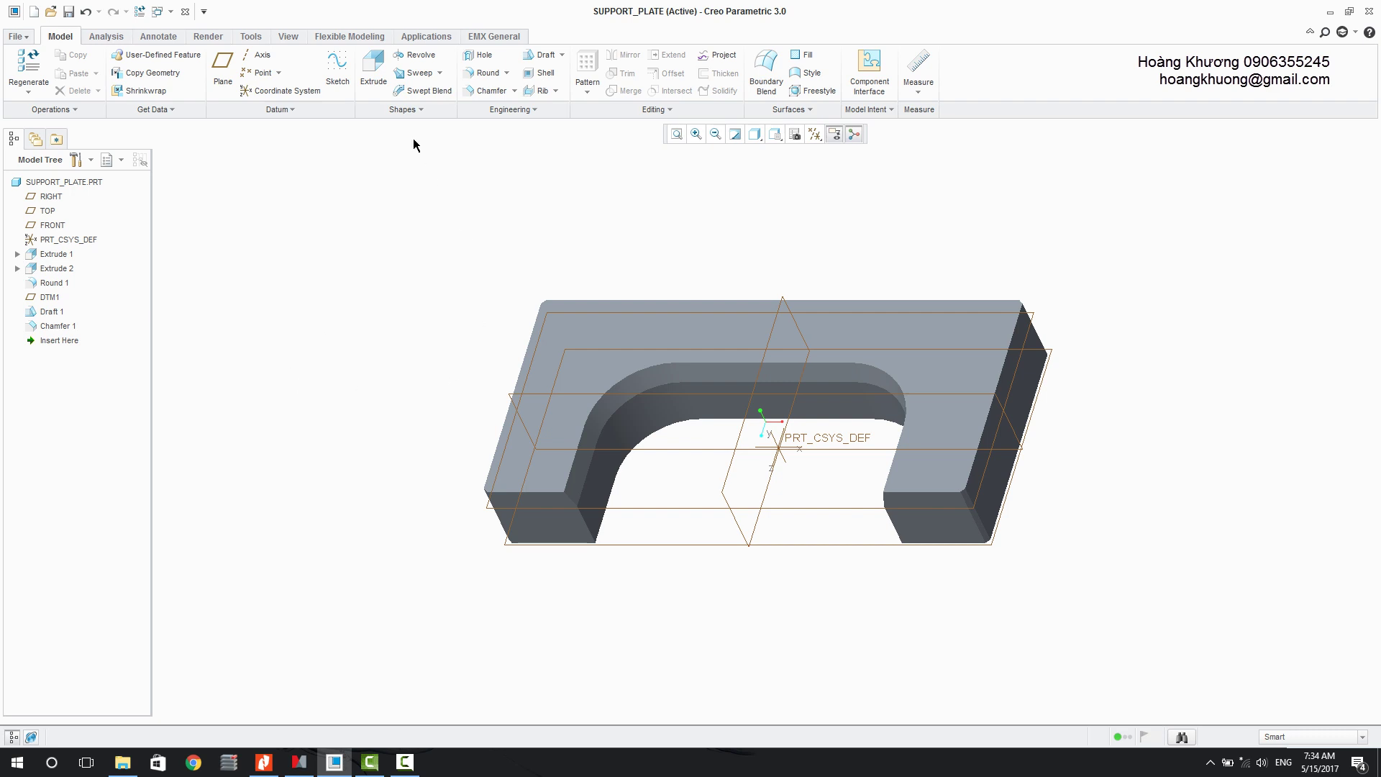
Step: Place a hole on the top face of the left arm, with offset references to the left side and the rear of the block
{"action": "left_click", "coordinate": [479, 57]}
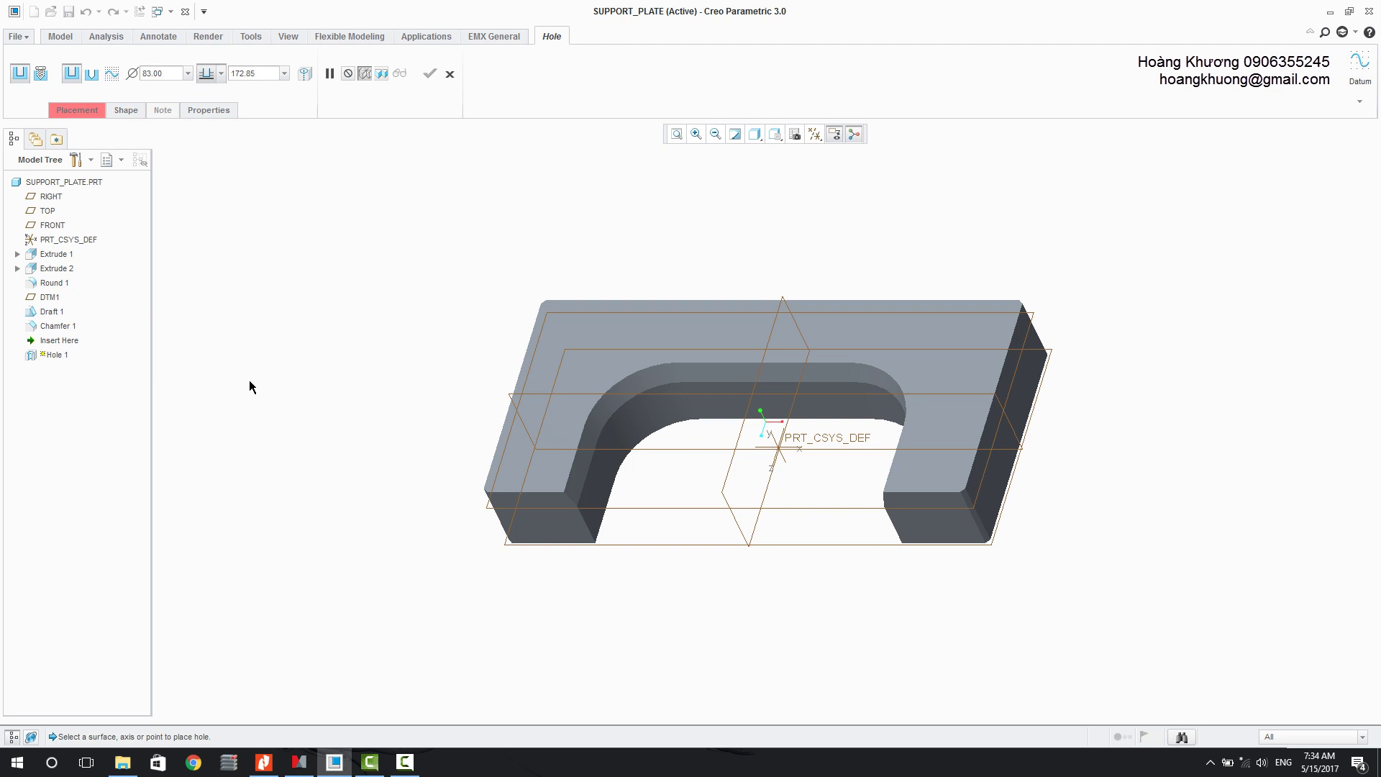
{"action": "left_click", "coordinate": [550, 463]}
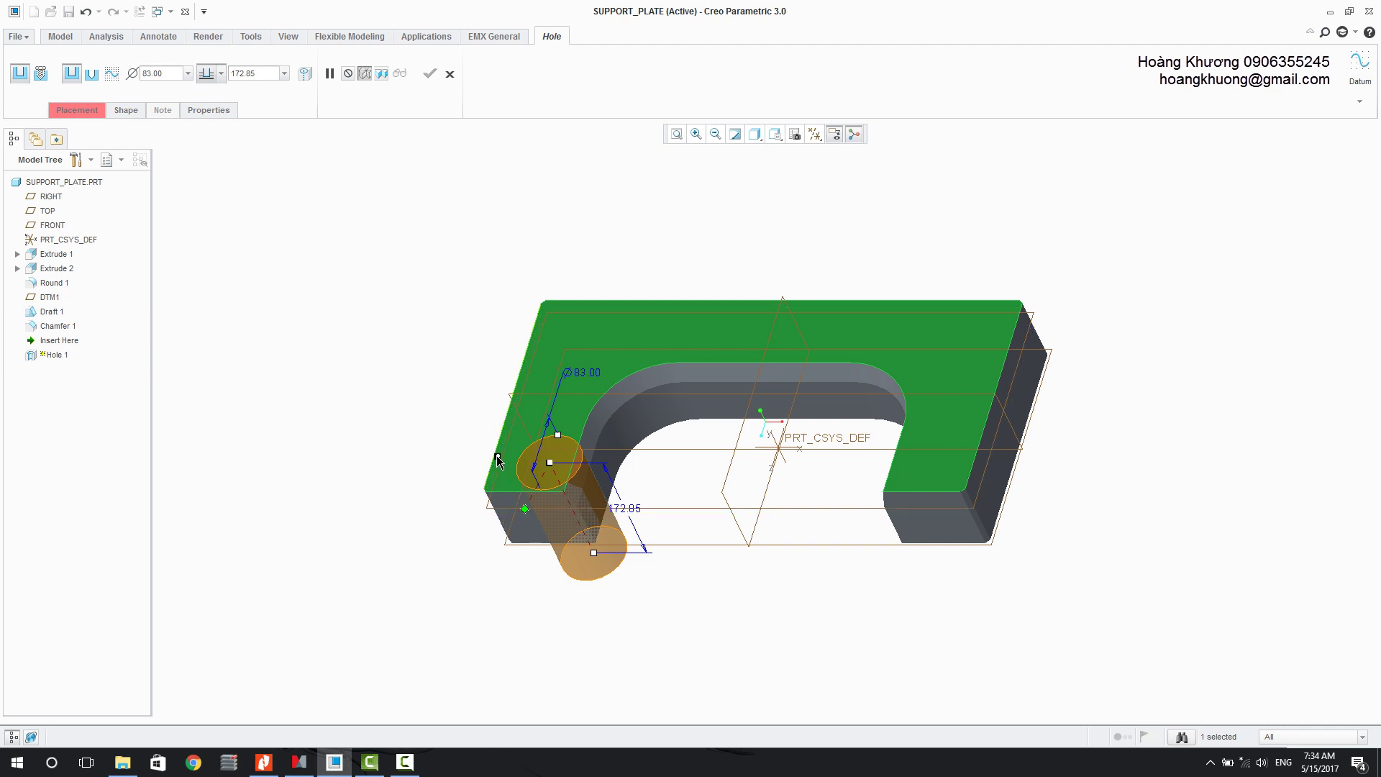
{"action": "left_click_drag", "start_coordinate": [496, 461], "coordinate": [492, 463]}
{"action": "left_click_drag", "start_coordinate": [526, 512], "coordinate": [595, 318]}
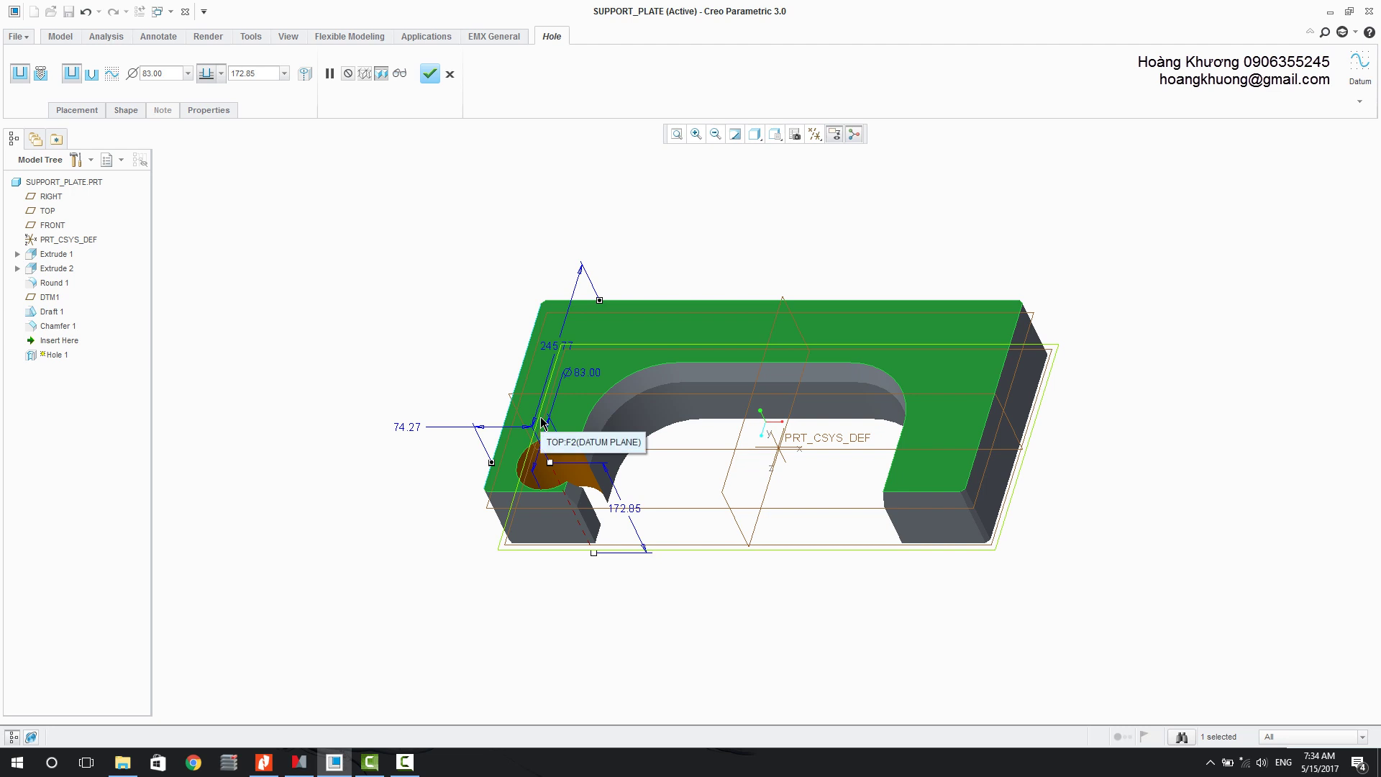
Step: Set the hole's offset to 65 mm from the rear of the block and 57 mm from the left side
{"action": "double_click", "coordinate": [558, 346]}
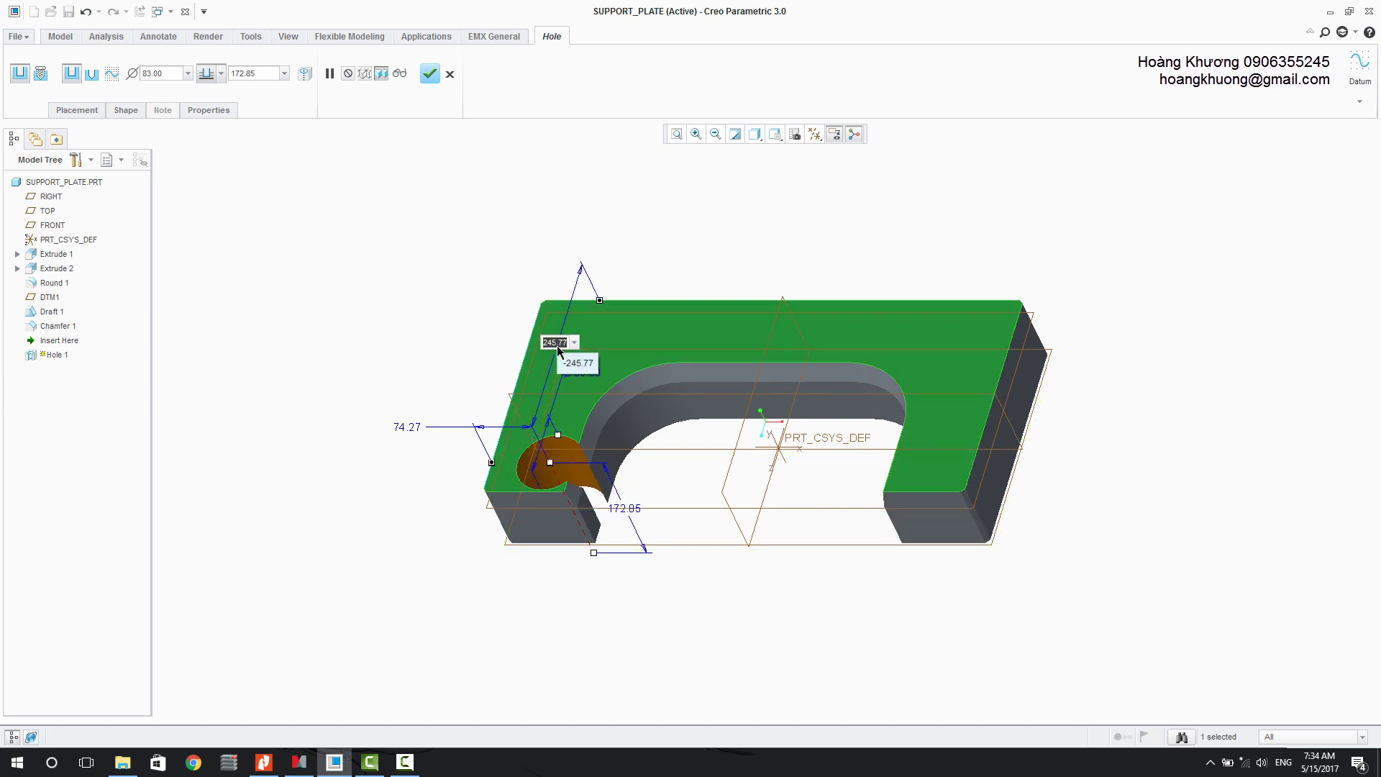
{"action": "key", "text": "Return"}
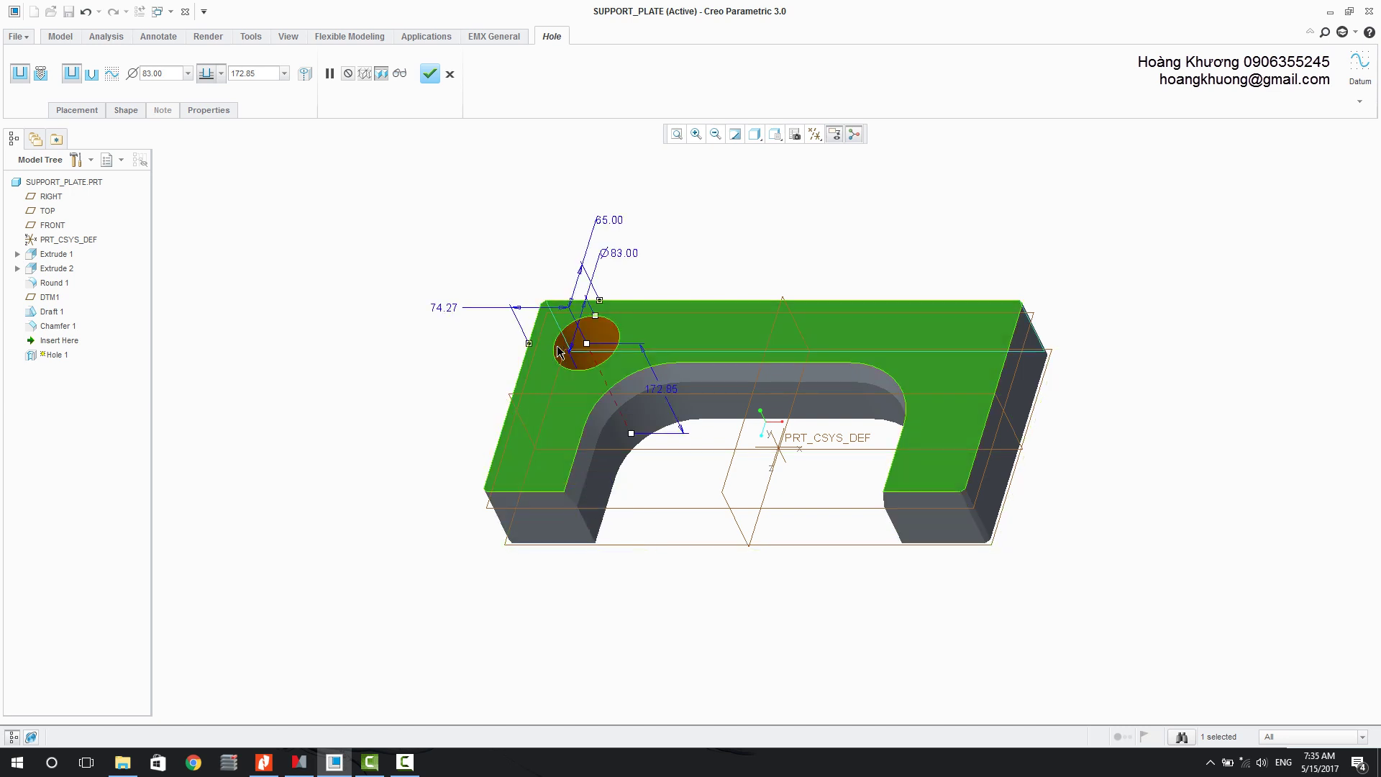
{"action": "double_click", "coordinate": [444, 305]}
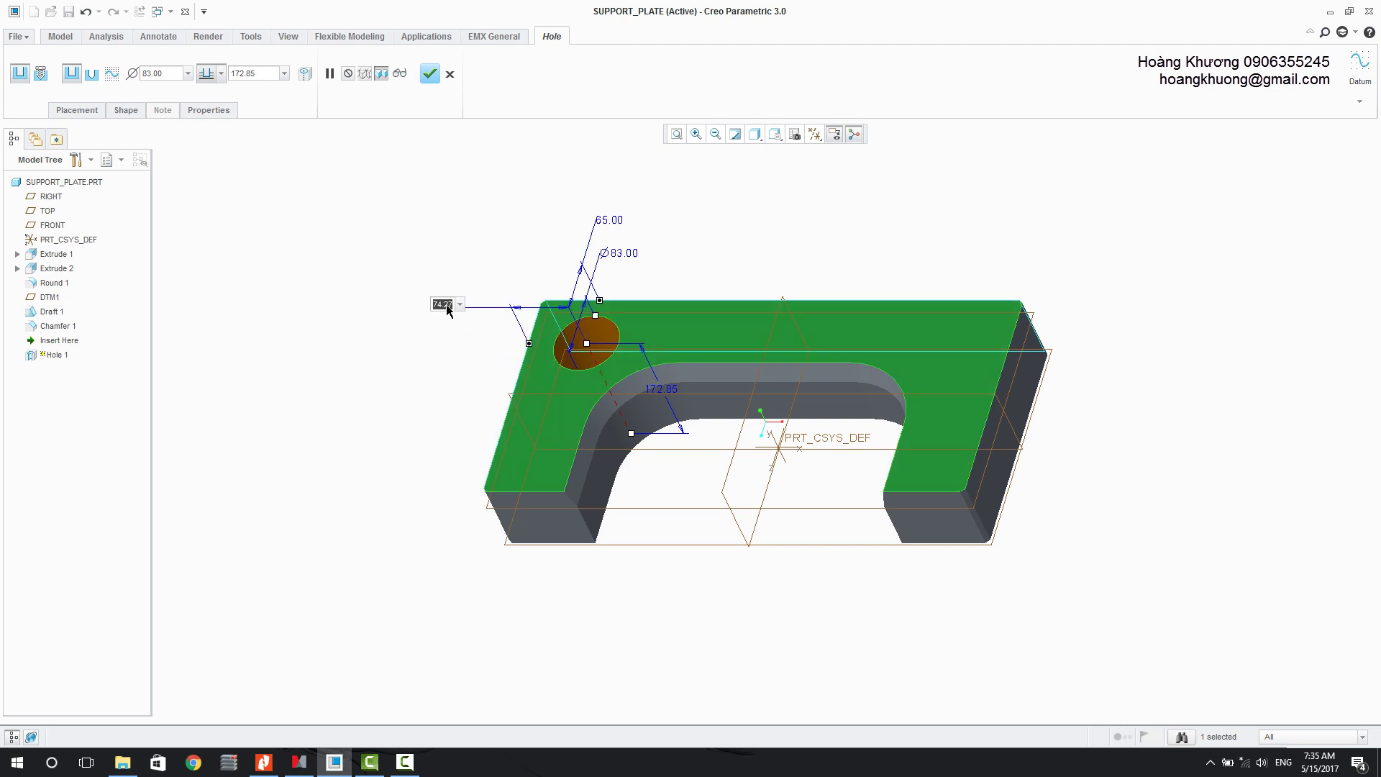
{"action": "type", "text": "57"}
{"action": "key", "text": "Return"}
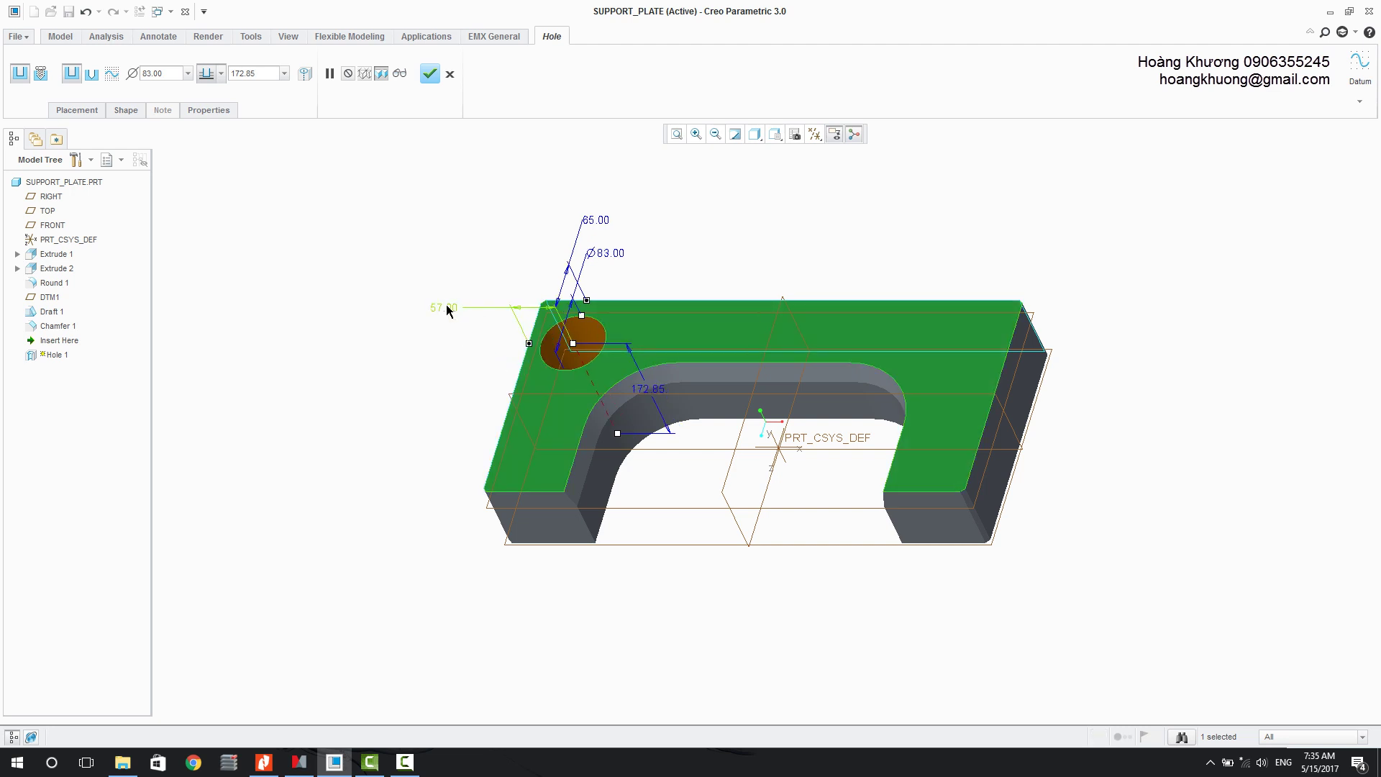
Step: Set the hole's diameter to 31 mm, make it go through all of the block, and complete the hole
{"action": "double_click", "coordinate": [171, 75]}
{"action": "type", "text": "31"}
{"action": "key", "text": "Return"}
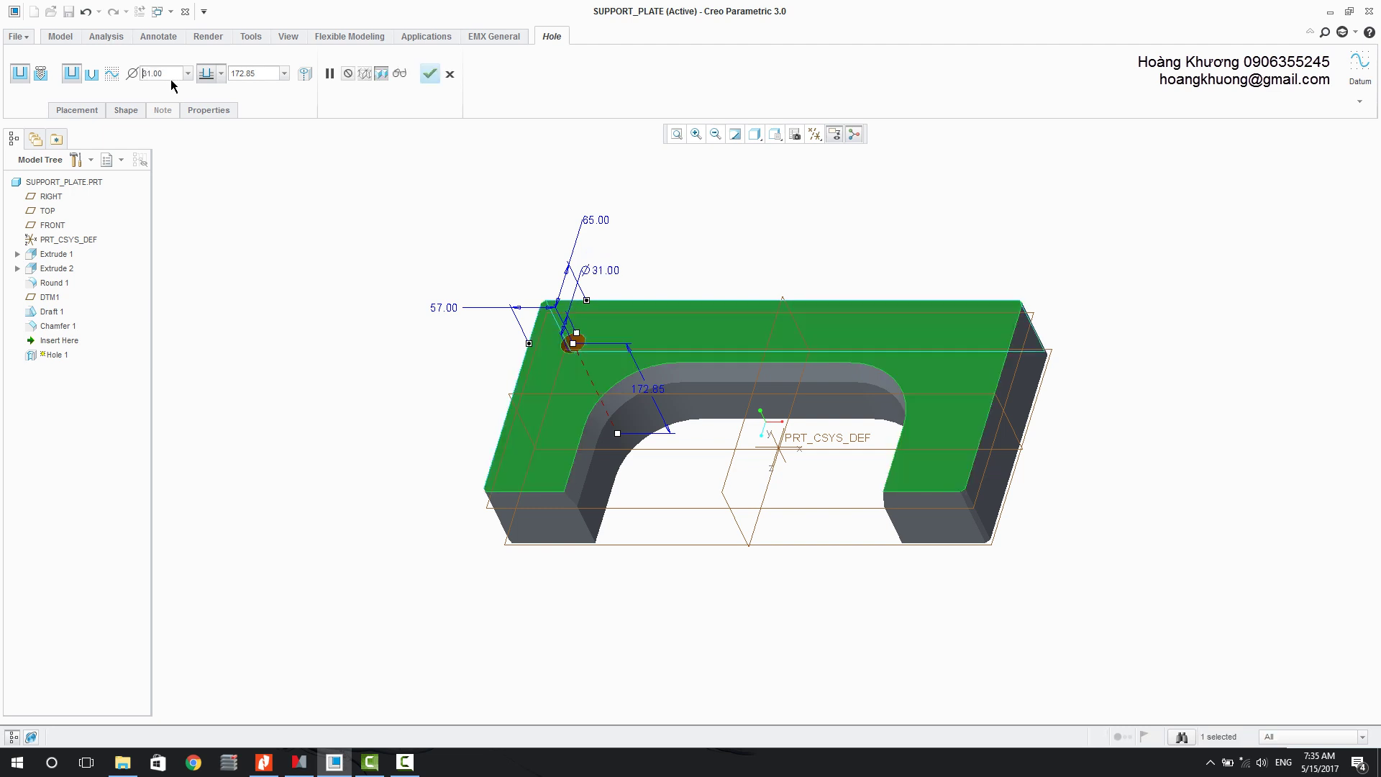
{"action": "left_click", "coordinate": [221, 75]}
{"action": "left_click", "coordinate": [207, 156]}
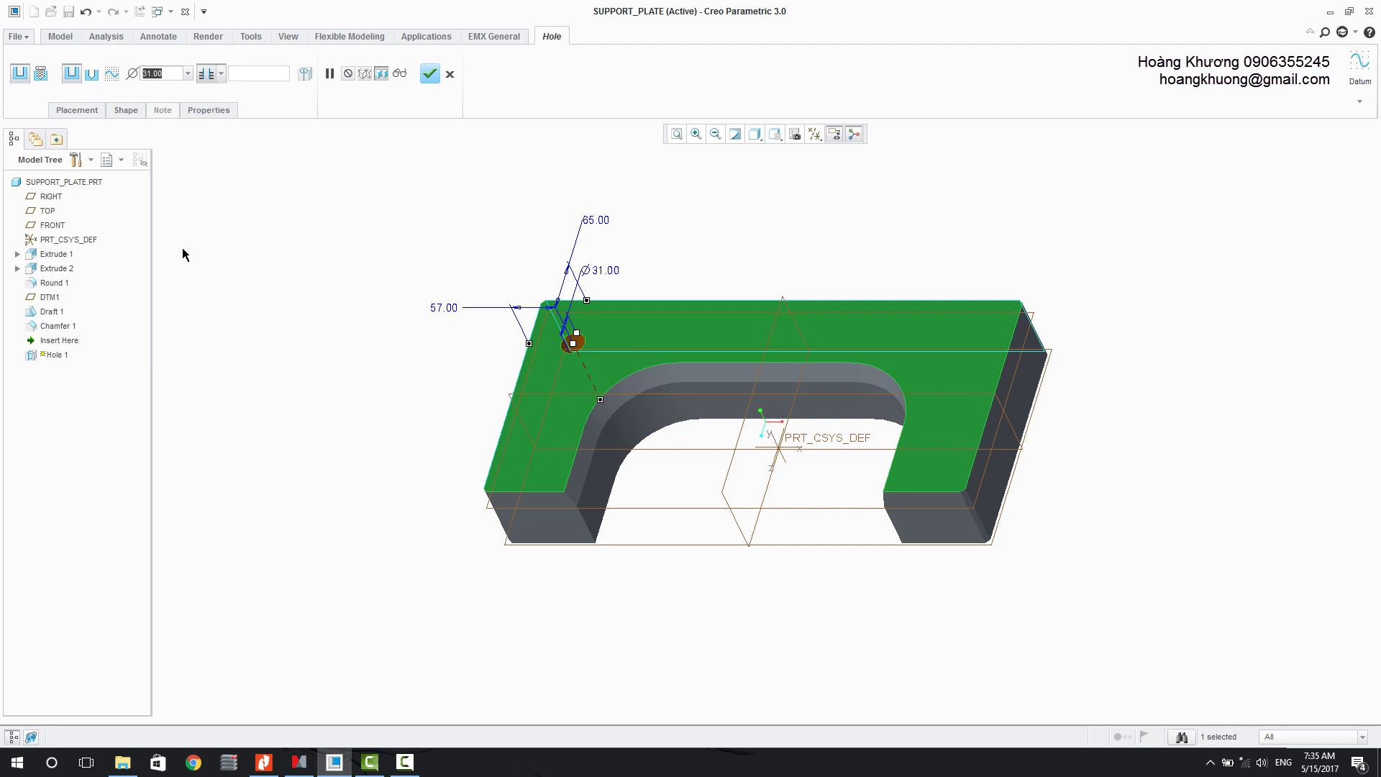
{"action": "left_click", "coordinate": [430, 74]}
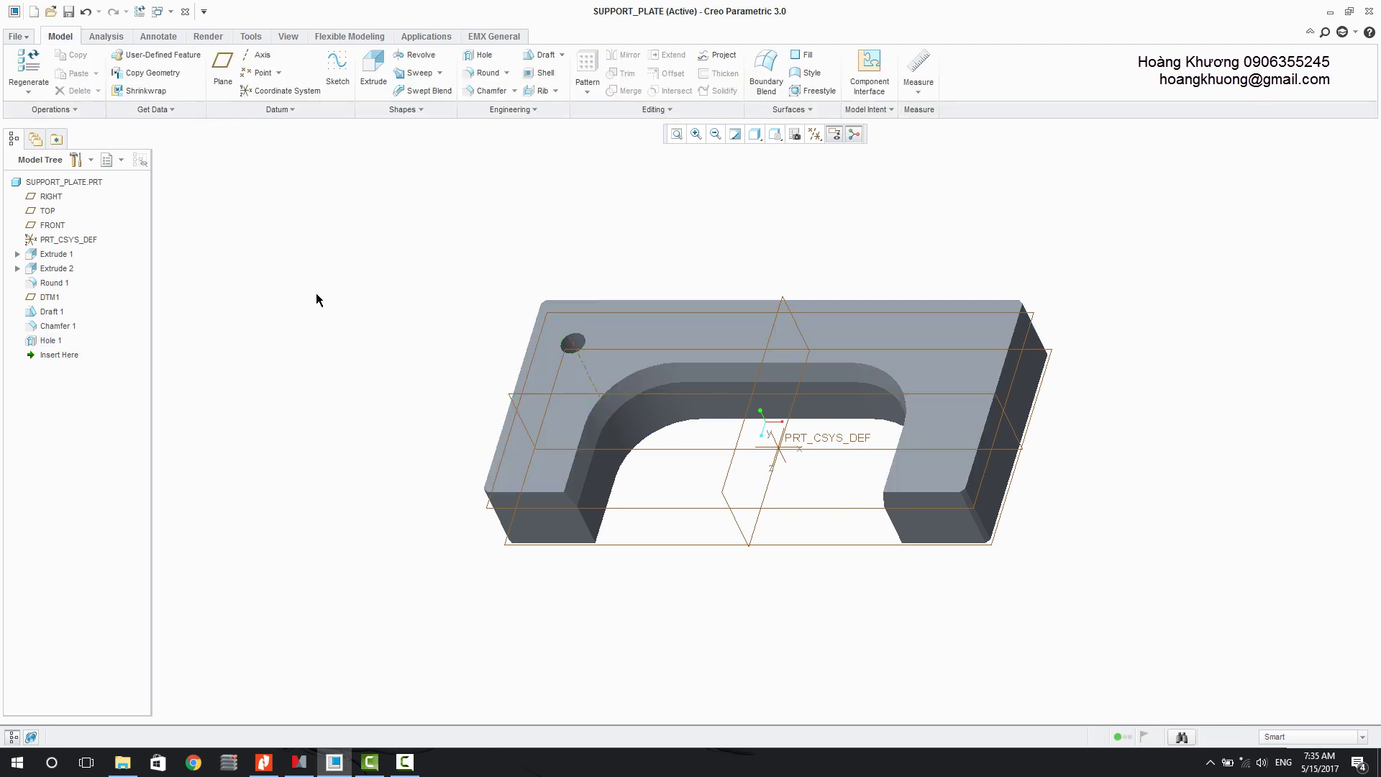
Step: Pattern the hole by table, driven by its 57 mm and 65 mm offset dimensions, and open the pattern table for editing
{"action": "left_click", "coordinate": [575, 344]}
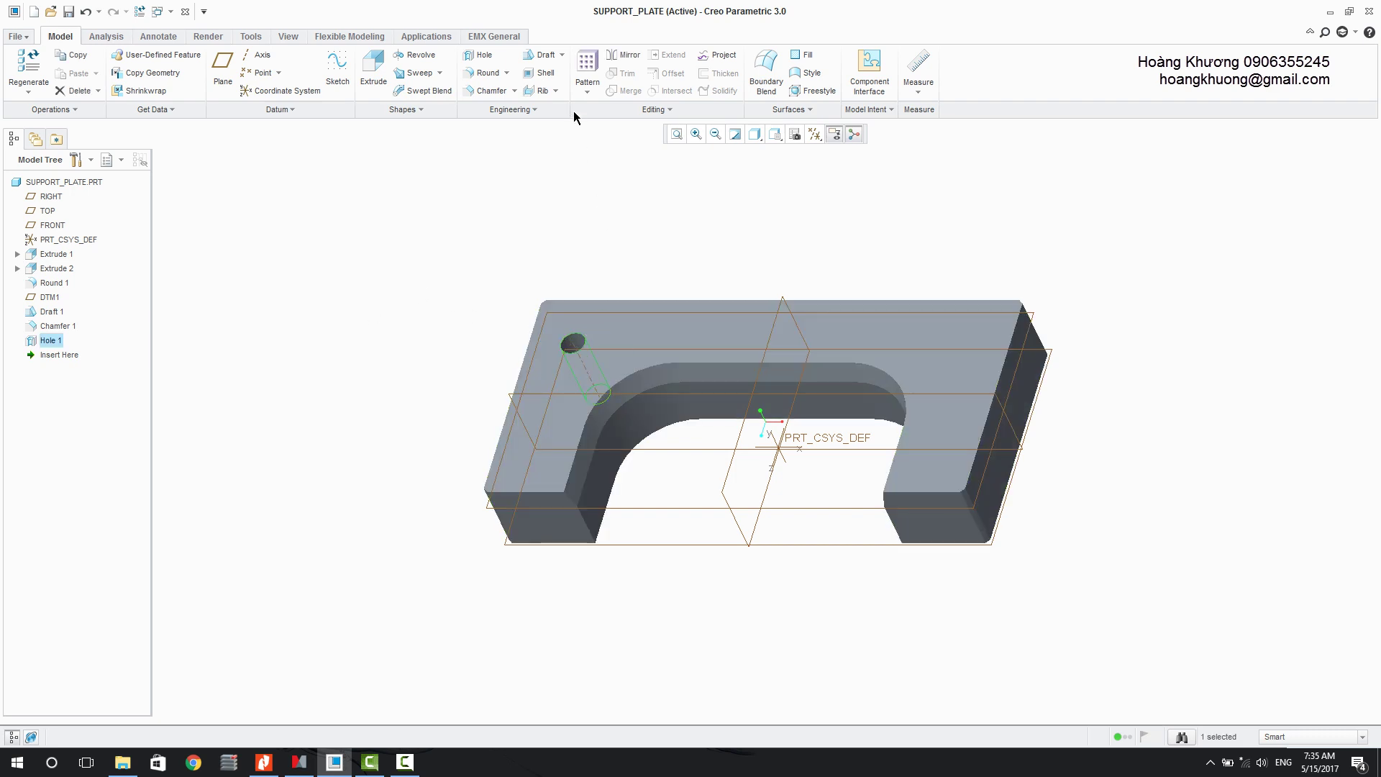
{"action": "left_click", "coordinate": [584, 70]}
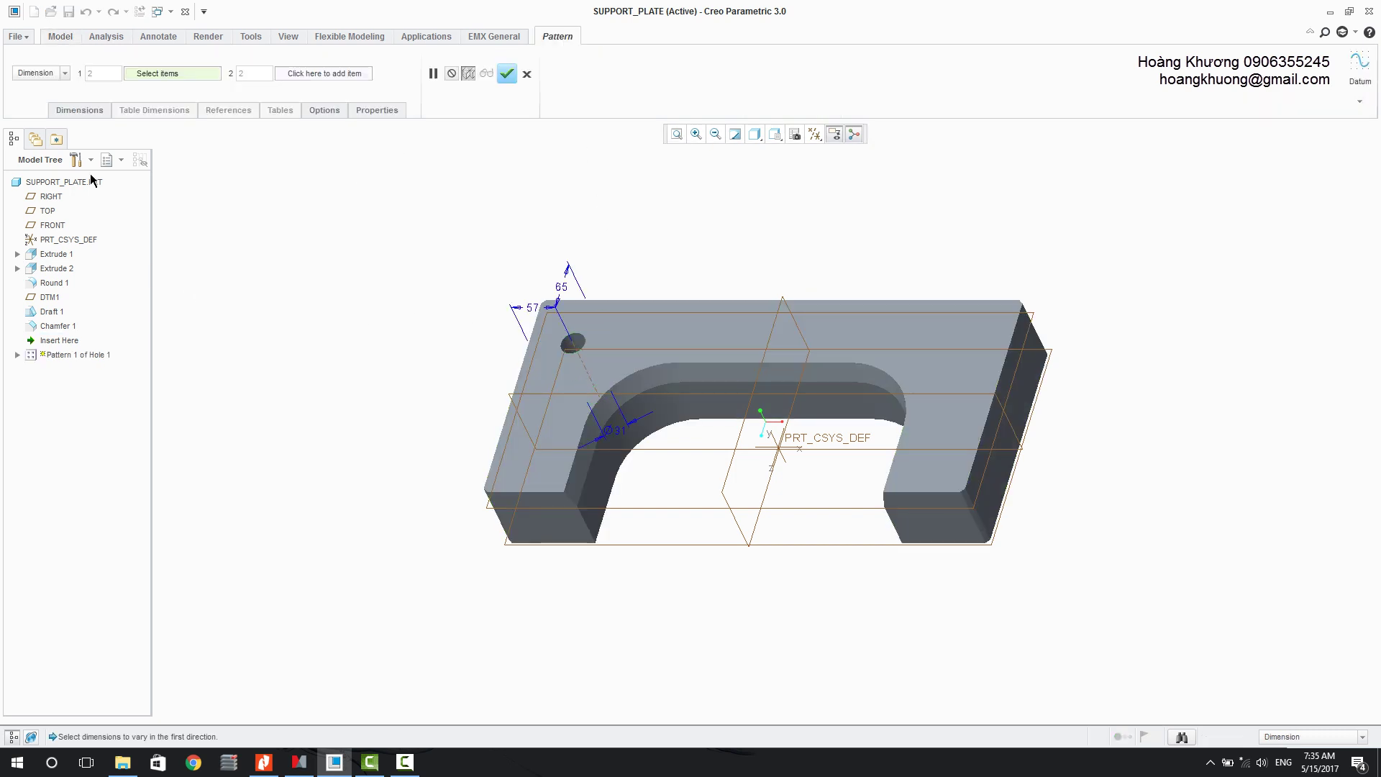
{"action": "left_click", "coordinate": [64, 73]}
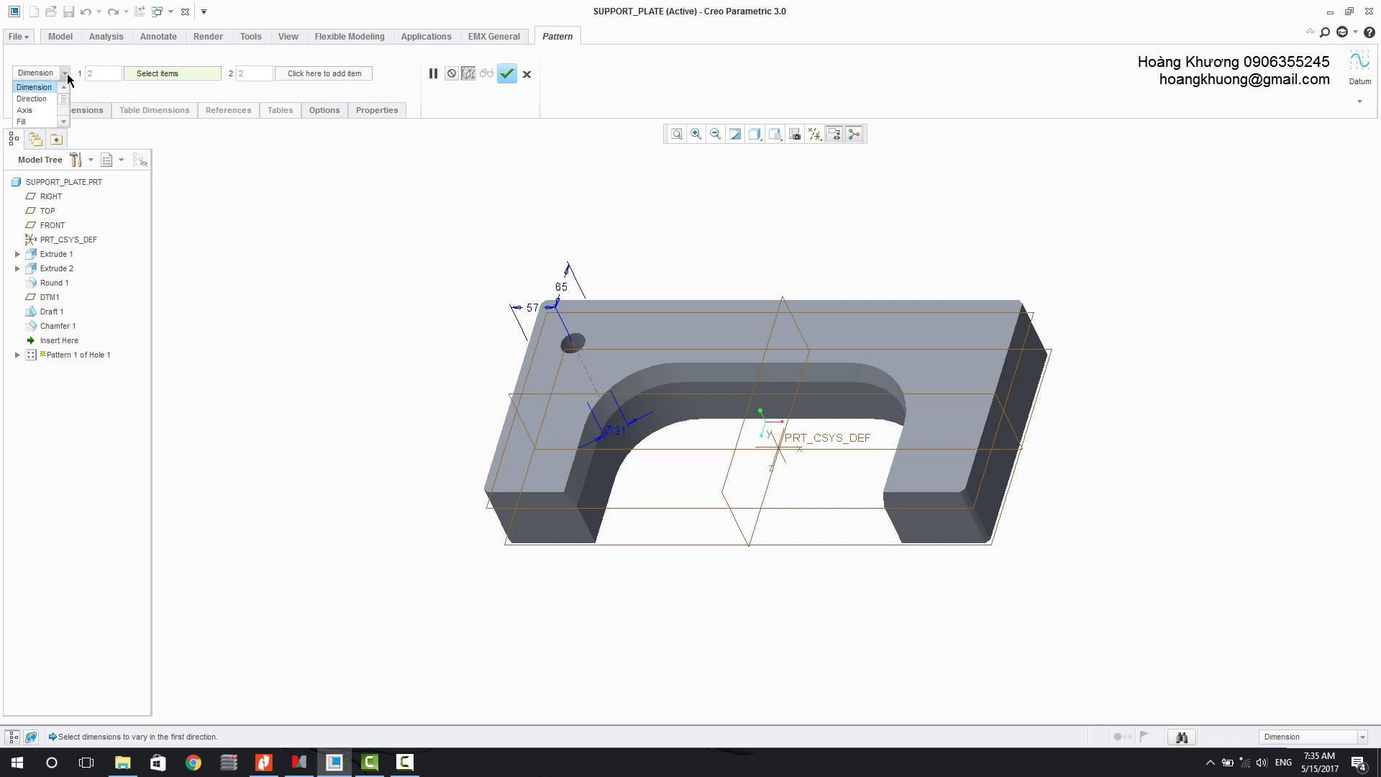
{"action": "scroll", "coordinate": [61, 110], "scroll_direction": "down", "scroll_amount": 2}
{"action": "left_click", "coordinate": [40, 101]}
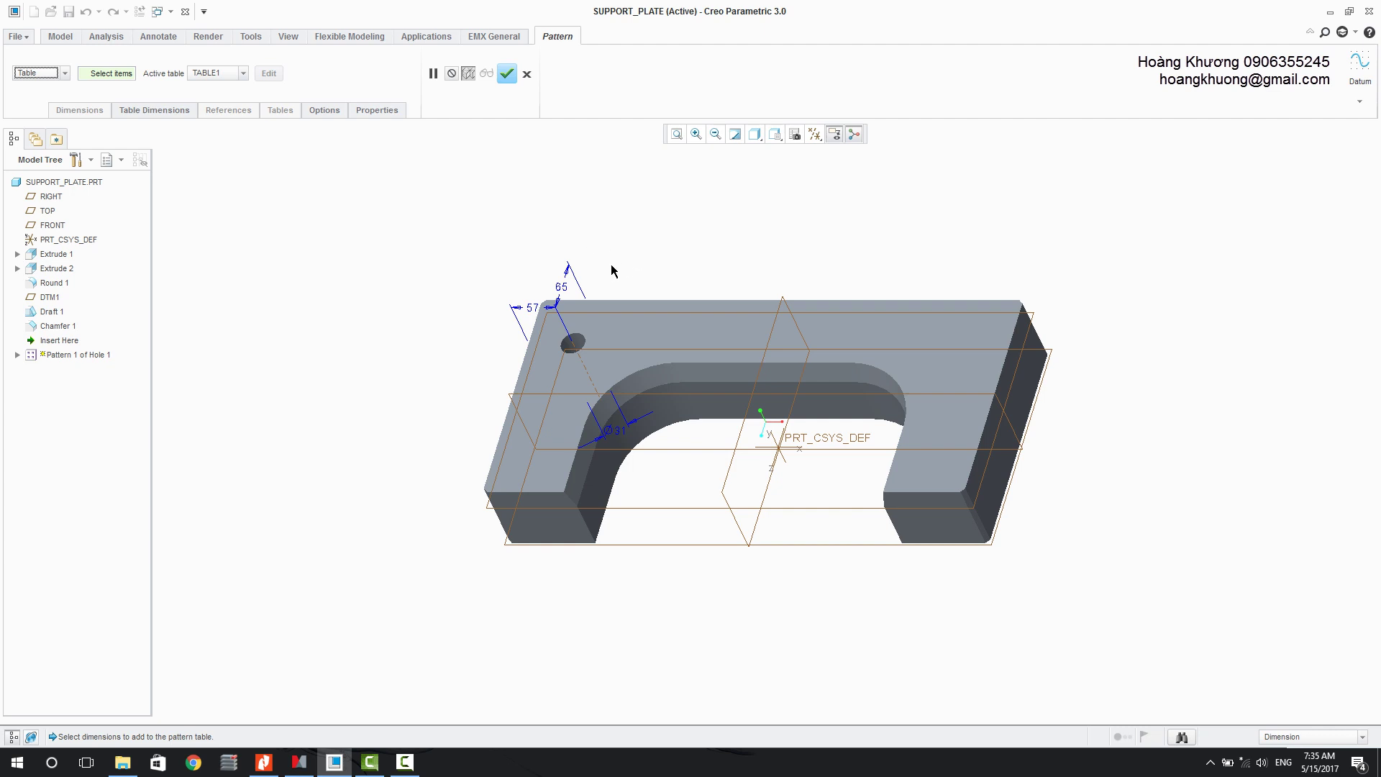
{"action": "left_click", "coordinate": [532, 312]}
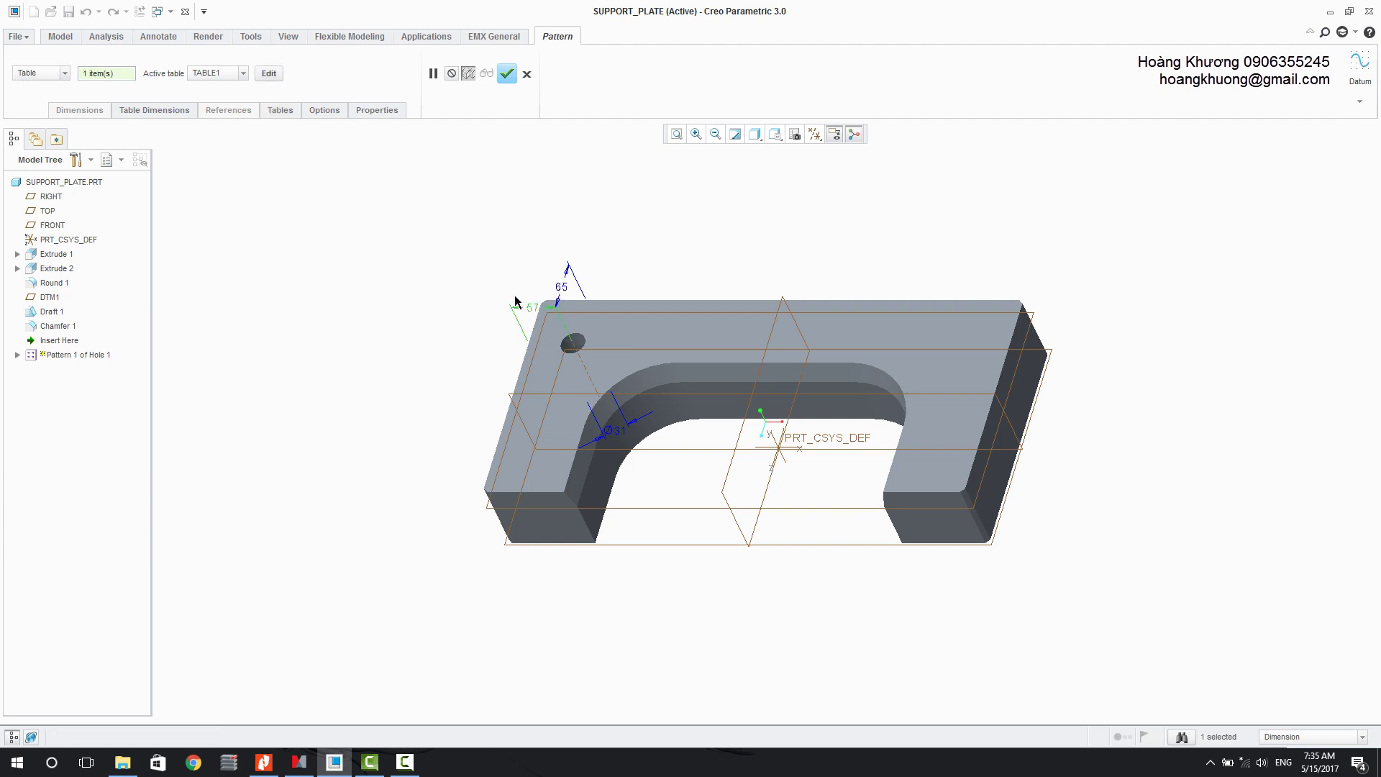
{"action": "left_click", "coordinate": [564, 290], "text": "ctrl"}
{"action": "left_click", "coordinate": [263, 76]}
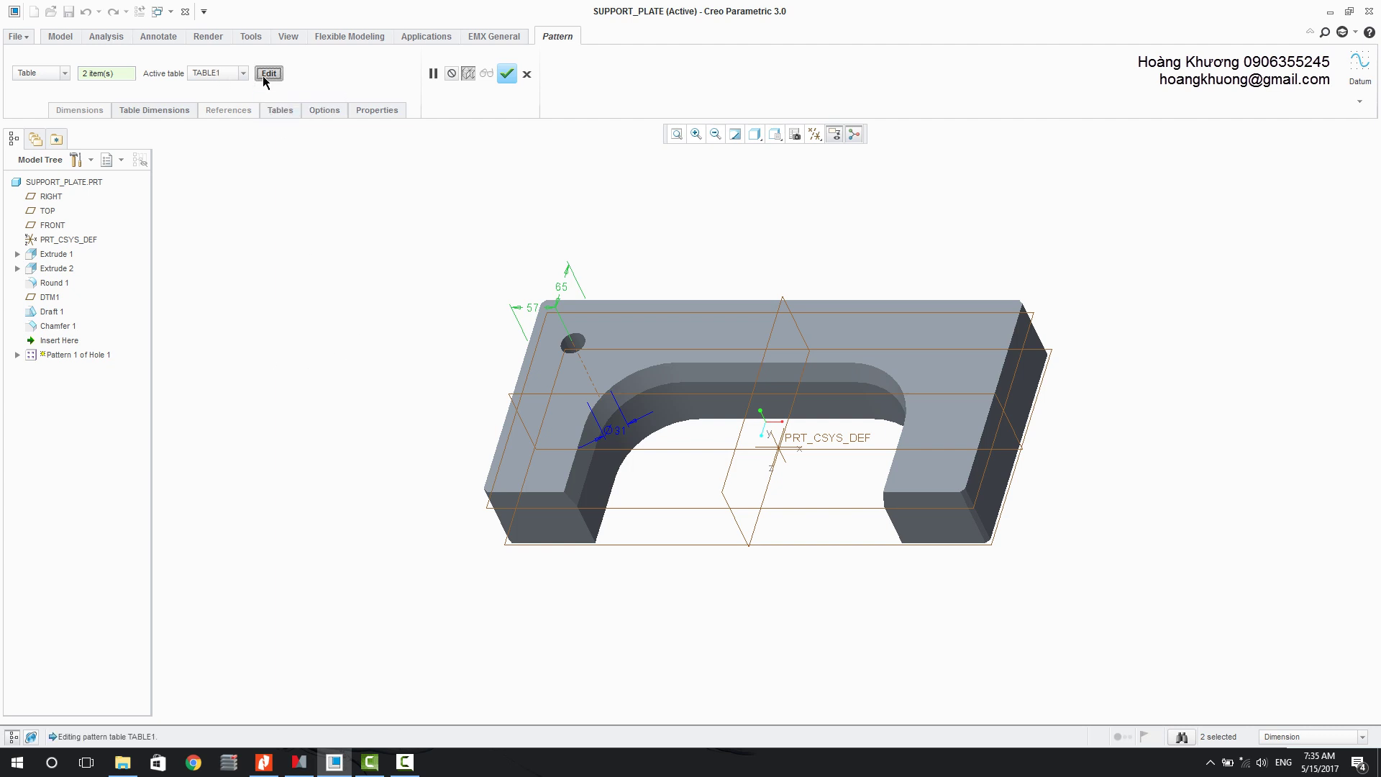
{"action": "left_click_drag", "start_coordinate": [520, 148], "coordinate": [779, 157]}
Step: Enter indices 2 through 6 in the index column of the pattern table, starting in row R12
{"action": "left_click", "coordinate": [671, 388]}
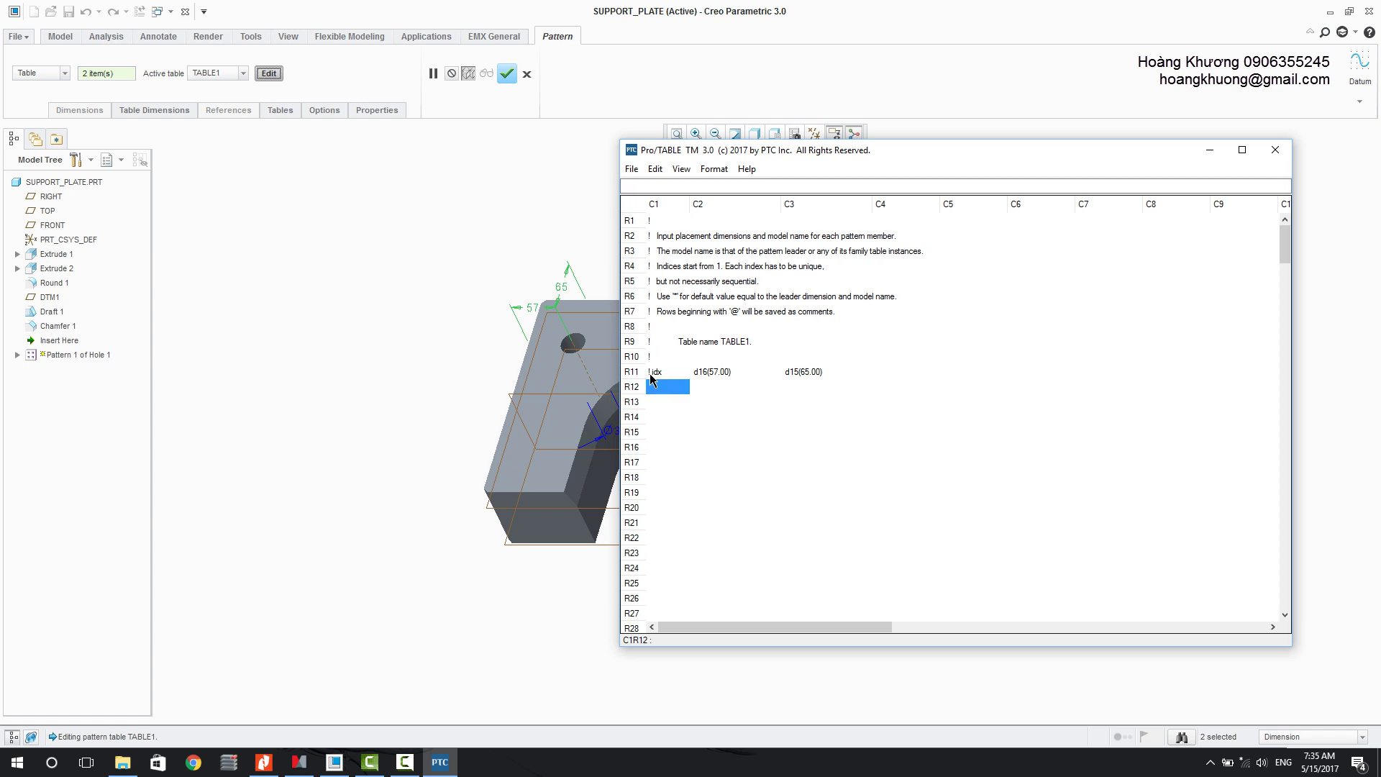
{"action": "type", "text": "2"}
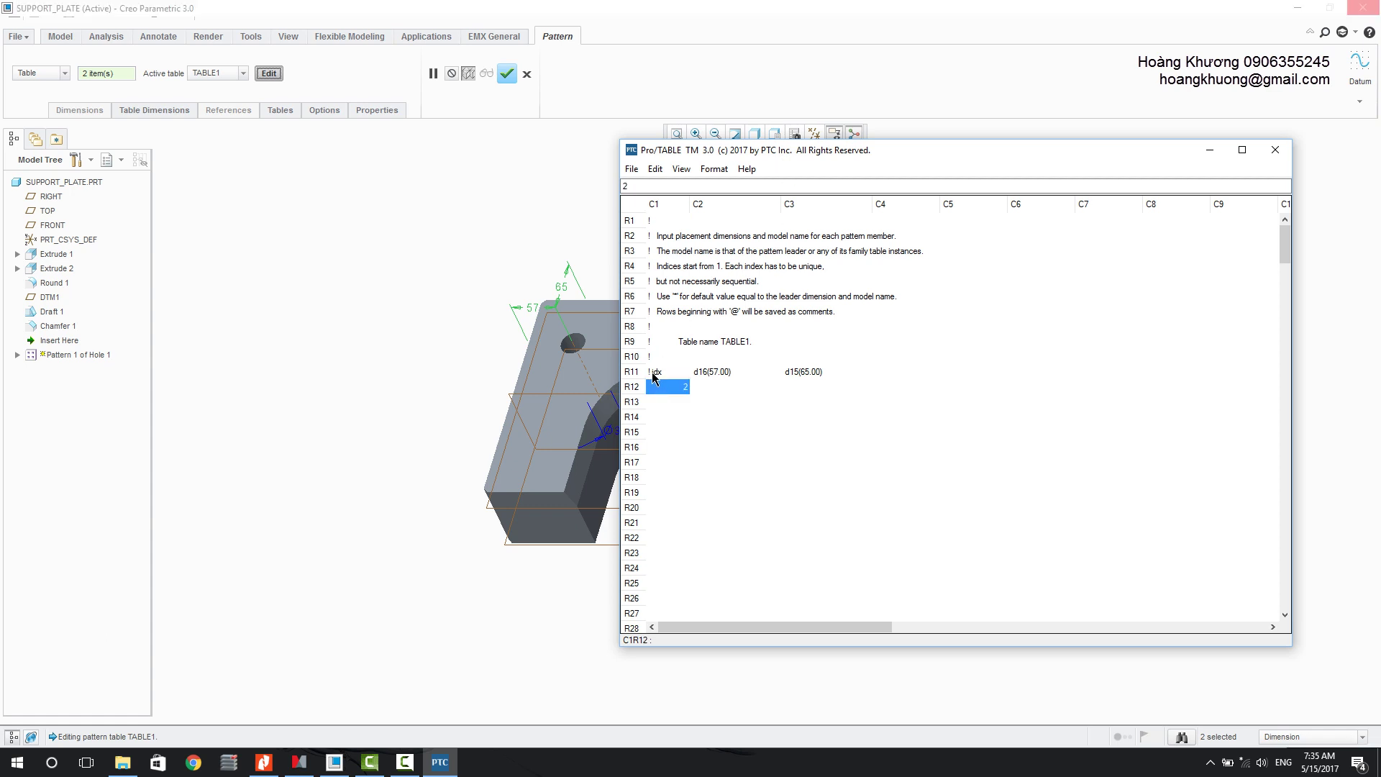
{"action": "key", "text": "Return"}
{"action": "type", "text": "3"}
{"action": "key", "text": "Return"}
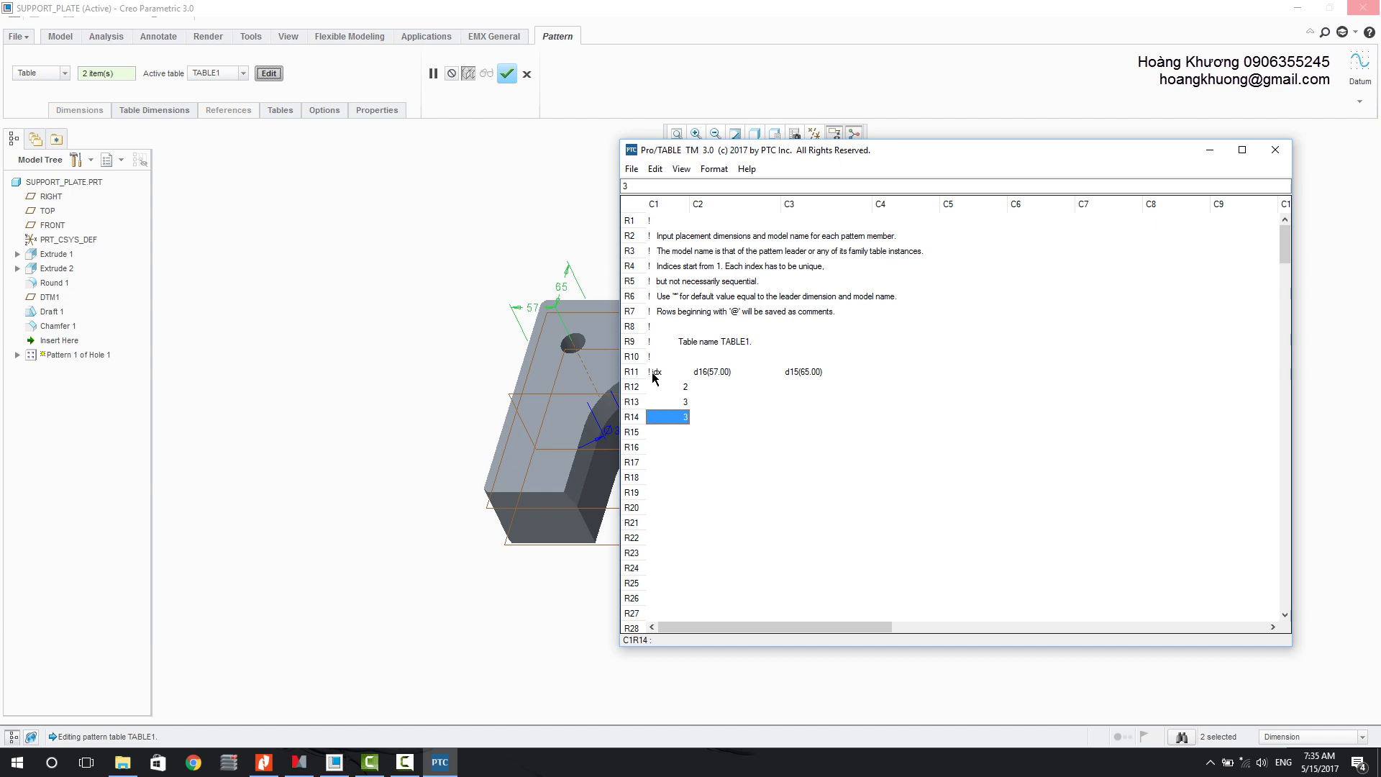
{"action": "type", "text": "4"}
{"action": "key", "text": "Return"}
{"action": "type", "text": "5"}
{"action": "key", "text": "Return"}
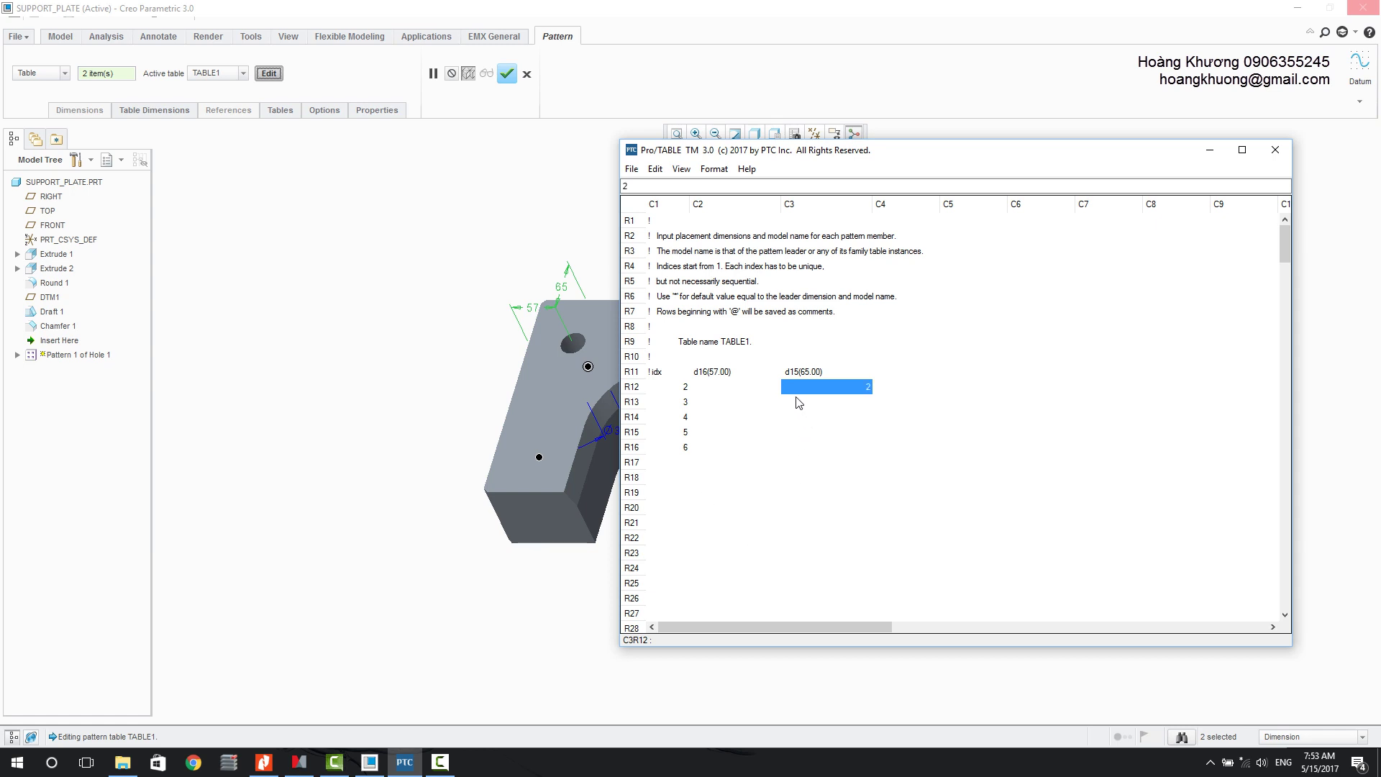
Step: Fill index 2 of the pattern table with 32 for d16 and 200 for d15
{"action": "type", "text": "00"}
{"action": "left_click", "coordinate": [735, 387]}
{"action": "type", "text": "3"}
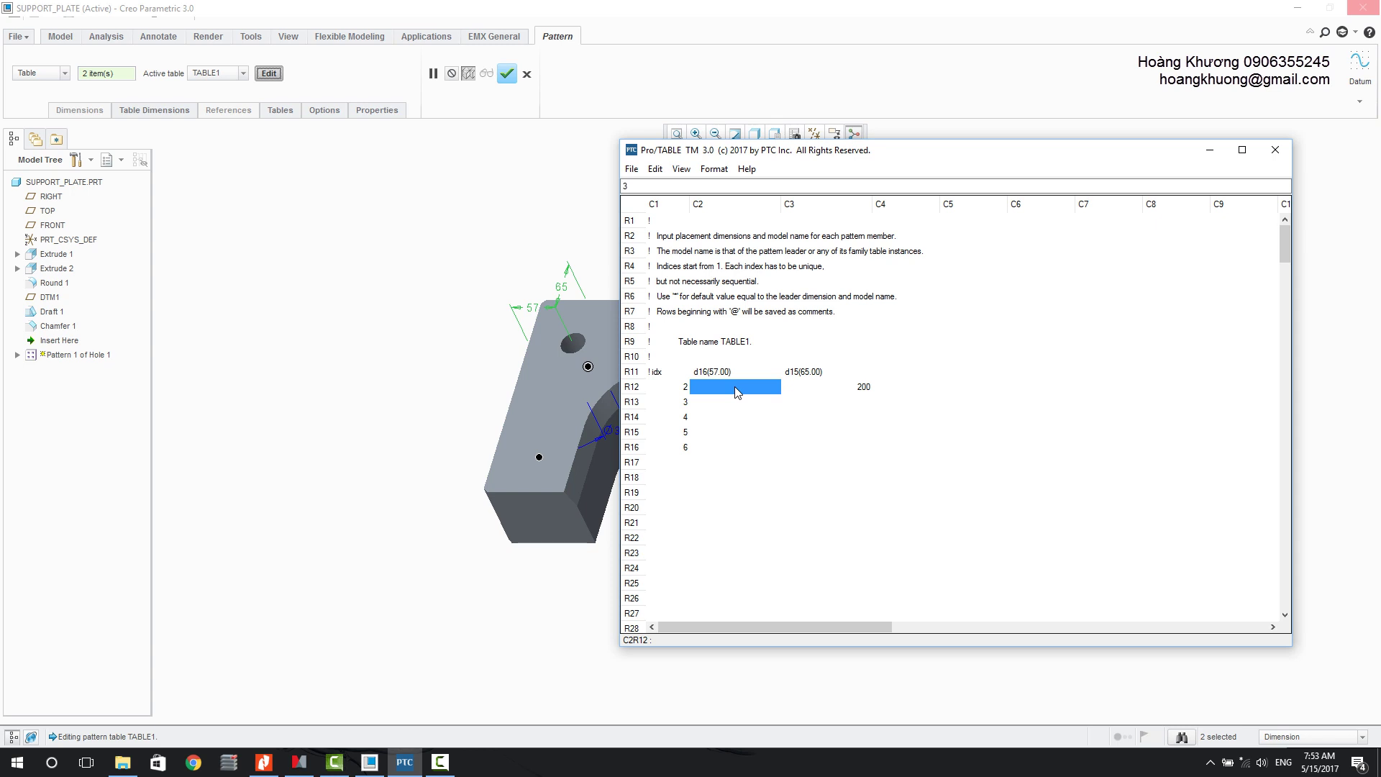
{"action": "type", "text": "2"}
Step: Fill index 3 of the pattern table with 57 for d16 and 65 for d15
{"action": "left_click", "coordinate": [846, 402]}
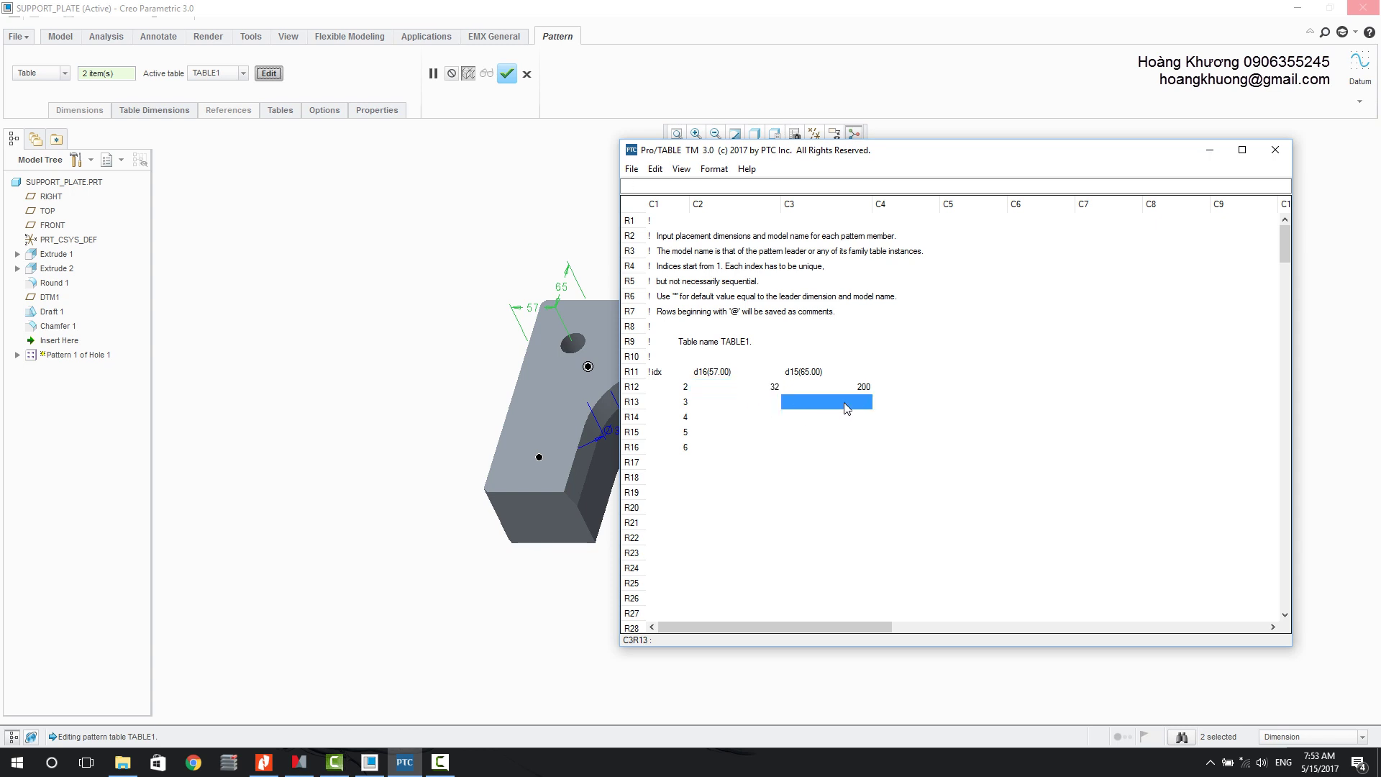
{"action": "type", "text": "65"}
{"action": "left_click", "coordinate": [743, 400]}
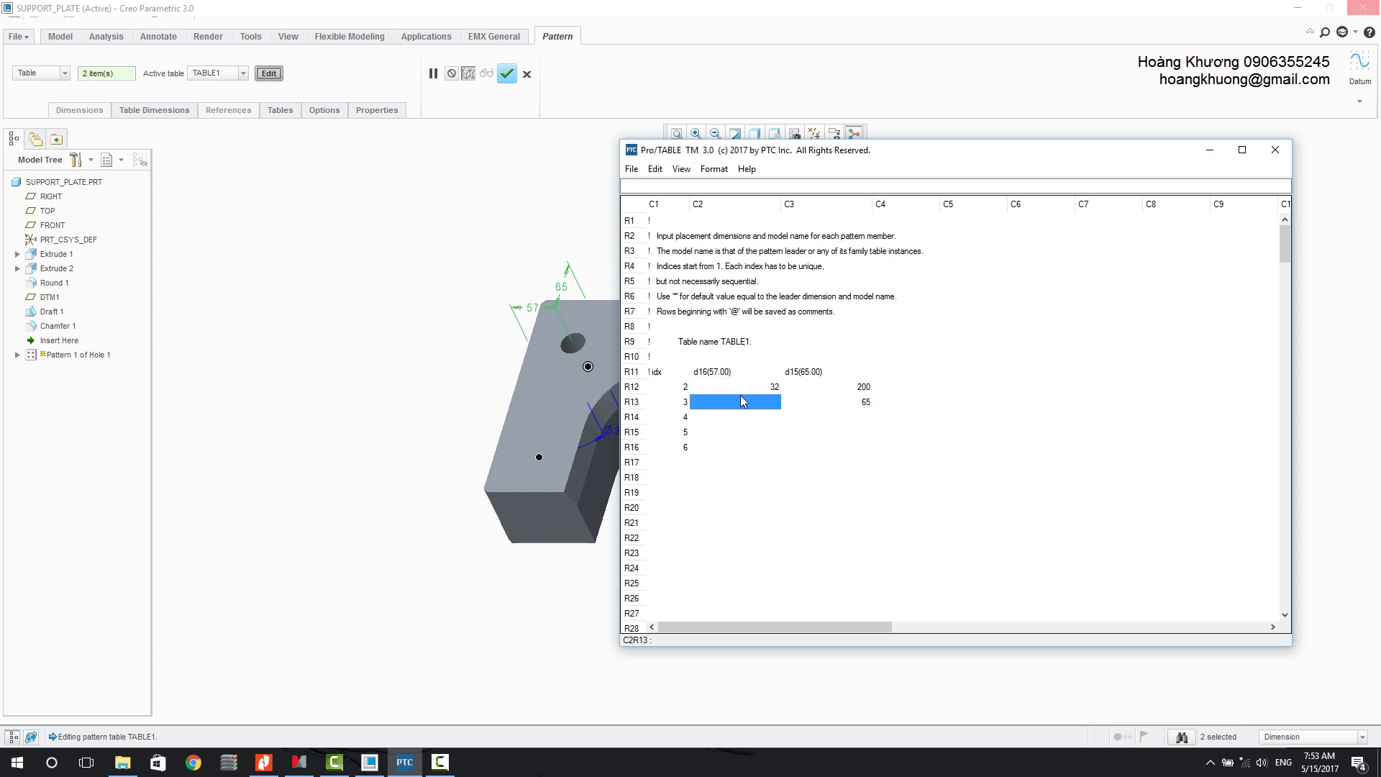
{"action": "type", "text": "57"}
Step: Fill index 4 with 210 for d16 and 25 for d15, and index 5 with 410 and 25
{"action": "left_click", "coordinate": [865, 416]}
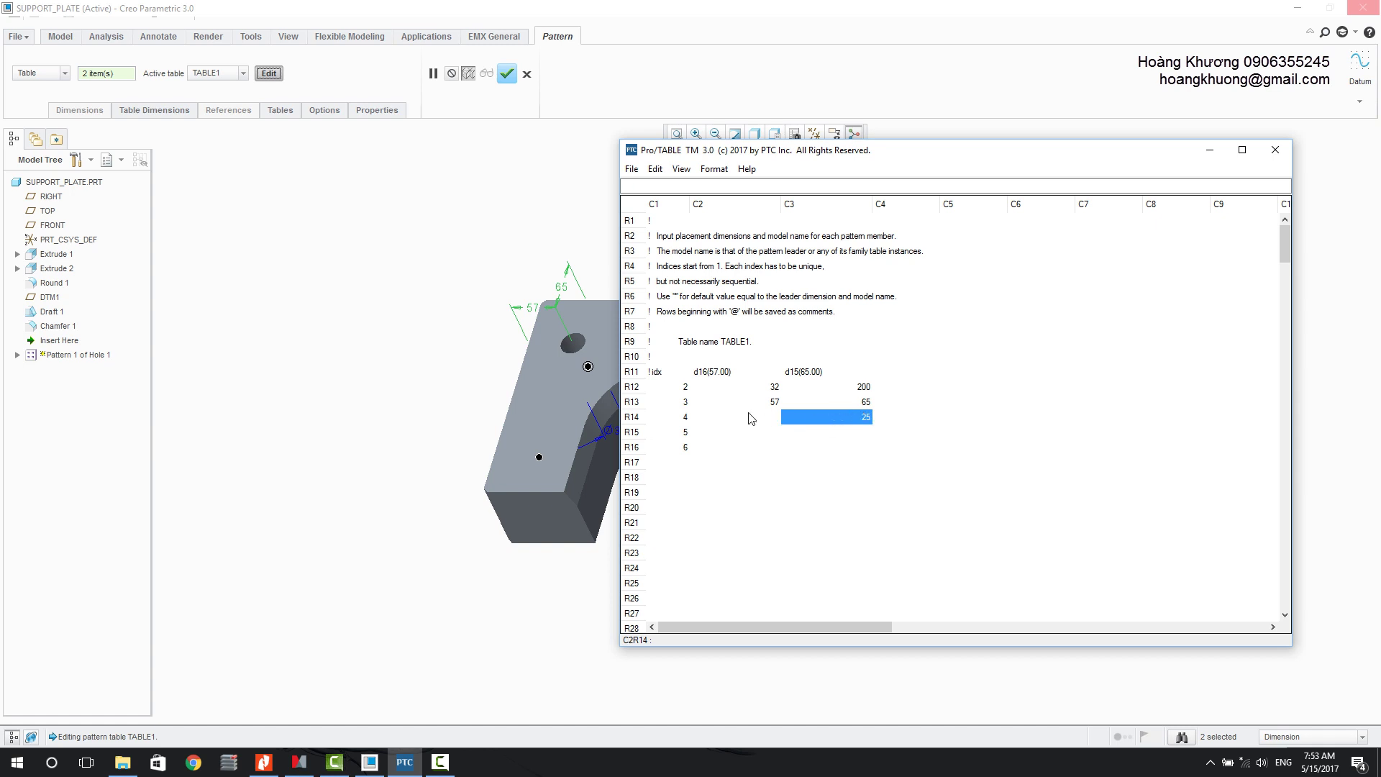
{"action": "left_click", "coordinate": [748, 417]}
{"action": "type", "text": "210"}
{"action": "left_click", "coordinate": [862, 435]}
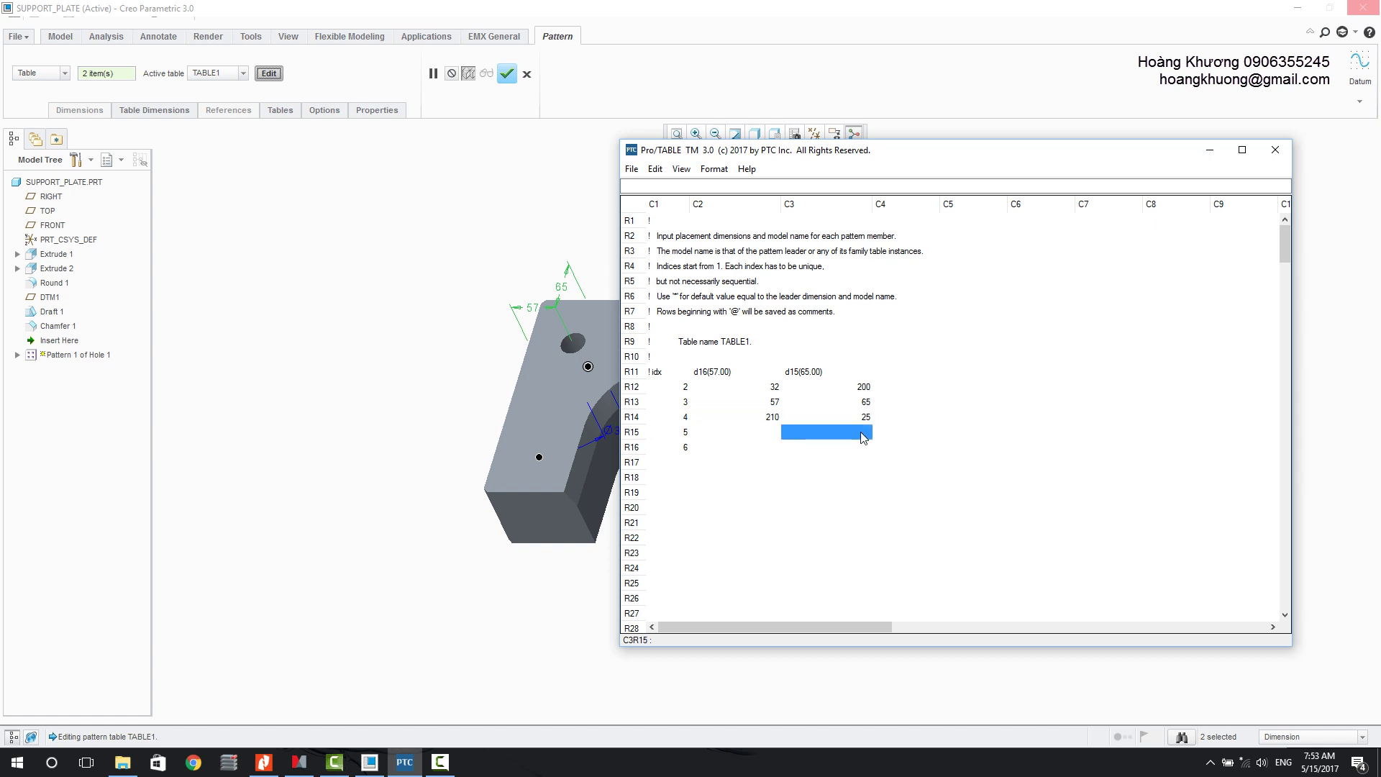
{"action": "type", "text": "65"}
{"action": "left_click", "coordinate": [771, 431]}
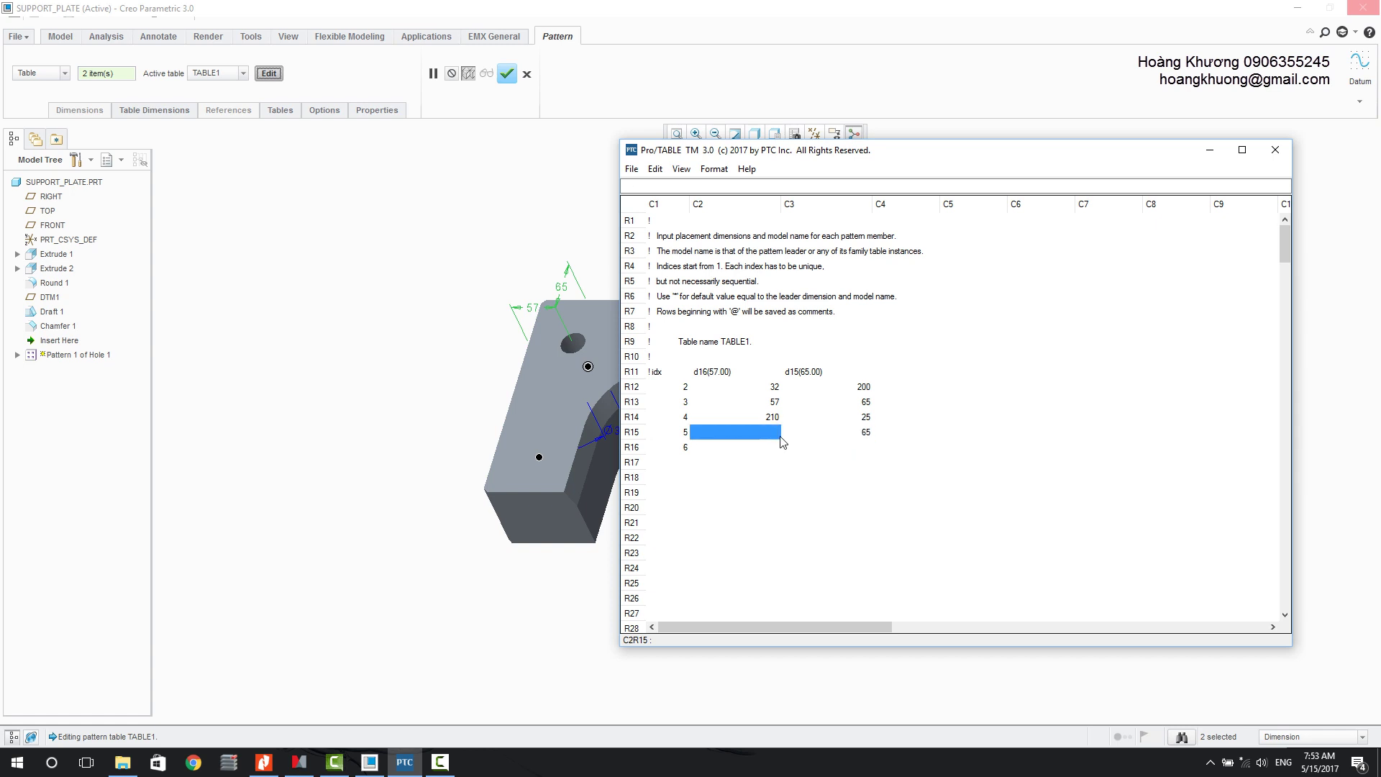
{"action": "left_click", "coordinate": [863, 434]}
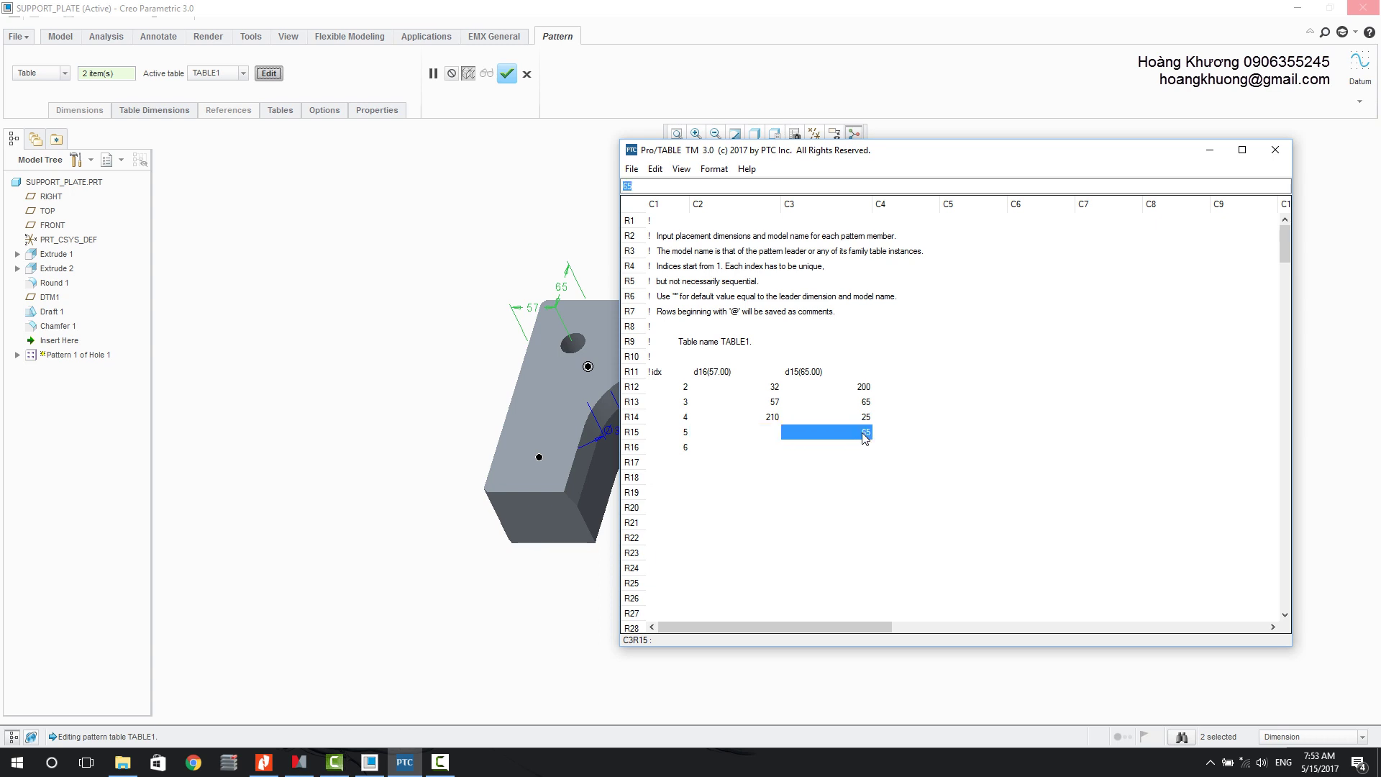
{"action": "type", "text": "25"}
{"action": "left_click", "coordinate": [770, 432]}
{"action": "type", "text": "410"}
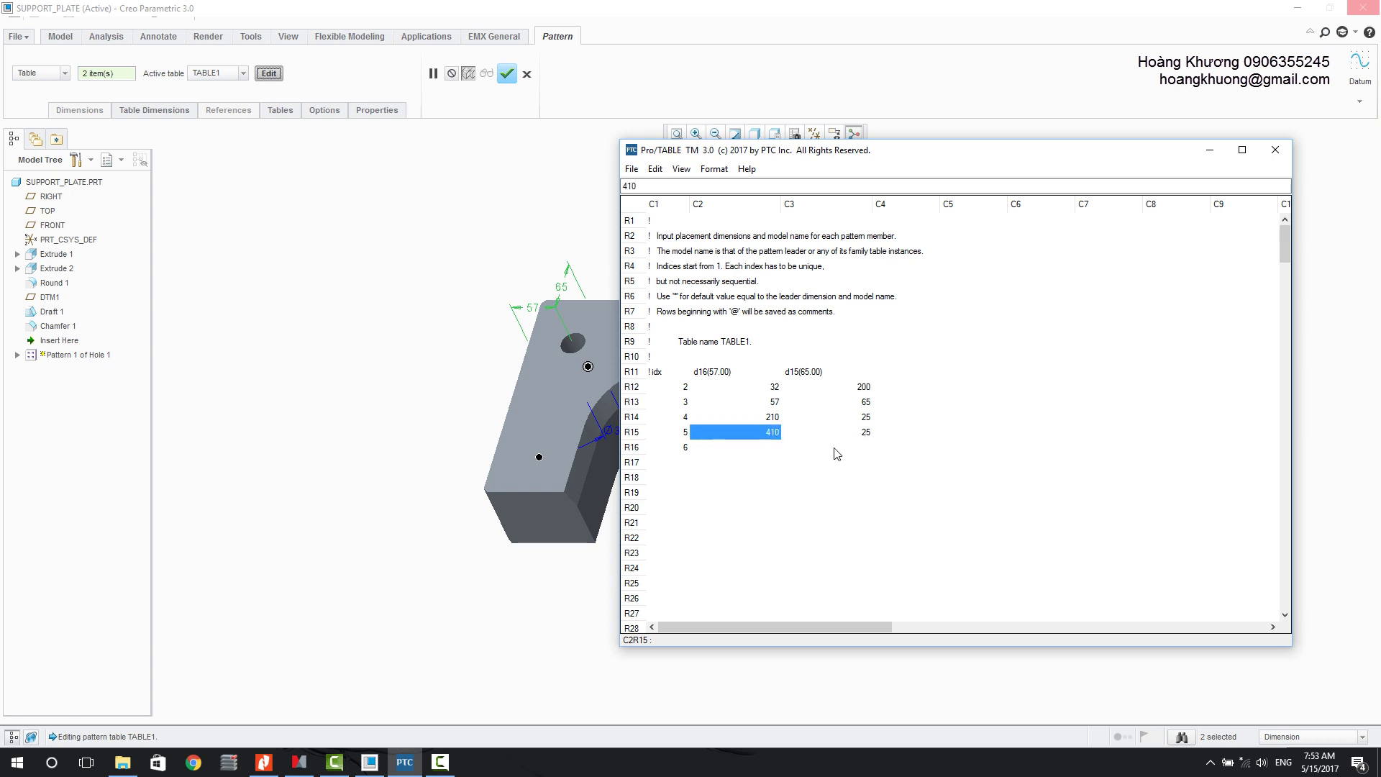
Step: Fill index 6 of the pattern table with 563 for d16 and 65 for d15
{"action": "left_click", "coordinate": [860, 447]}
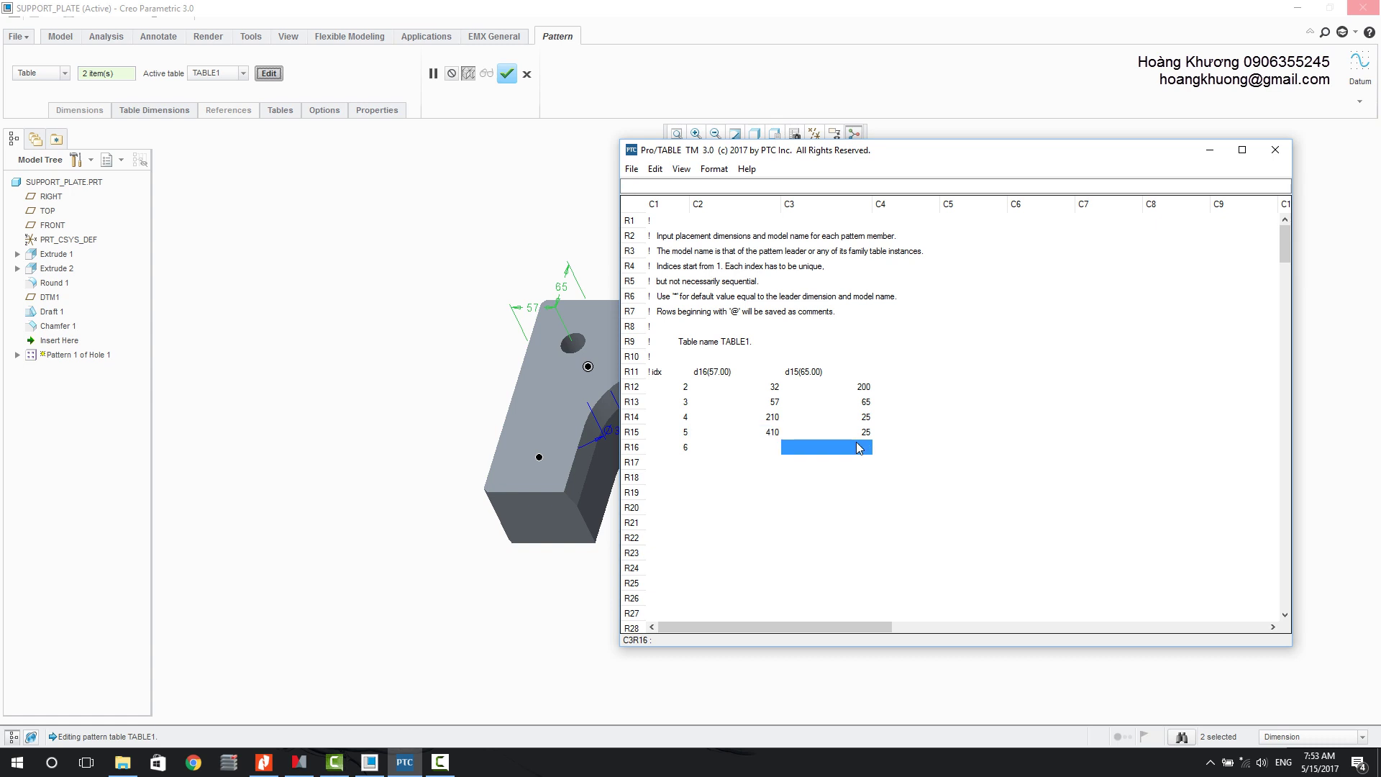
{"action": "type", "text": "65"}
{"action": "left_click", "coordinate": [771, 447]}
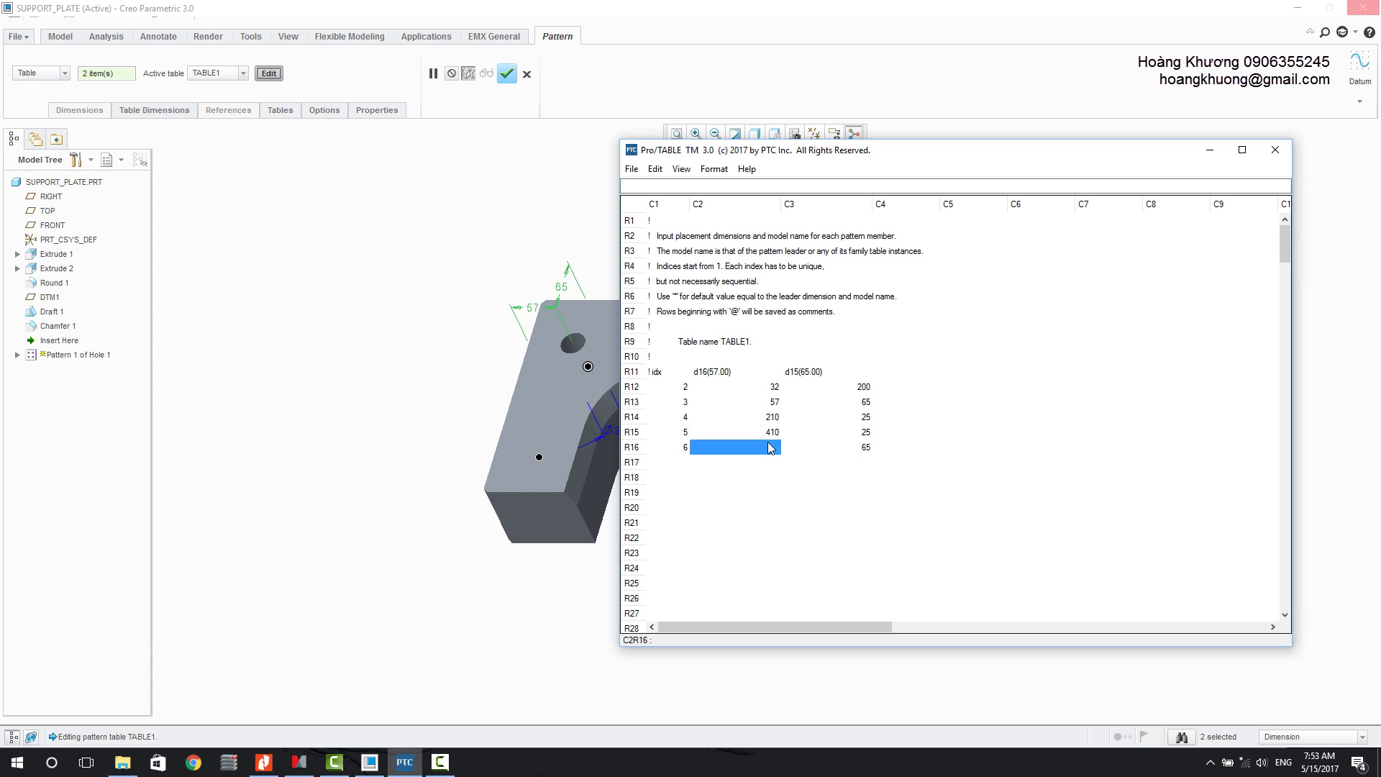
{"action": "type", "text": "563"}
Step: Enter 200 for d15 in the row below index 6
{"action": "left_click", "coordinate": [860, 462]}
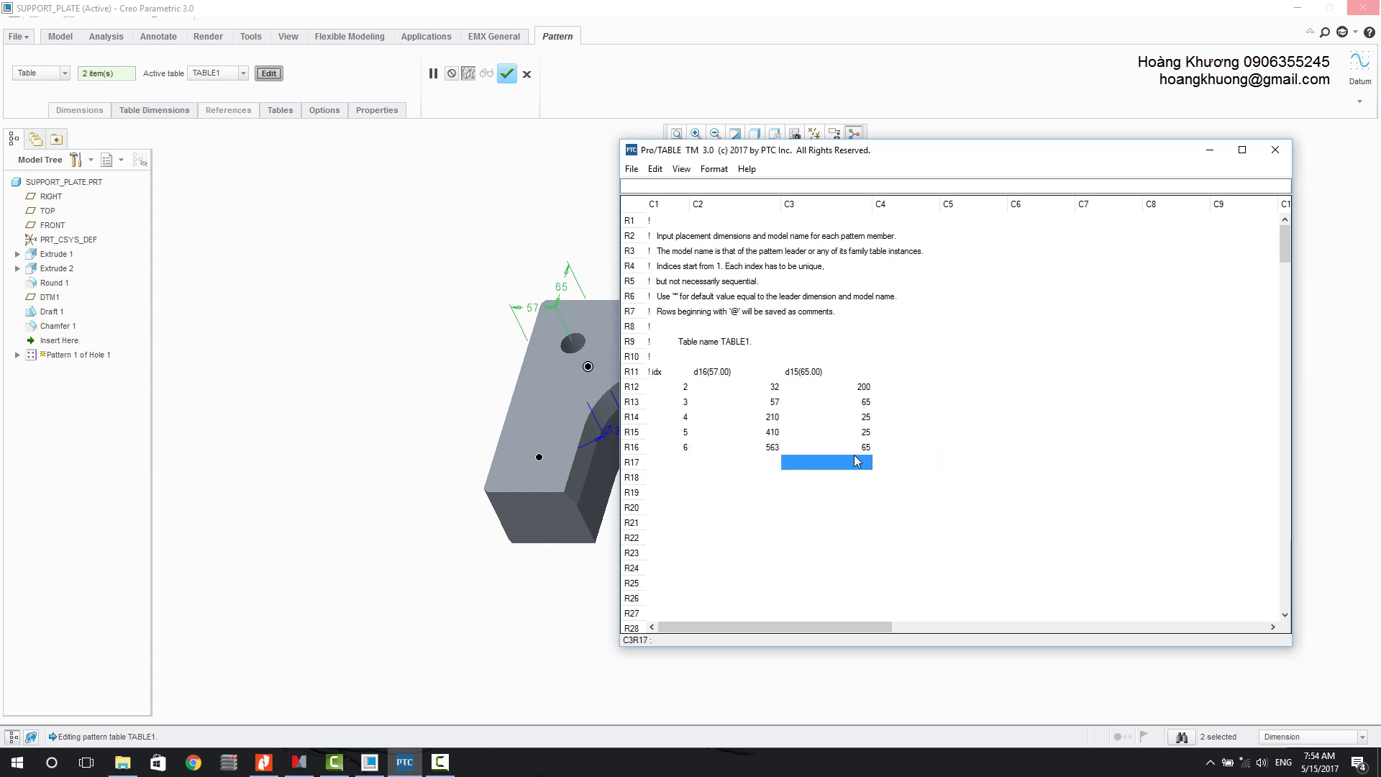
{"action": "type", "text": "200"}
{"action": "left_click", "coordinate": [770, 466]}
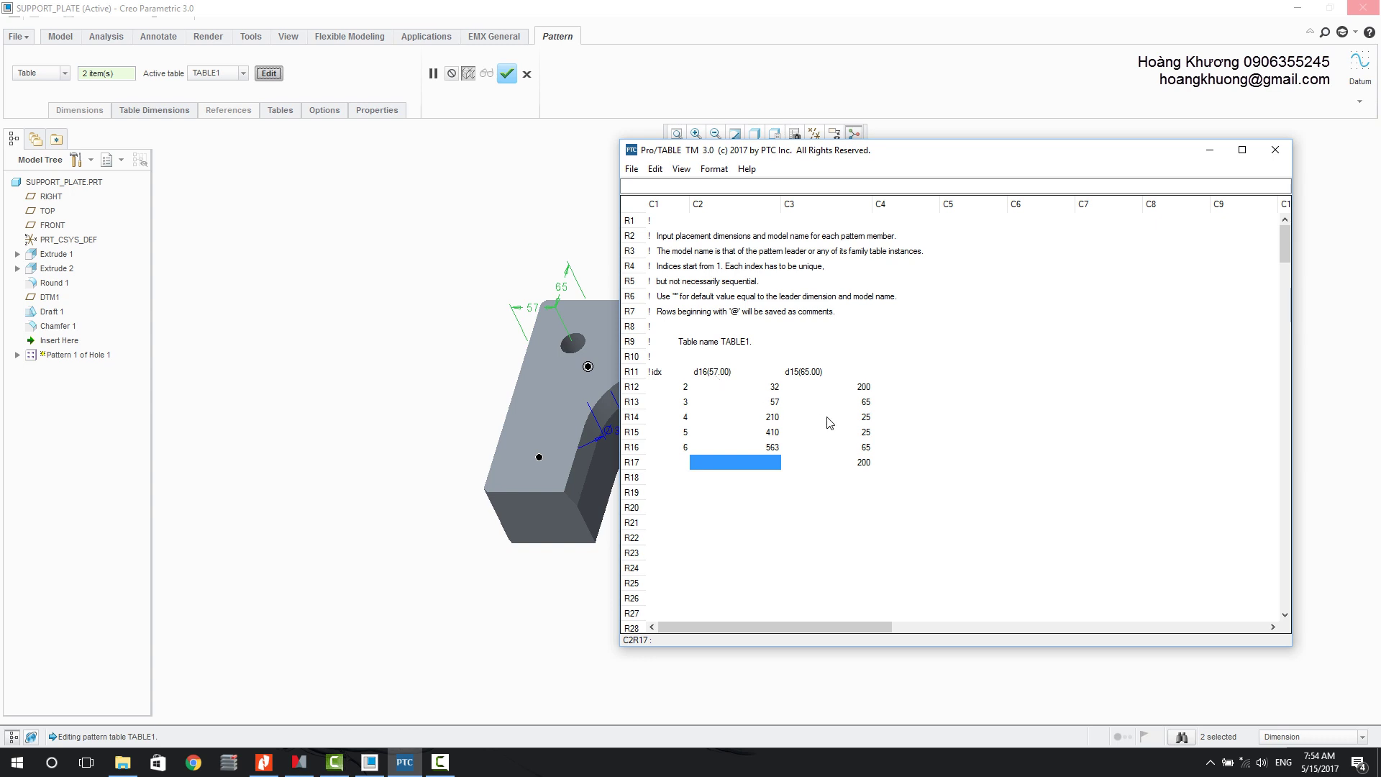
Step: Change index 3 to 588 for d16 and 200 for d15, and clear the stray d15 value below index 6
{"action": "left_click", "coordinate": [865, 408]}
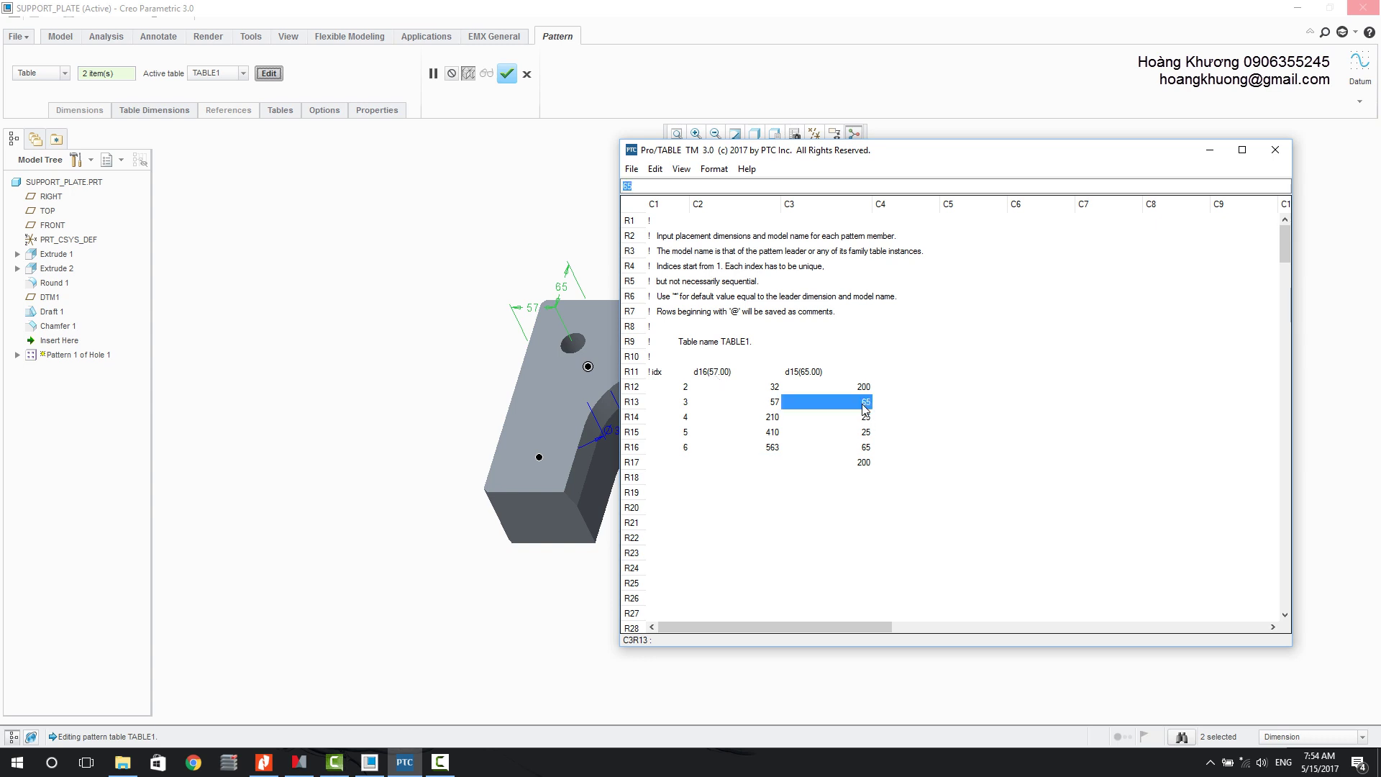
{"action": "type", "text": "200"}
{"action": "left_click", "coordinate": [770, 406]}
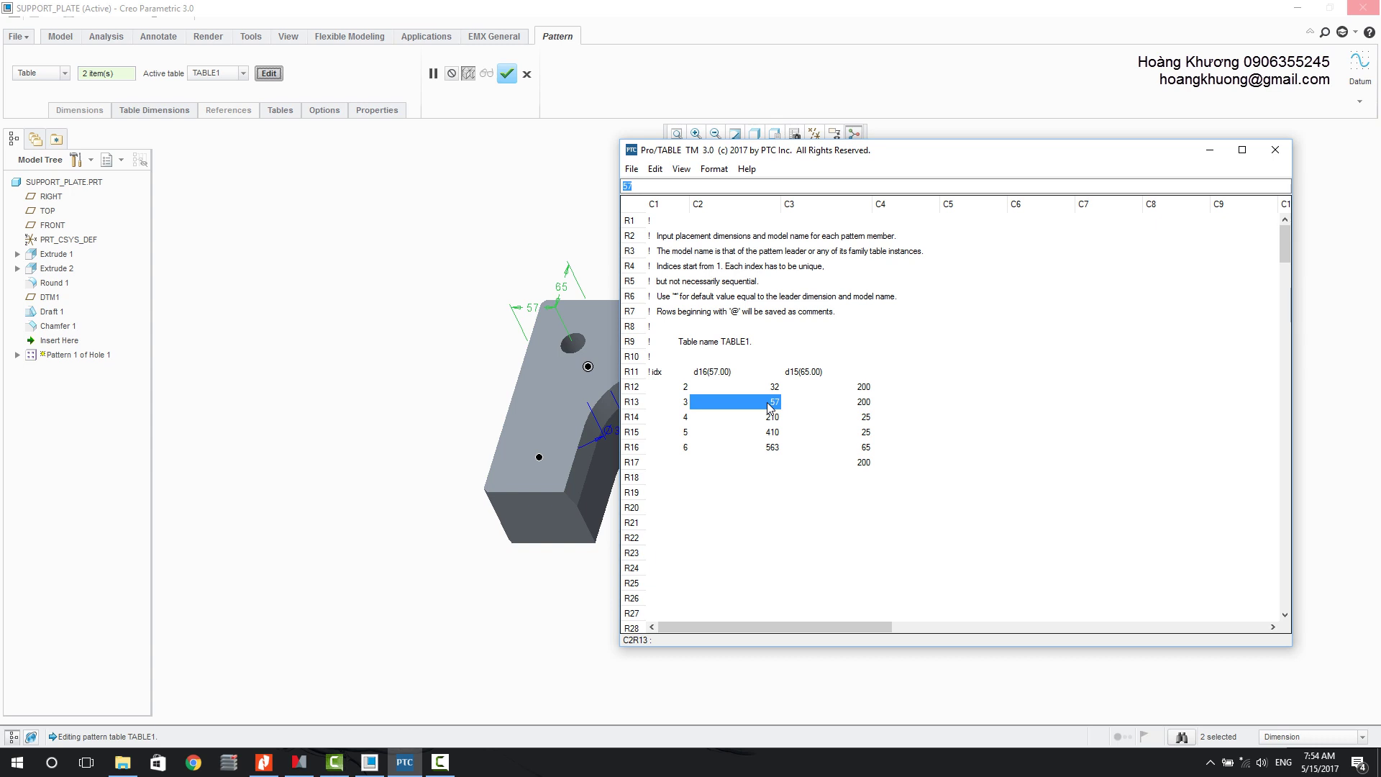
{"action": "type", "text": "5888"}
{"action": "key", "text": "BackSpace"}
{"action": "left_click", "coordinate": [861, 463]}
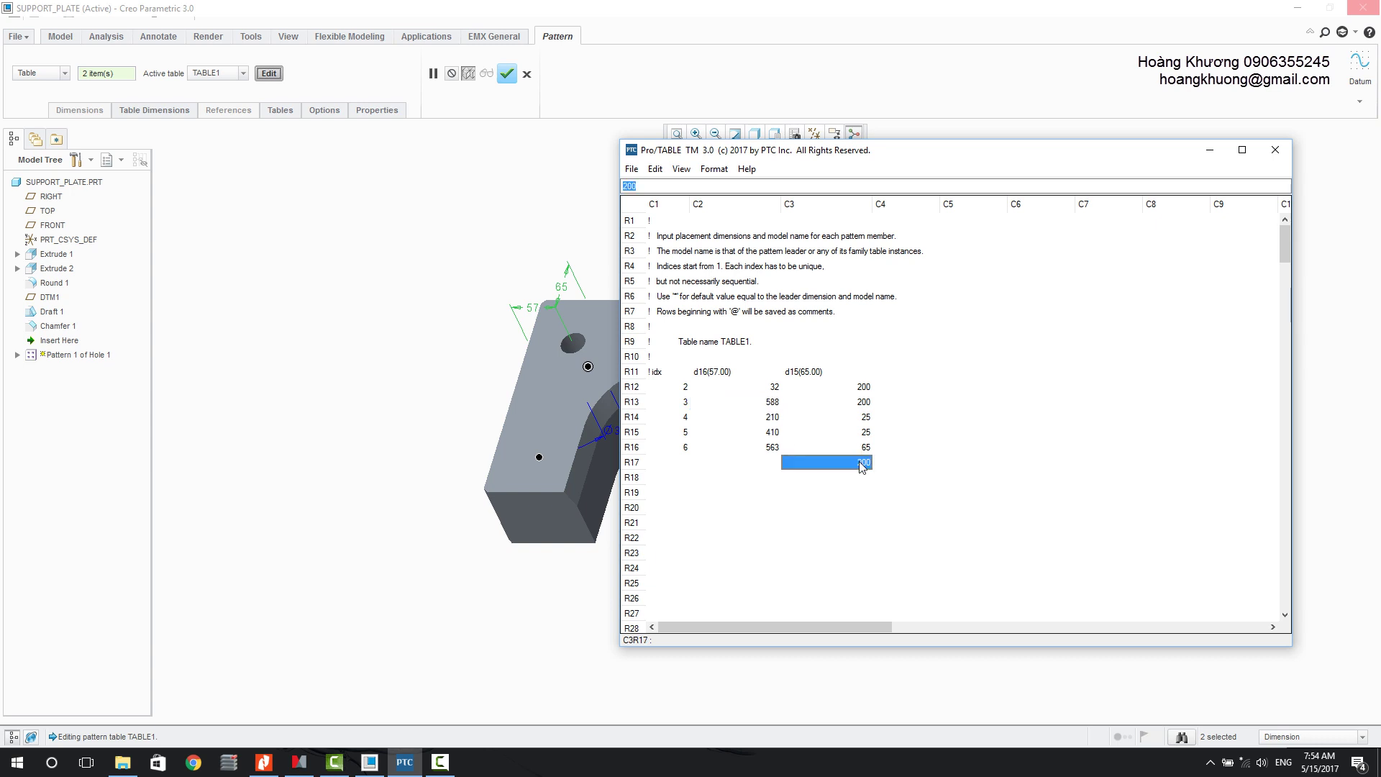
{"action": "key", "text": "BackSpace"}
Step: Save and close the pattern table, and complete the hole pattern
{"action": "left_click", "coordinate": [642, 174]}
{"action": "left_click", "coordinate": [666, 231]}
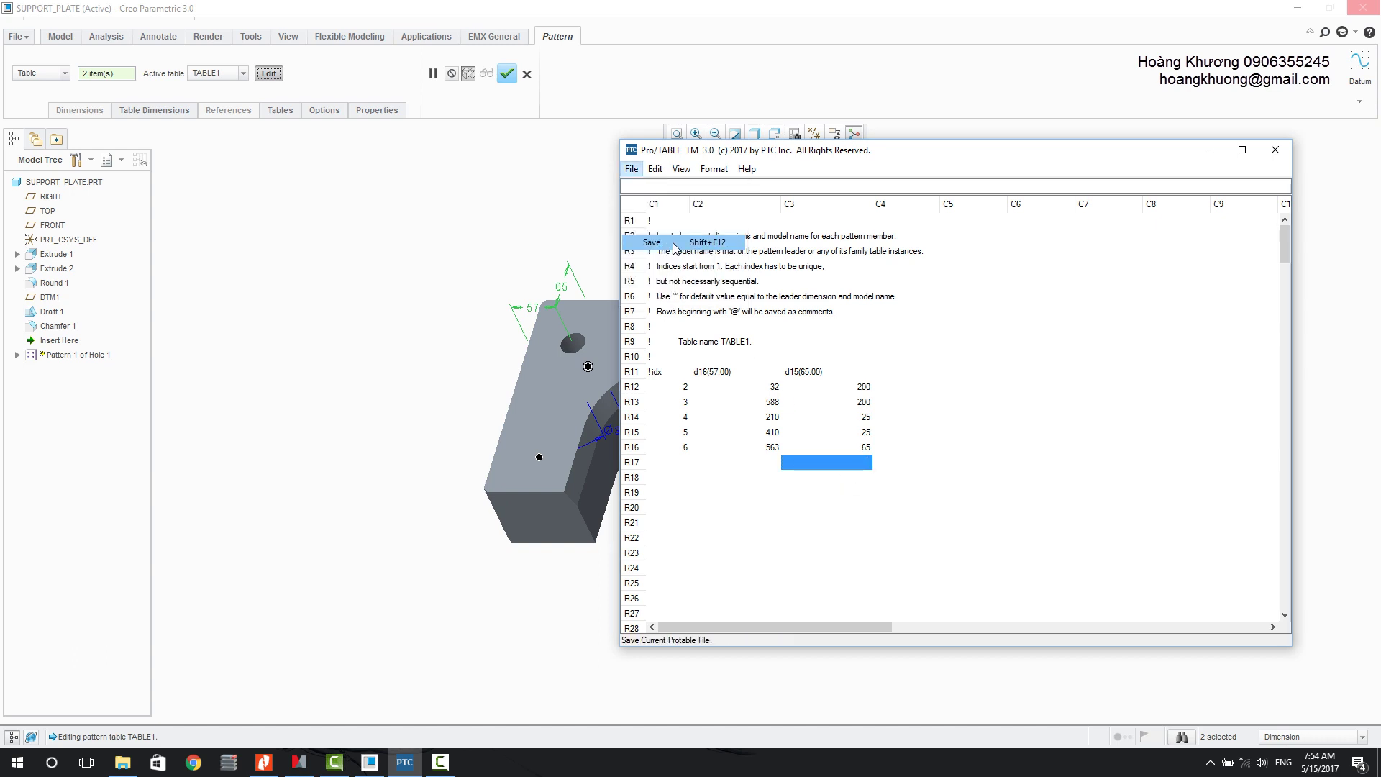
{"action": "left_click", "coordinate": [1275, 150]}
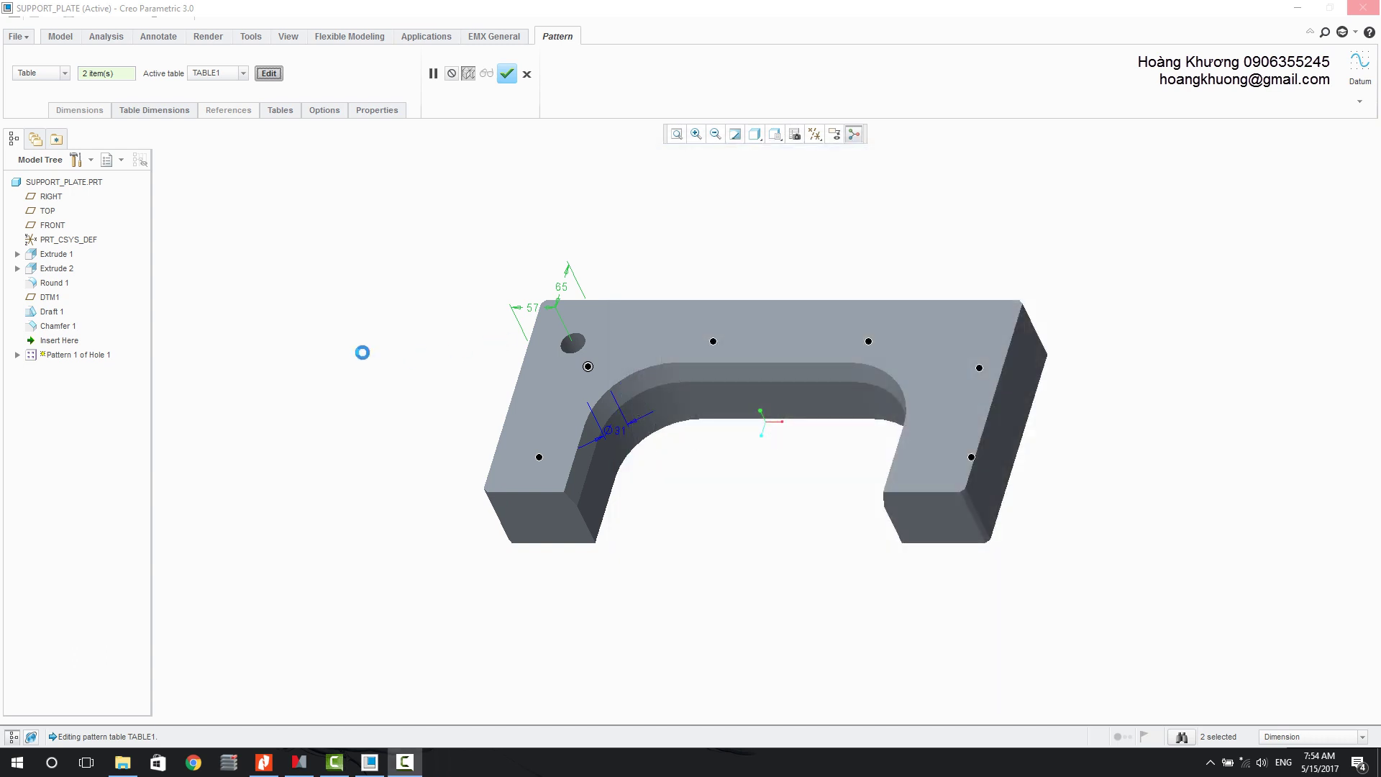
{"action": "left_click", "coordinate": [507, 74]}
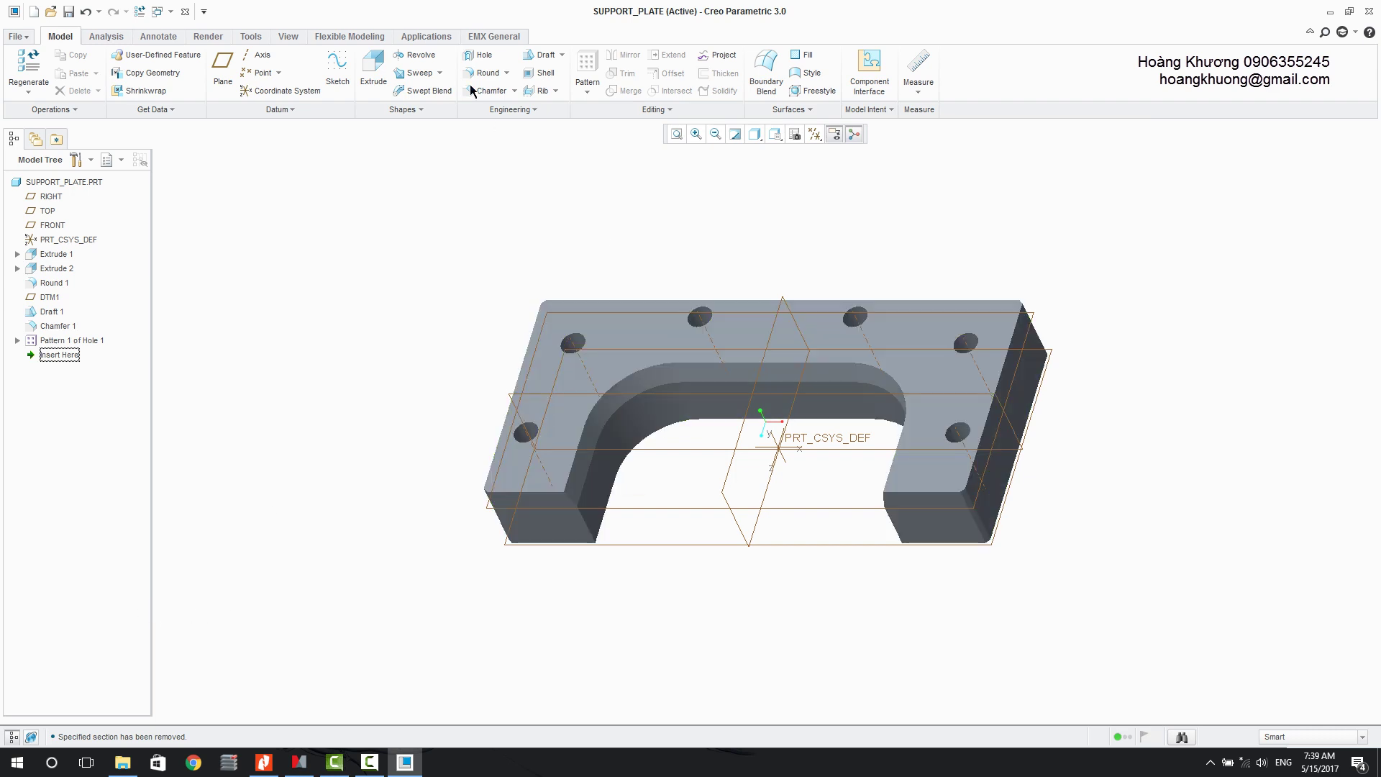
Step: Place a new hole on the bottom face of the block's left arm and set its depth to 40 mm
{"action": "left_click", "coordinate": [480, 58]}
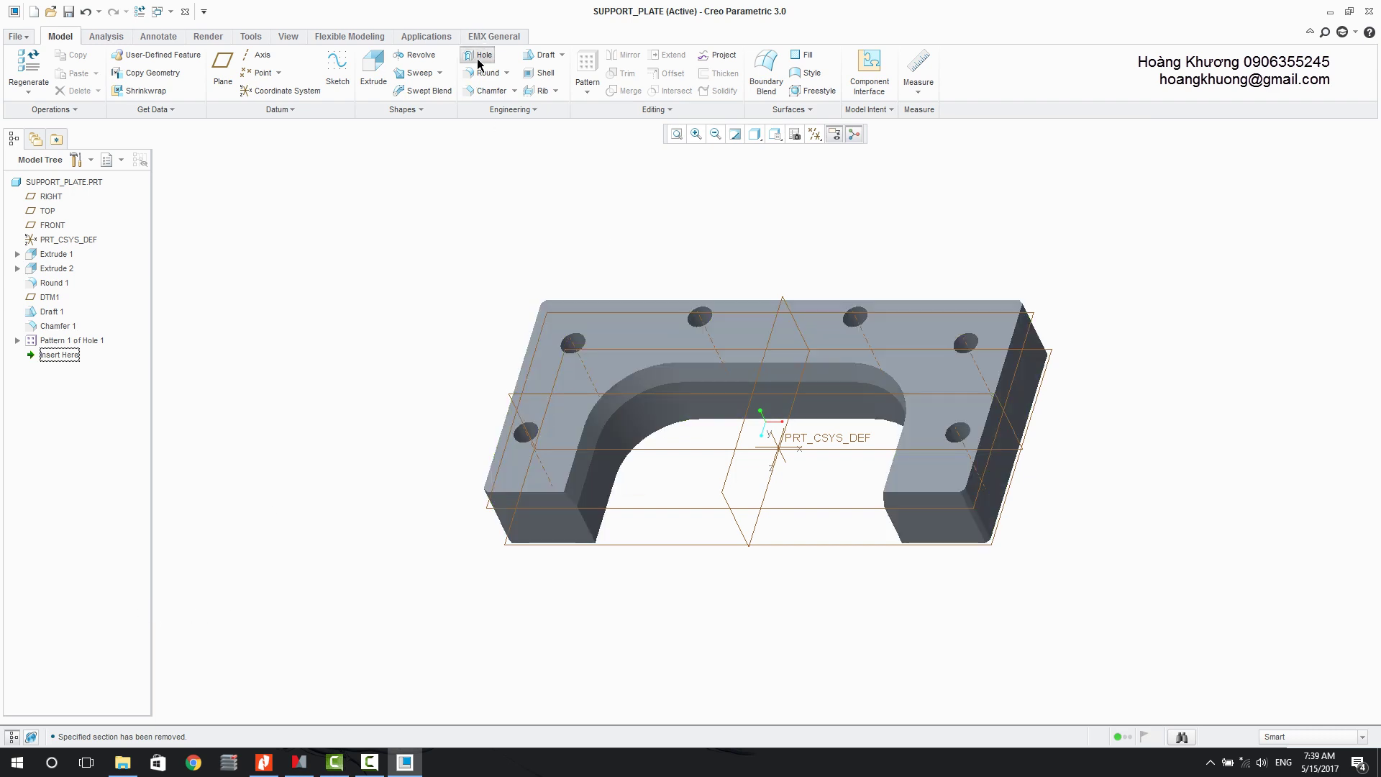
{"action": "right_click", "coordinate": [544, 524]}
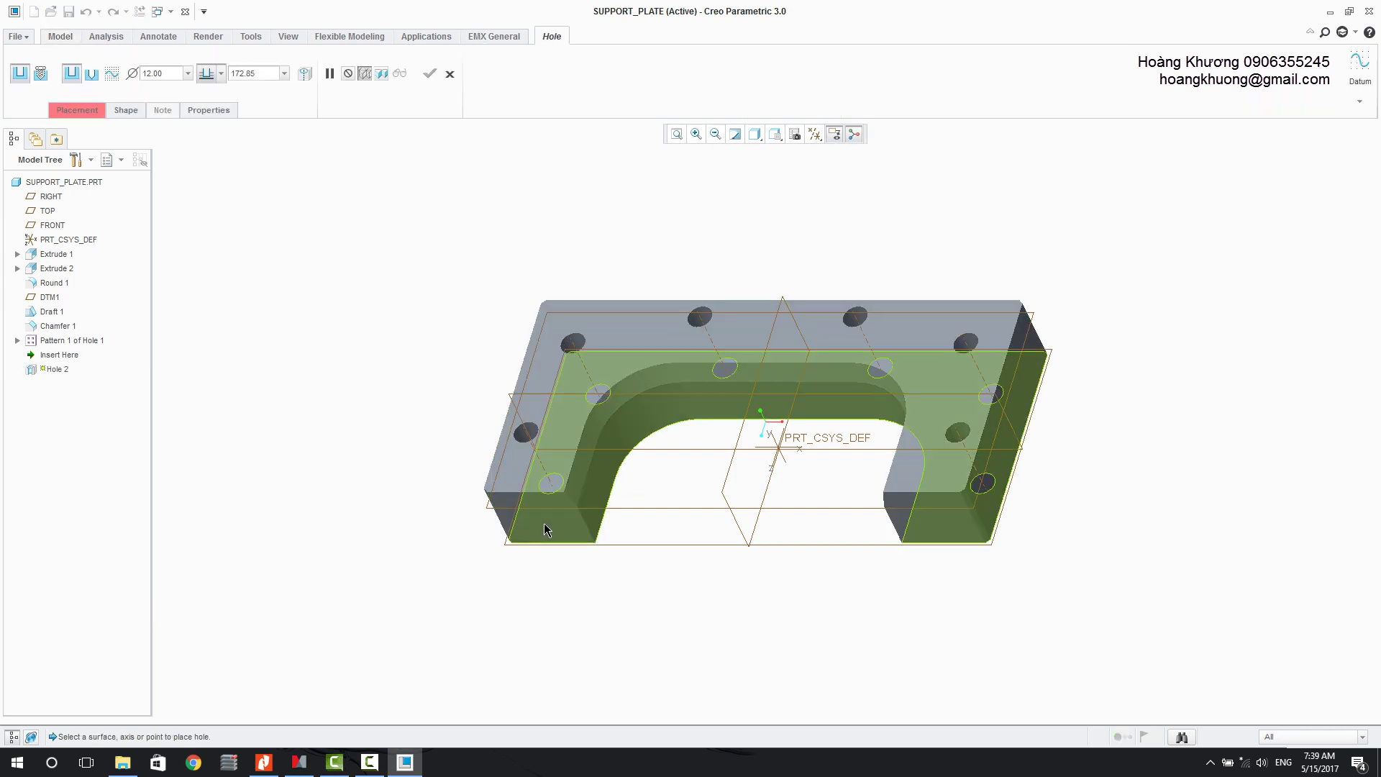
{"action": "left_click", "coordinate": [544, 524]}
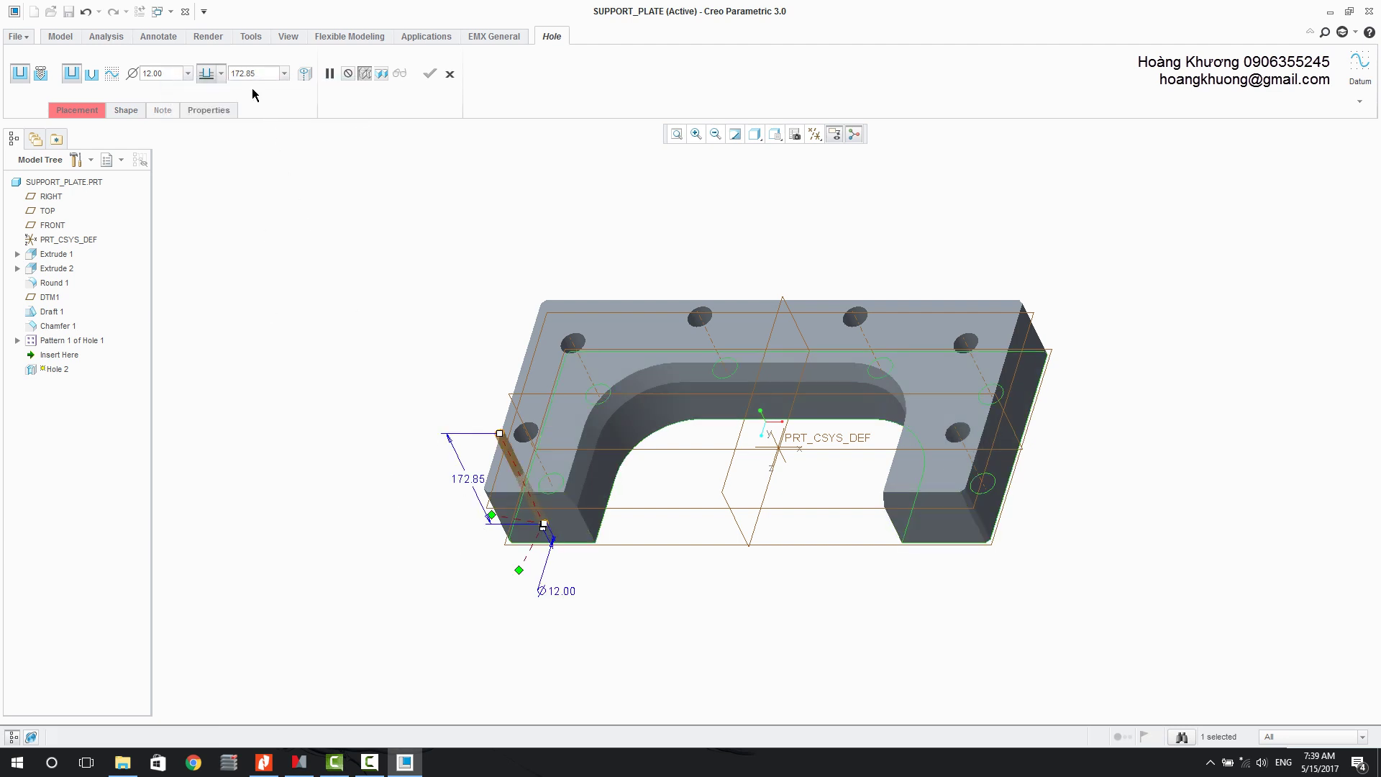
{"action": "type", "text": "40"}
{"action": "key", "text": "Return"}
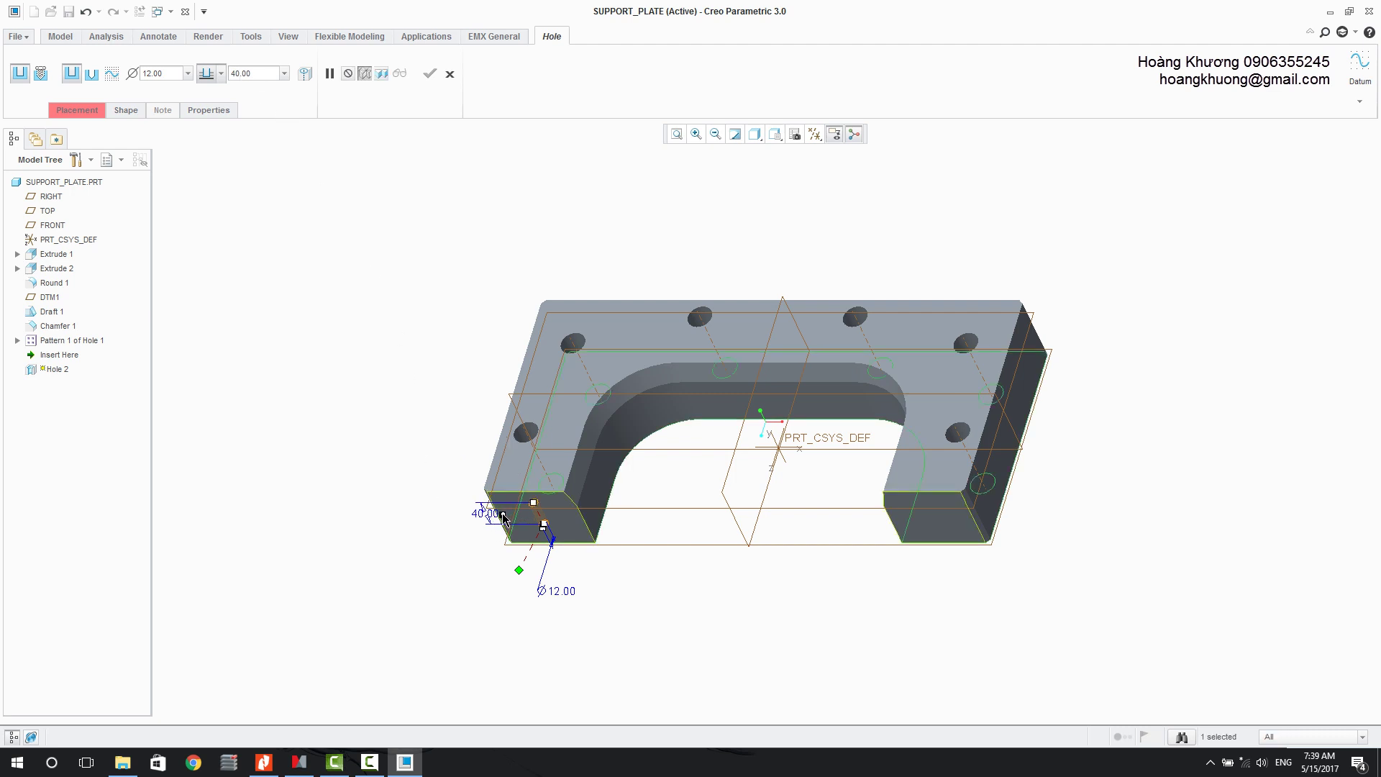
Step: Reference the hole to the block's left side and rear, with offsets of 70 mm from the left and 225 mm from the rear
{"action": "left_click", "coordinate": [497, 484]}
{"action": "left_click", "coordinate": [597, 351], "text": "ctrl"}
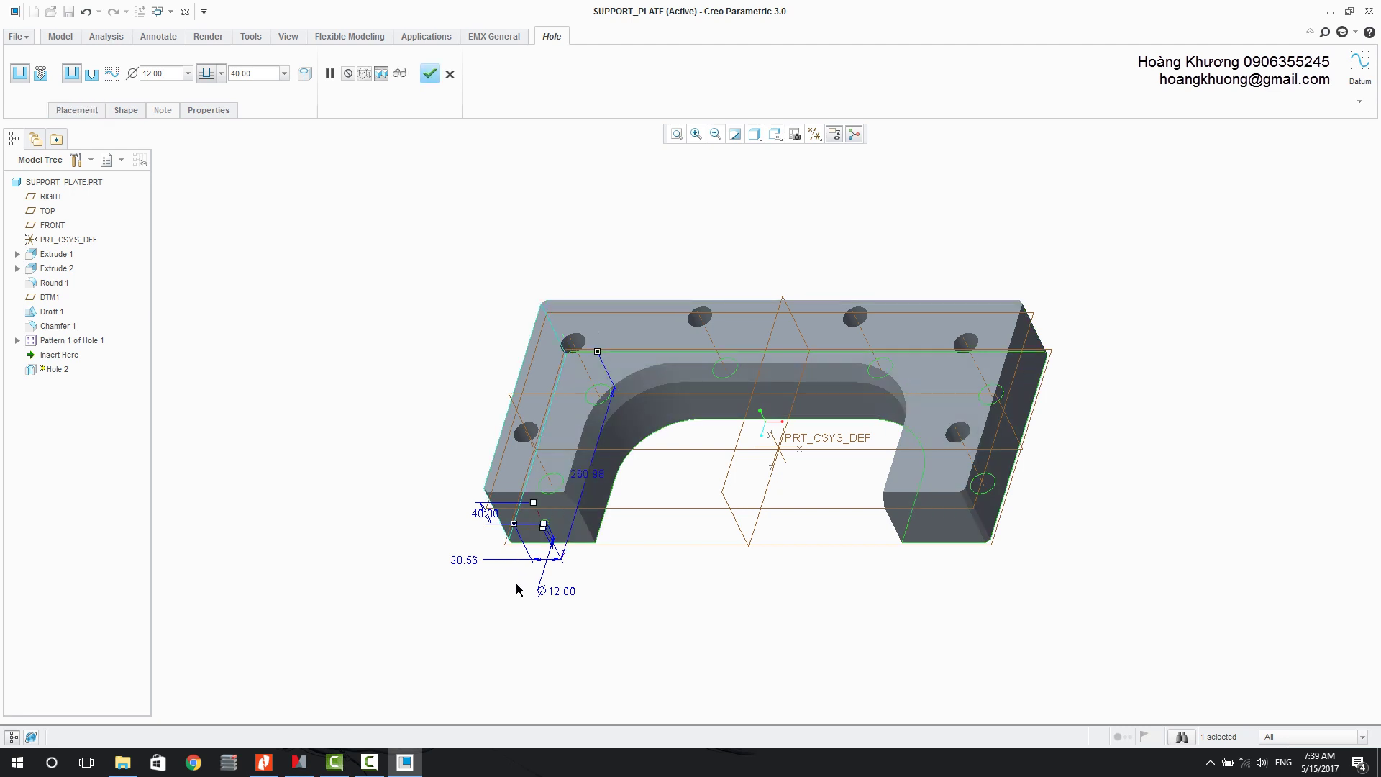
{"action": "double_click", "coordinate": [470, 562]}
{"action": "type", "text": "70"}
{"action": "key", "text": "Return"}
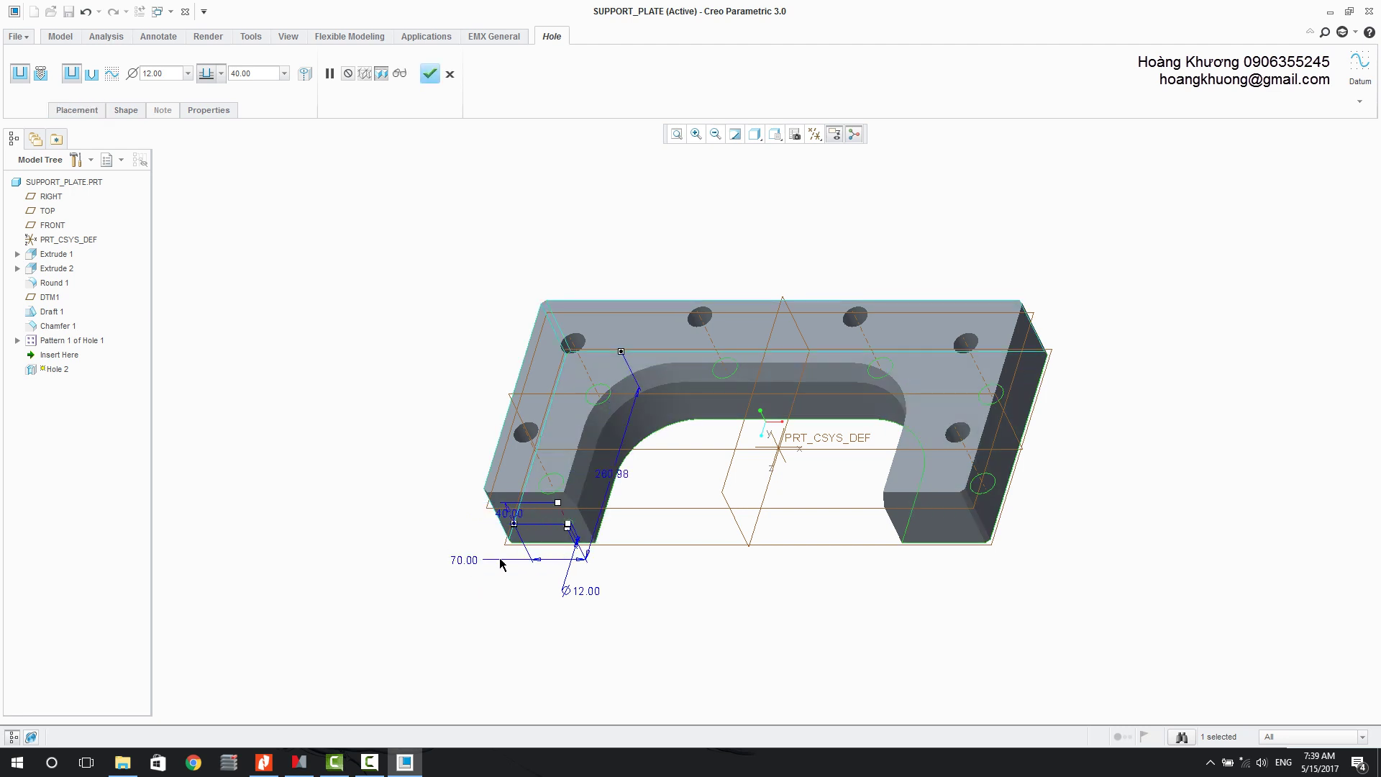
{"action": "double_click", "coordinate": [605, 479]}
{"action": "type", "text": "225"}
{"action": "key", "text": "Return"}
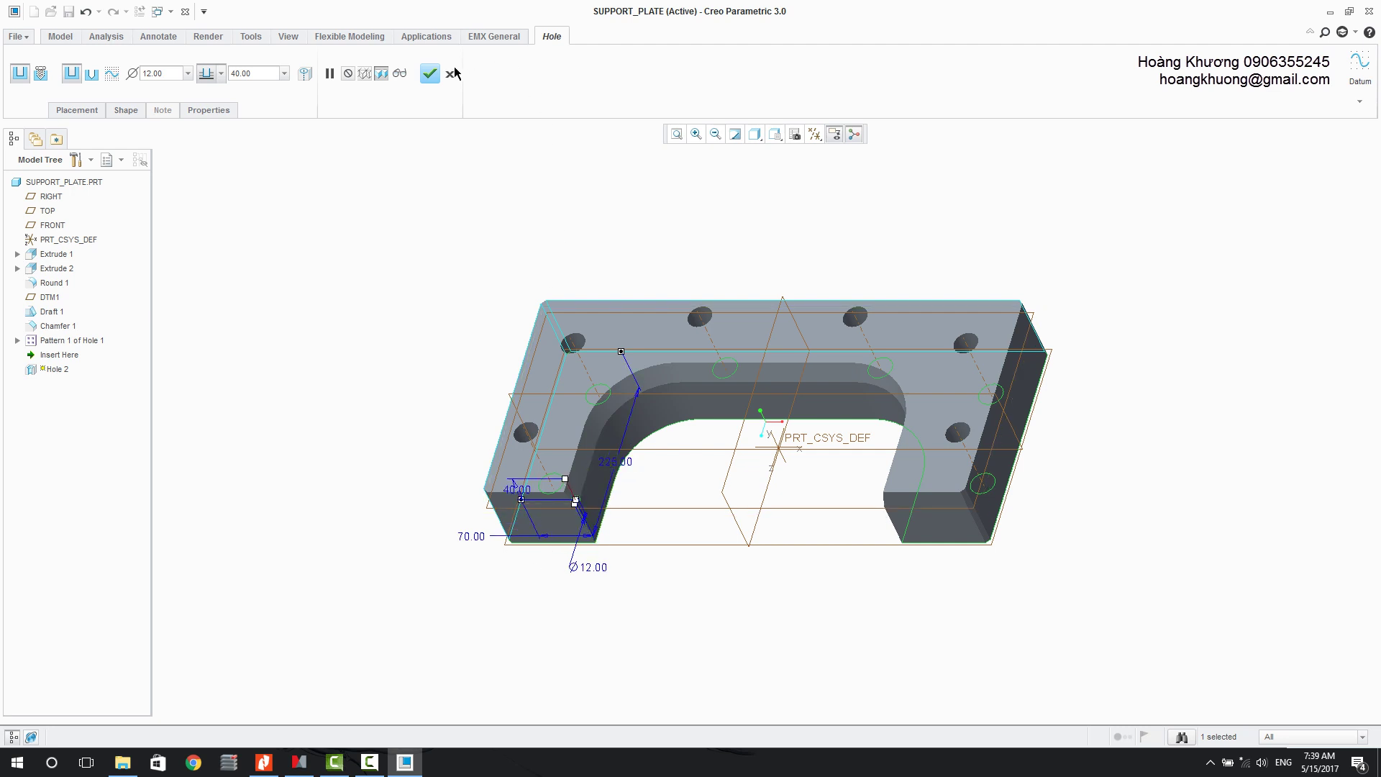
Step: Complete the hole, make it a table pattern varying its 70 and 225 offsets, and open the pattern table for editing
{"action": "left_click", "coordinate": [429, 74]}
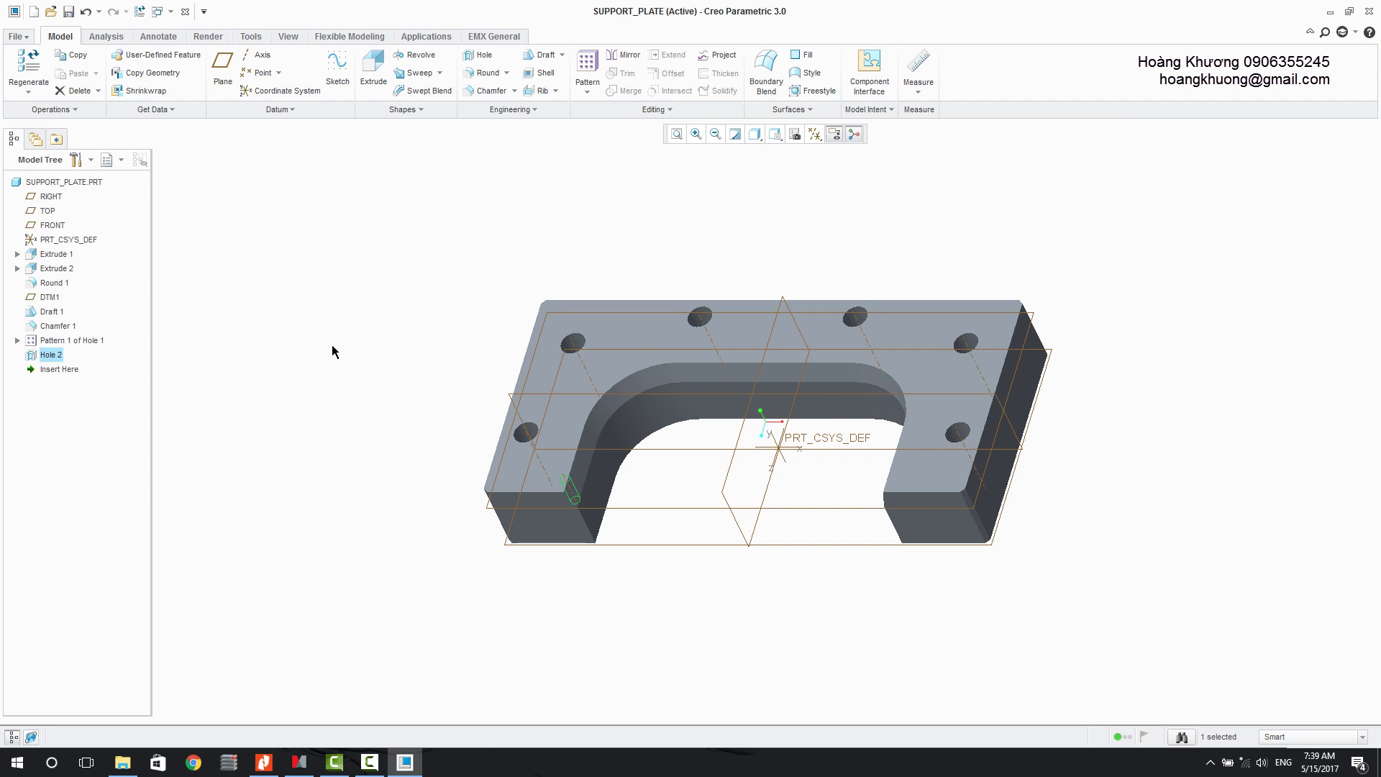
{"action": "left_click", "coordinate": [588, 68]}
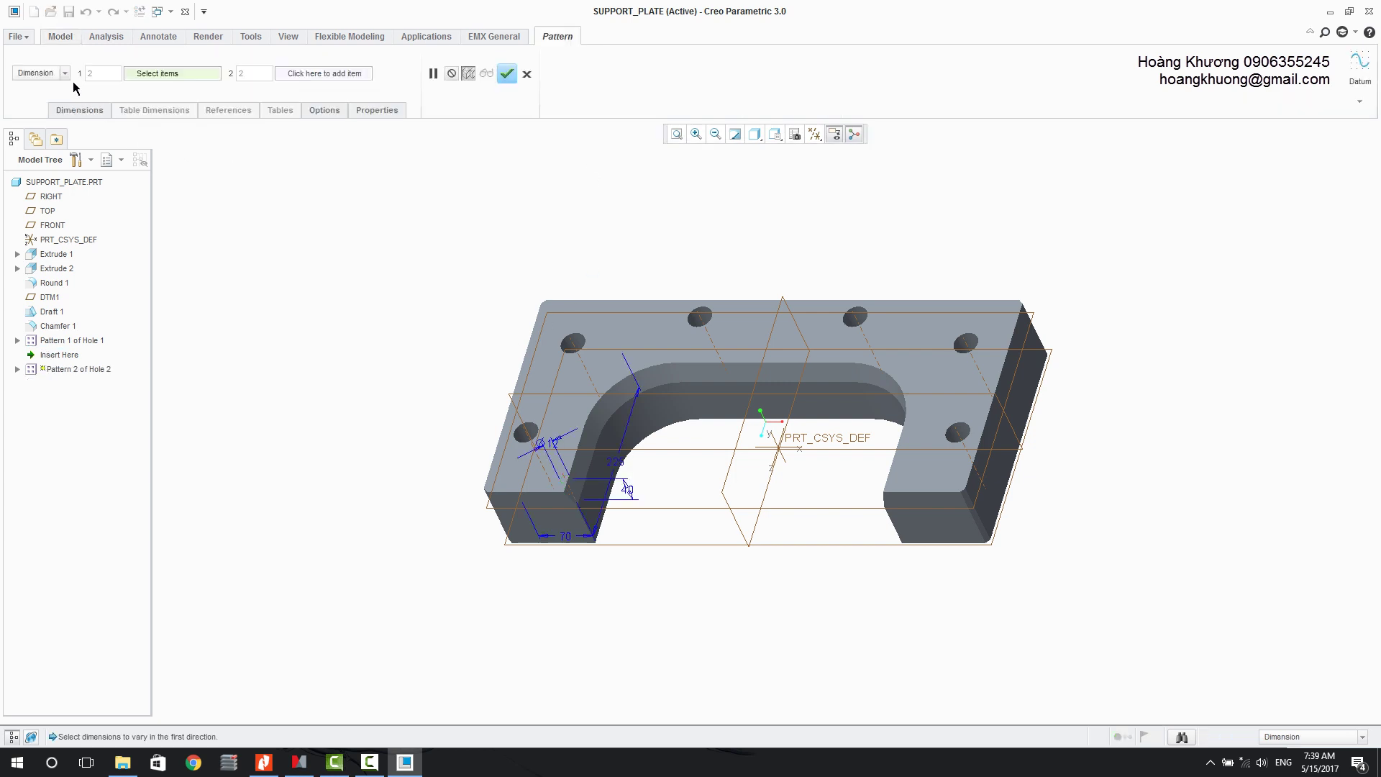
{"action": "left_click", "coordinate": [43, 72]}
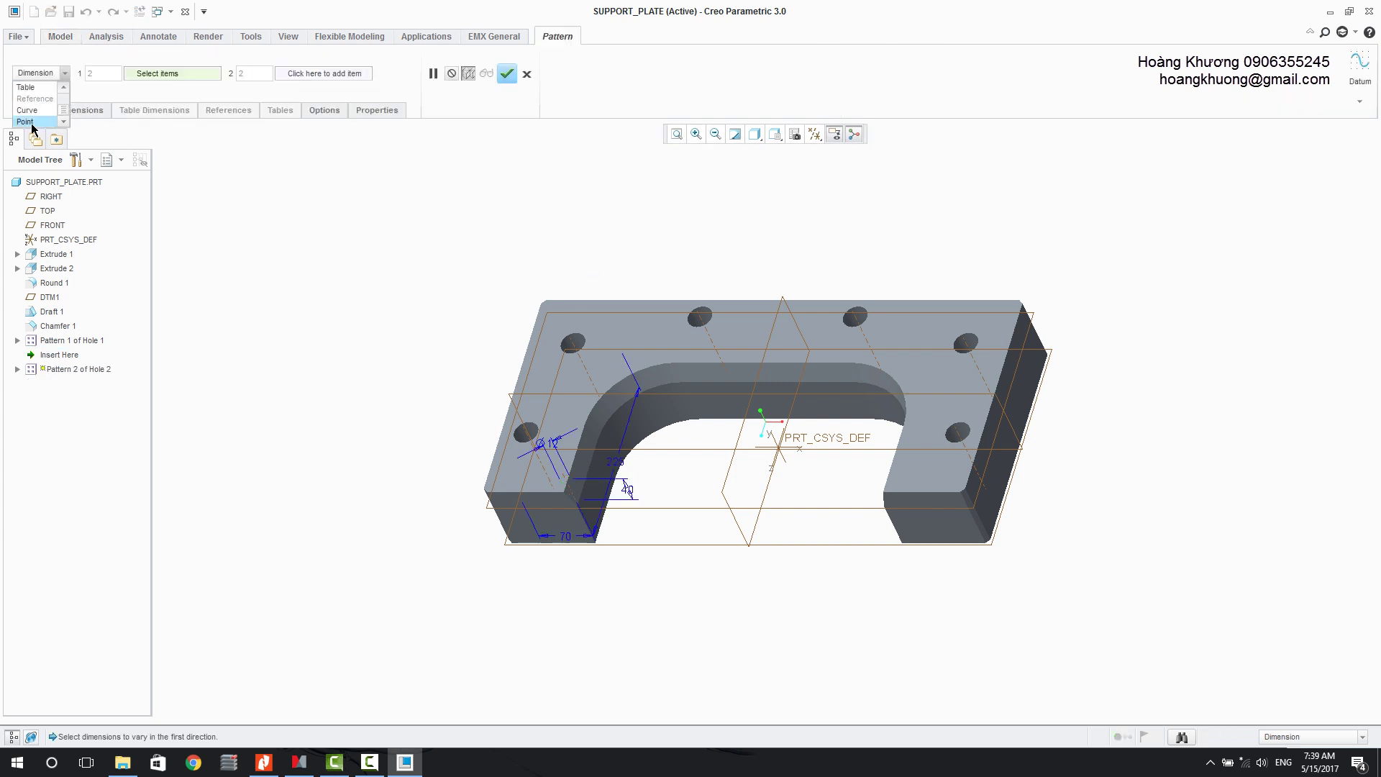
{"action": "left_click", "coordinate": [26, 87]}
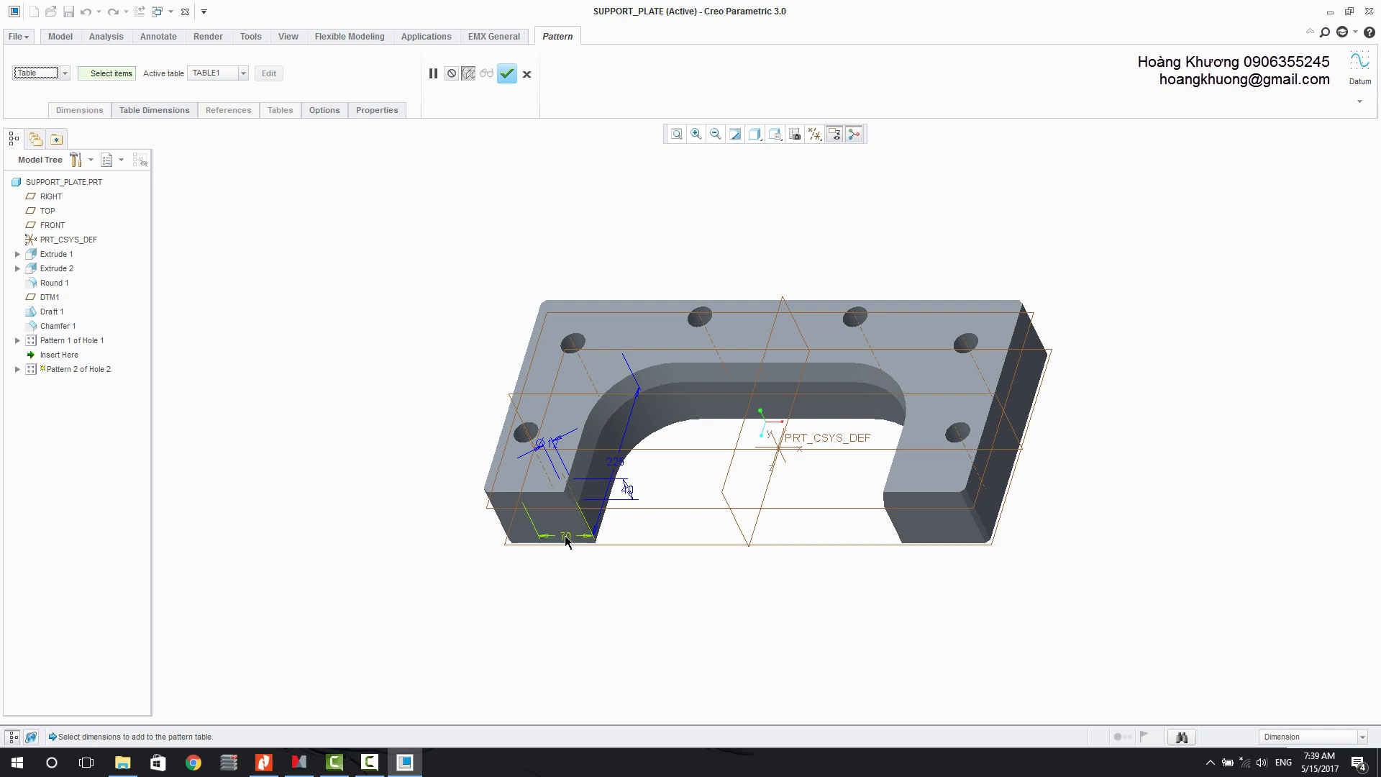
{"action": "left_click", "coordinate": [566, 539]}
{"action": "left_click", "coordinate": [615, 461], "text": "ctrl"}
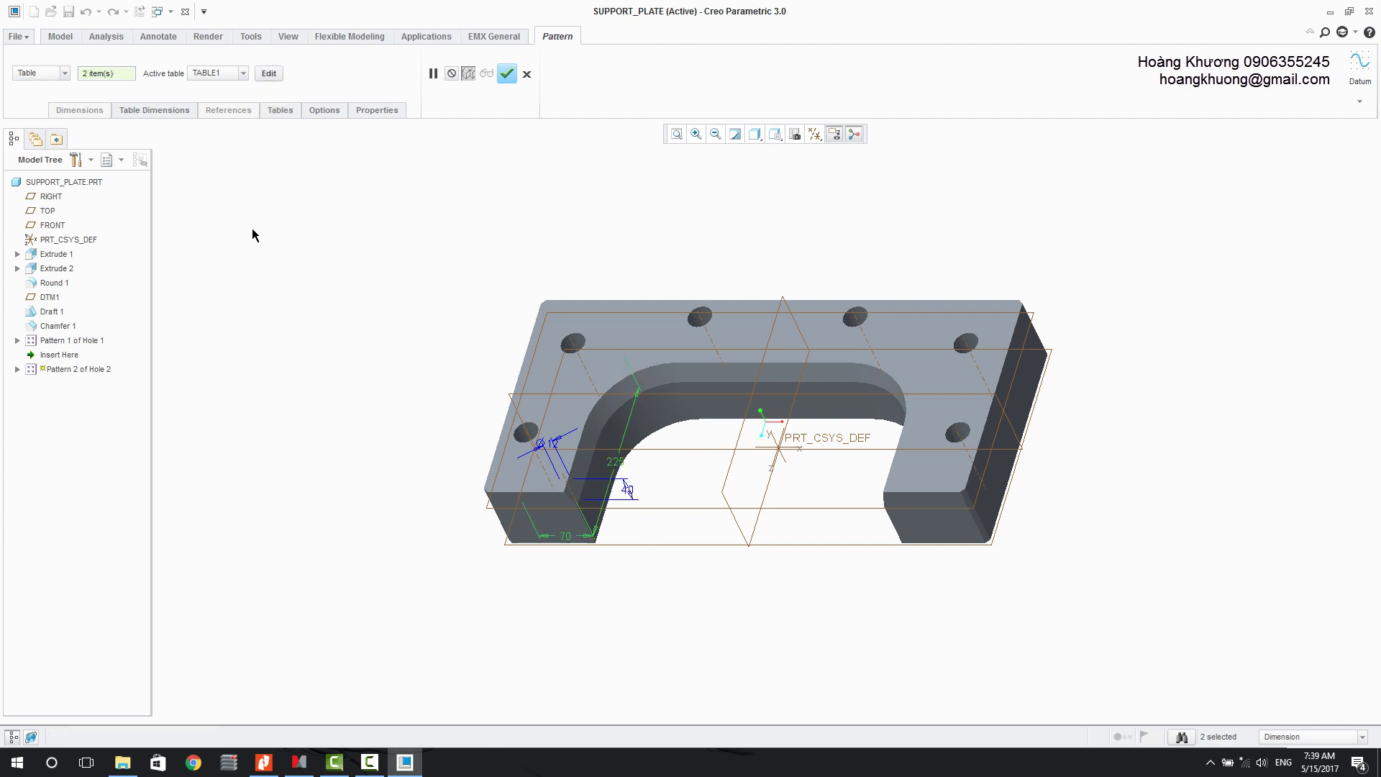
{"action": "left_click", "coordinate": [269, 73]}
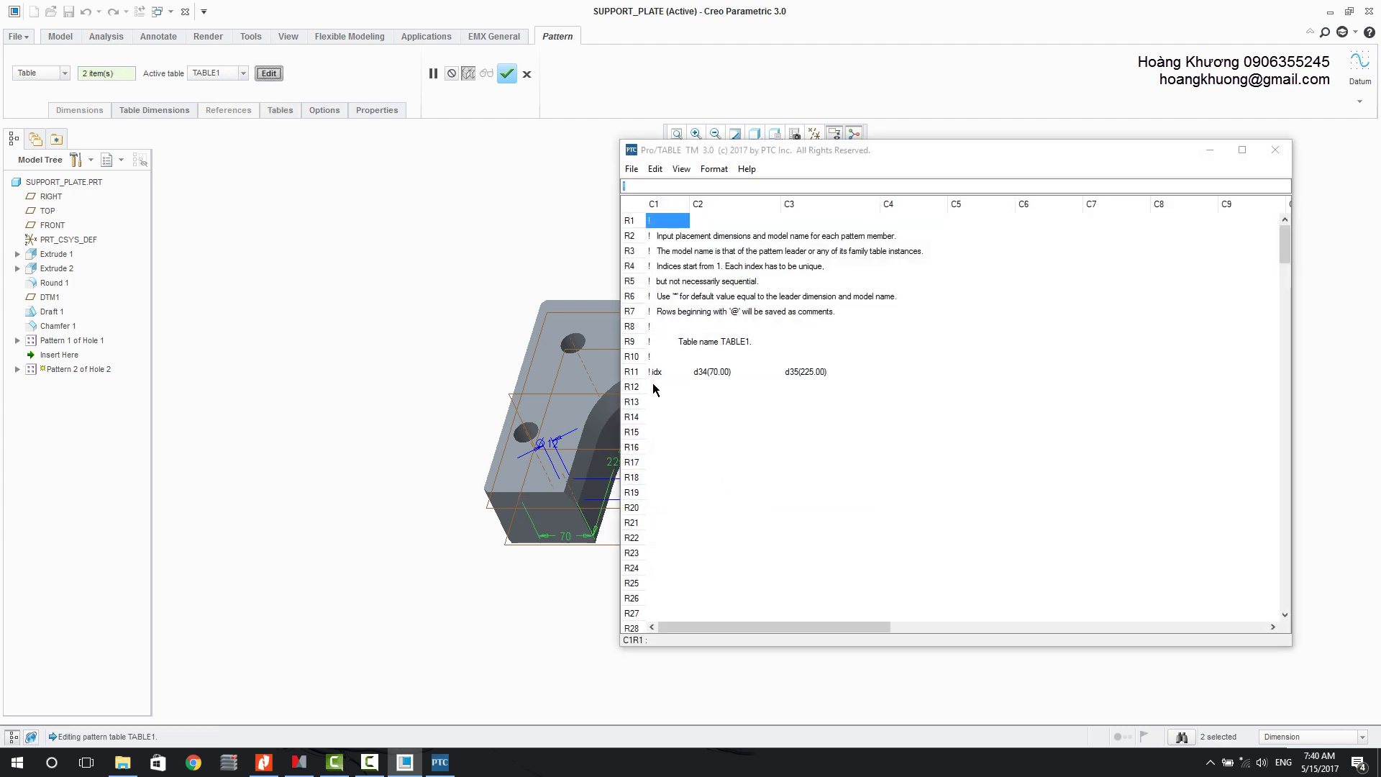
Step: Add indices 2, 3 and 4 in the pattern table's first three empty rows
{"action": "left_click", "coordinate": [655, 386]}
{"action": "type", "text": "2"}
{"action": "key", "text": "Return"}
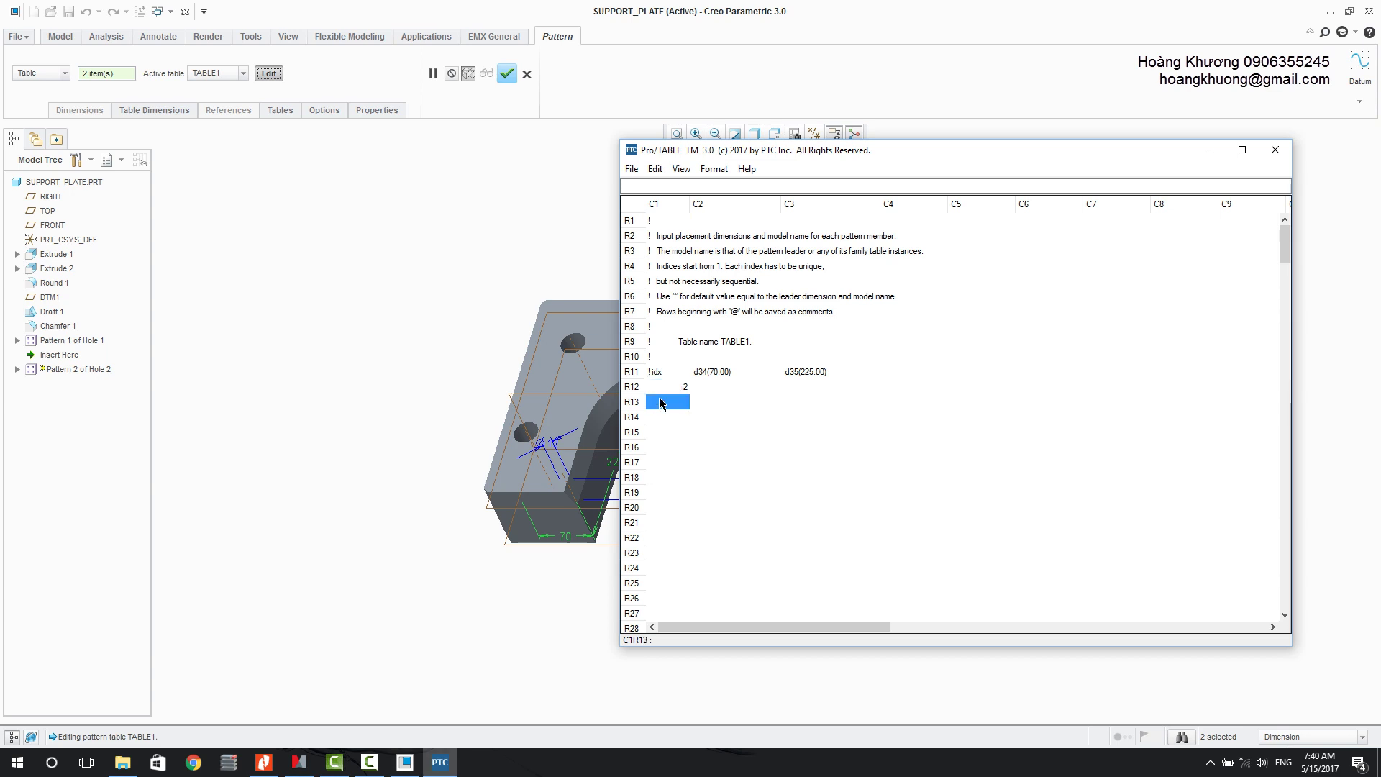
{"action": "type", "text": "3"}
{"action": "left_click", "coordinate": [662, 416]}
{"action": "type", "text": "4"}
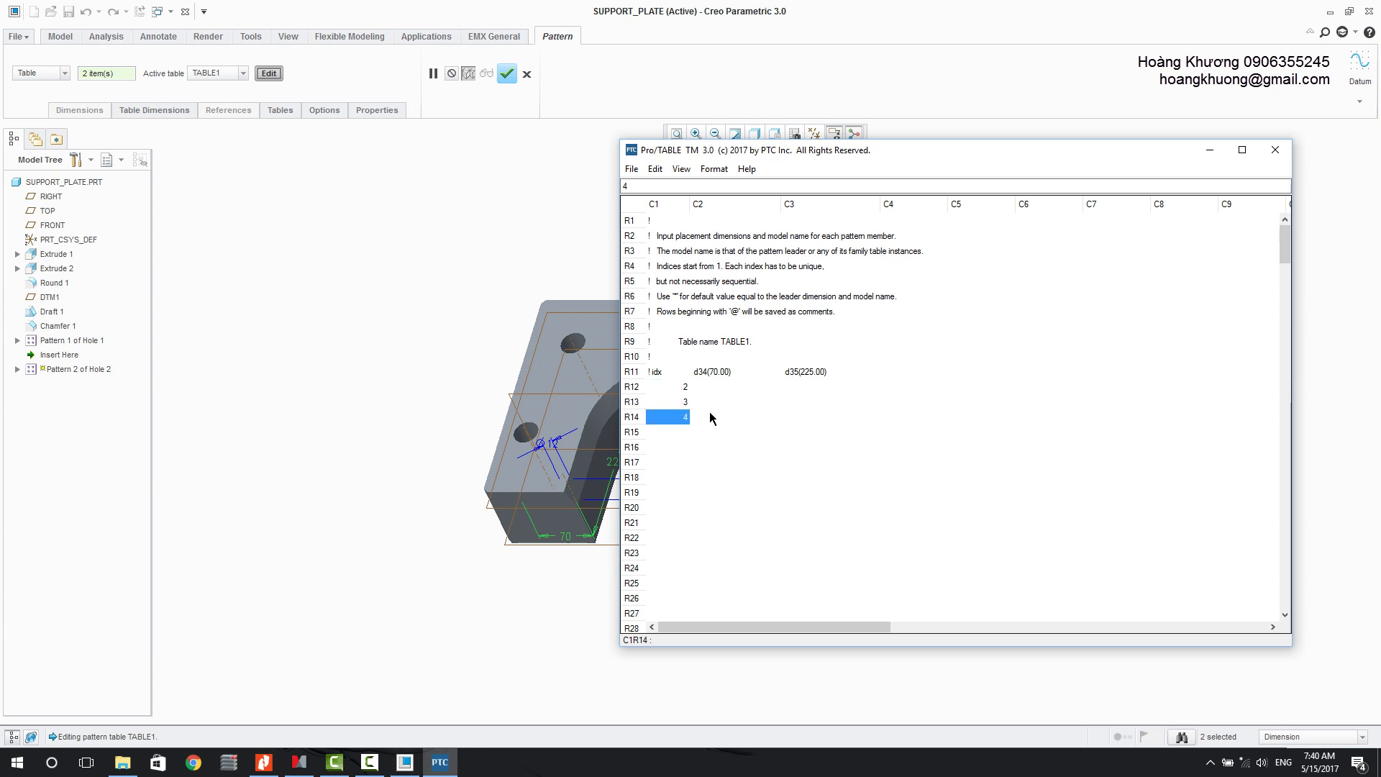
Step: Enter 70 for d34 and 40 for d35 at index 2, and 550 and 40 at index 3
{"action": "left_click", "coordinate": [714, 386]}
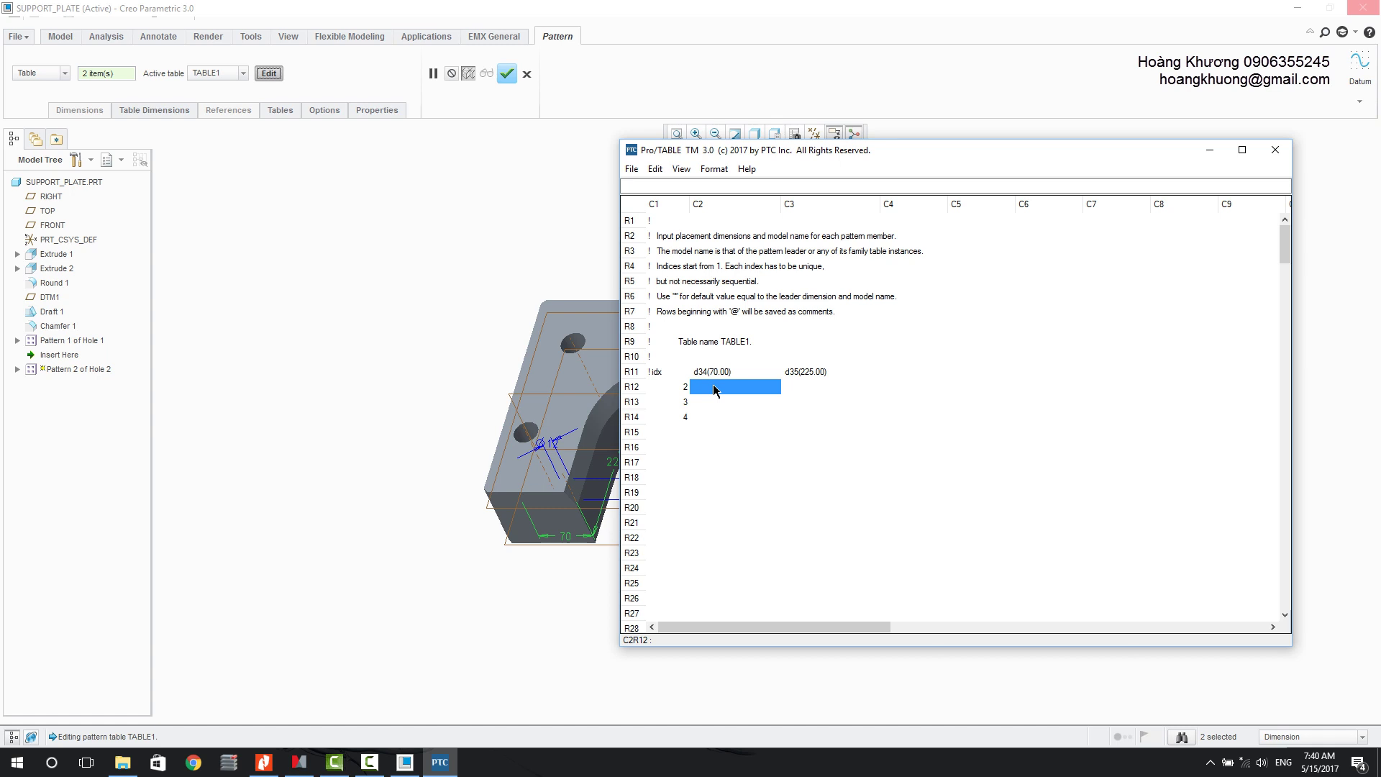
{"action": "type", "text": "70"}
{"action": "left_click", "coordinate": [802, 393]}
{"action": "type", "text": "40"}
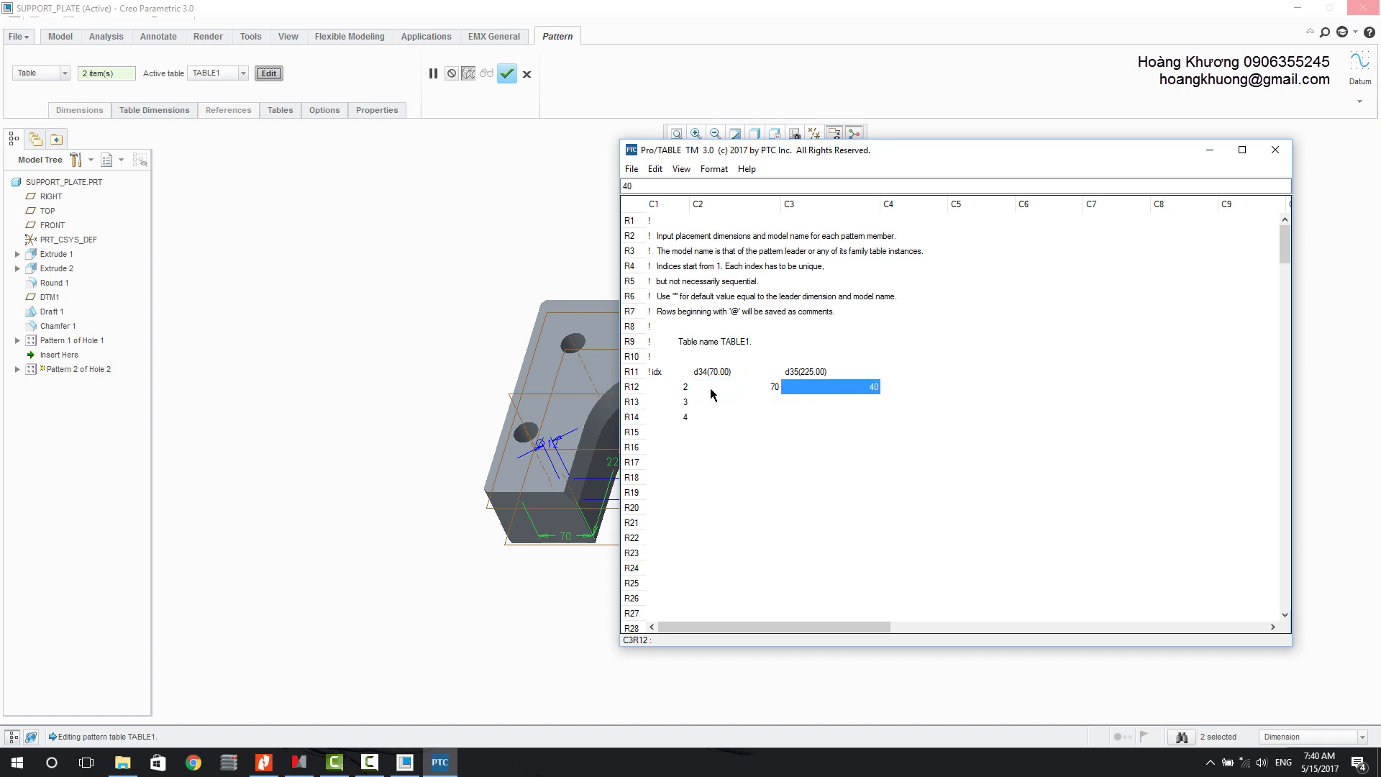
{"action": "left_click", "coordinate": [723, 400]}
{"action": "type", "text": "550"}
{"action": "left_click", "coordinate": [816, 416]}
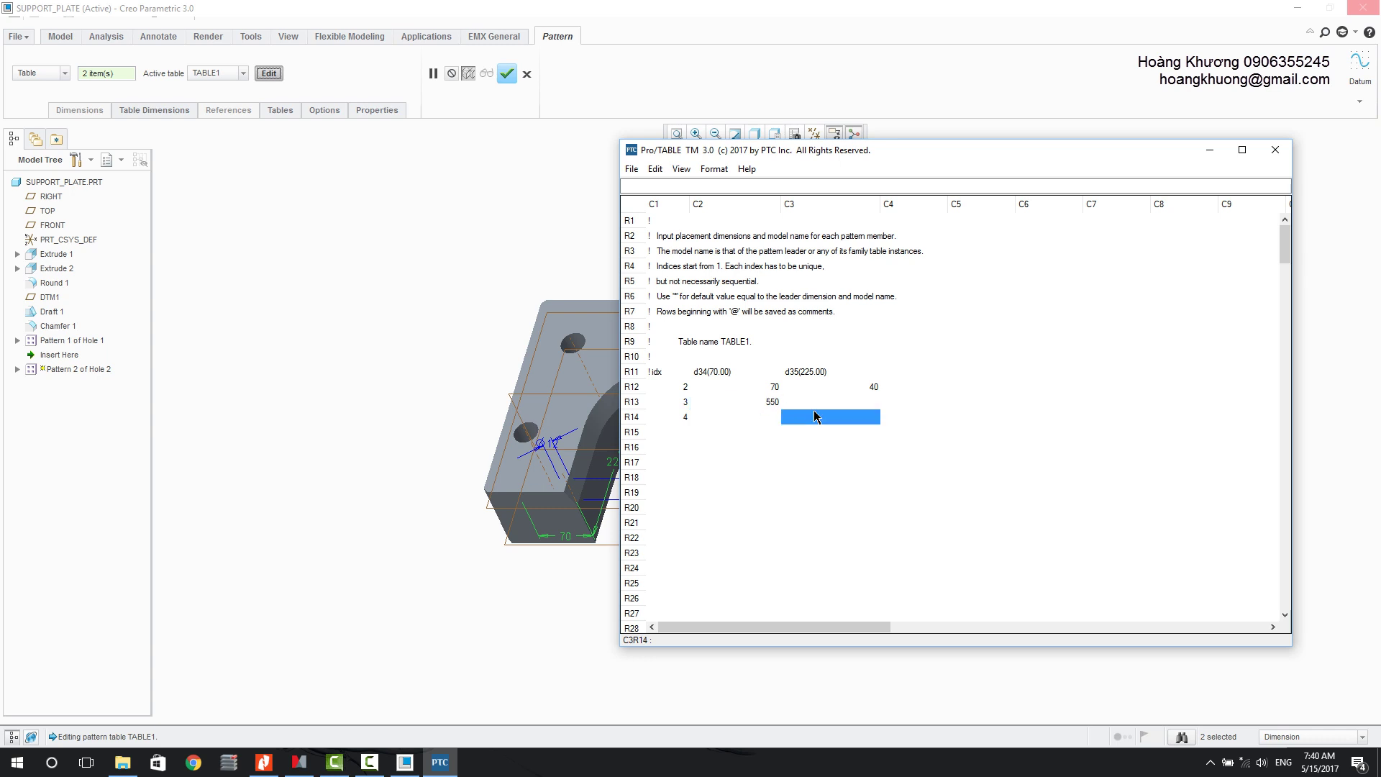
{"action": "left_click", "coordinate": [814, 404]}
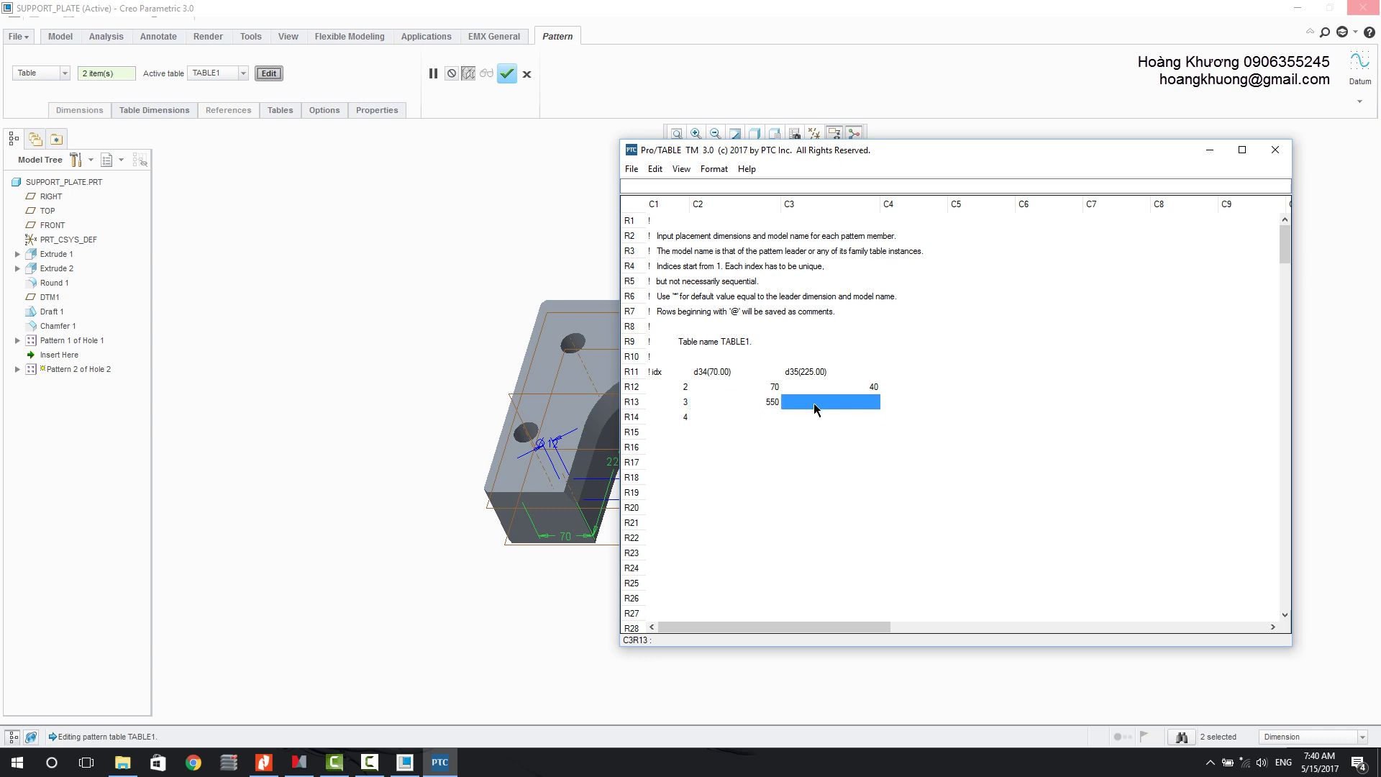
{"action": "type", "text": "40"}
Step: Enter 550 for d34 and 225 for d35 at index 4
{"action": "left_click", "coordinate": [766, 418]}
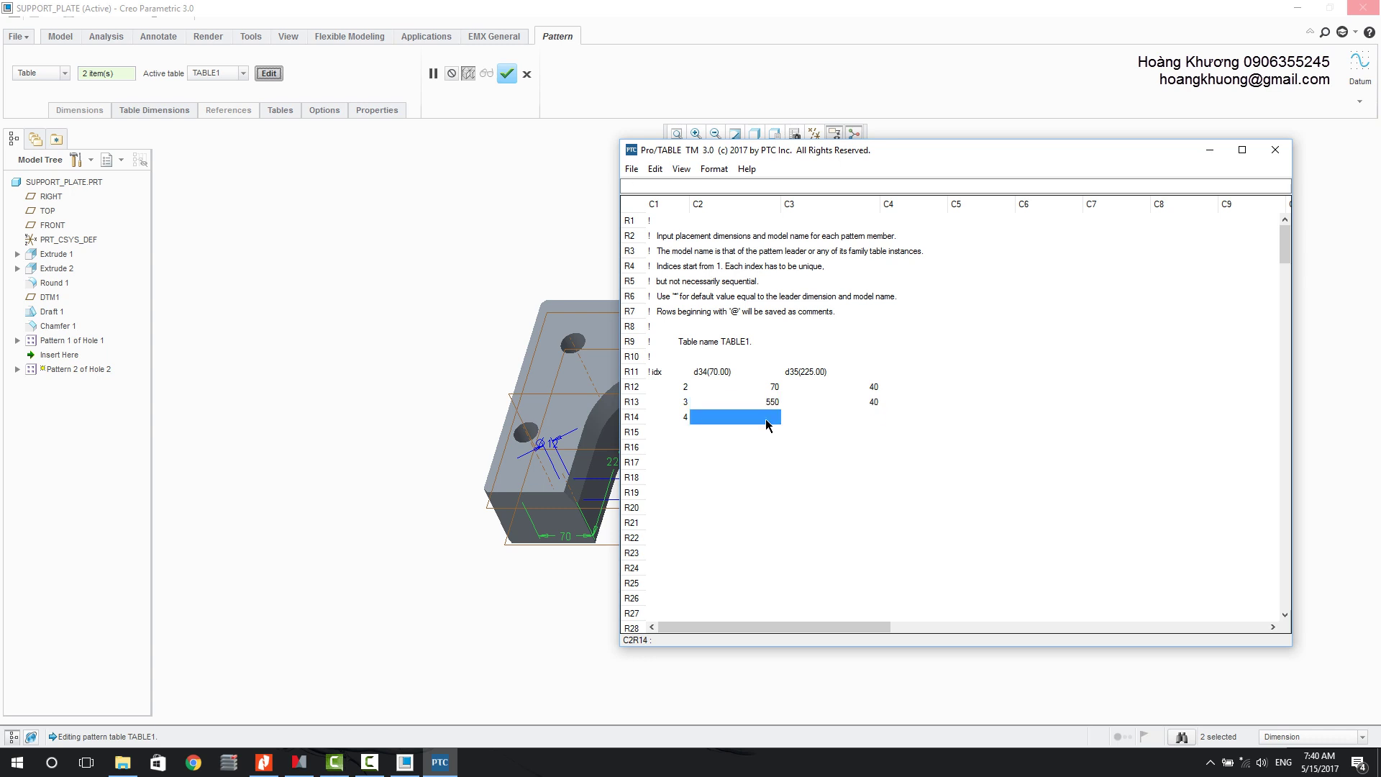
{"action": "type", "text": "550"}
{"action": "left_click", "coordinate": [830, 421]}
{"action": "type", "text": "225"}
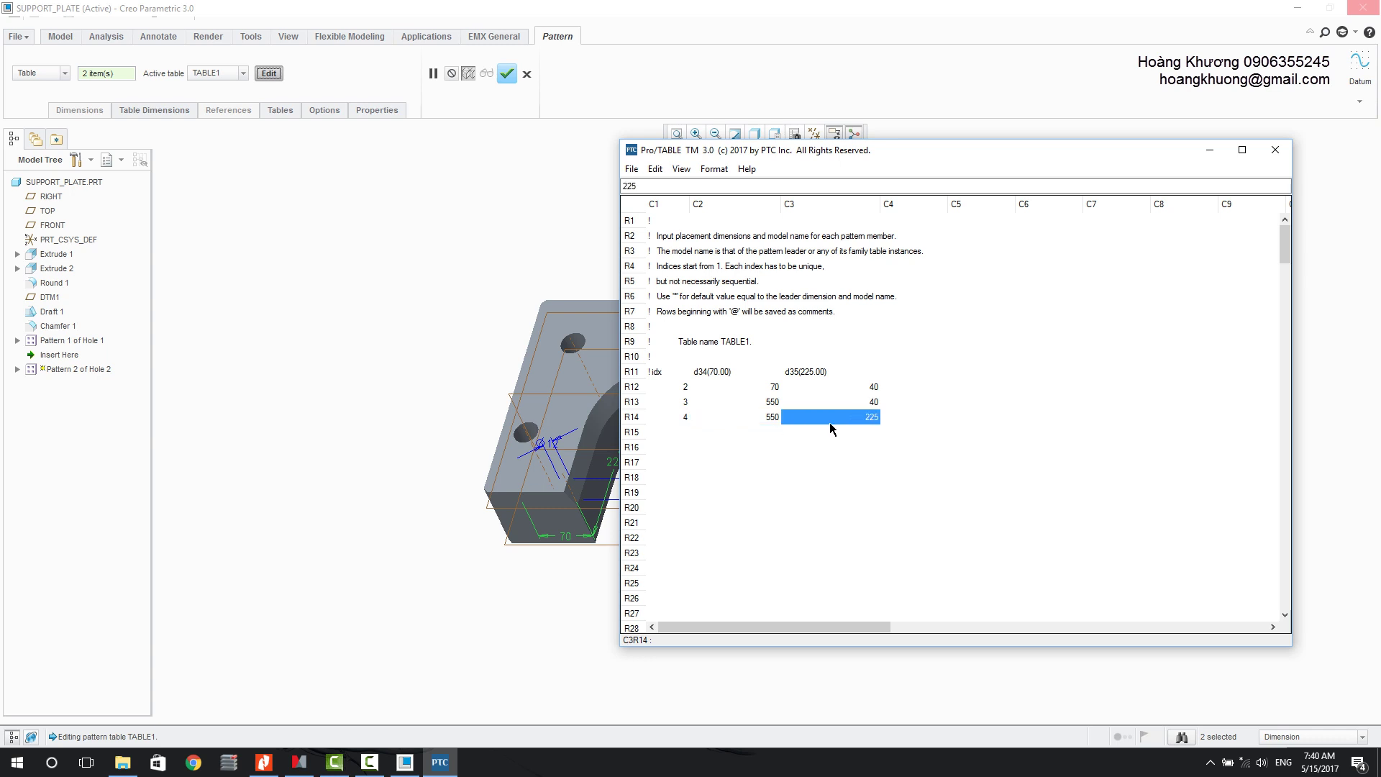
Step: Save and close the pattern table, complete the pattern of bottom-face holes, and restore the default view orientation
{"action": "left_click", "coordinate": [630, 173]}
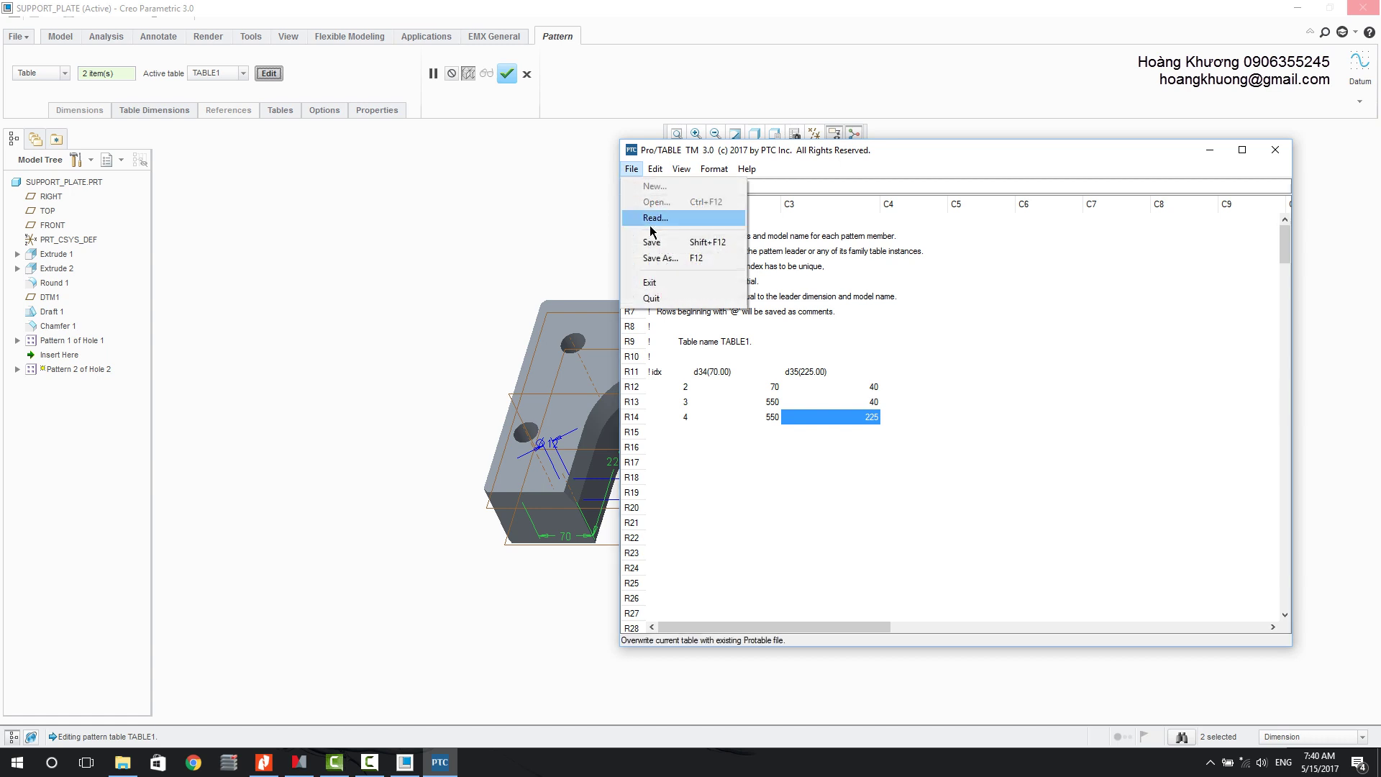
{"action": "left_click", "coordinate": [669, 242]}
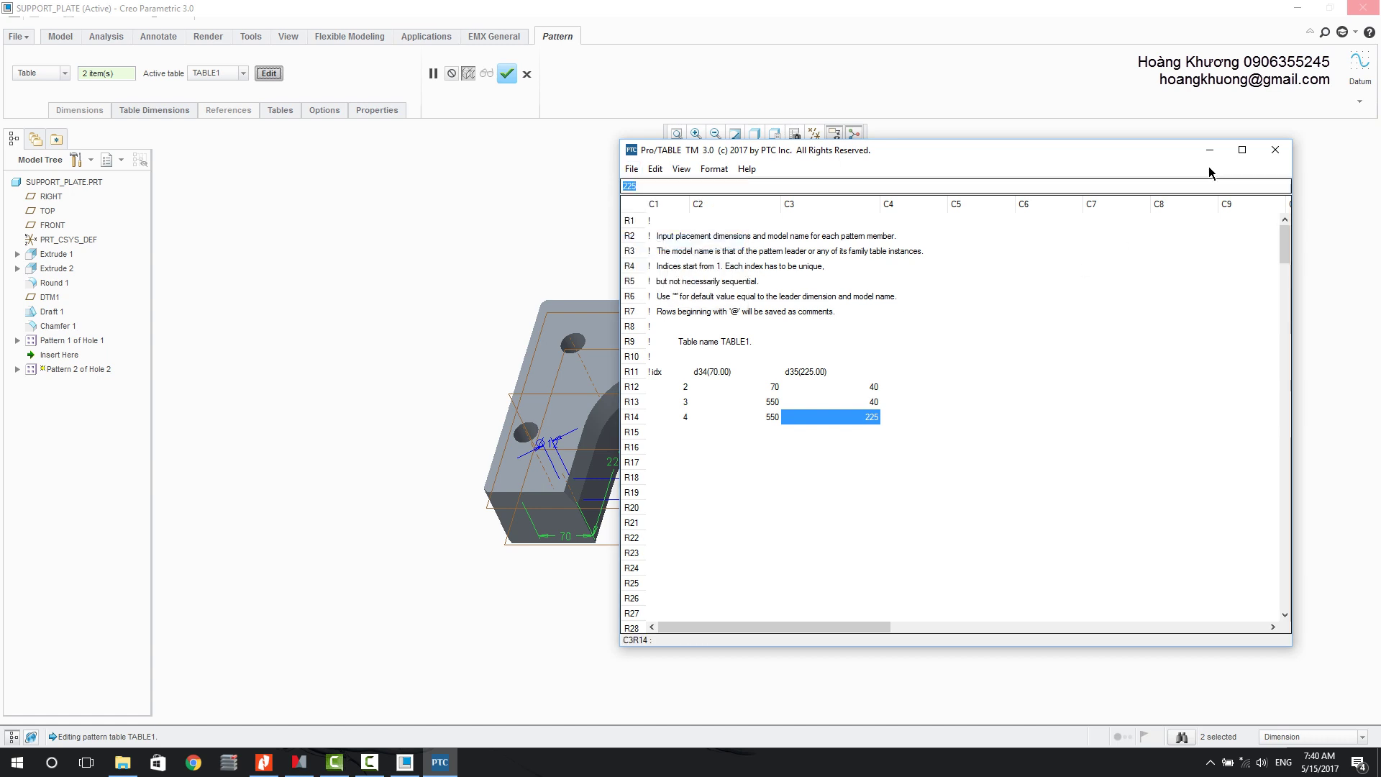
{"action": "left_click", "coordinate": [1272, 151]}
{"action": "middle_click_drag", "start_coordinate": [291, 310], "coordinate": [321, 370]}
{"action": "left_click", "coordinate": [507, 74]}
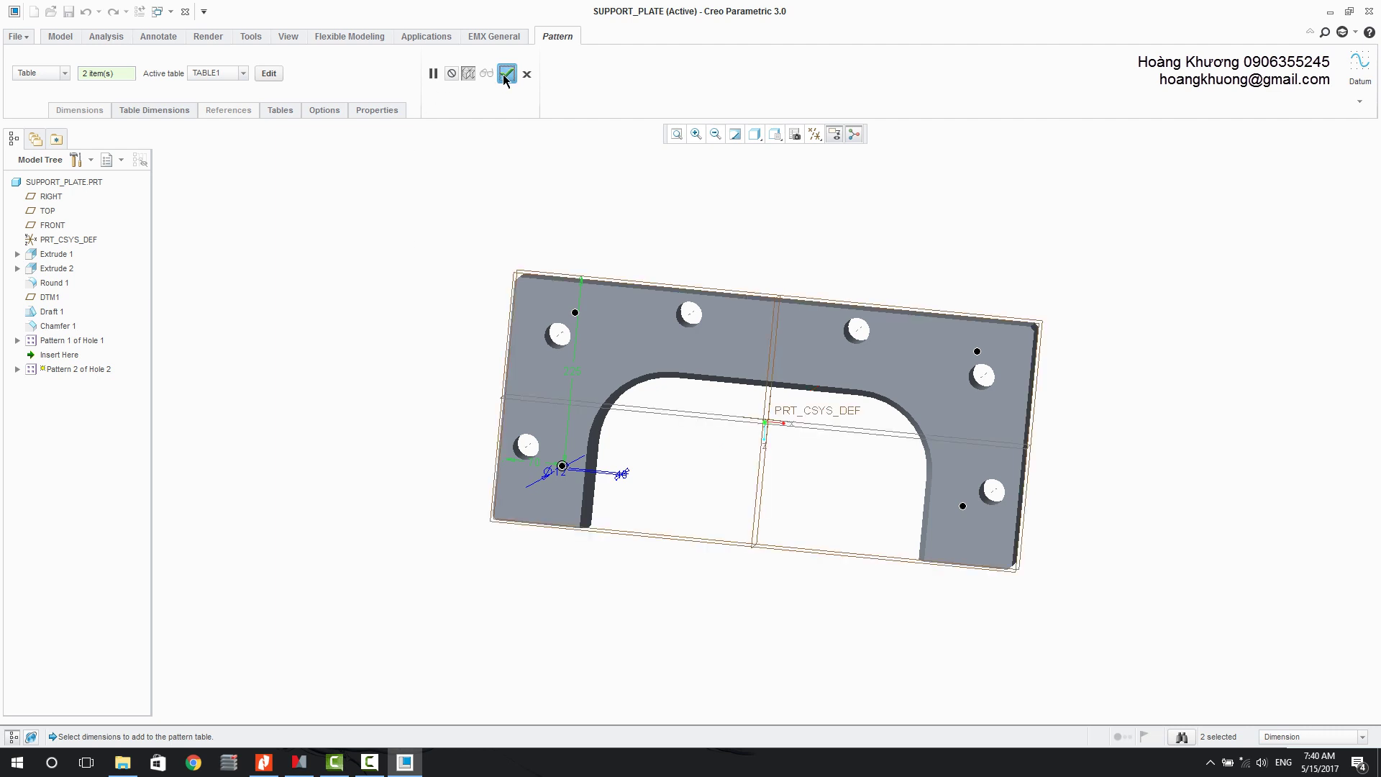
{"action": "key", "text": "ctrl+d"}
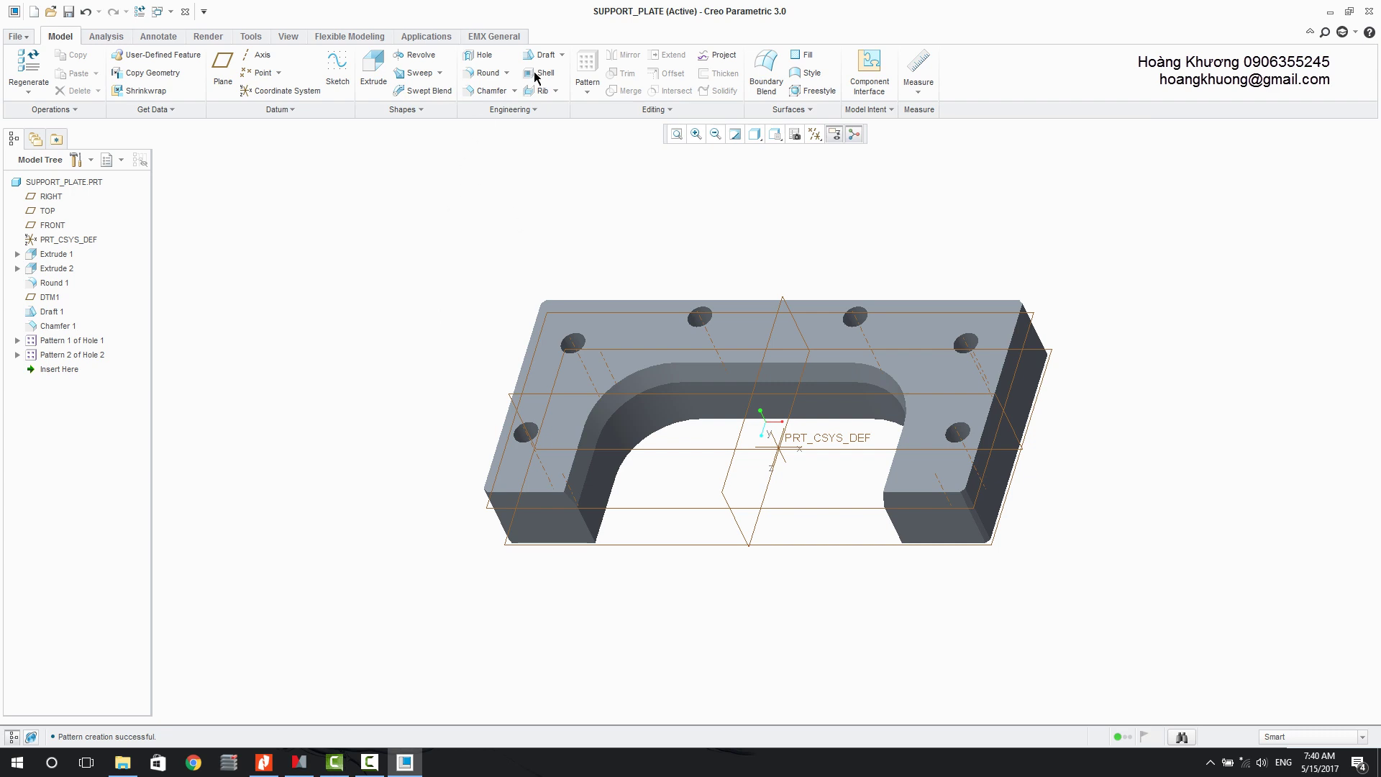
Step: Place a new hole on the bottom face of the block's left arm, using the standard drilled profile with a counterbore
{"action": "left_click", "coordinate": [480, 55]}
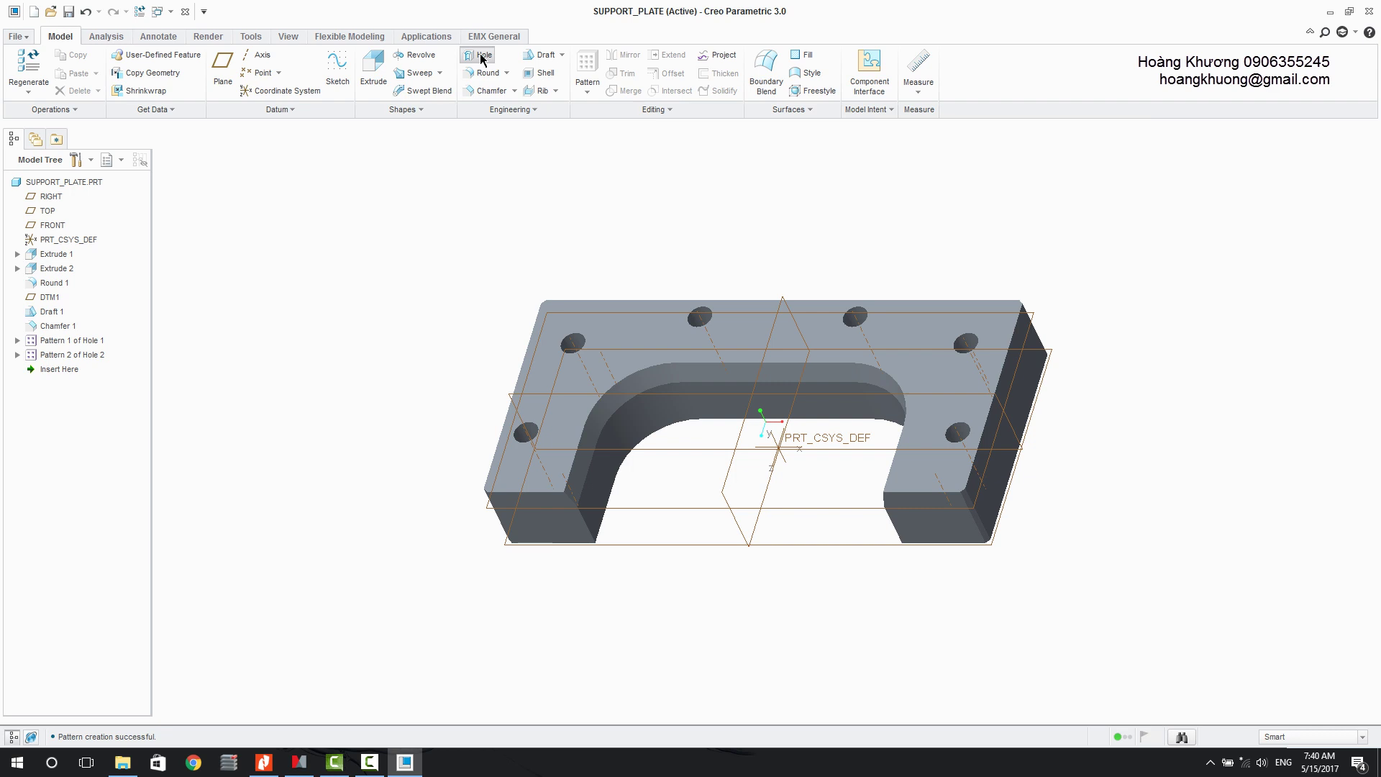
{"action": "left_click", "coordinate": [563, 528]}
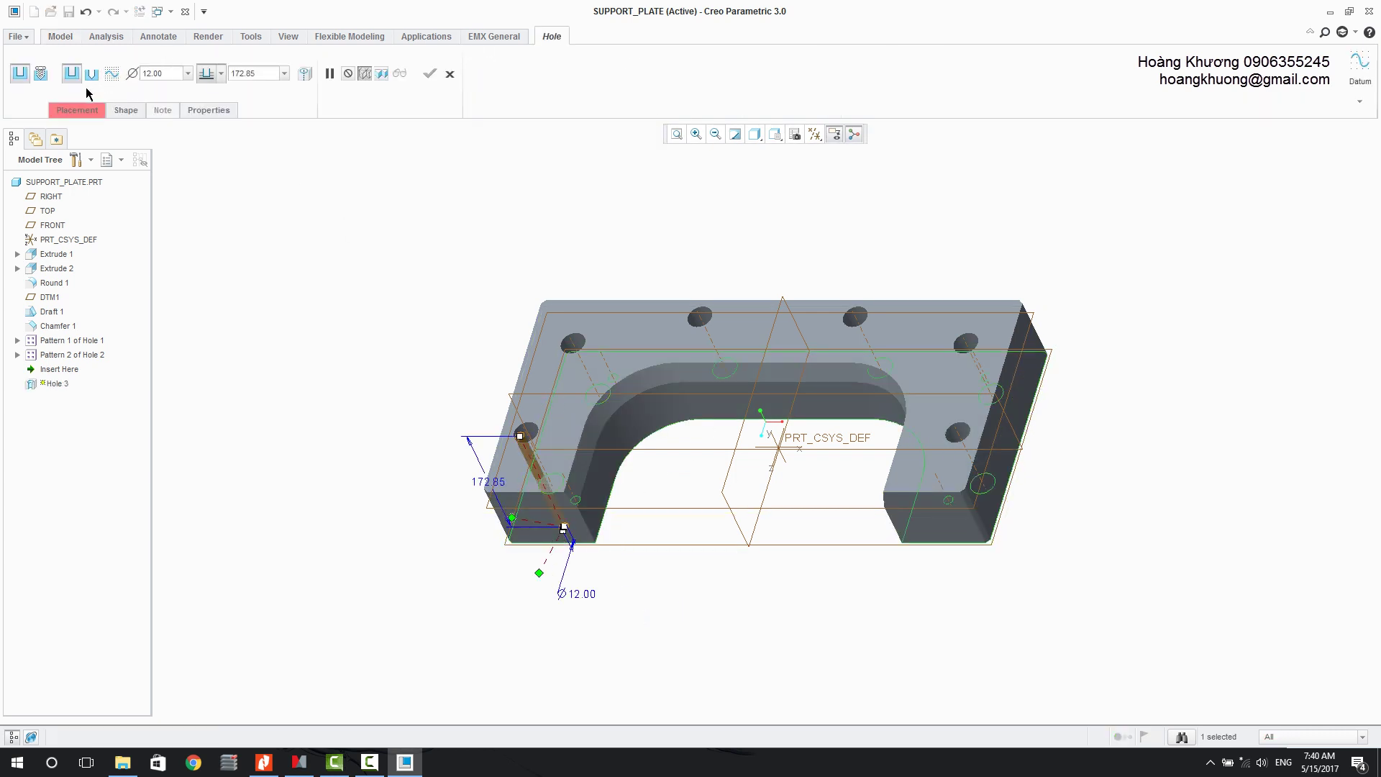
{"action": "left_click", "coordinate": [90, 75]}
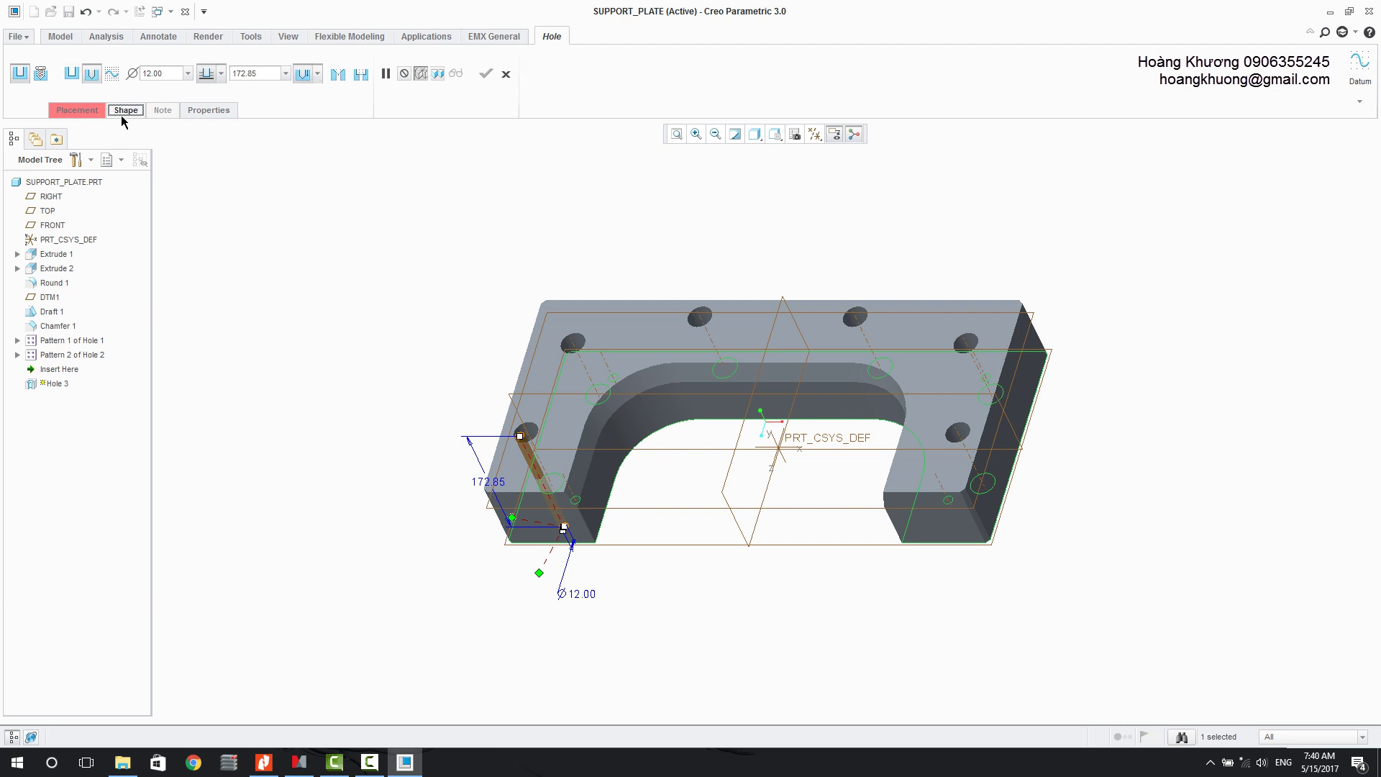
{"action": "left_click", "coordinate": [125, 110]}
{"action": "left_click", "coordinate": [361, 74]}
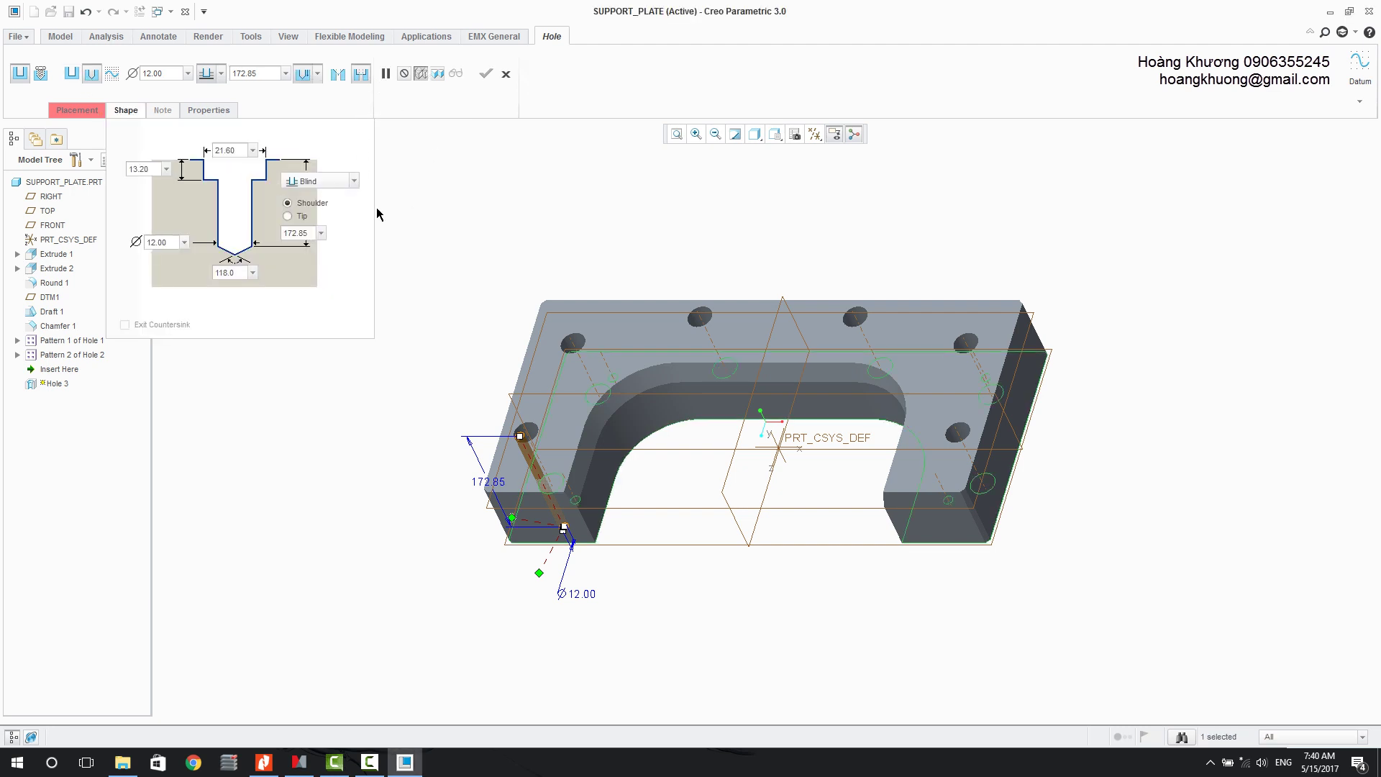
Step: Set the counterbore to 18 mm diameter and 11 mm depth, and make the hole go through all
{"action": "double_click", "coordinate": [227, 150]}
{"action": "type", "text": "18"}
{"action": "key", "text": "Return"}
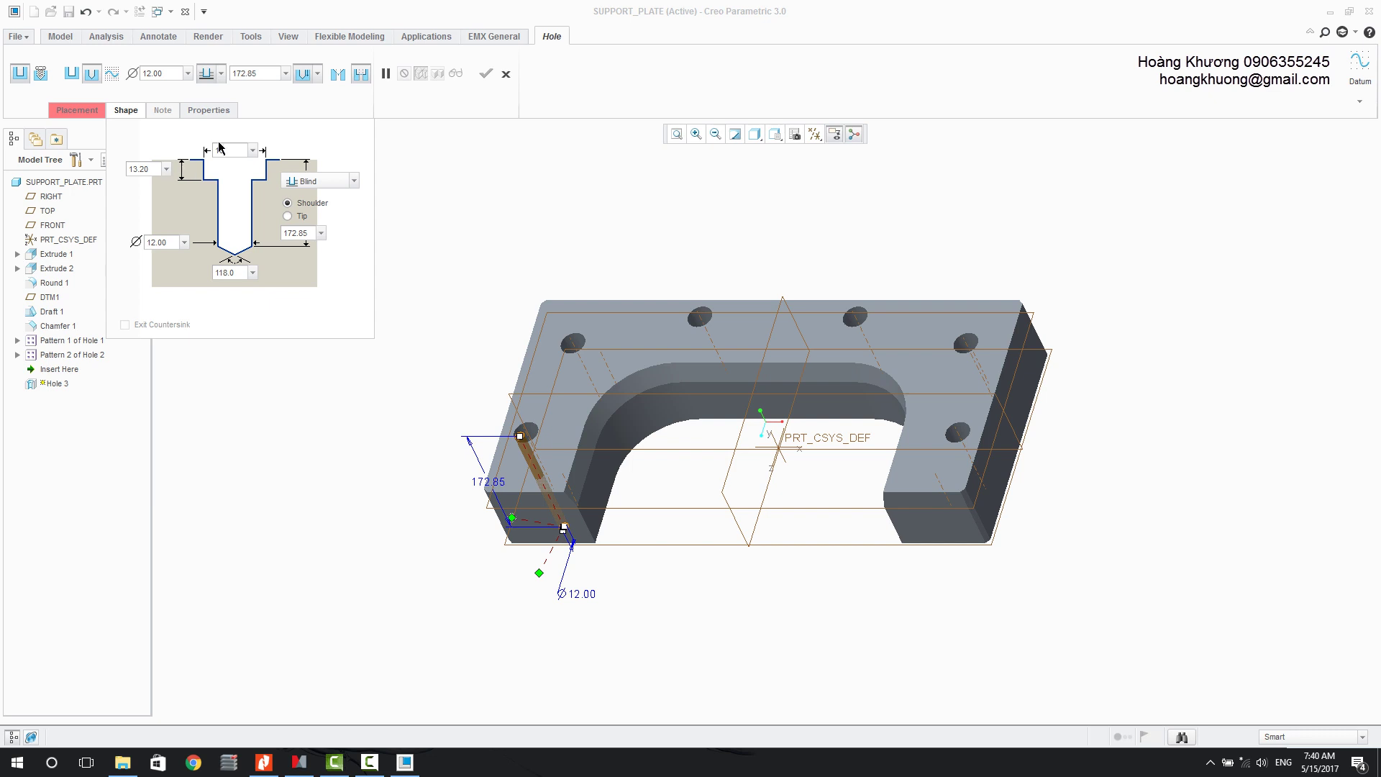
{"action": "double_click", "coordinate": [305, 234]}
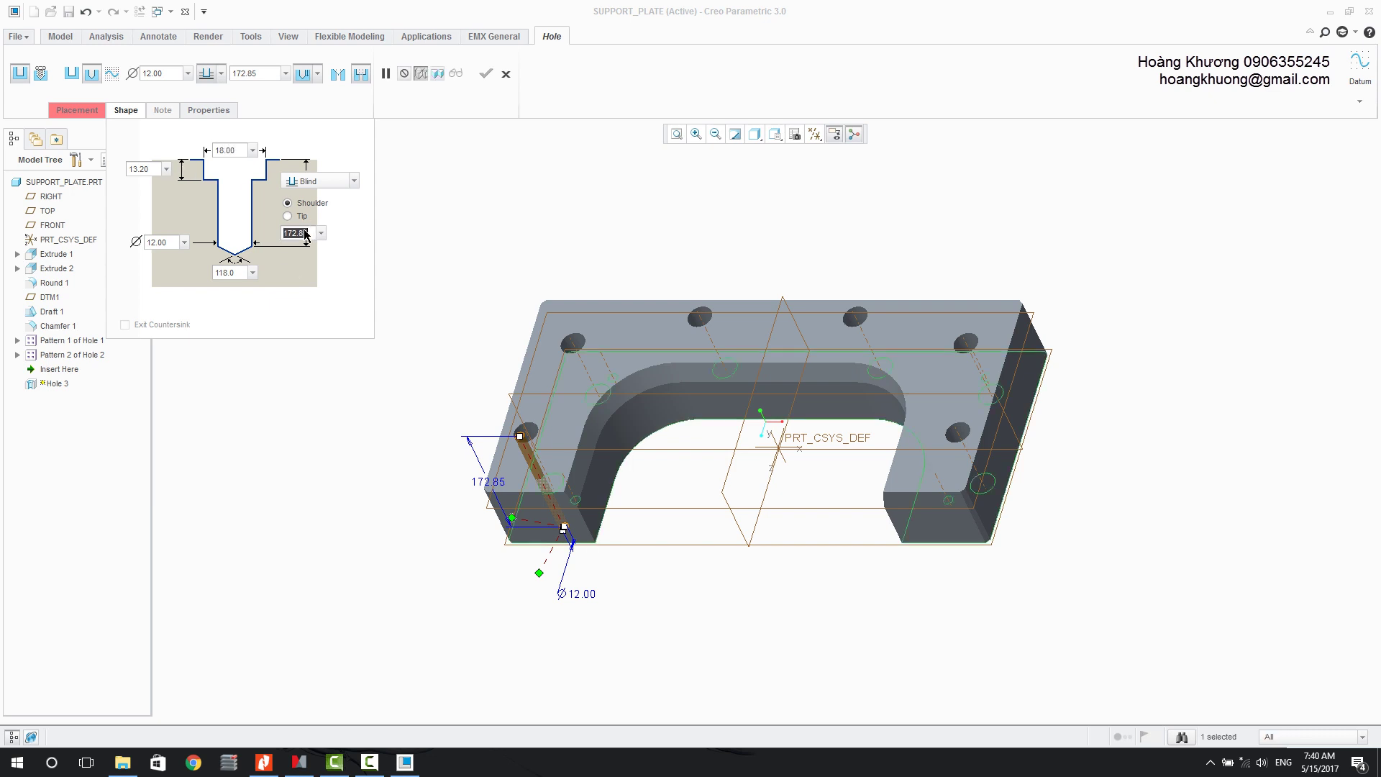
{"action": "double_click", "coordinate": [154, 170]}
{"action": "type", "text": "11"}
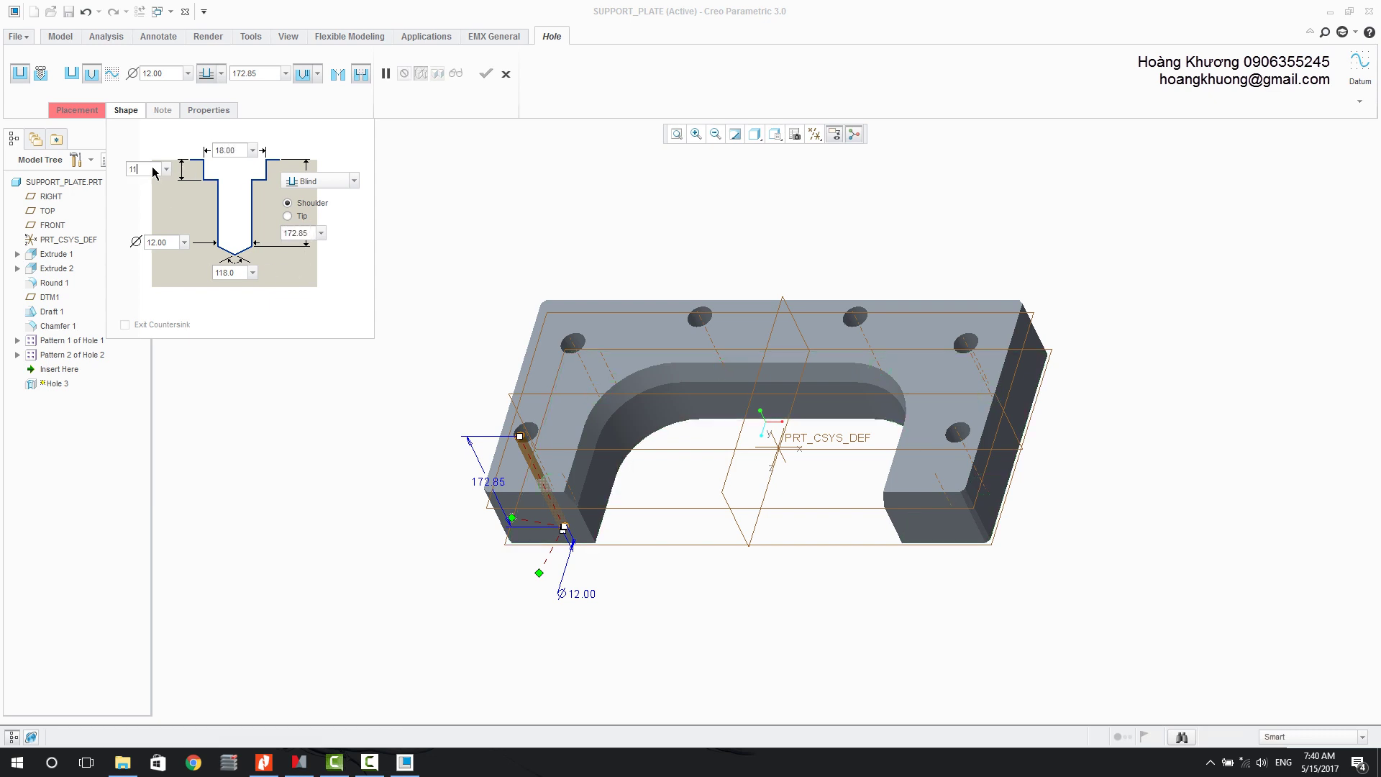
{"action": "left_click", "coordinate": [220, 73]}
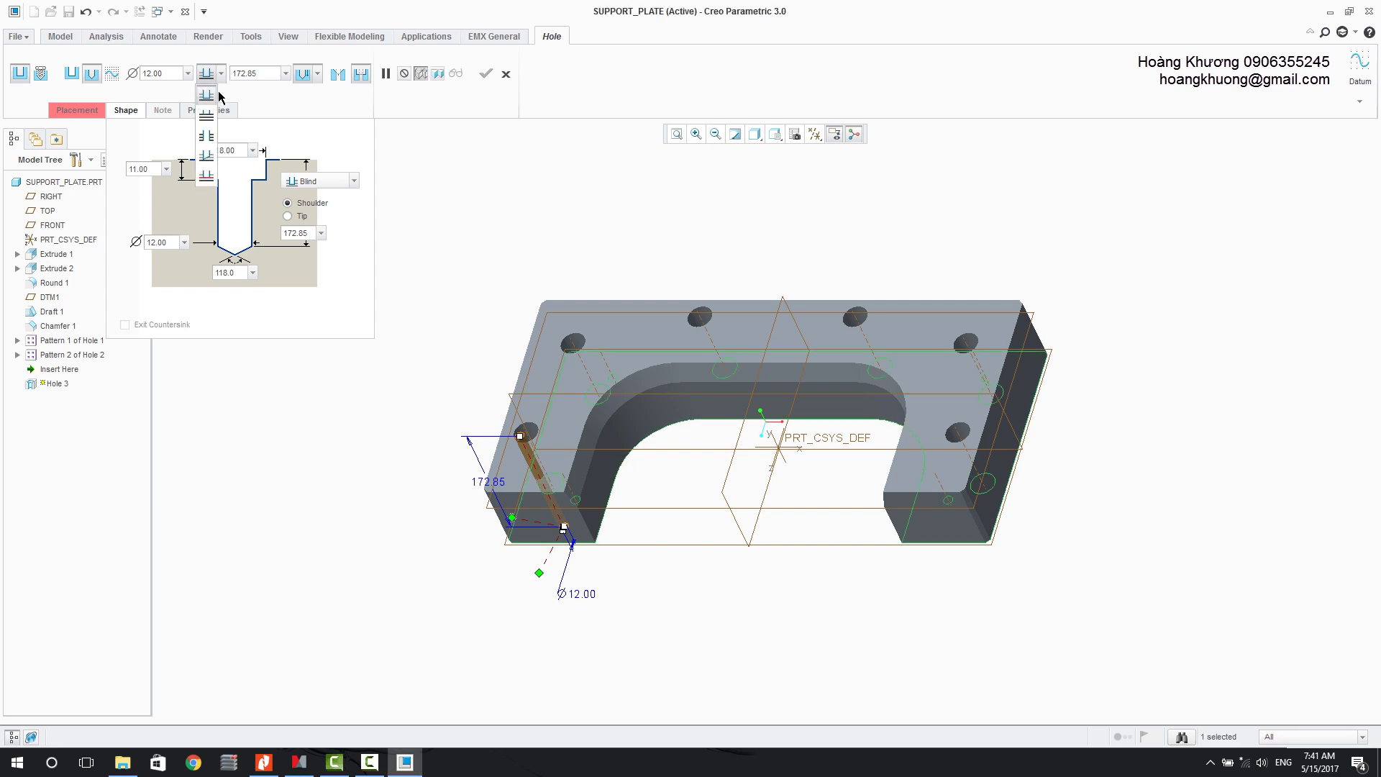
{"action": "left_click", "coordinate": [208, 136]}
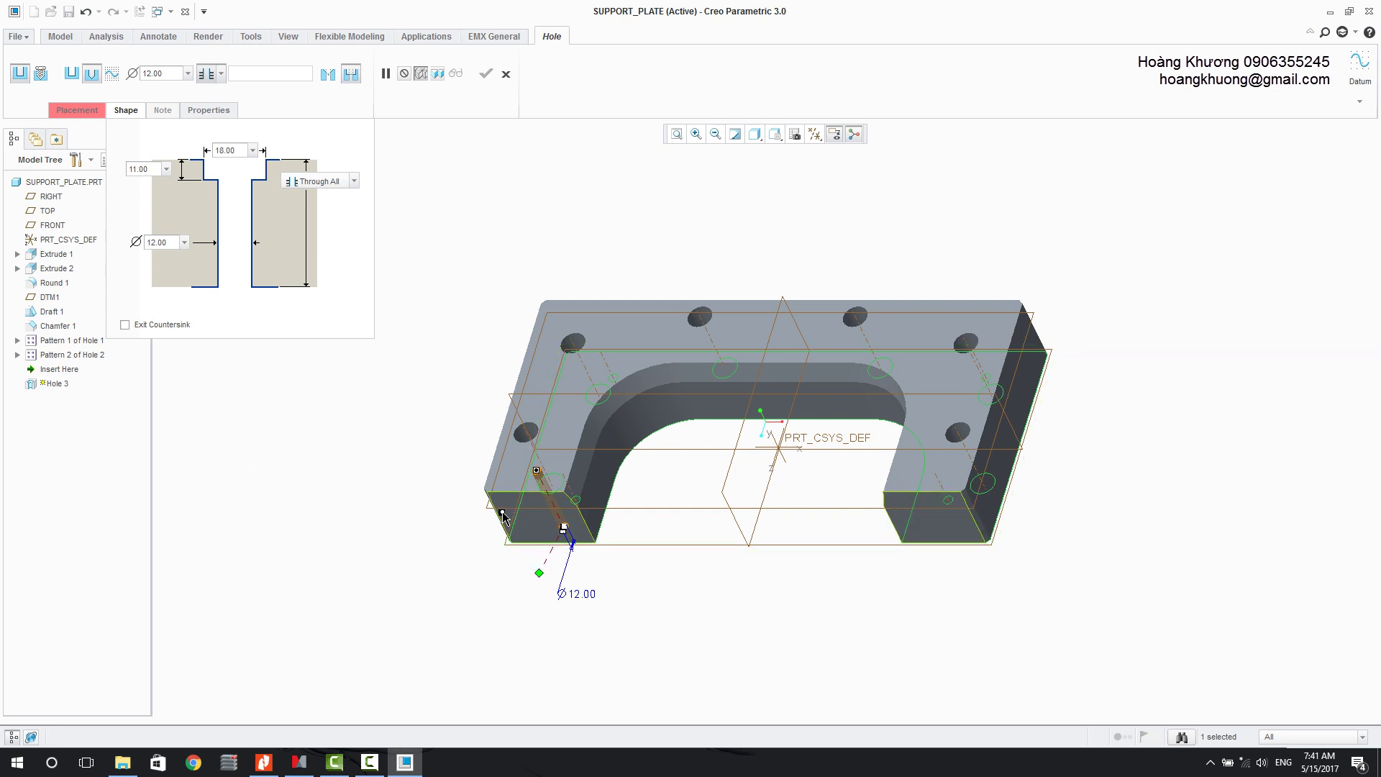
Step: Reference the counterbored hole's linear placement to the block's left side and rear
{"action": "left_click_drag", "start_coordinate": [512, 517], "coordinate": [502, 517]}
{"action": "left_click_drag", "start_coordinate": [538, 573], "coordinate": [637, 482]}
{"action": "left_click_drag", "start_coordinate": [638, 472], "coordinate": [513, 526]}
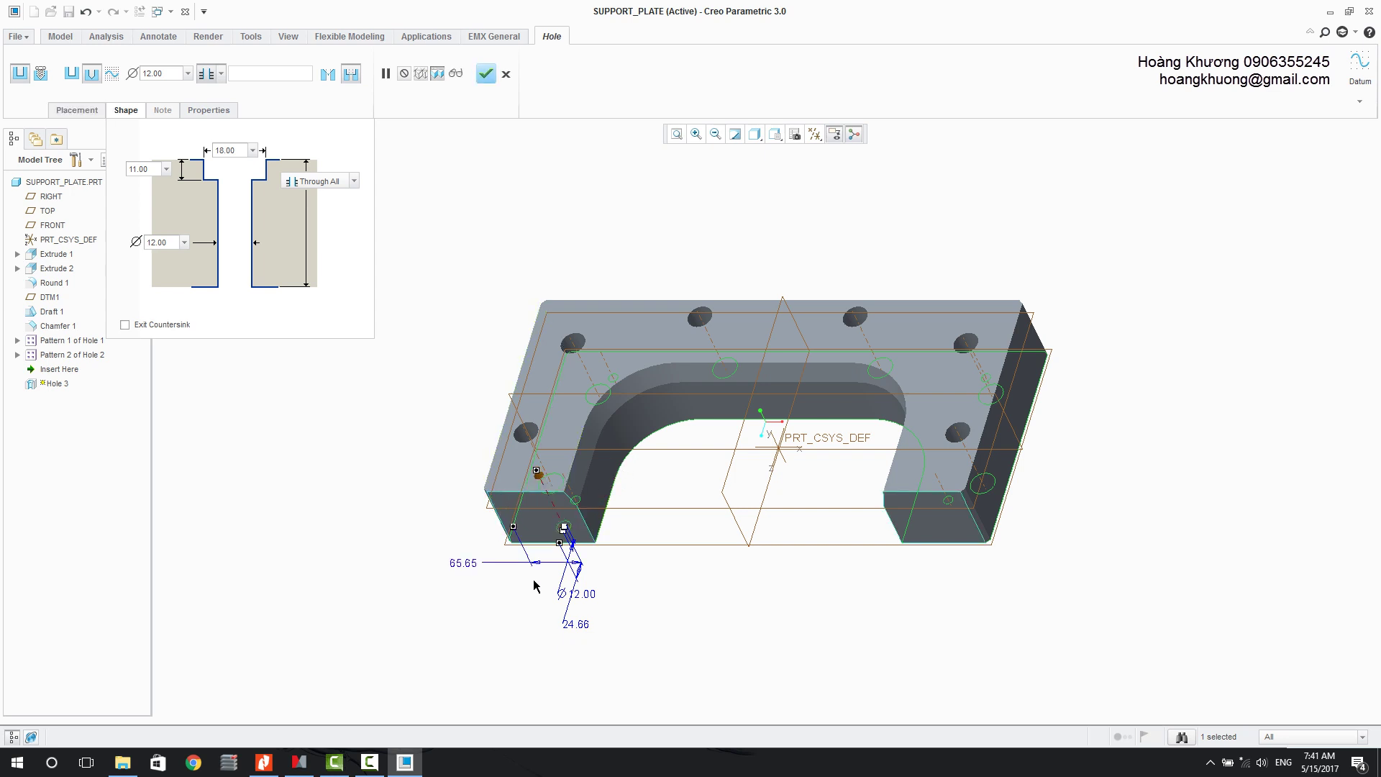
{"action": "right_click", "coordinate": [559, 541]}
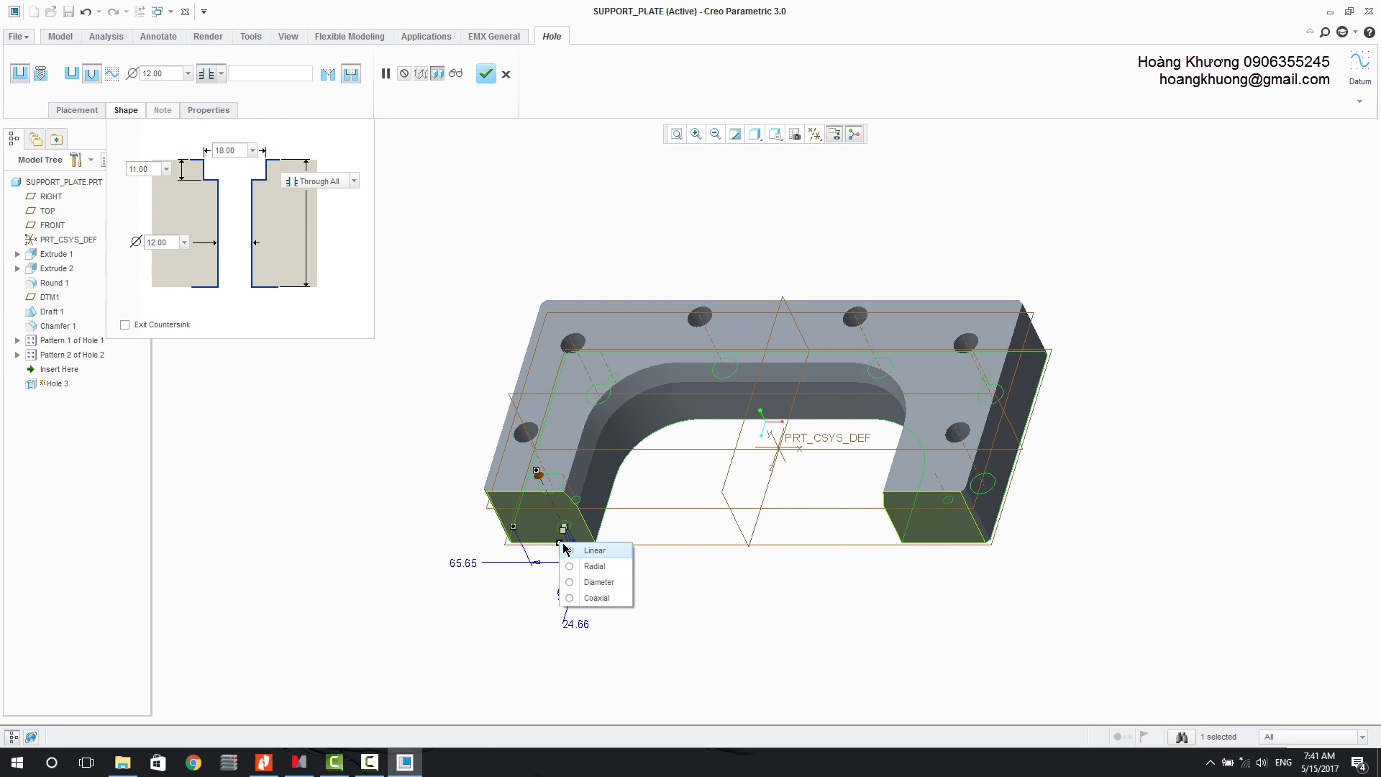
{"action": "left_click", "coordinate": [579, 550]}
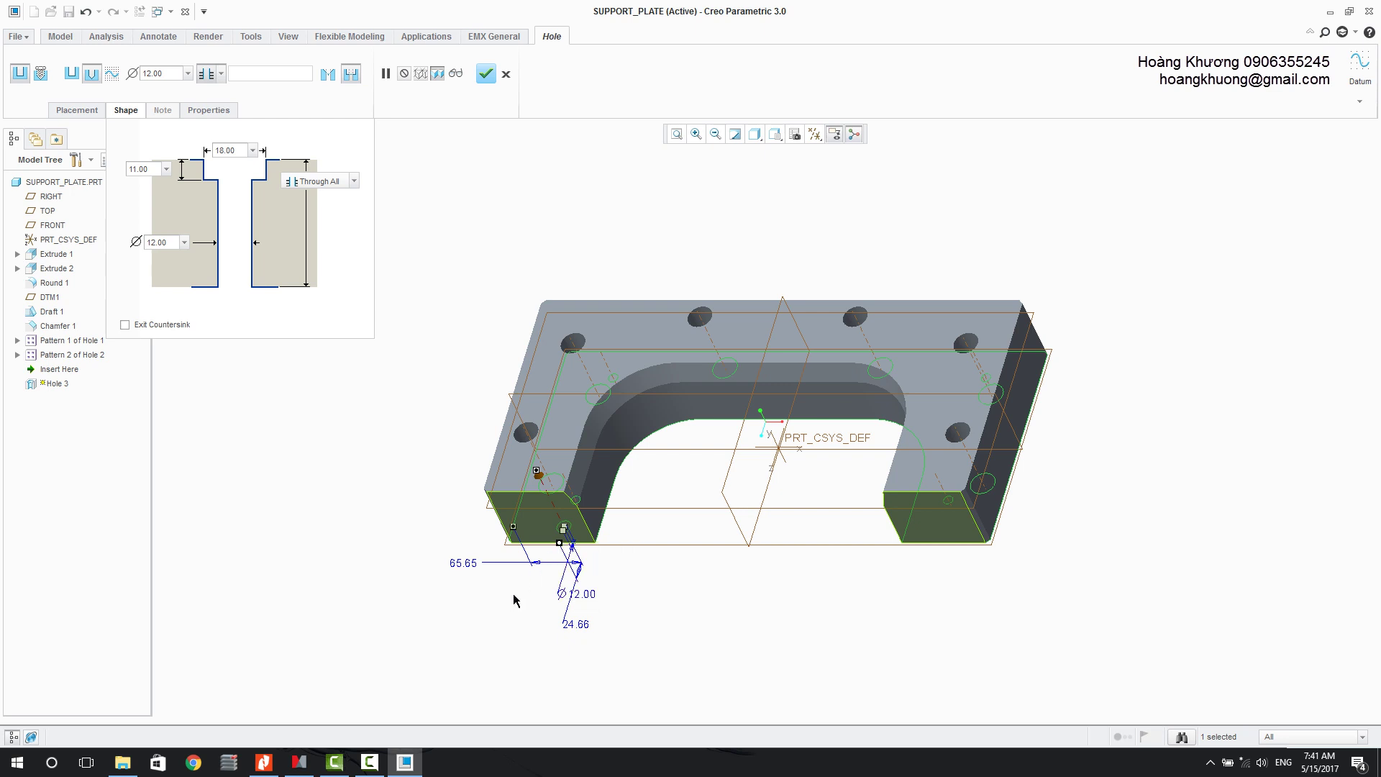
{"action": "right_click", "coordinate": [560, 543]}
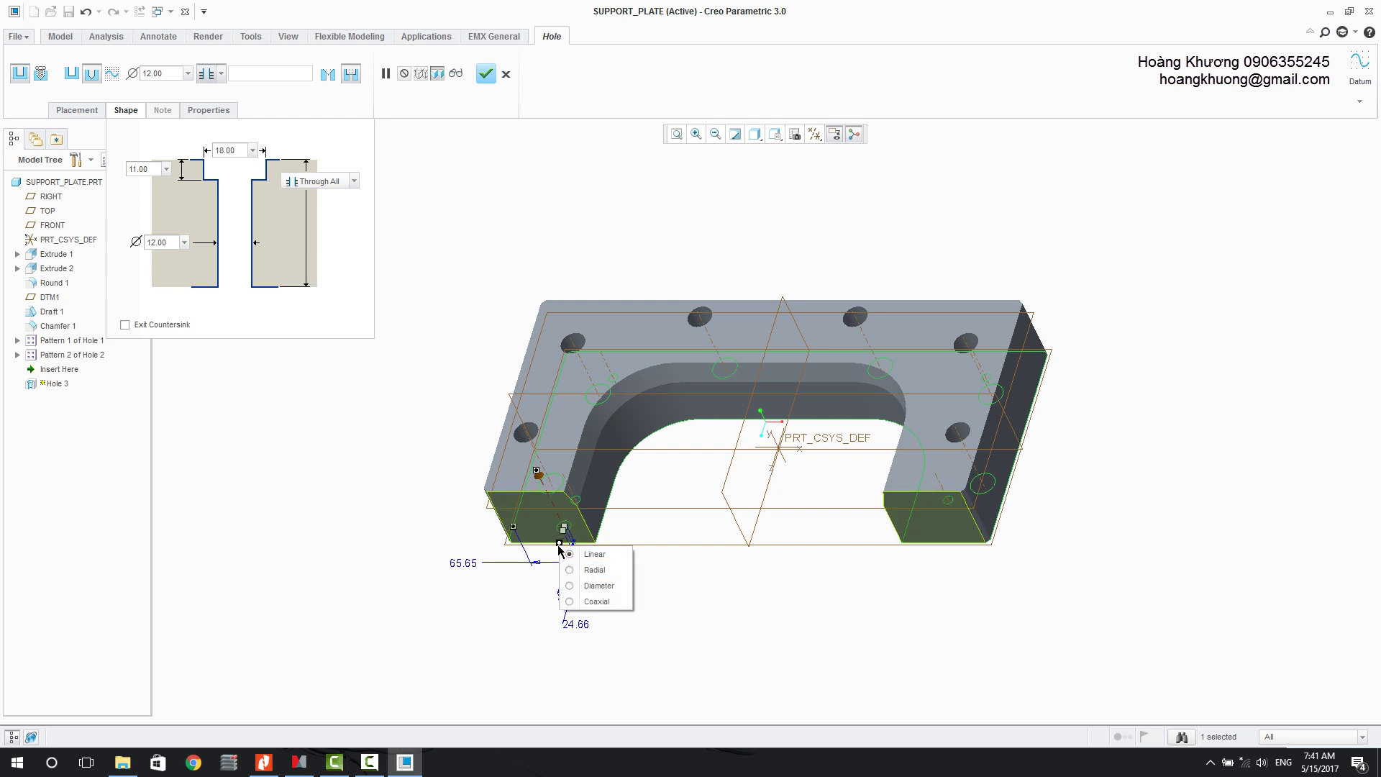
{"action": "left_click", "coordinate": [575, 554]}
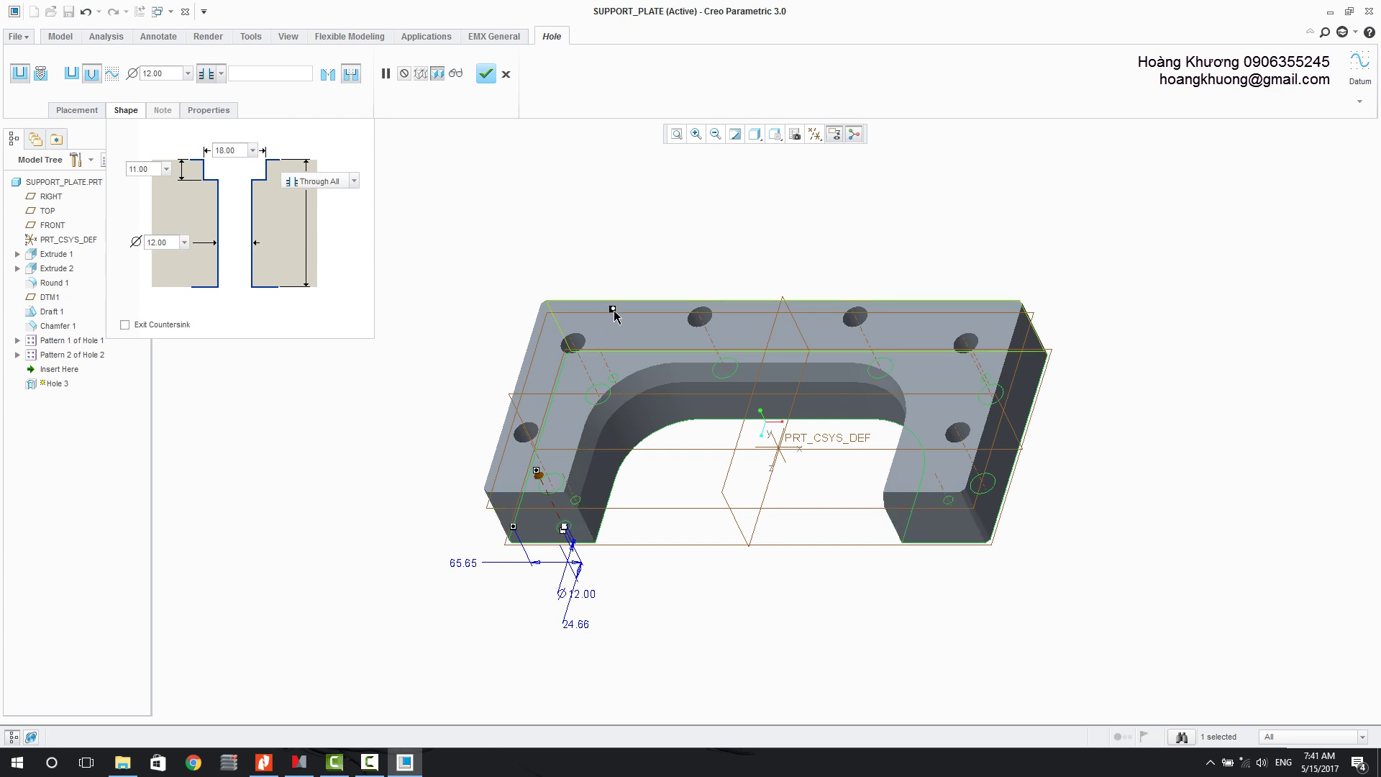
{"action": "left_click_drag", "start_coordinate": [607, 355], "coordinate": [618, 351]}
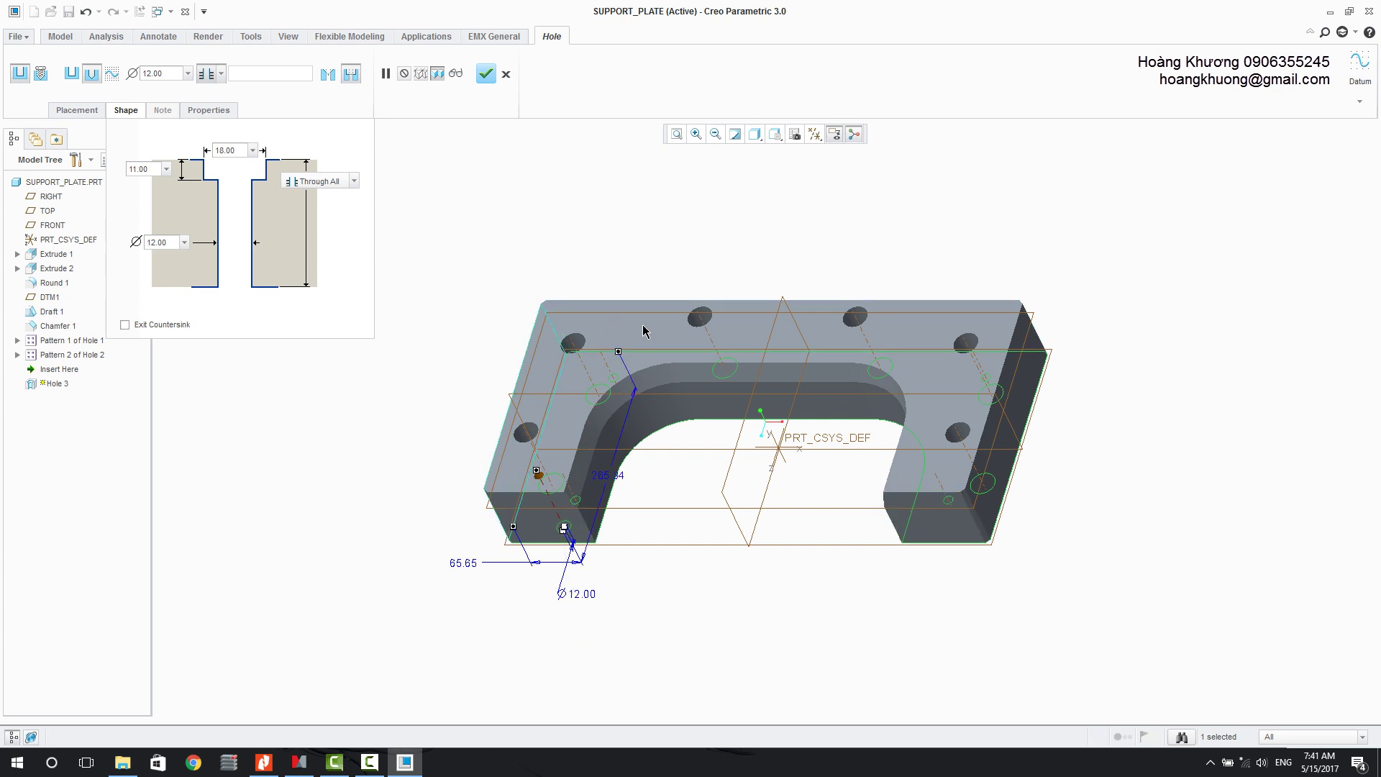
Step: Set the counterbored hole's offset from the block's left side to 70 mm
{"action": "double_click", "coordinate": [471, 564]}
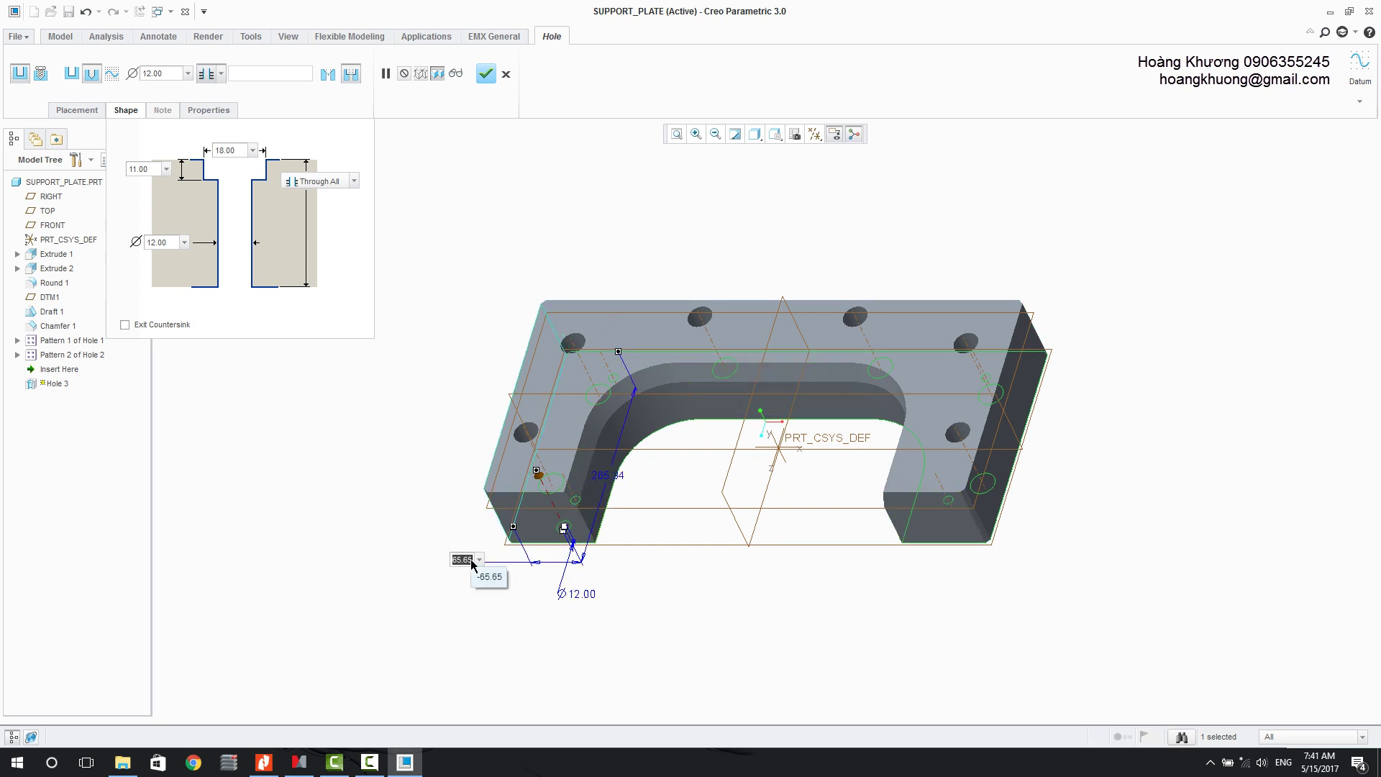
{"action": "type", "text": "70"}
{"action": "key", "text": "Return"}
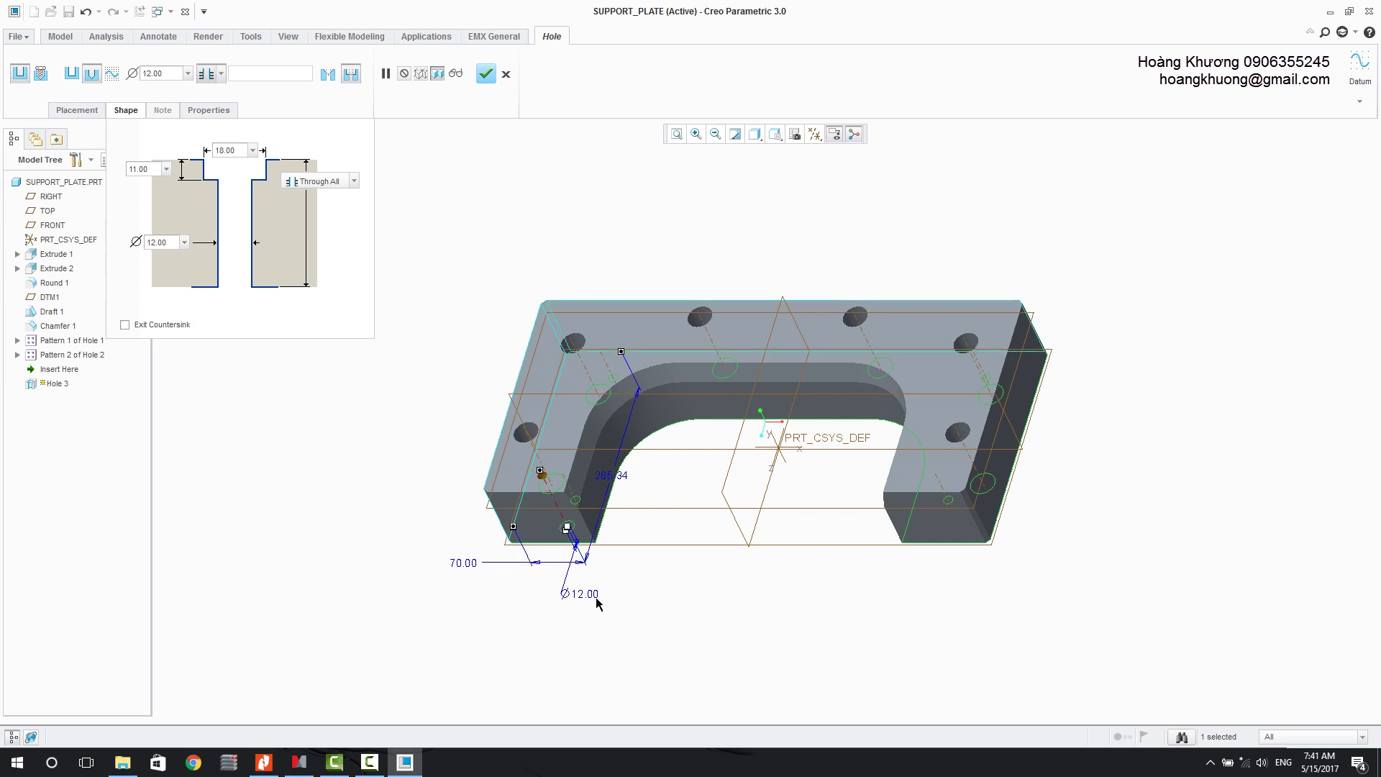
Step: Set the counterbored hole's offset from the block's rear to 245 mm and complete the hole
{"action": "double_click", "coordinate": [618, 481]}
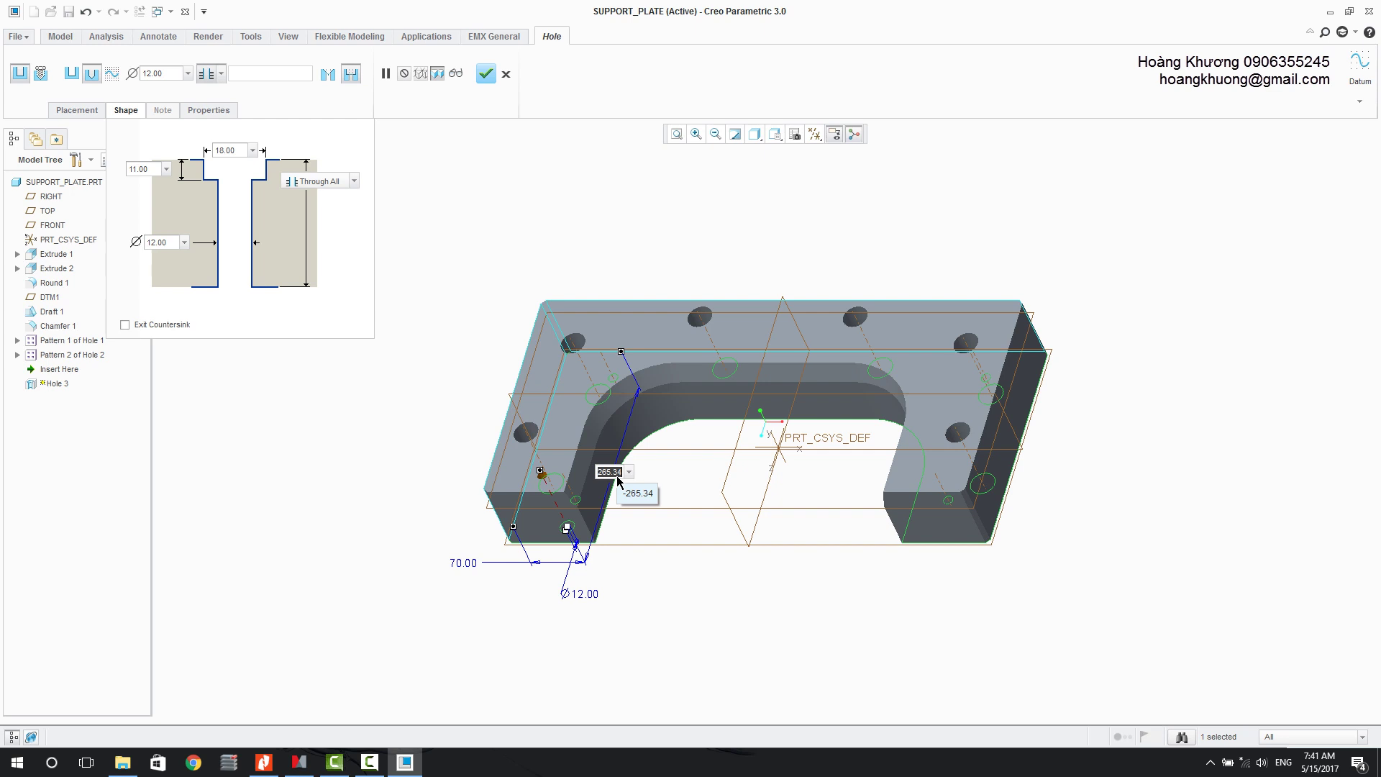
{"action": "type", "text": "245"}
{"action": "key", "text": "Return"}
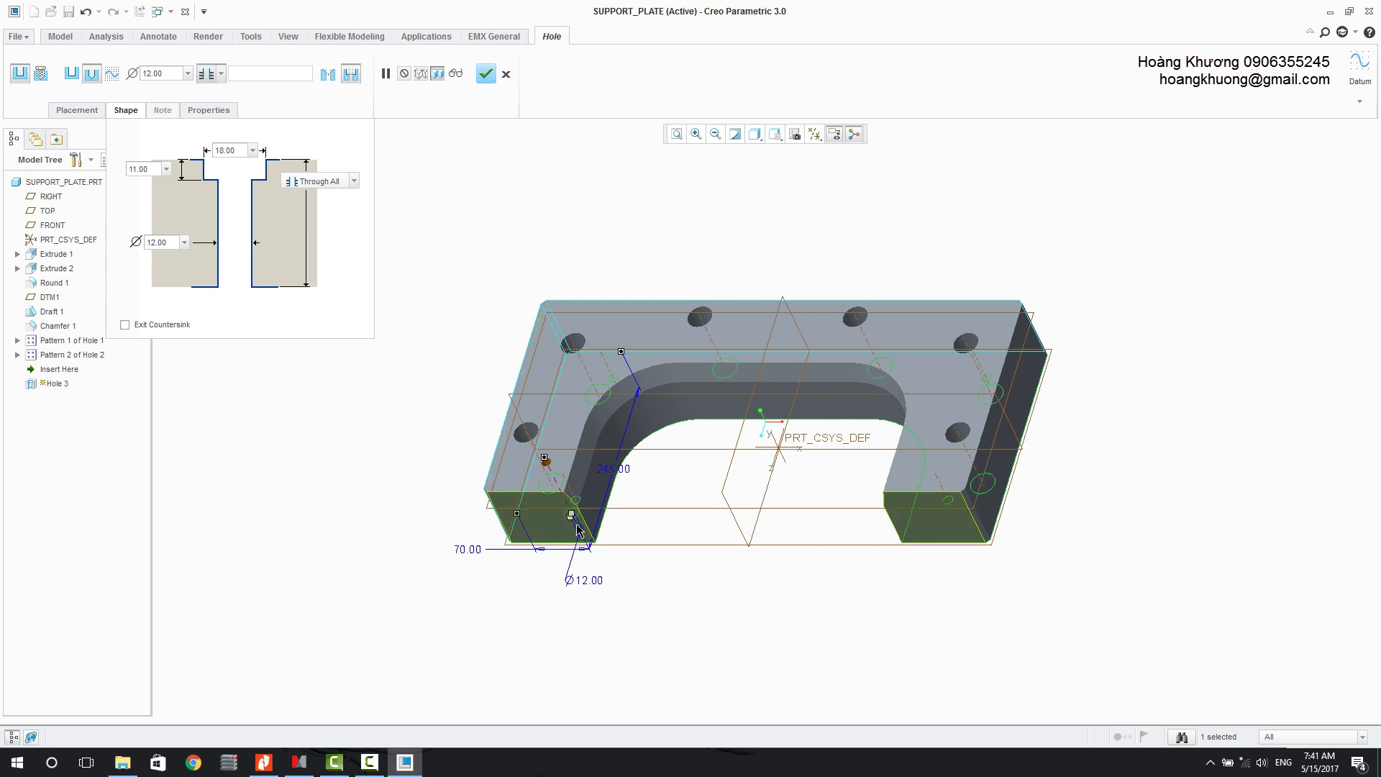
{"action": "left_click", "coordinate": [486, 74]}
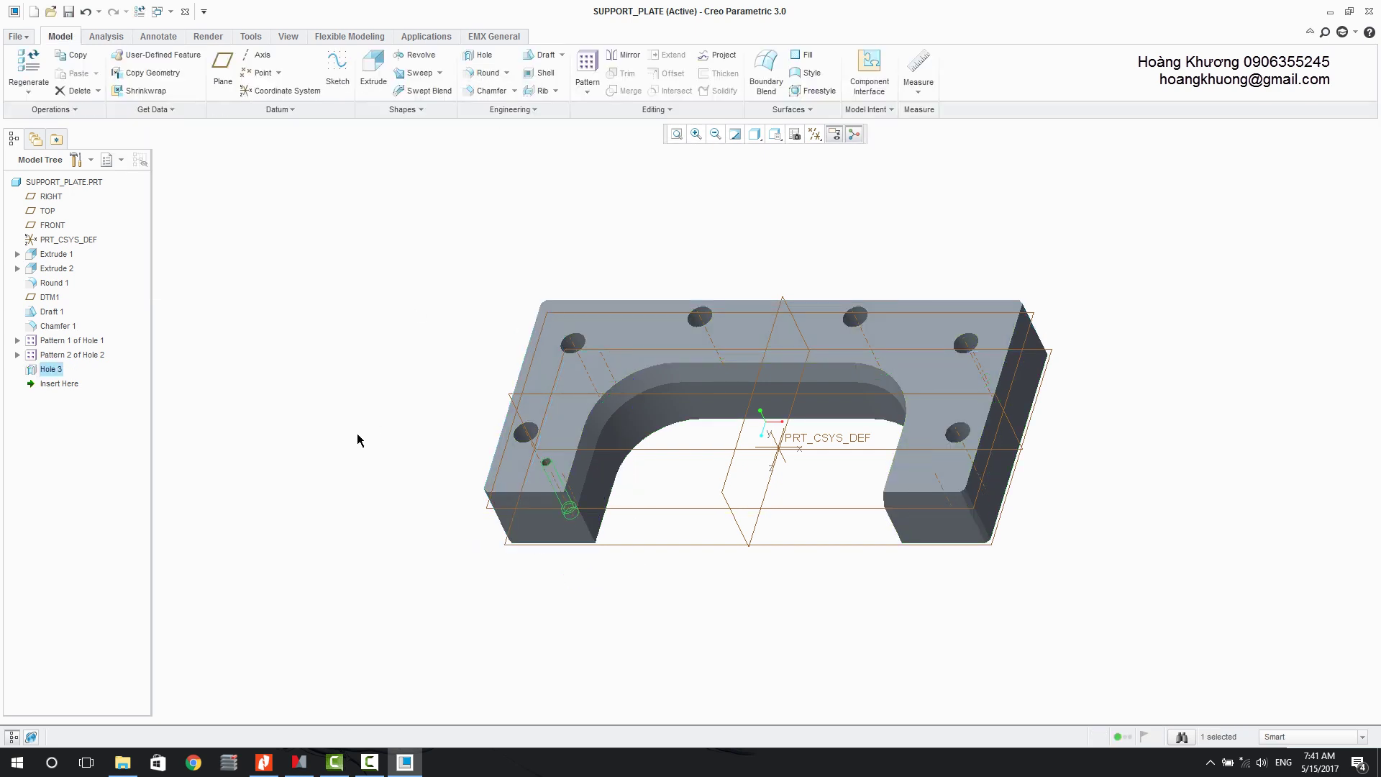
Step: Create a table-driven pattern of the counterbored hole, using its 70 mm and 245 mm placement dimensions as the table columns
{"action": "left_click", "coordinate": [587, 69]}
{"action": "left_click", "coordinate": [63, 73]}
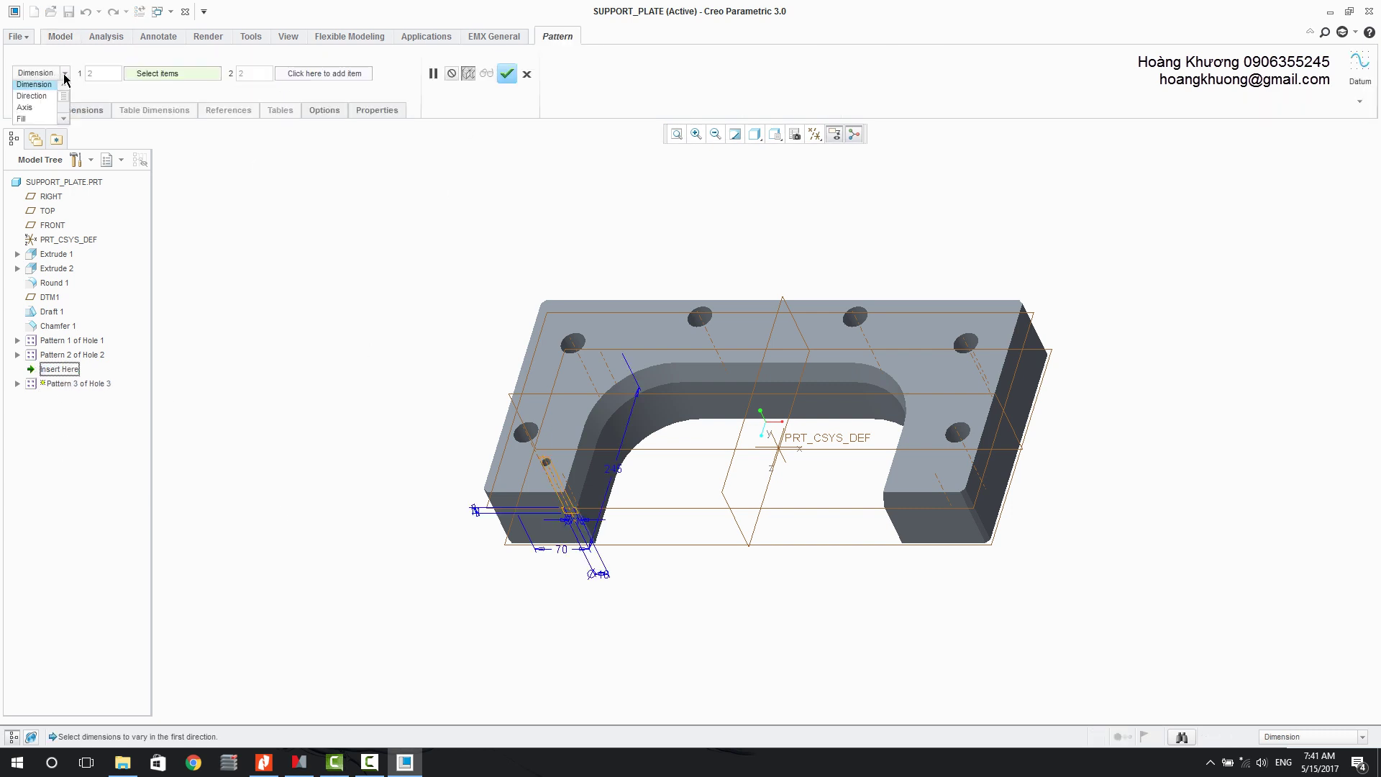
{"action": "scroll", "coordinate": [62, 108], "scroll_direction": "down", "scroll_amount": 3}
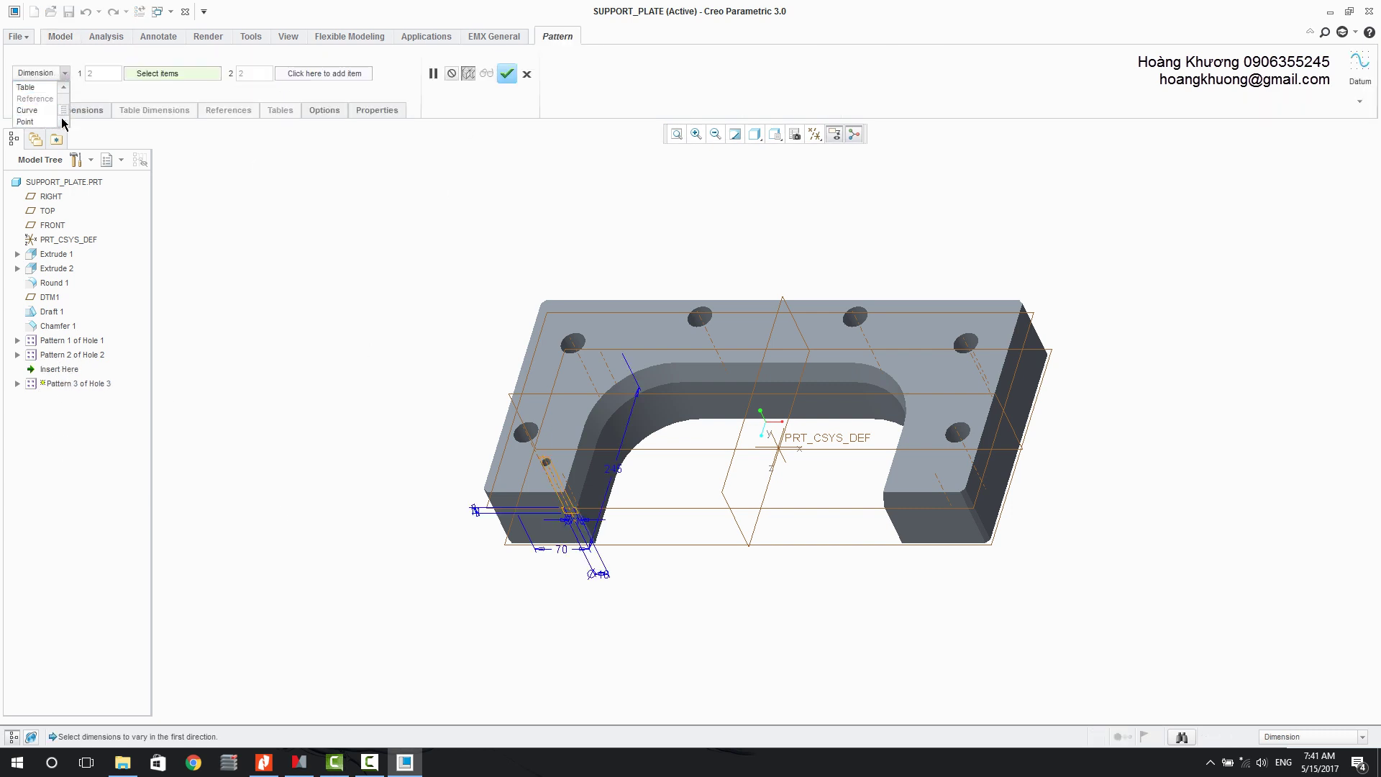
{"action": "left_click", "coordinate": [43, 87]}
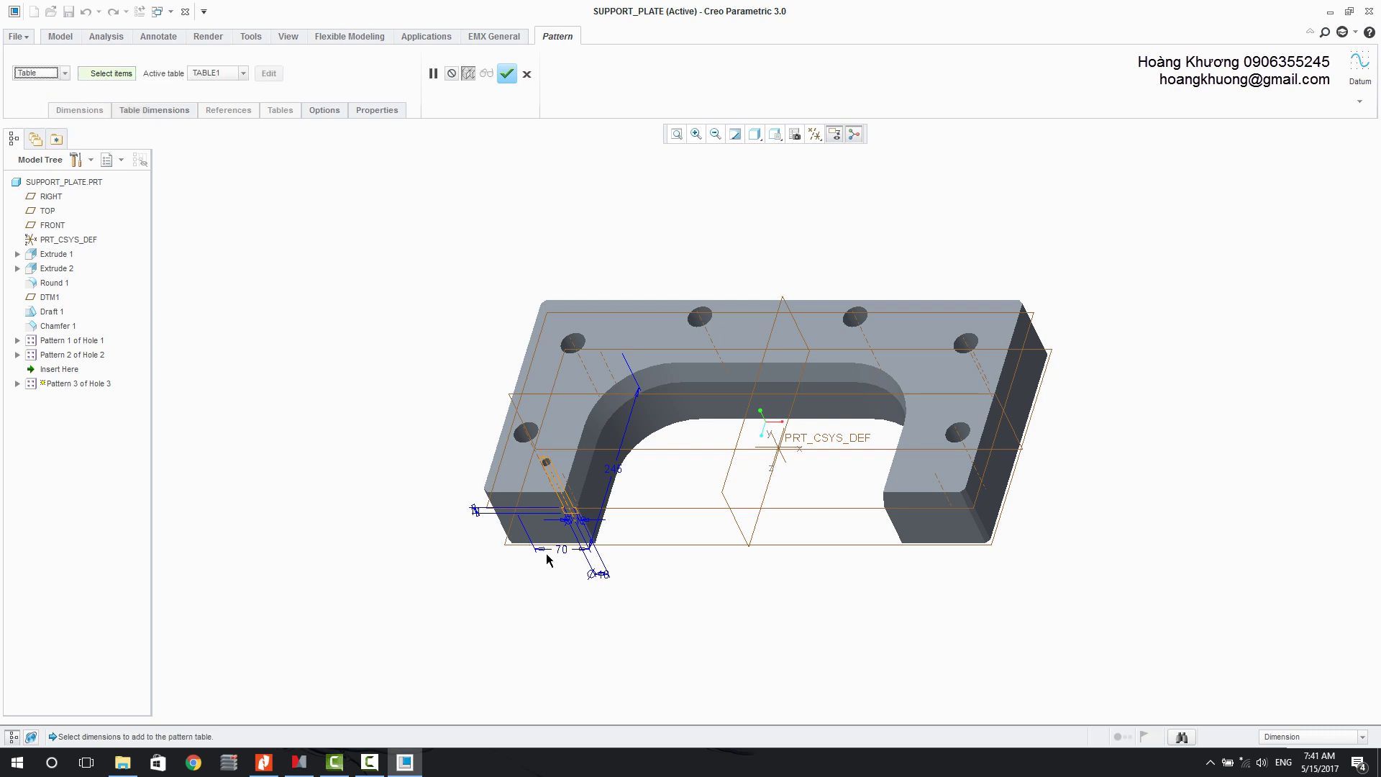
{"action": "scroll", "coordinate": [561, 567], "scroll_direction": "down", "scroll_amount": 5}
{"action": "left_click", "coordinate": [554, 462]}
{"action": "scroll", "coordinate": [552, 626], "scroll_direction": "up", "scroll_amount": 2}
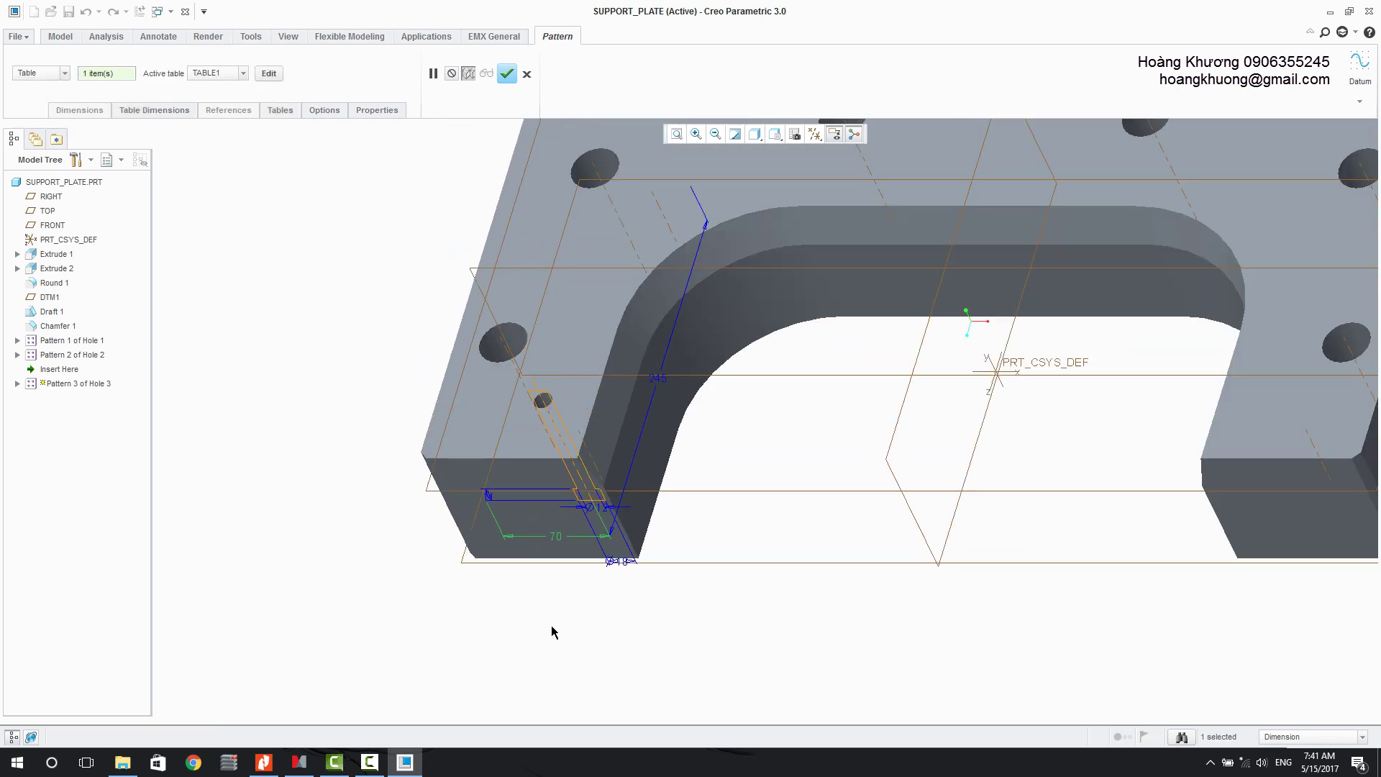
{"action": "left_click", "coordinate": [657, 381], "text": "ctrl"}
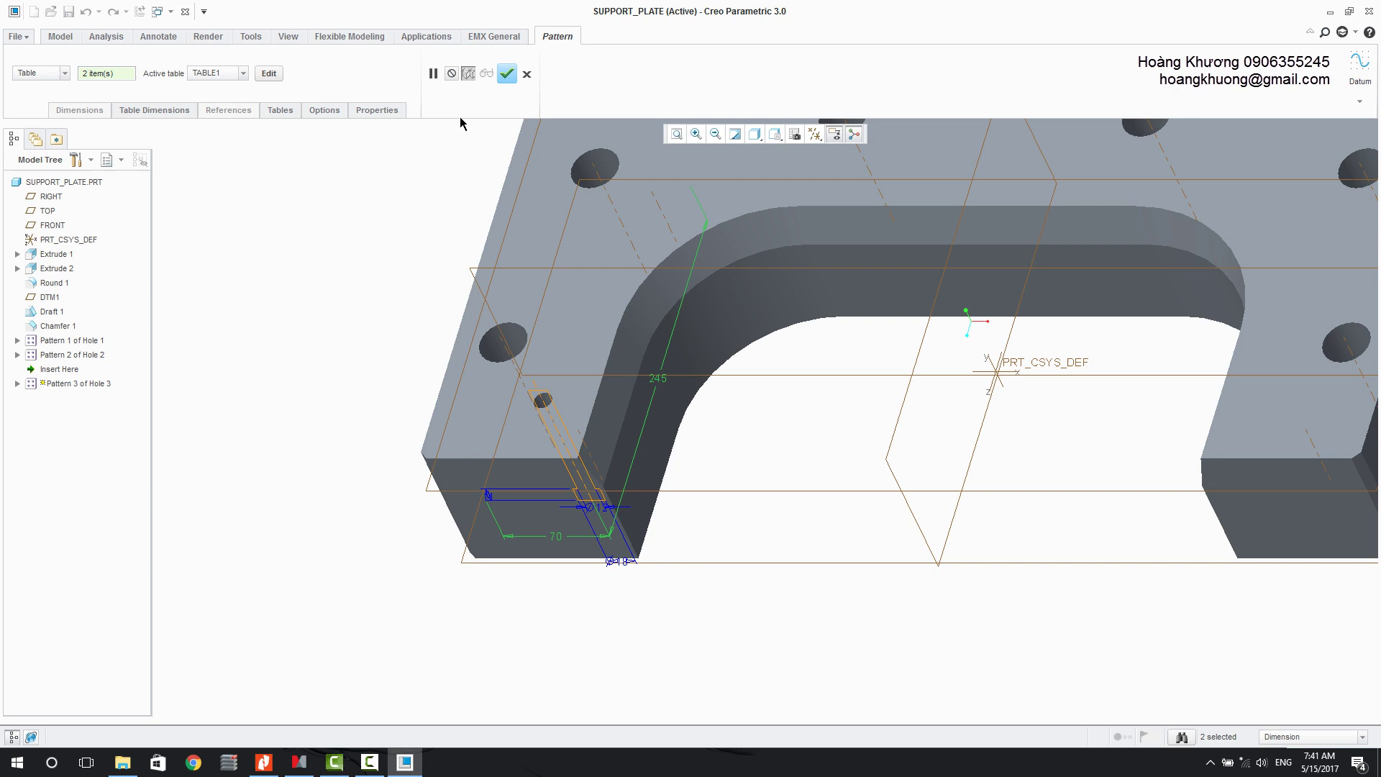
Step: Edit the pattern table TABLE1 and enter the index numbers 2 through 9 in rows R12 to R19
{"action": "left_click", "coordinate": [268, 72]}
{"action": "left_click", "coordinate": [651, 388]}
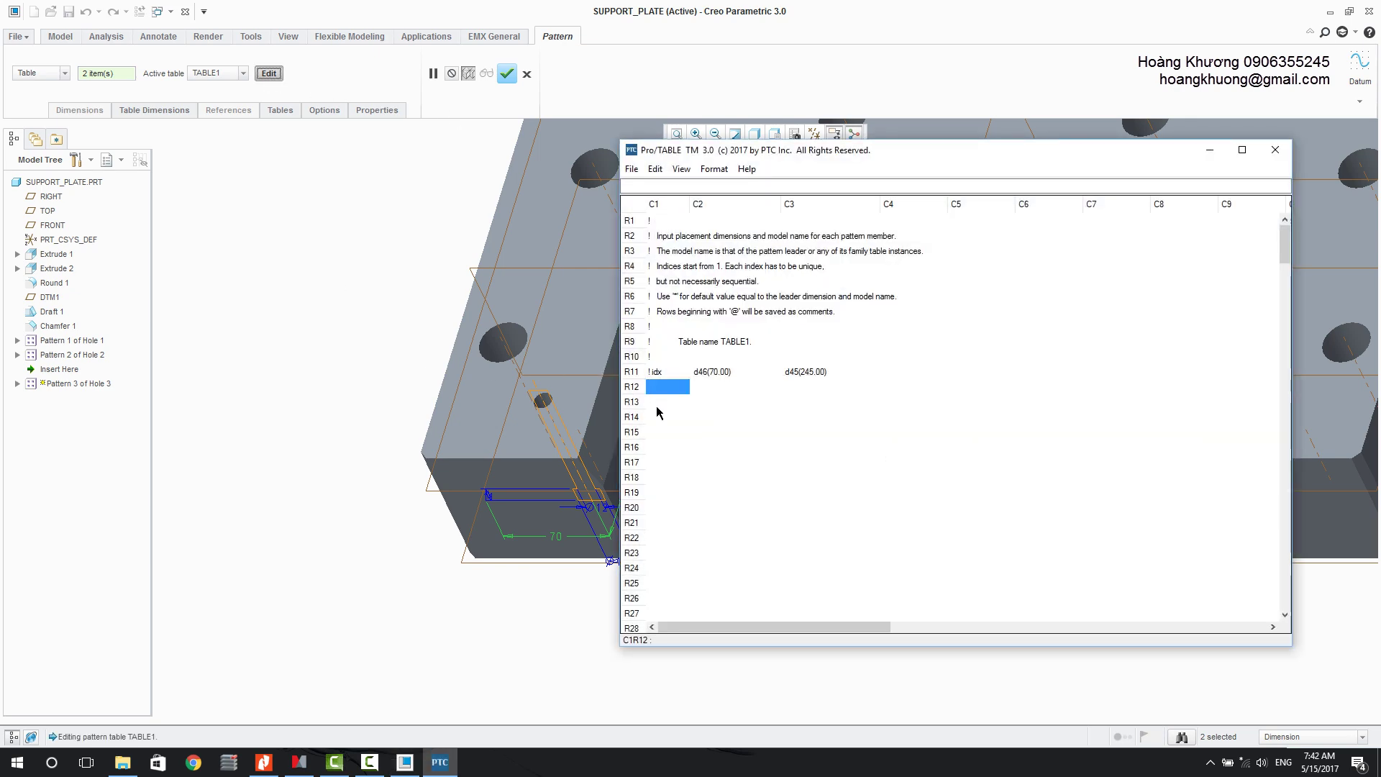
{"action": "type", "text": "2"}
{"action": "left_click", "coordinate": [676, 407]}
{"action": "type", "text": "3"}
{"action": "left_click", "coordinate": [676, 416]}
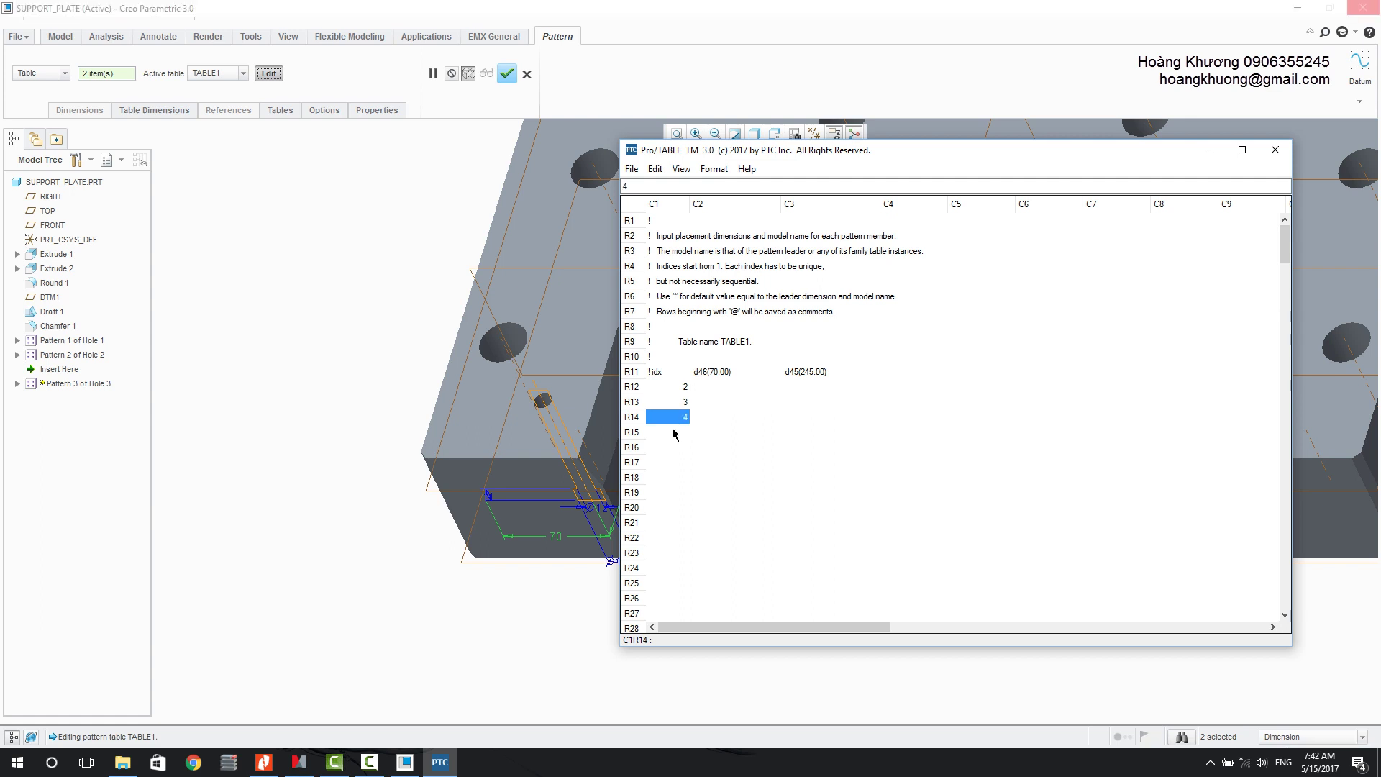
{"action": "type", "text": "4"}
{"action": "left_click", "coordinate": [672, 431]}
{"action": "type", "text": "5"}
{"action": "left_click", "coordinate": [672, 447]}
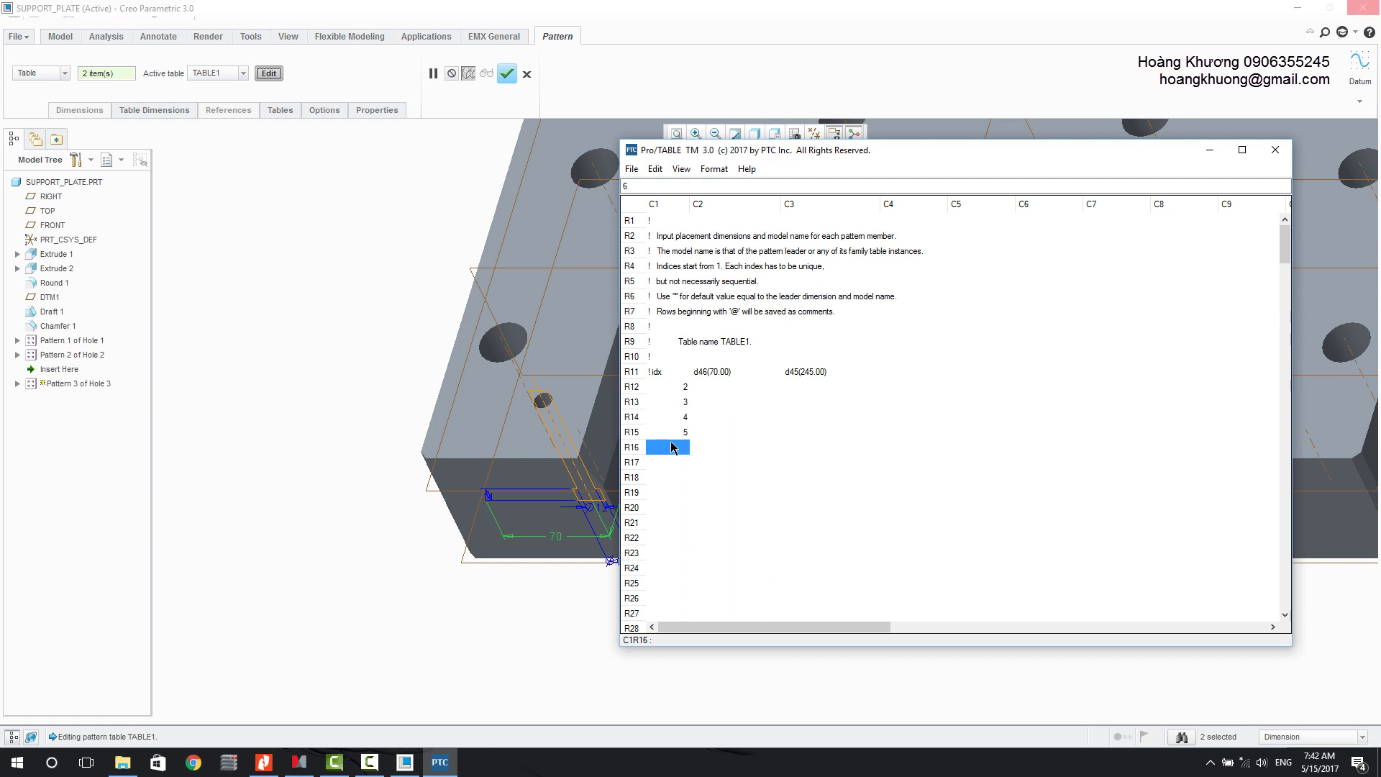
{"action": "type", "text": "6"}
{"action": "left_click", "coordinate": [676, 463]}
{"action": "type", "text": "7"}
{"action": "left_click", "coordinate": [674, 476]}
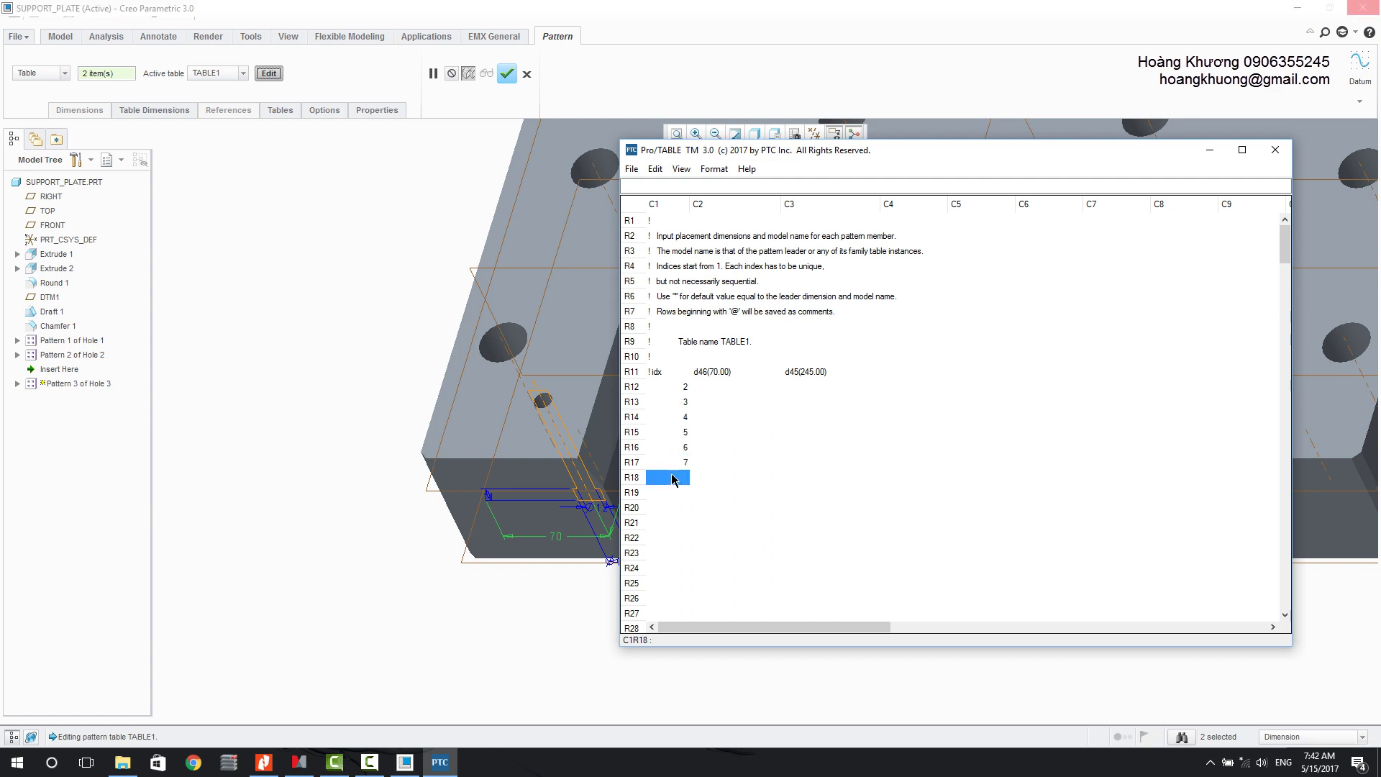
{"action": "type", "text": "8"}
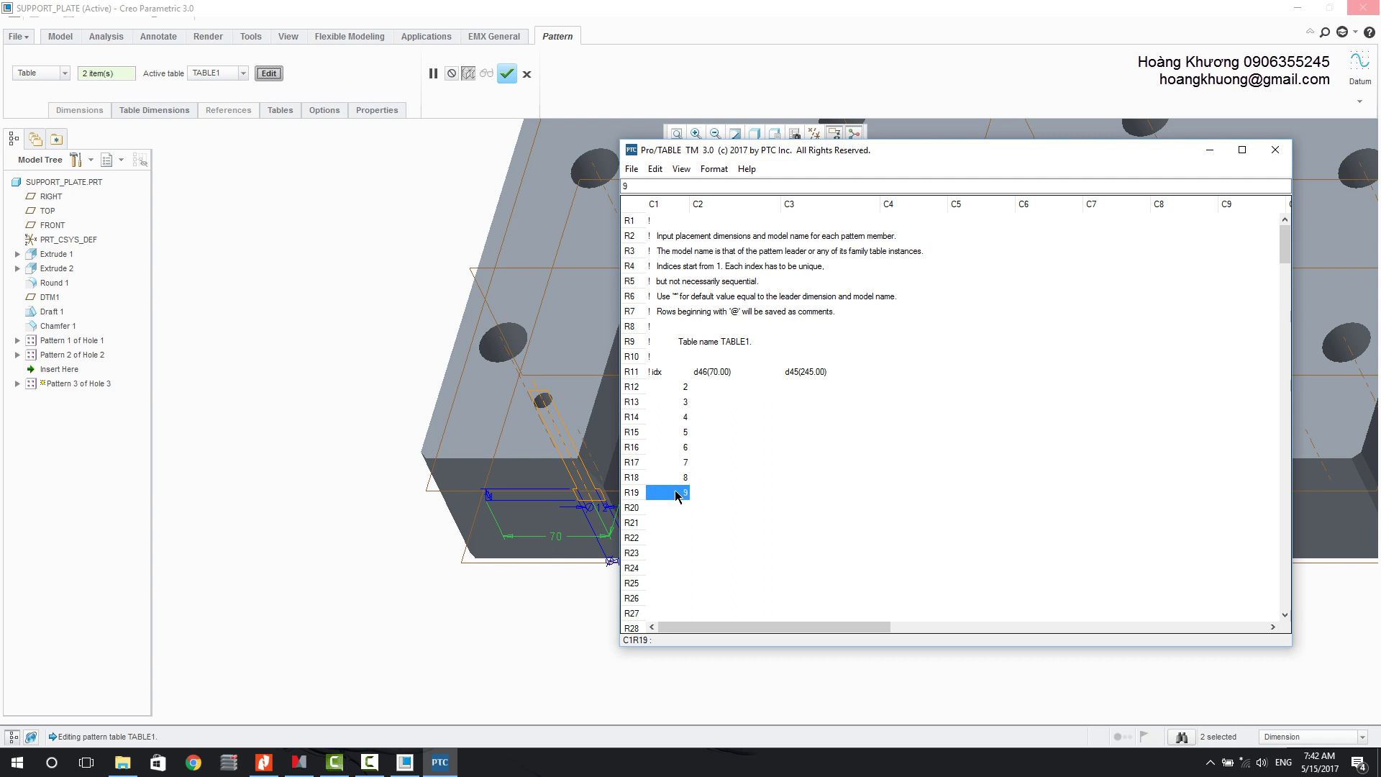
{"action": "left_click", "coordinate": [676, 495]}
{"action": "type", "text": "9"}
Step: Enter the placement values 70 and 155 for pattern index 2, and 130 and 75 for index 3
{"action": "left_click", "coordinate": [718, 388]}
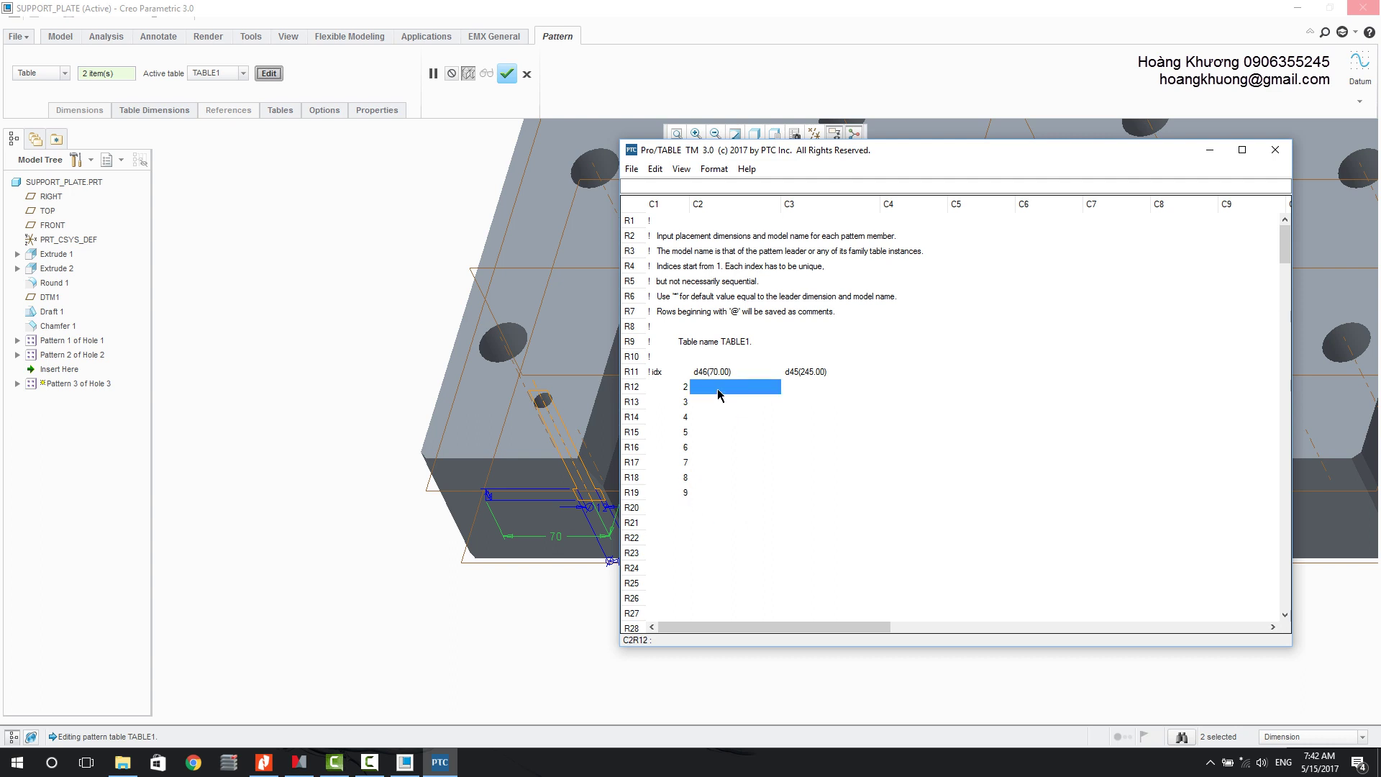
{"action": "type", "text": "70"}
{"action": "left_click", "coordinate": [806, 389]}
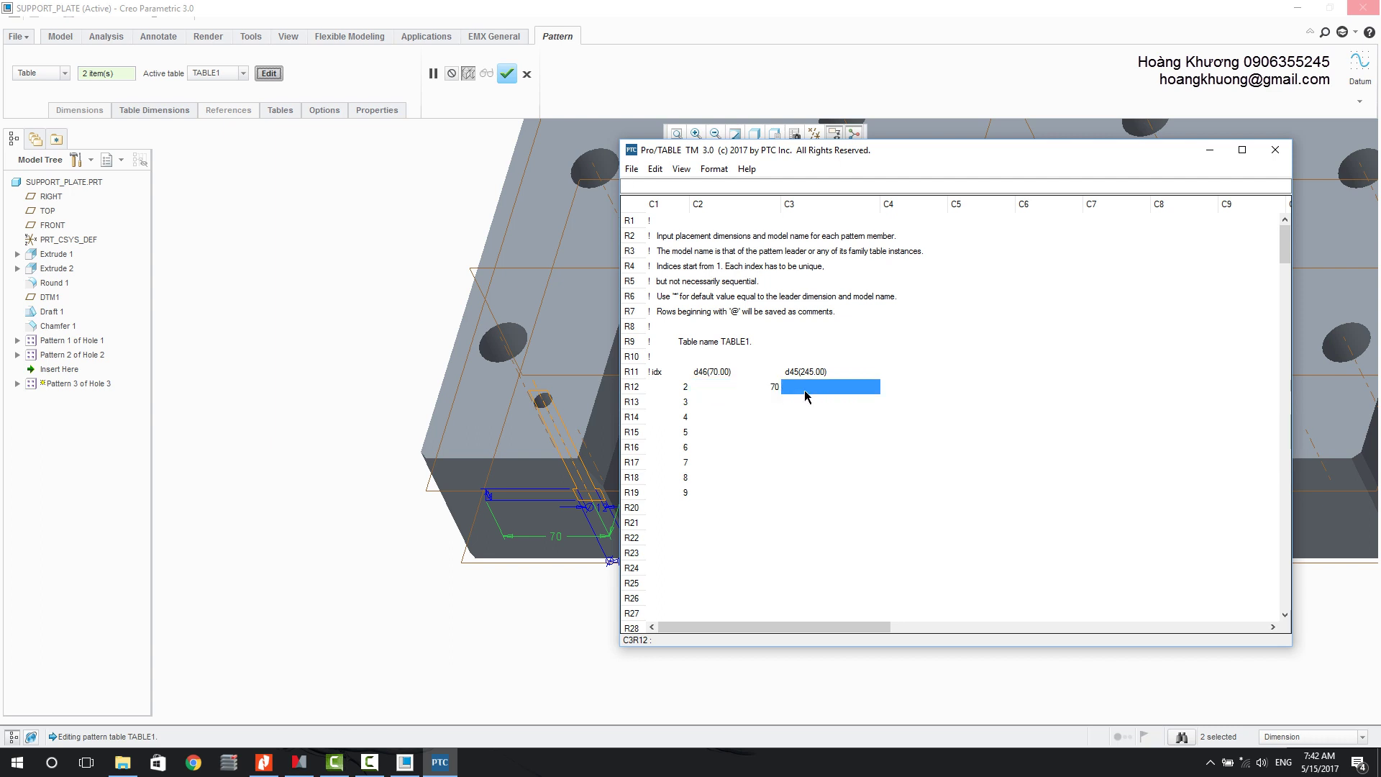
{"action": "type", "text": "155"}
{"action": "left_click", "coordinate": [761, 405]}
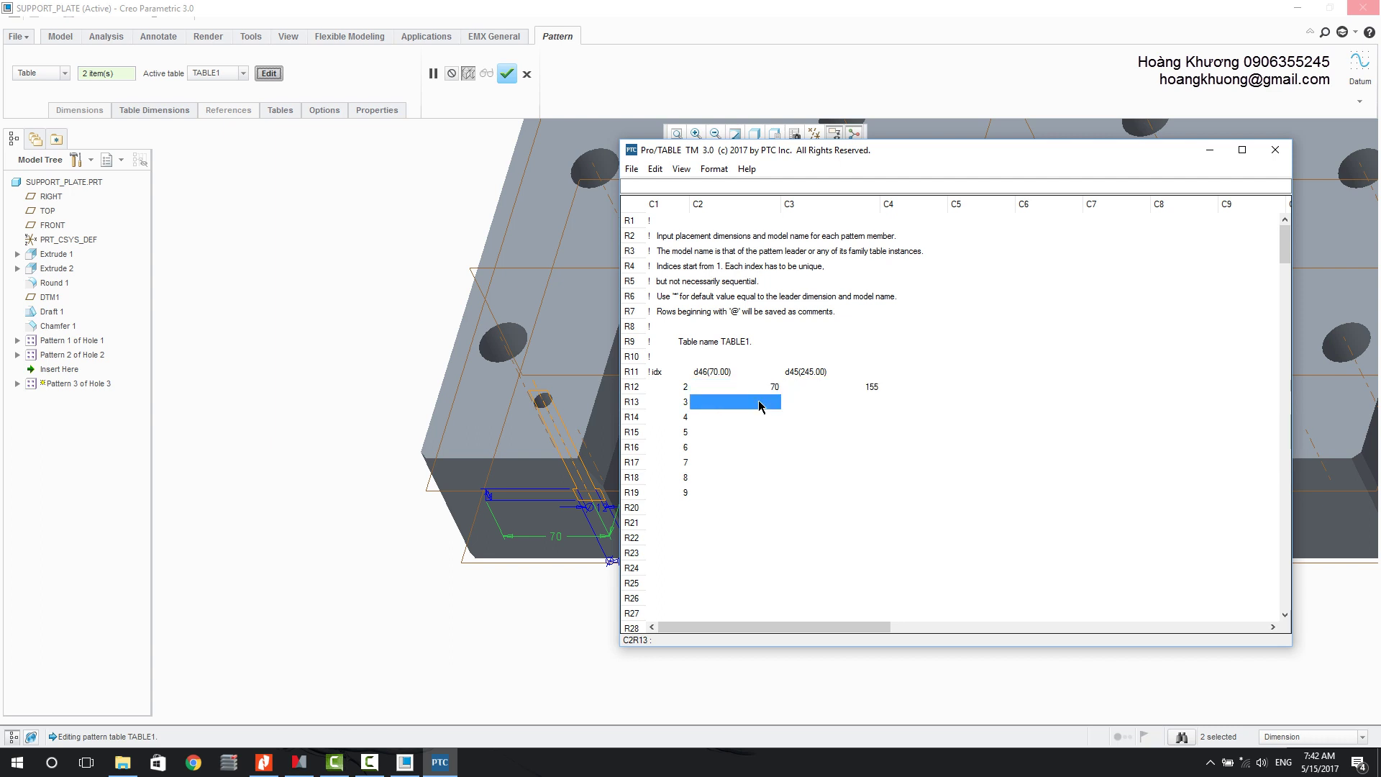
{"action": "type", "text": "130"}
{"action": "left_click", "coordinate": [802, 407]}
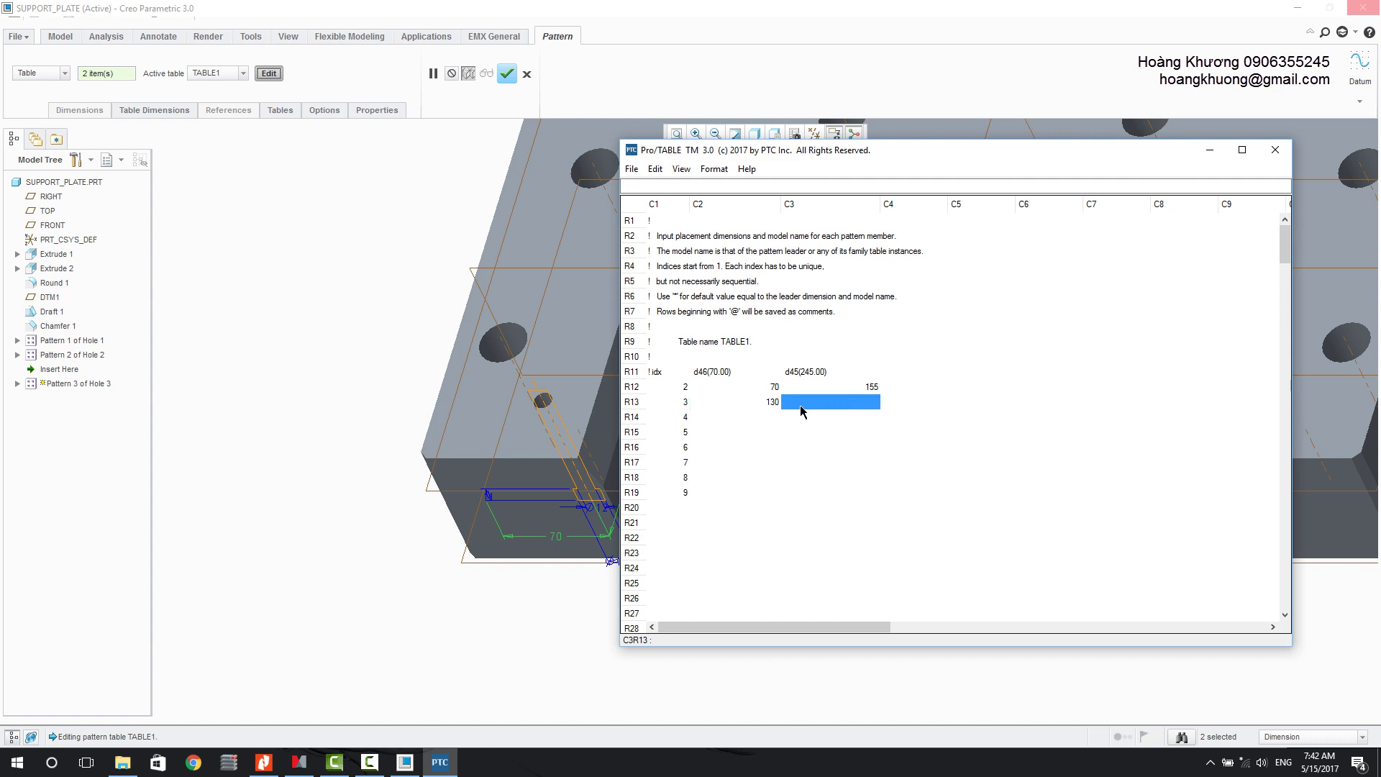
{"action": "type", "text": "75"}
Step: Enter the placement values 230 and 65 for pattern index 4, and 310 and 65 for index 5
{"action": "left_click", "coordinate": [772, 417]}
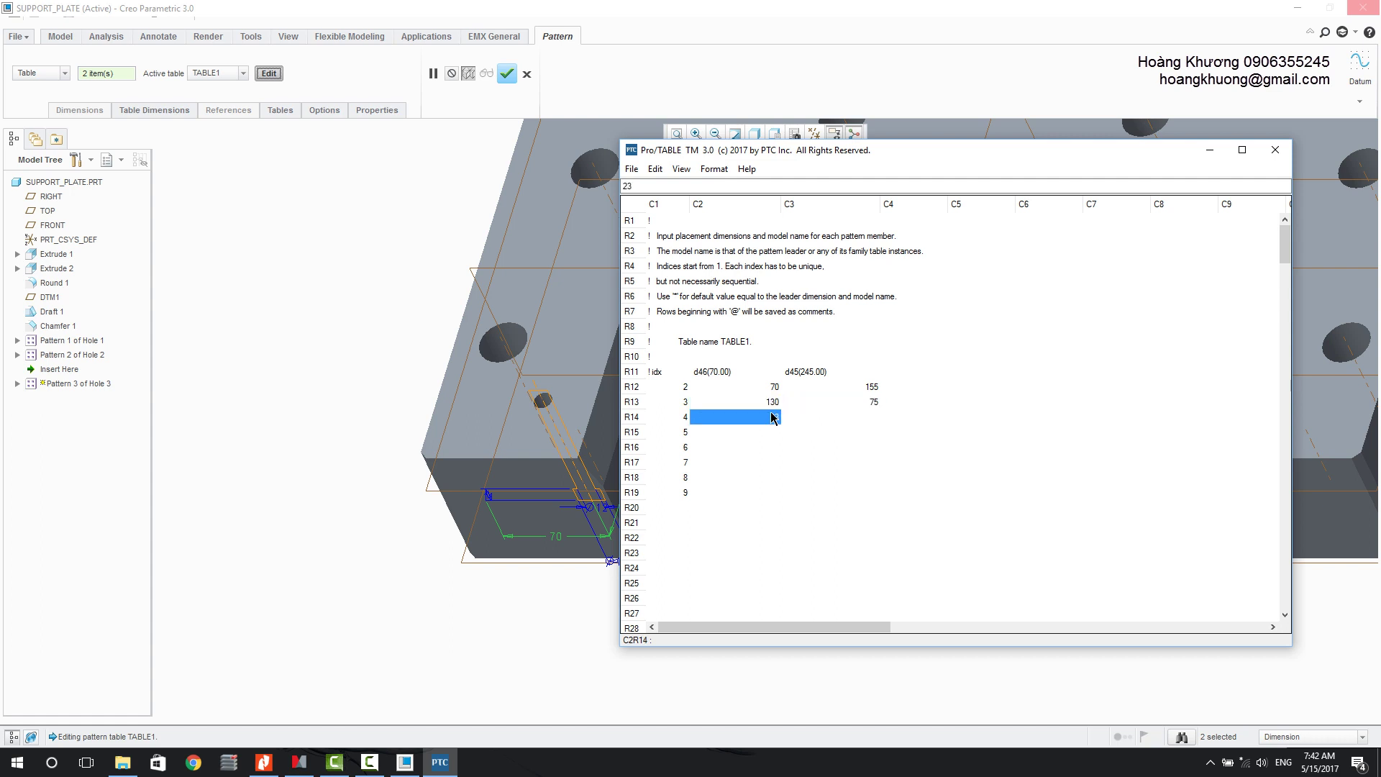
{"action": "type", "text": "230"}
{"action": "left_click", "coordinate": [821, 417]}
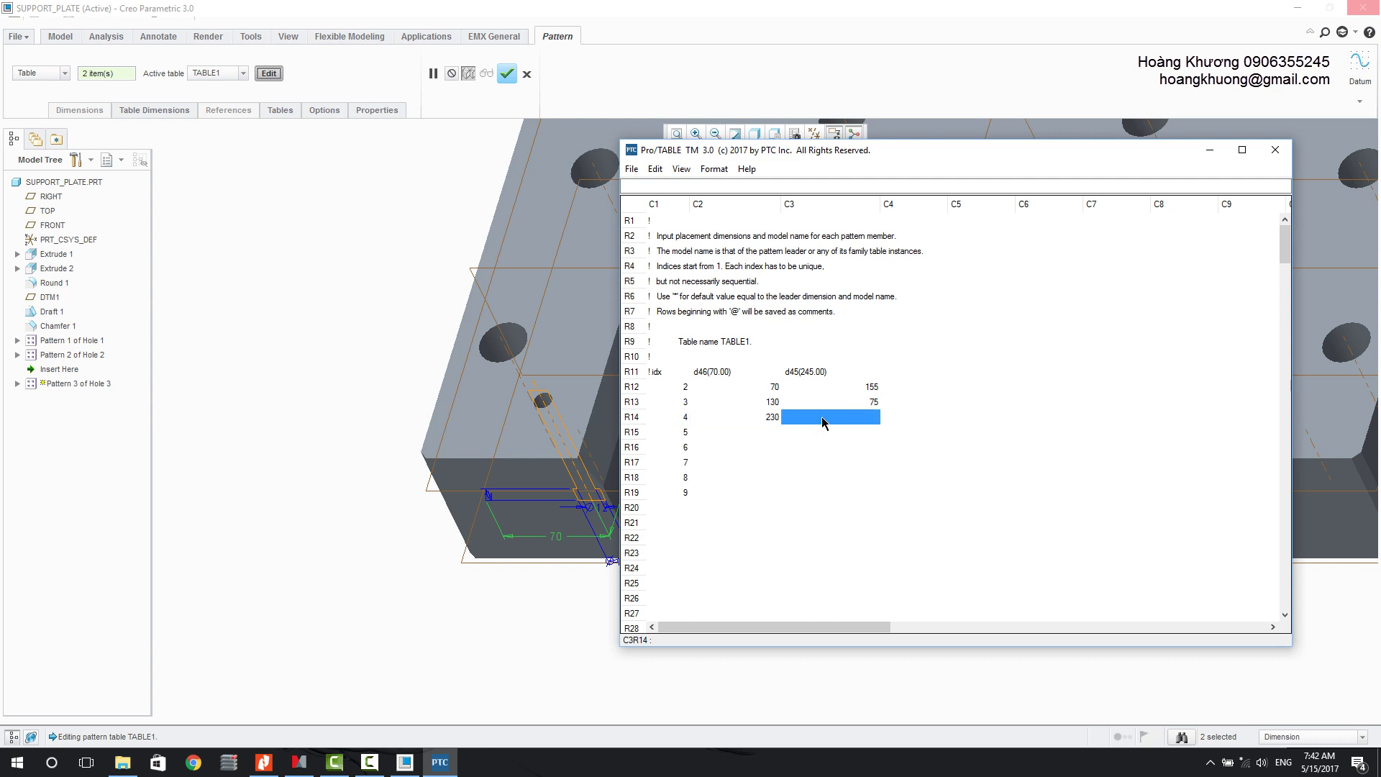
{"action": "type", "text": "65"}
{"action": "left_click", "coordinate": [762, 431]}
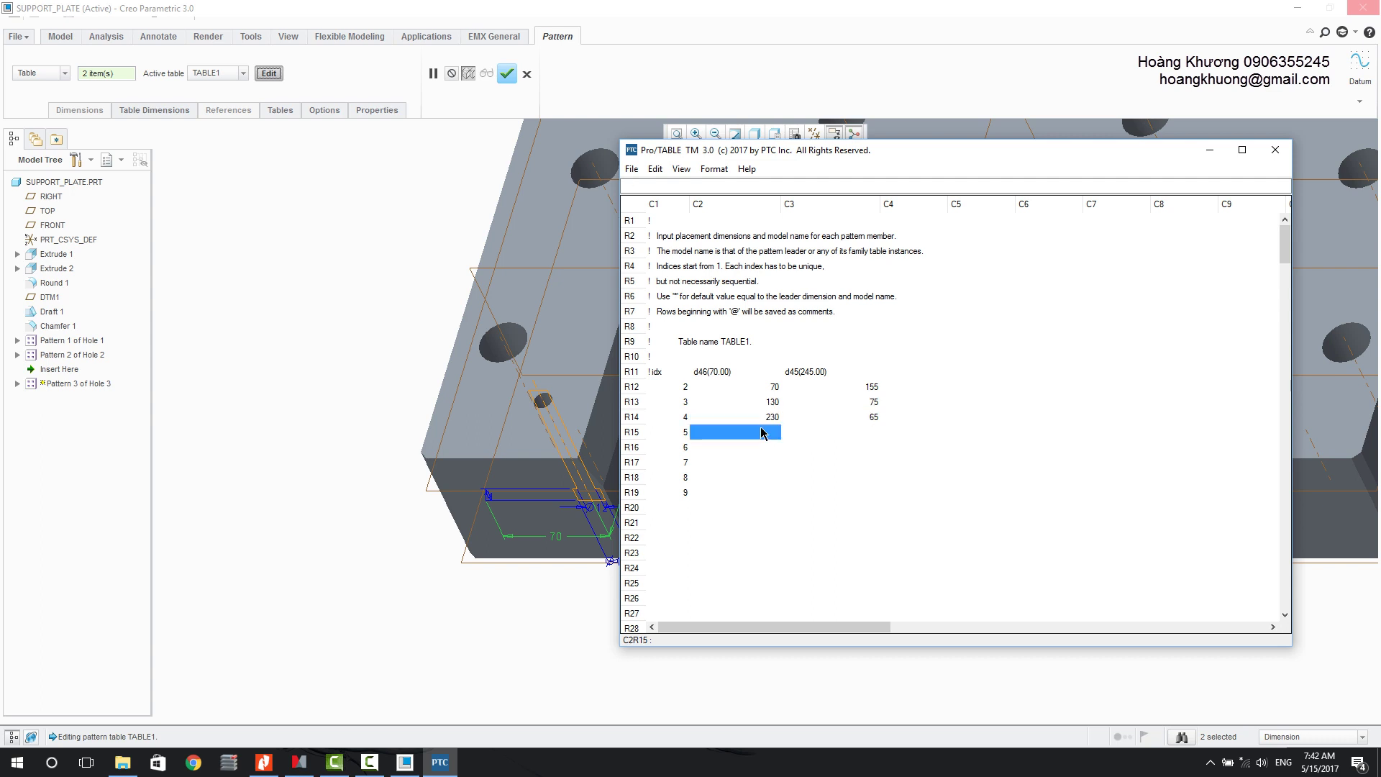
{"action": "type", "text": "2"}
{"action": "key", "text": "BackSpace"}
{"action": "type", "text": "310"}
{"action": "left_click", "coordinate": [827, 436]}
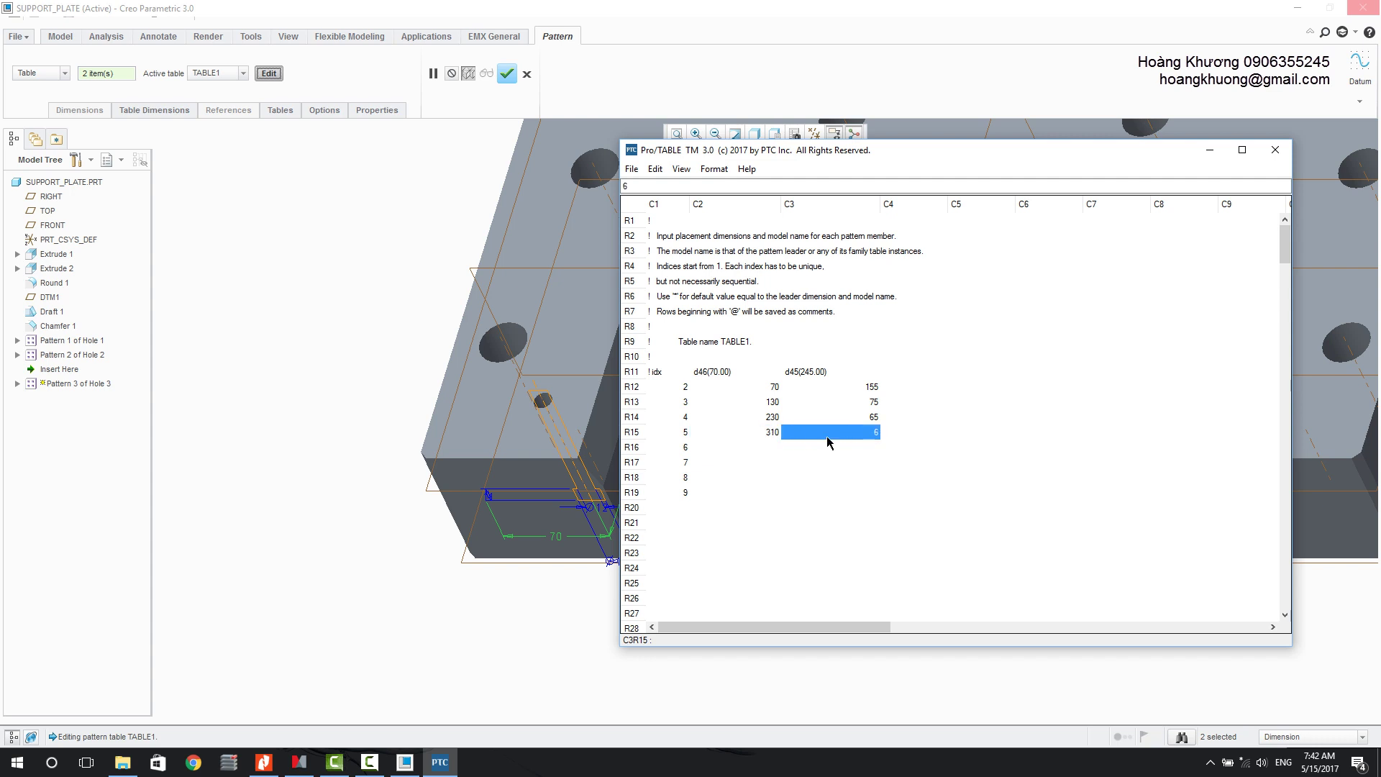
Step: Enter the placement values 390 and 65 for pattern index 6, and 490 and 75 for index 7
{"action": "left_click", "coordinate": [766, 447]}
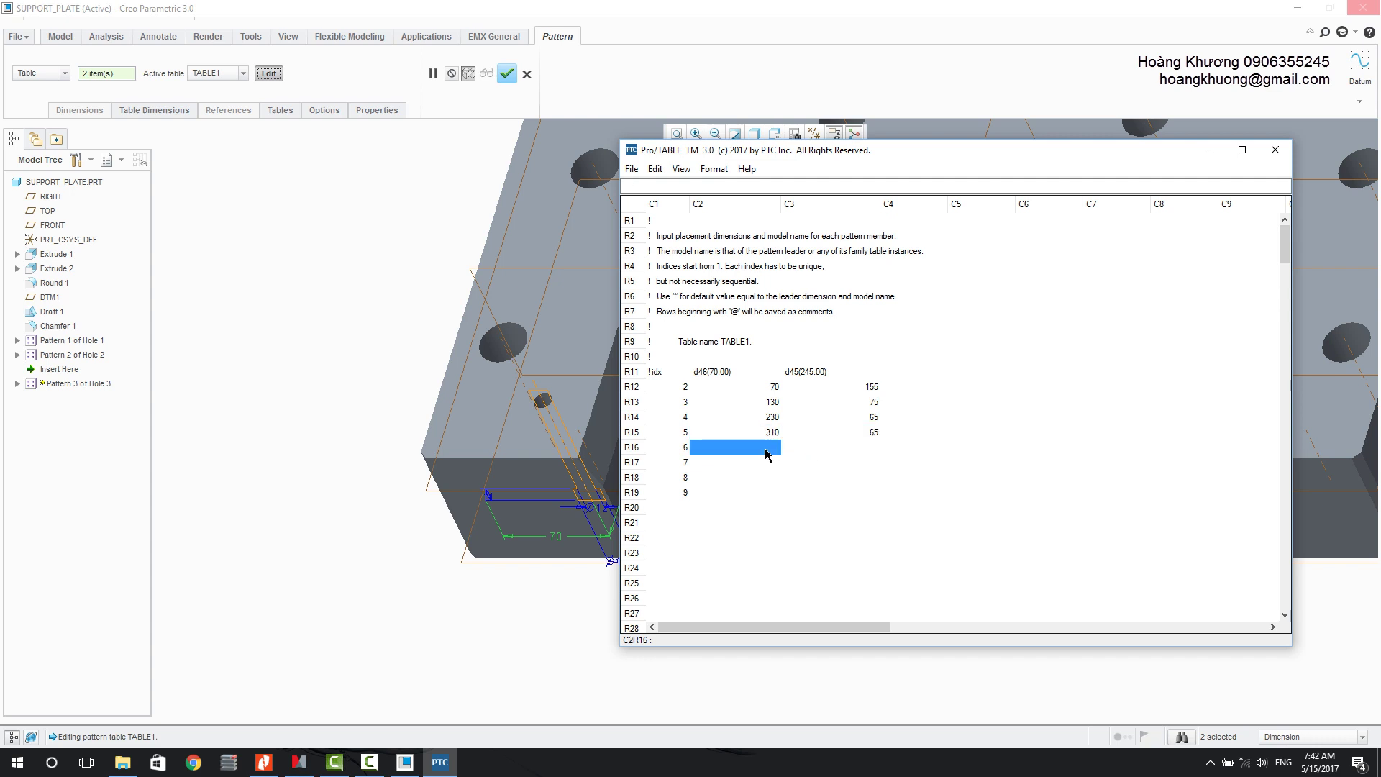
{"action": "type", "text": "390"}
{"action": "left_click", "coordinate": [824, 449]}
{"action": "type", "text": "65"}
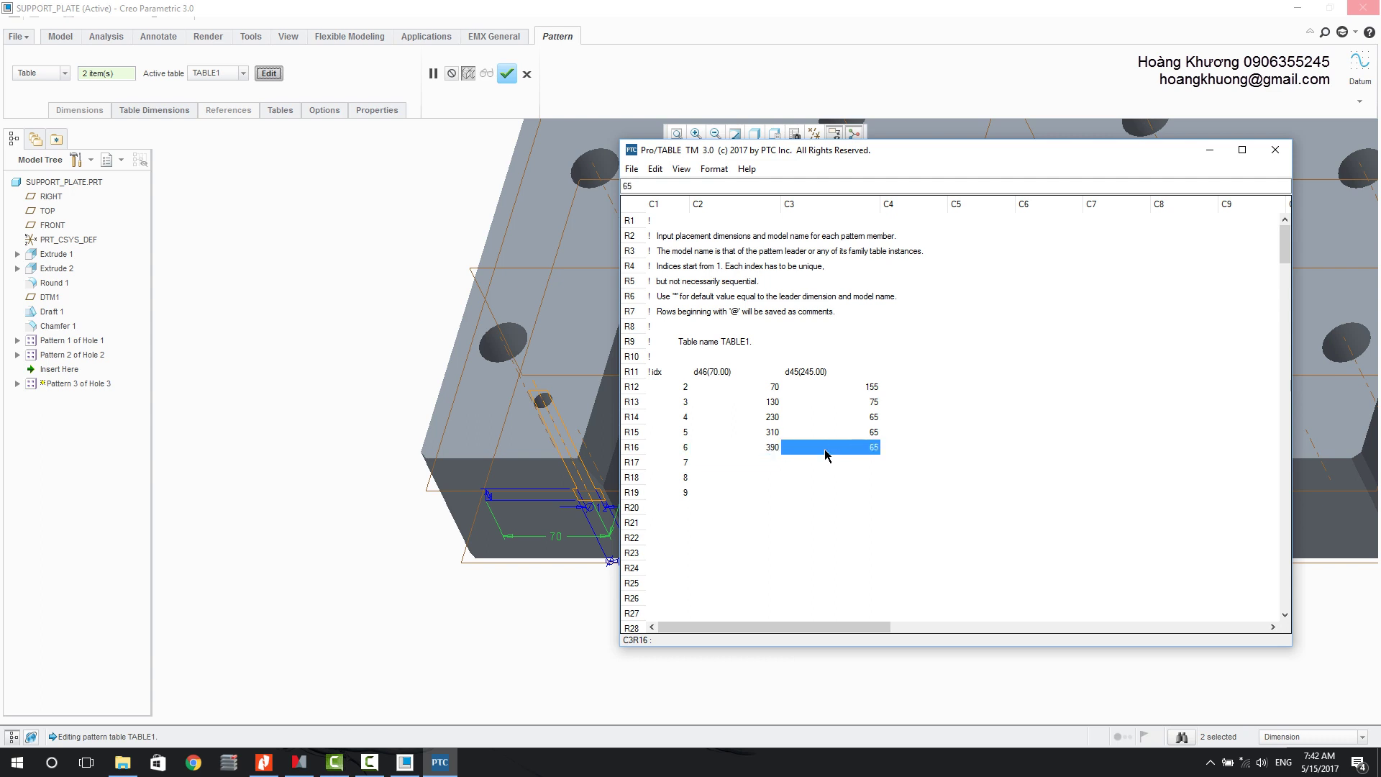
{"action": "left_click", "coordinate": [760, 469]}
{"action": "type", "text": "49"}
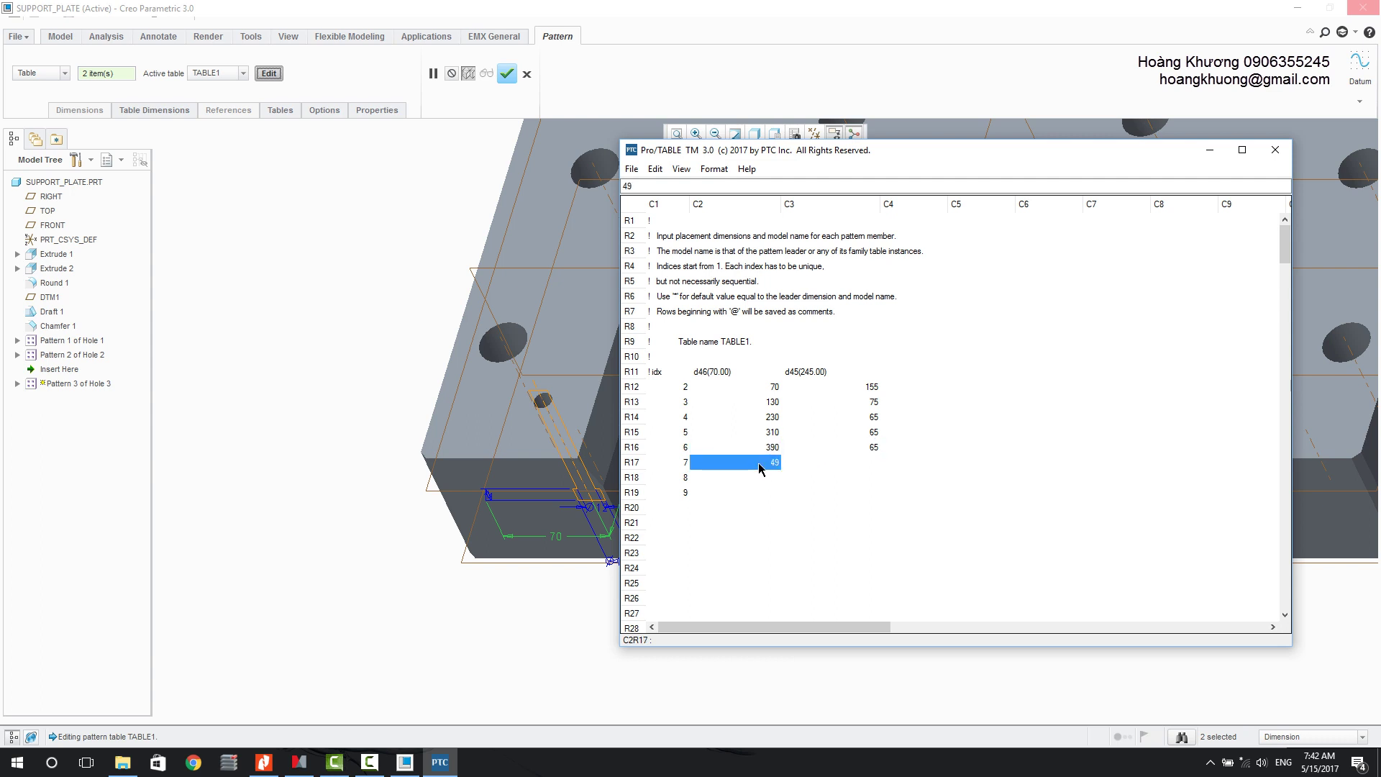
{"action": "type", "text": "0"}
{"action": "left_click", "coordinate": [823, 465]}
{"action": "type", "text": "7"}
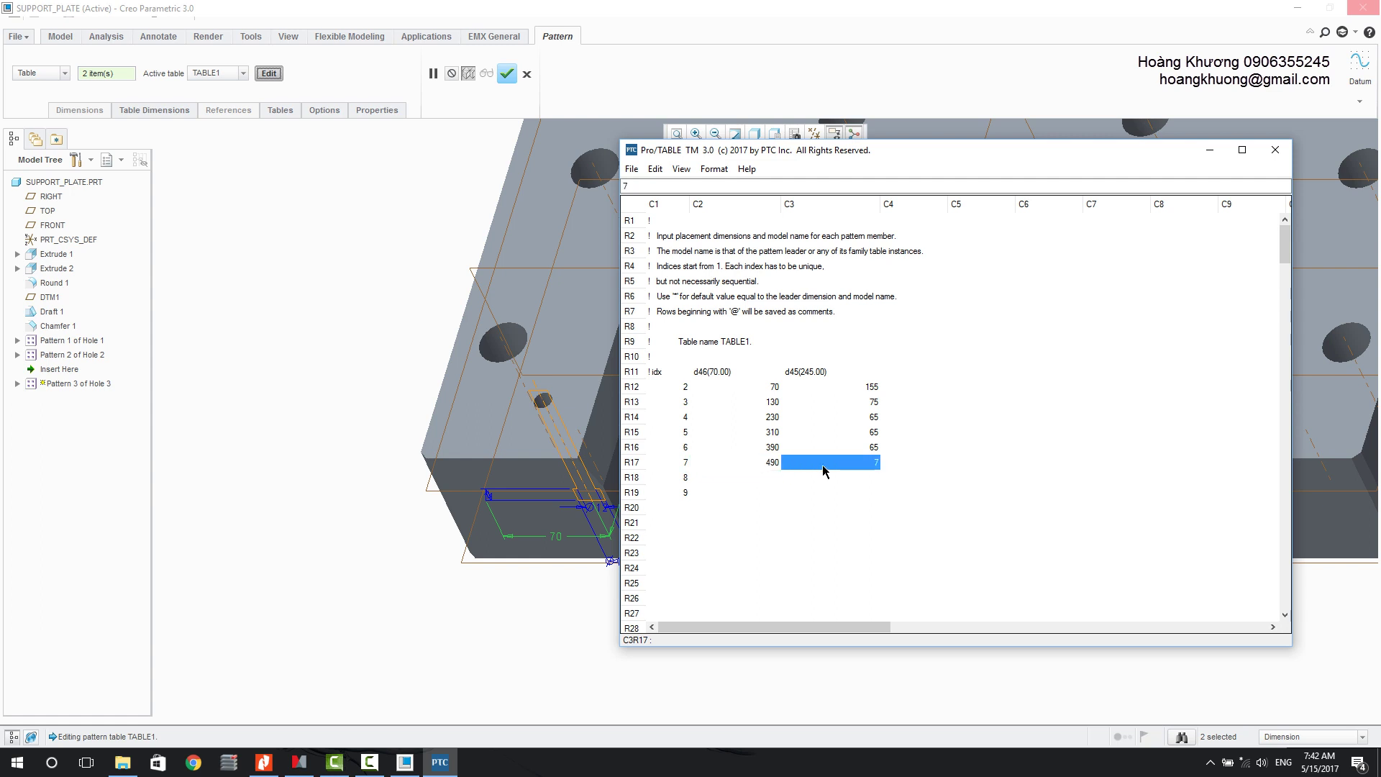
{"action": "type", "text": "5"}
Step: Enter the placement values 550 and 155 for pattern index 8, and 550 and 245 for index 9
{"action": "left_click", "coordinate": [755, 480]}
{"action": "type", "text": "5"}
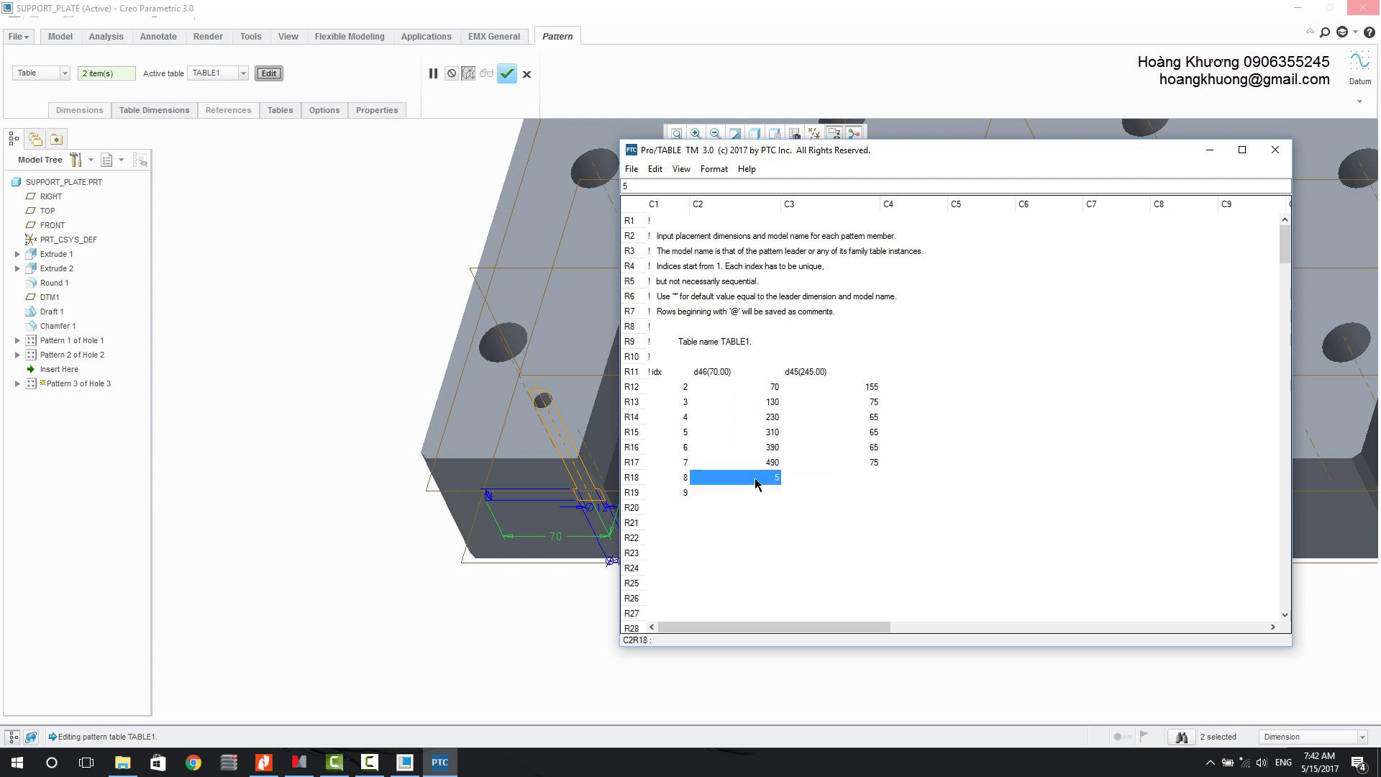
{"action": "type", "text": "50"}
{"action": "left_click", "coordinate": [832, 480]}
{"action": "type", "text": "1"}
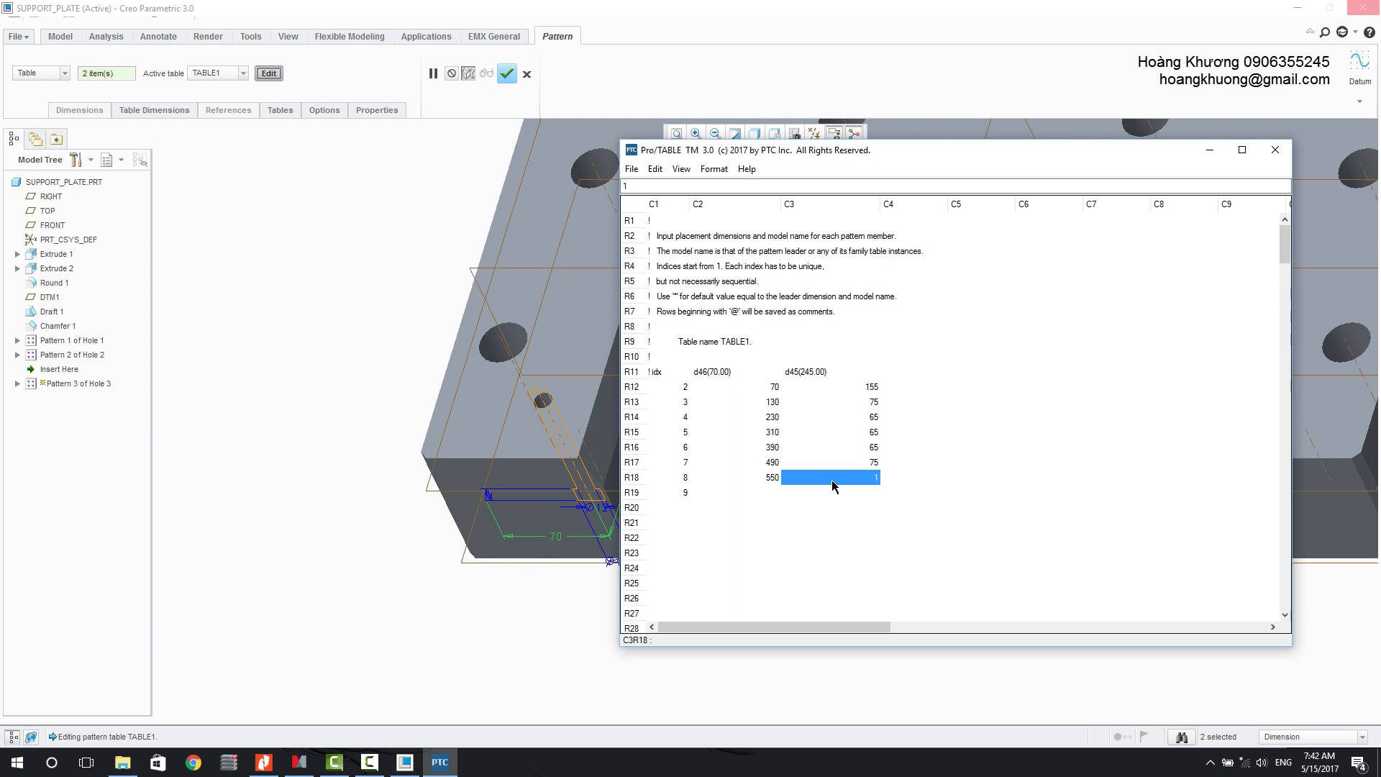
{"action": "type", "text": "55"}
{"action": "left_click", "coordinate": [761, 495]}
{"action": "type", "text": "5"}
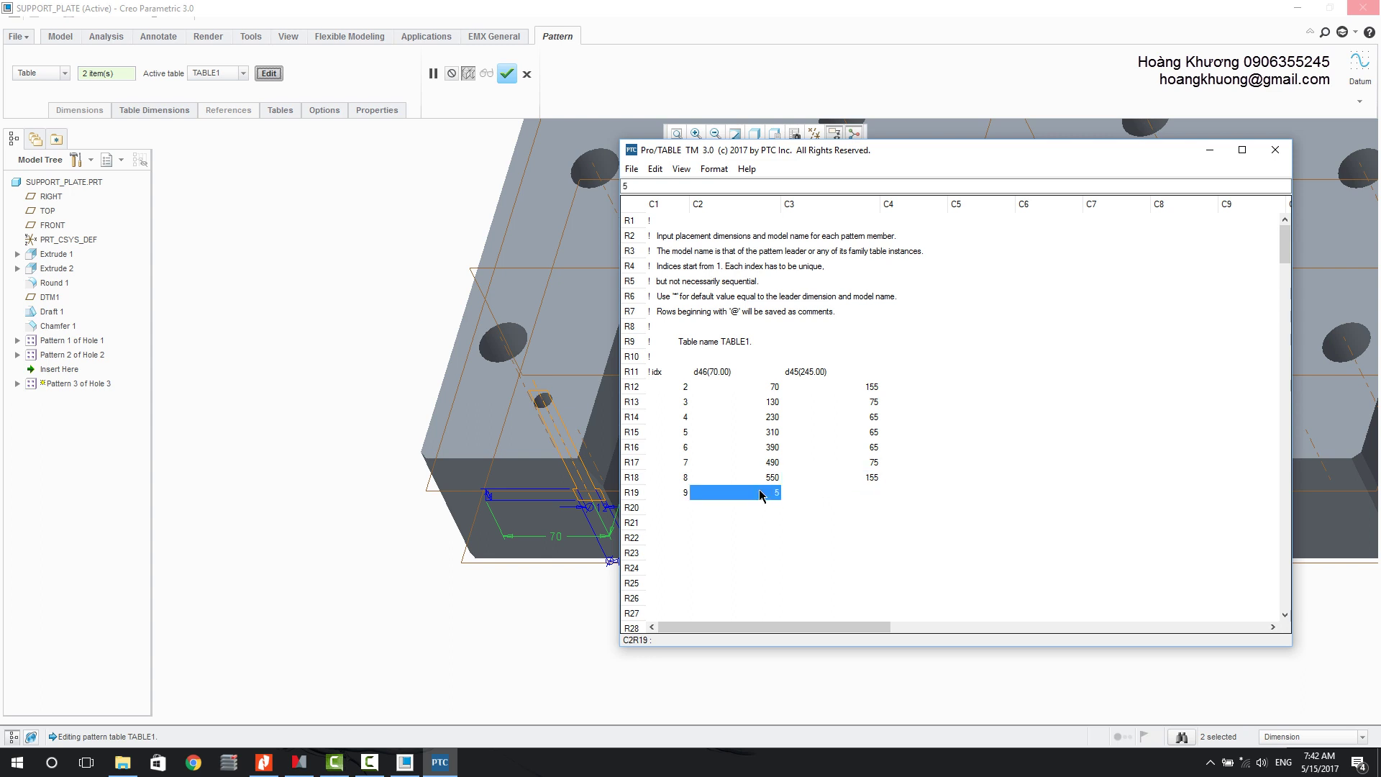
{"action": "type", "text": "50"}
{"action": "left_click", "coordinate": [837, 493]}
{"action": "type", "text": "2"}
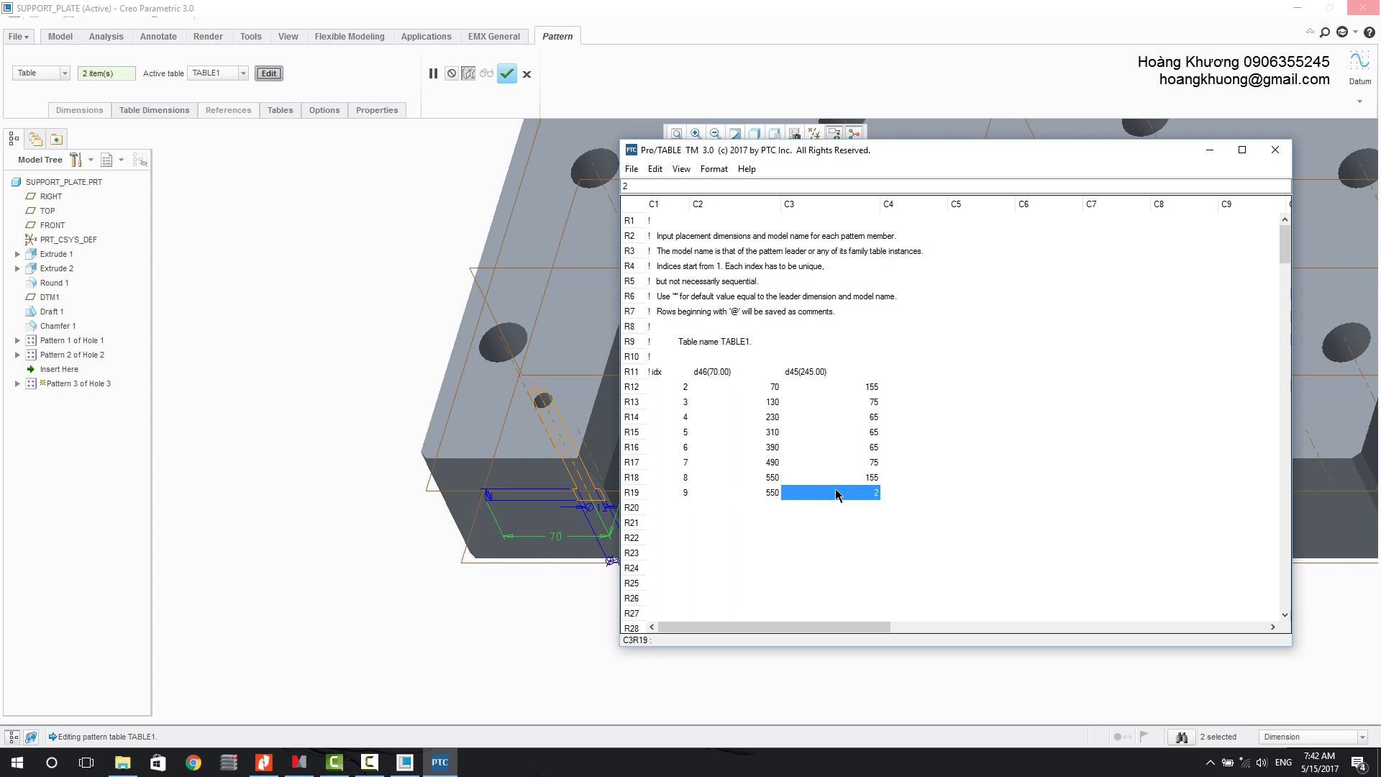
{"action": "type", "text": "45"}
Step: Save and close the pattern table, then complete the counterbored hole pattern and restore the default view
{"action": "left_click", "coordinate": [631, 169]}
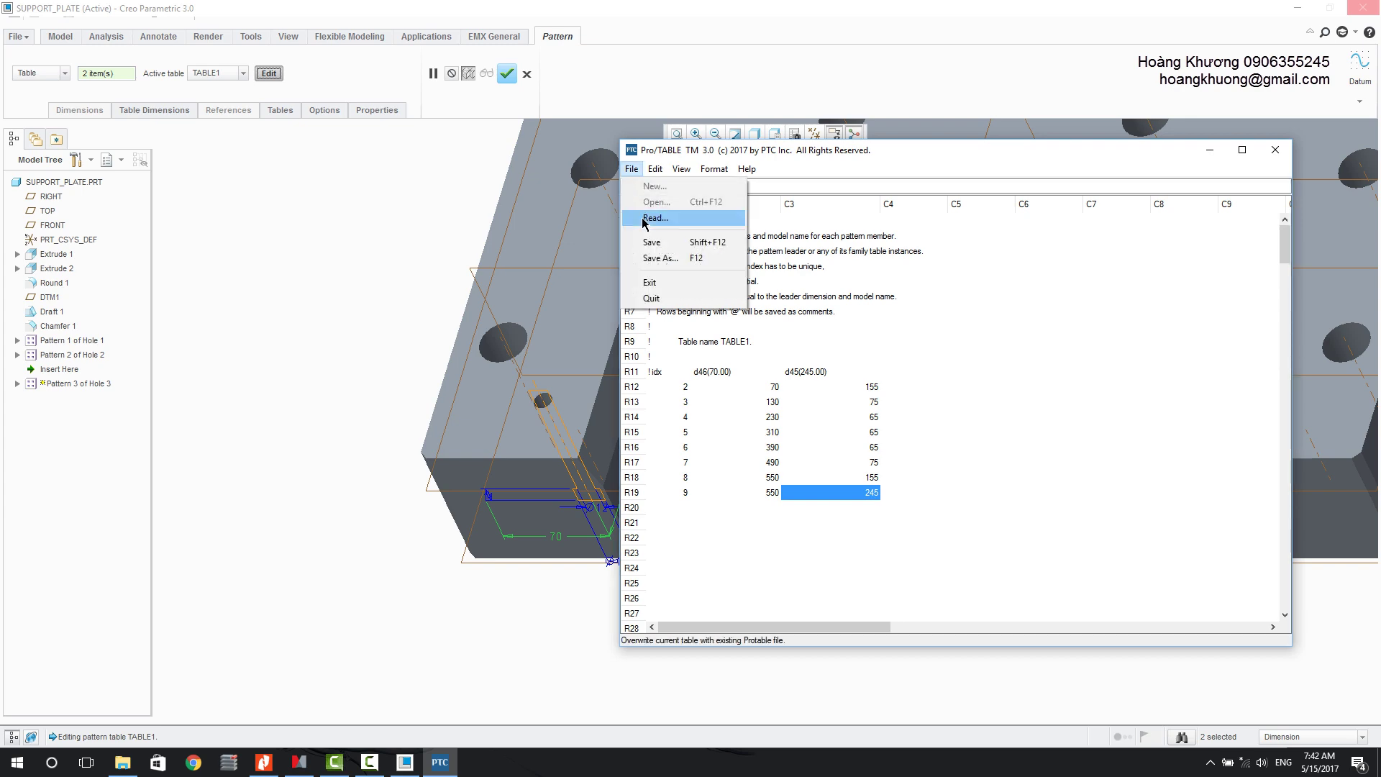
{"action": "left_click", "coordinate": [651, 242]}
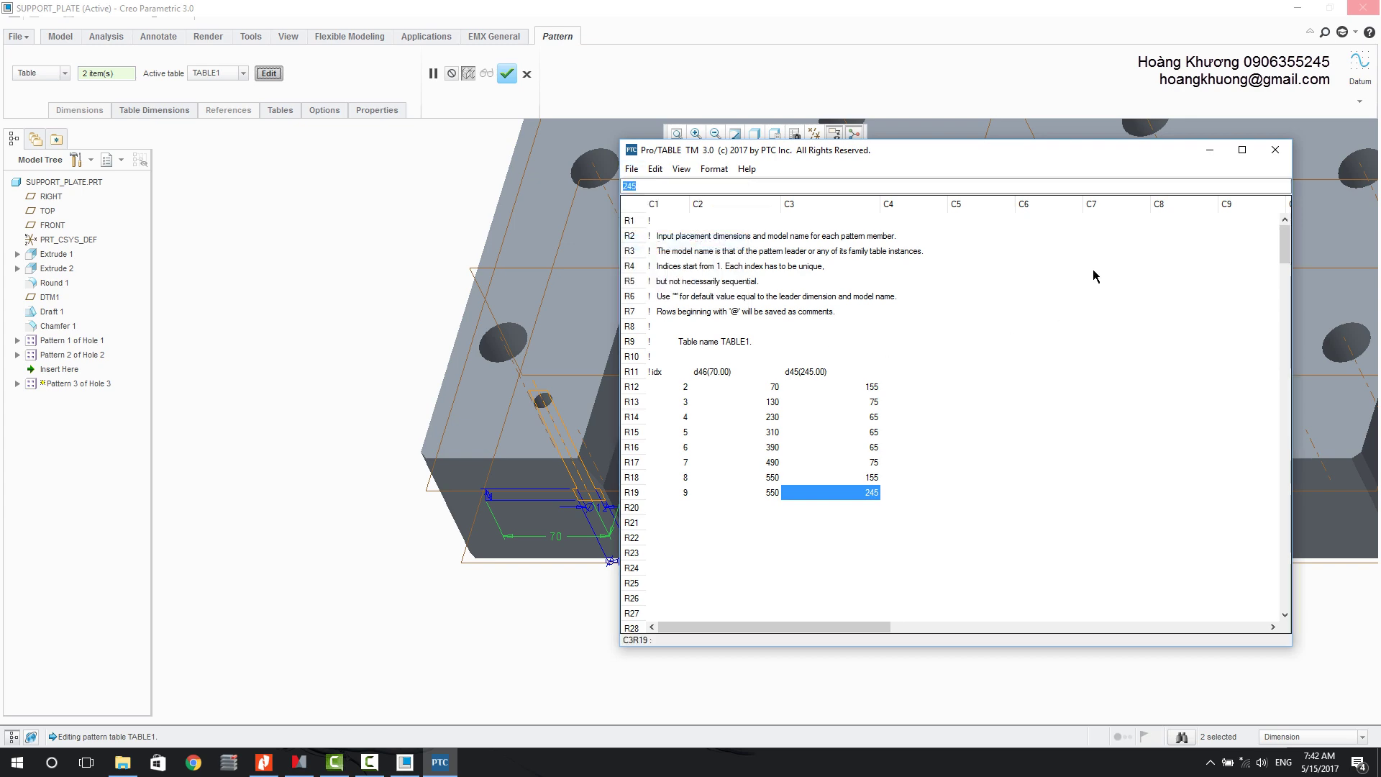
{"action": "left_click", "coordinate": [1275, 150]}
{"action": "key", "text": "ctrl+d"}
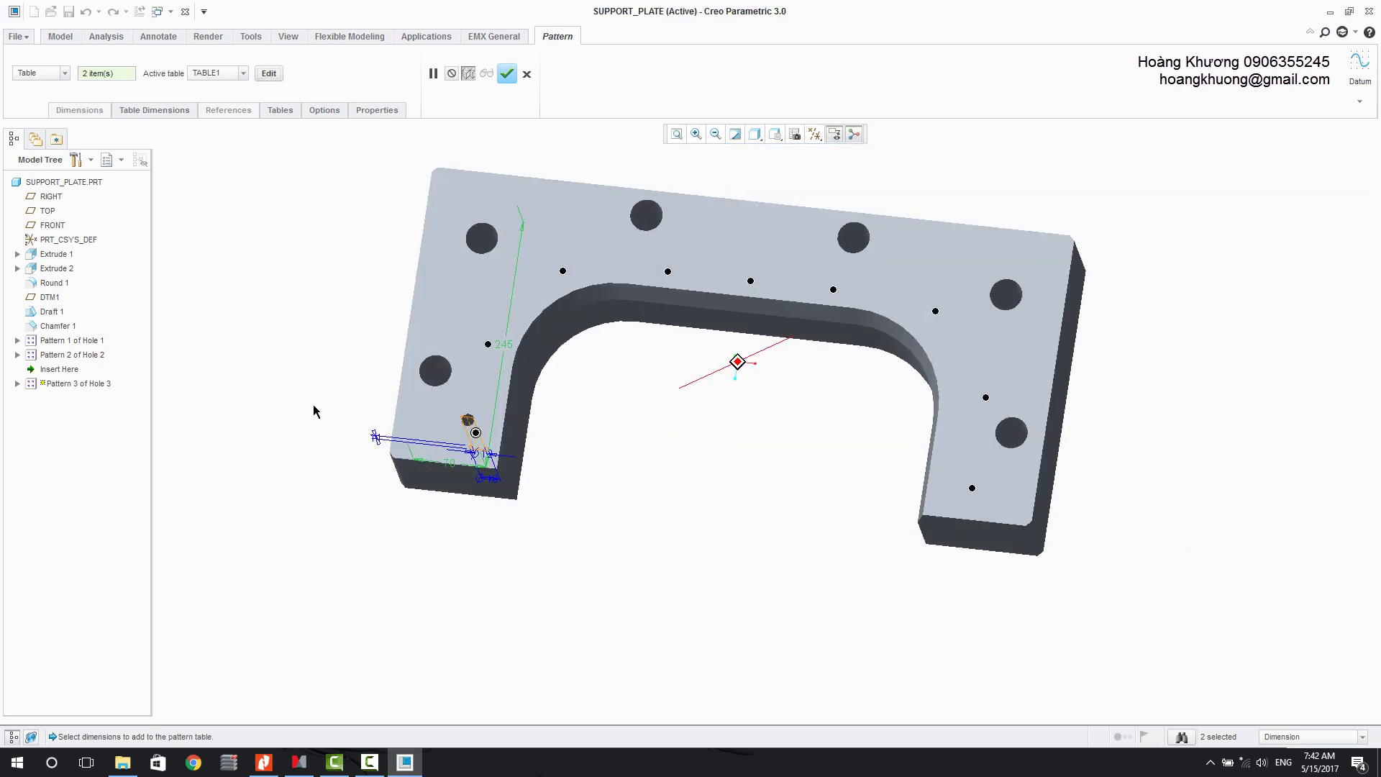
{"action": "middle_click", "coordinate": [314, 412]}
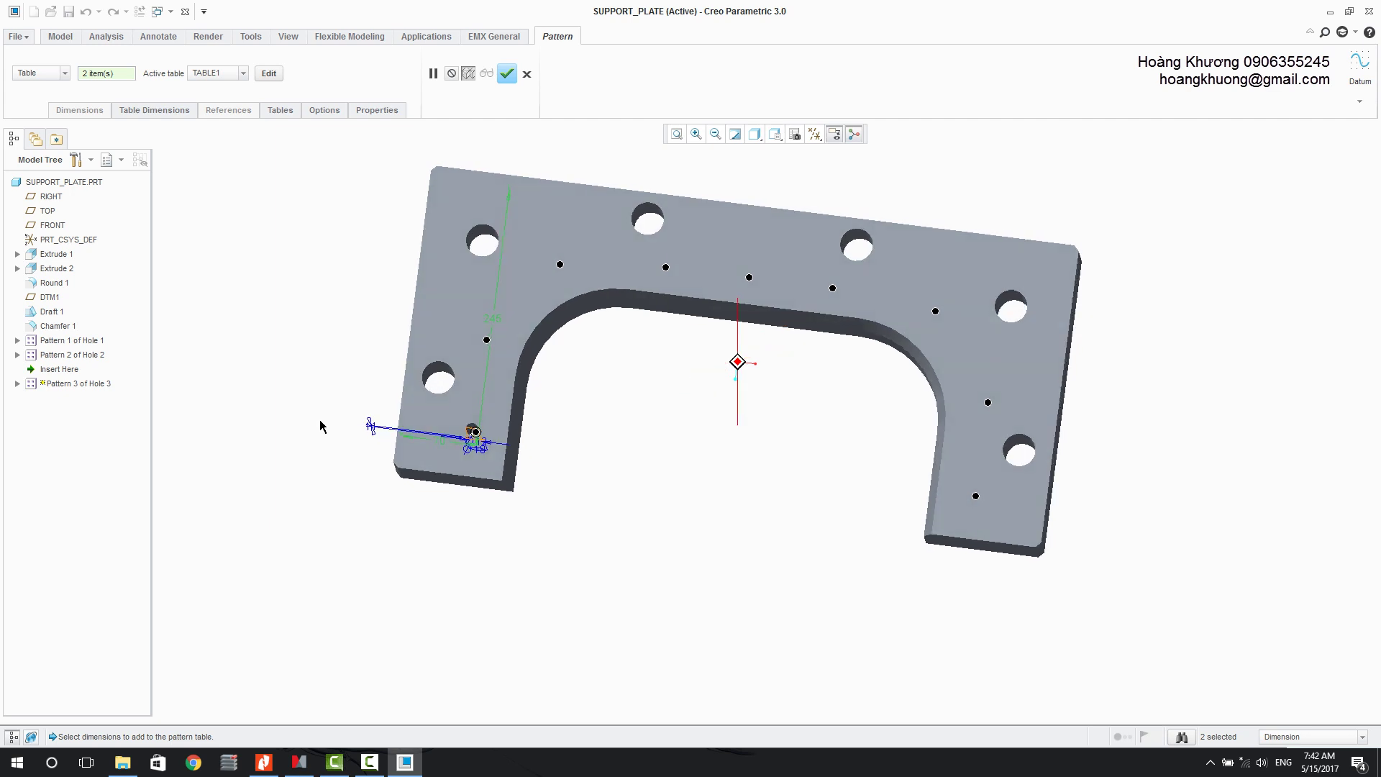
{"action": "left_click", "coordinate": [292, 297]}
{"action": "key", "text": "ctrl+d"}
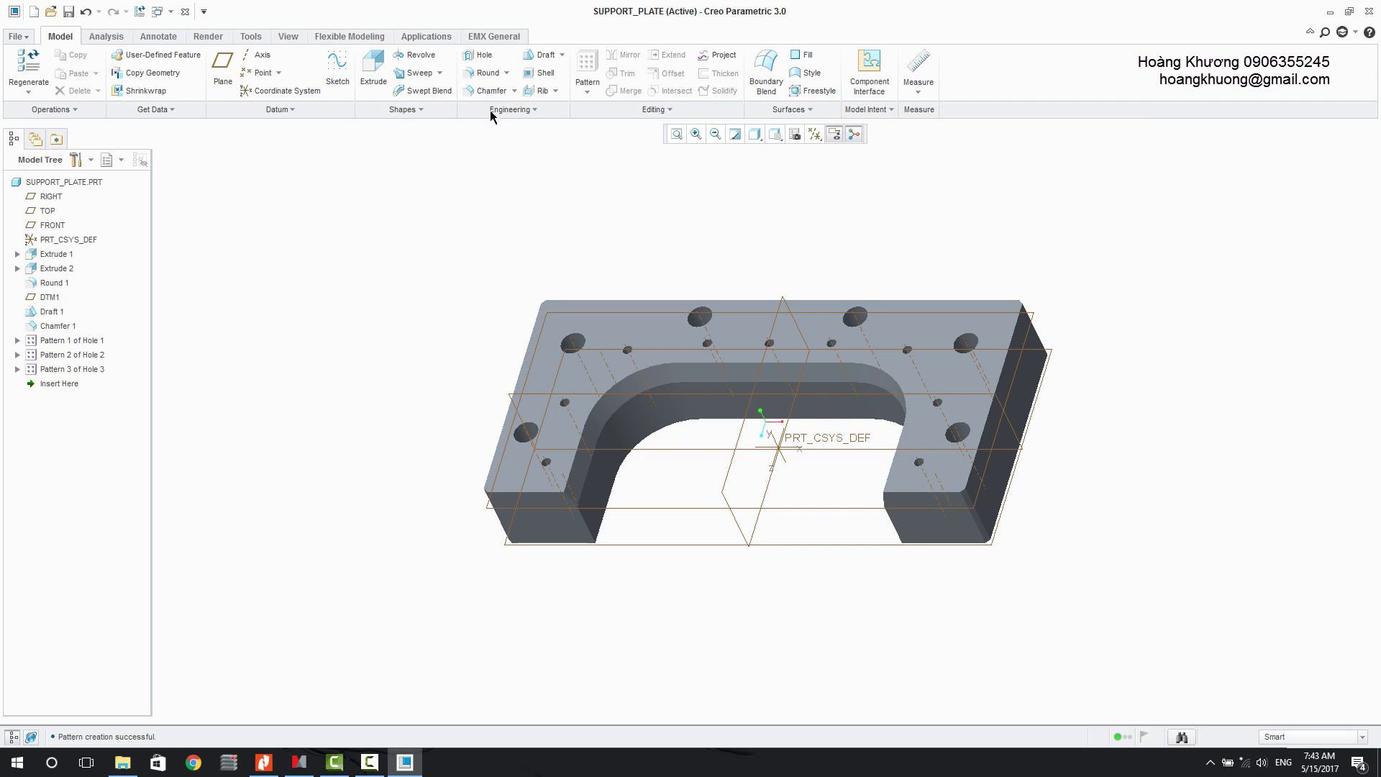
Step: Start a standard ISO tapped hole of size M10x1.5 on the plate's underside, near the end of the left leg
{"action": "left_click", "coordinate": [494, 57]}
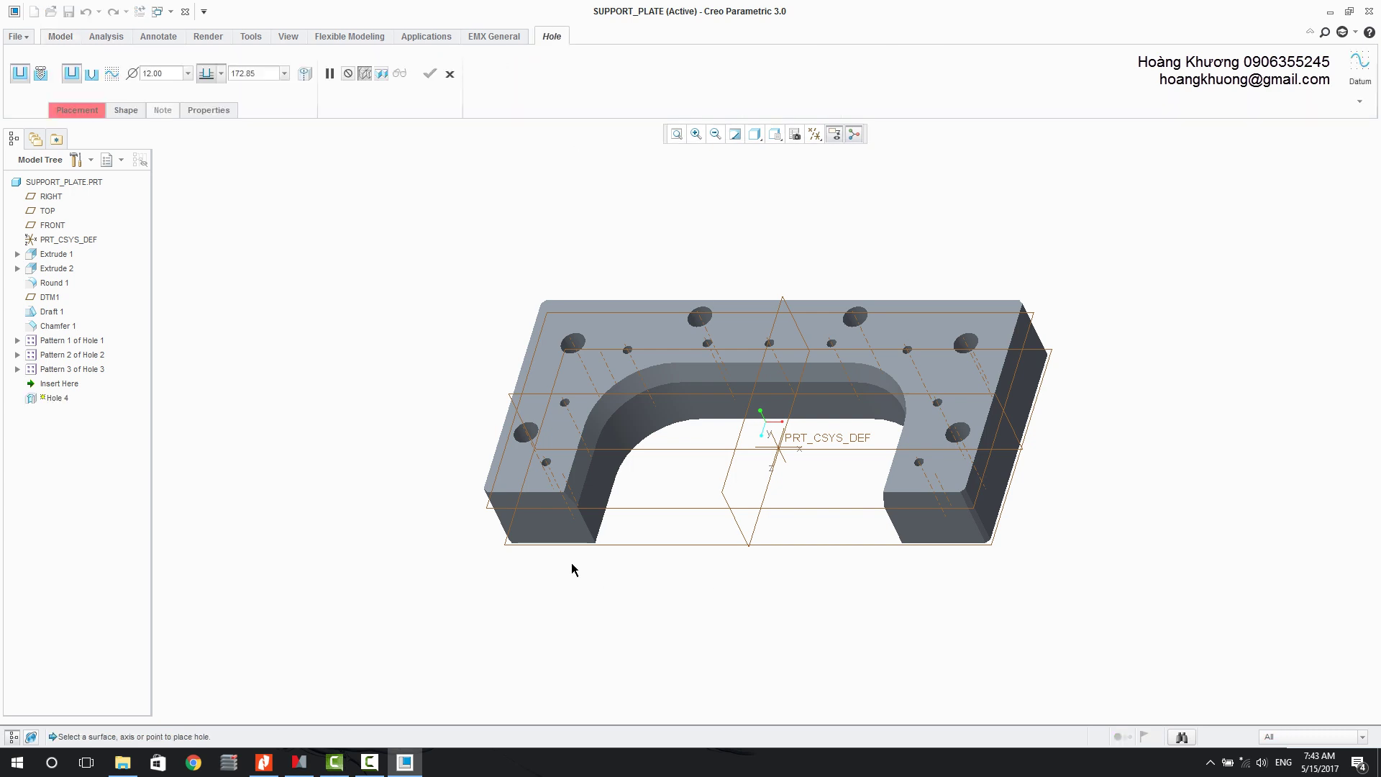
{"action": "left_click", "coordinate": [559, 515]}
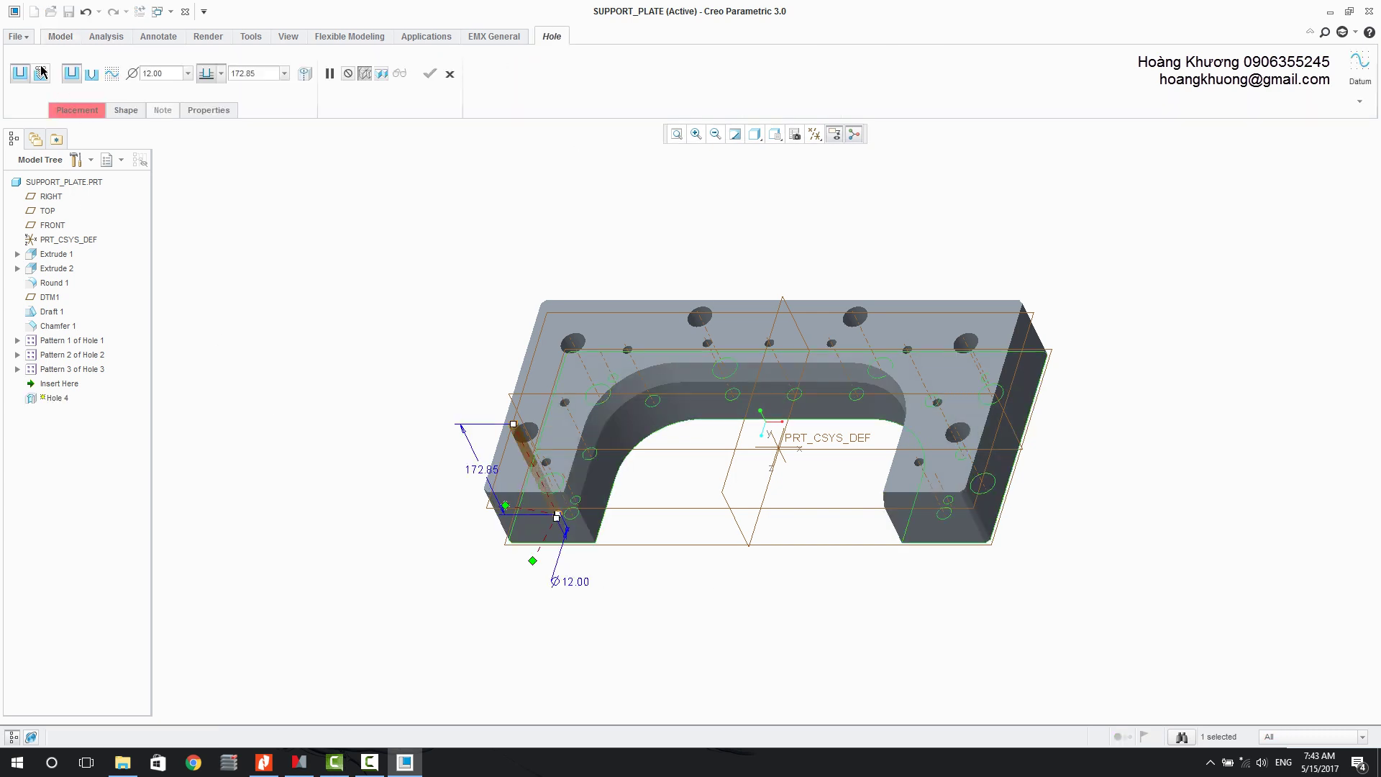
{"action": "left_click", "coordinate": [41, 73]}
{"action": "left_click", "coordinate": [274, 74]}
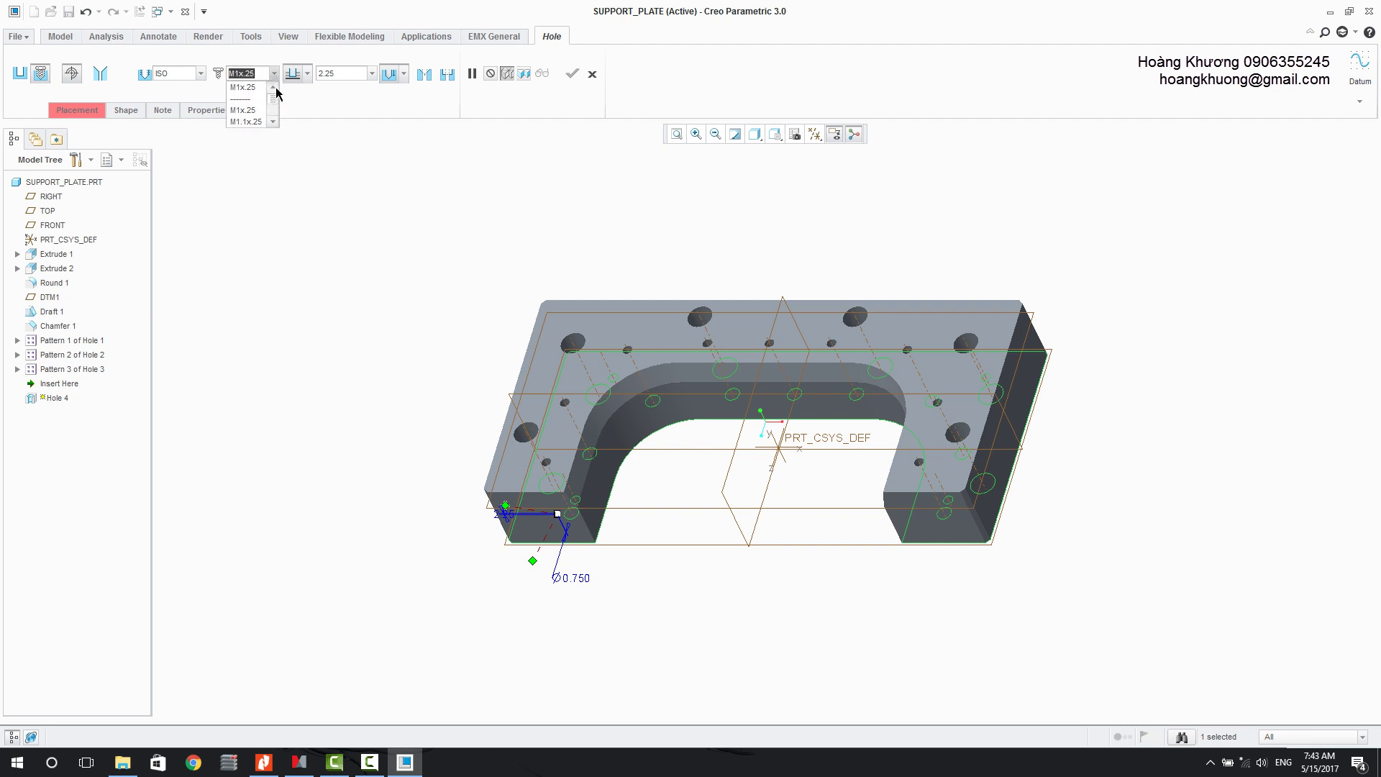
{"action": "left_click_drag", "start_coordinate": [274, 101], "coordinate": [275, 114]}
{"action": "left_click", "coordinate": [273, 86]}
{"action": "scroll", "coordinate": [273, 106], "scroll_direction": "up", "scroll_amount": 5}
{"action": "left_click", "coordinate": [273, 123]}
{"action": "left_click", "coordinate": [272, 123]}
{"action": "left_click", "coordinate": [248, 122]}
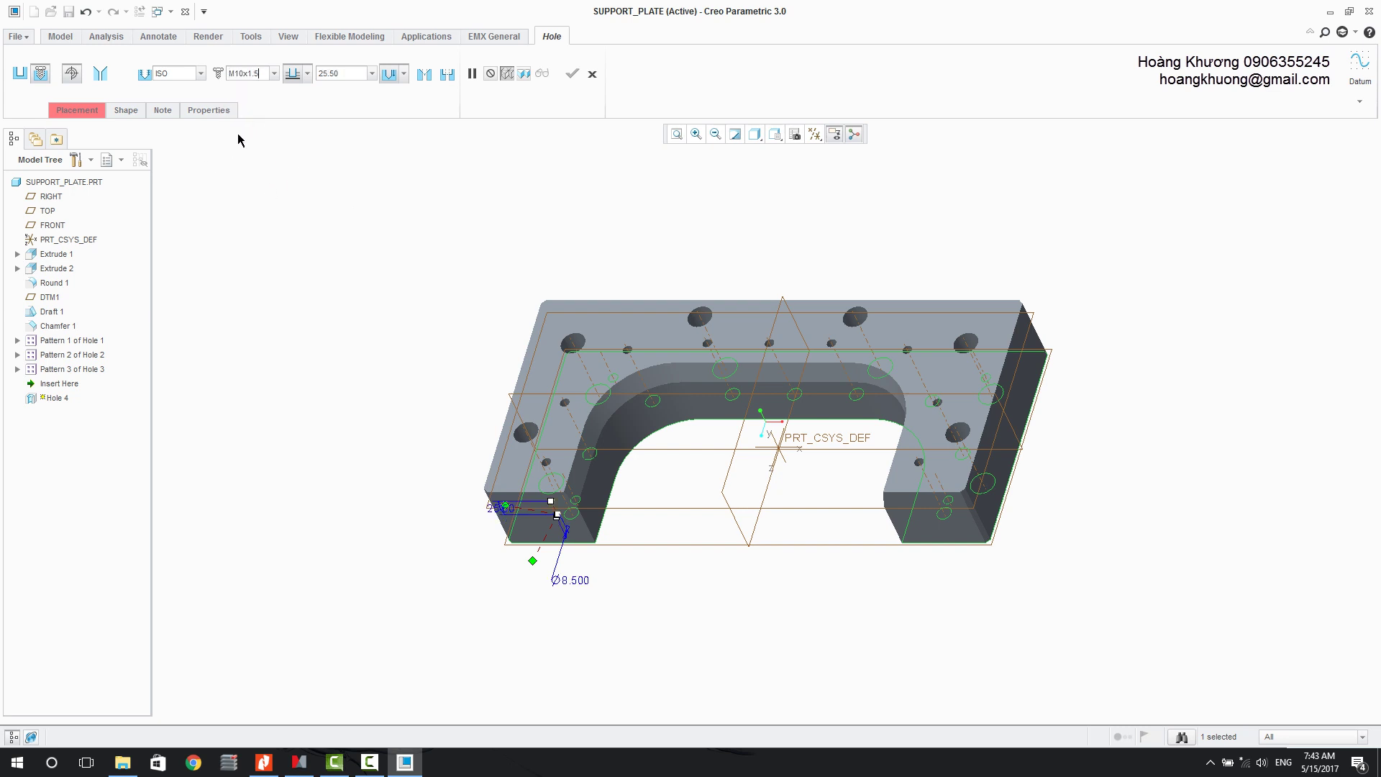
Step: Set the tapped hole's drill depth to 50 and its thread depth to 40
{"action": "left_click", "coordinate": [126, 111]}
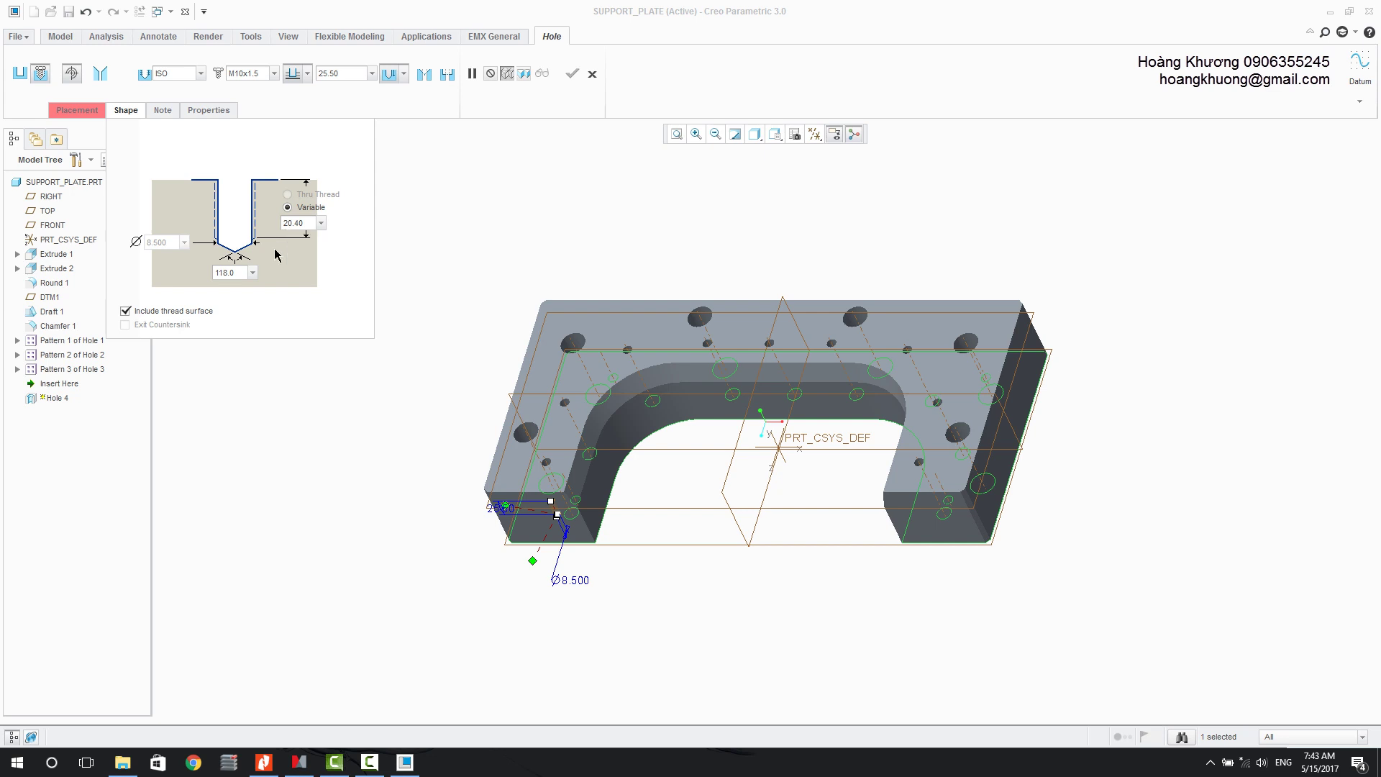
{"action": "double_click", "coordinate": [328, 74]}
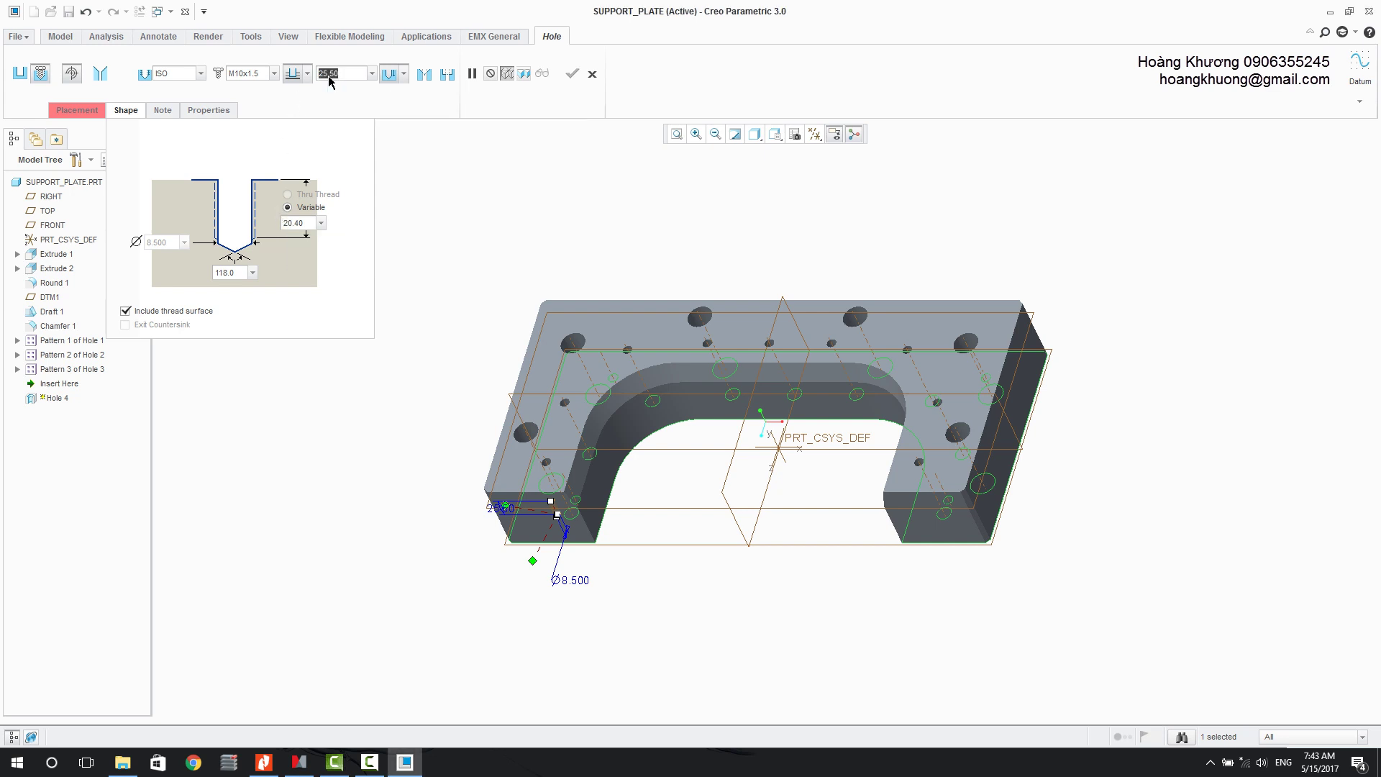
{"action": "type", "text": "50"}
{"action": "key", "text": "Return"}
{"action": "left_click", "coordinate": [304, 225]}
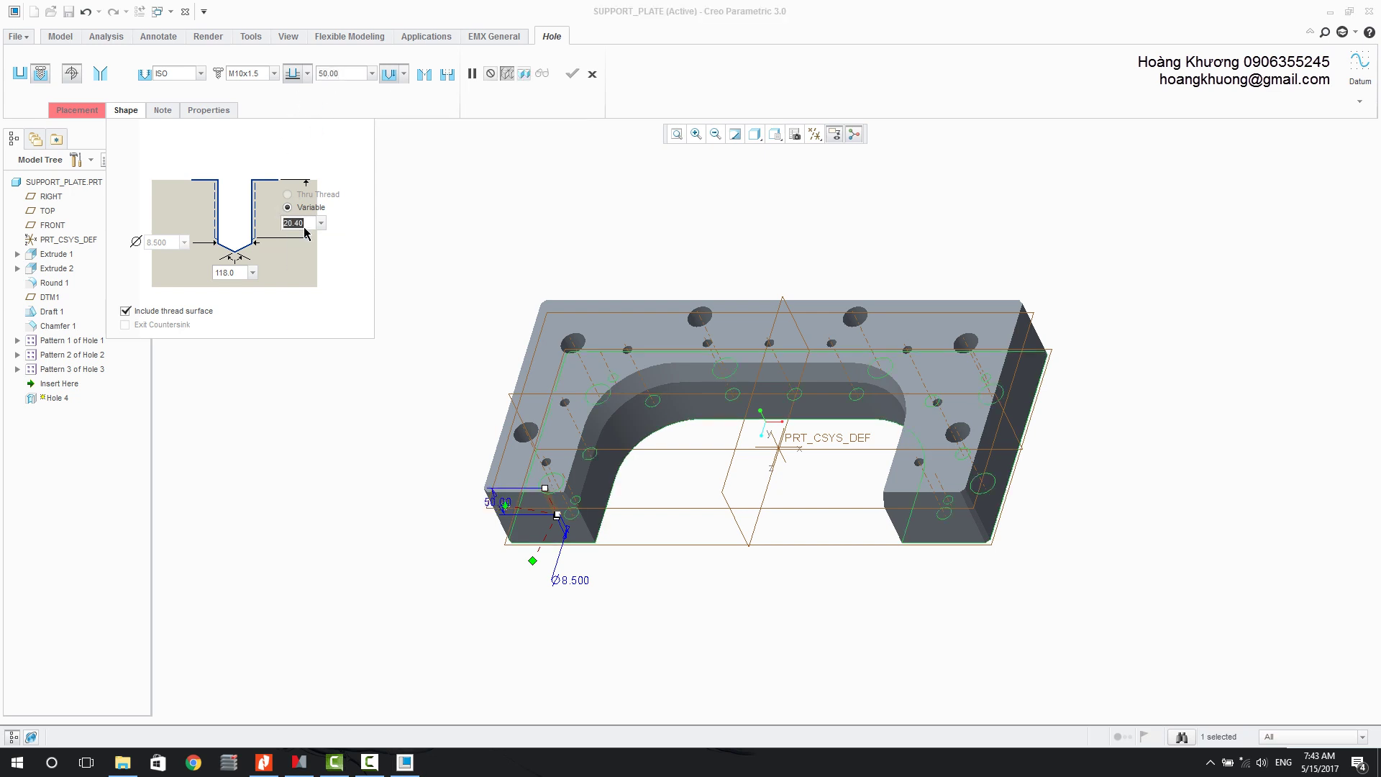
{"action": "type", "text": "40"}
{"action": "key", "text": "Return"}
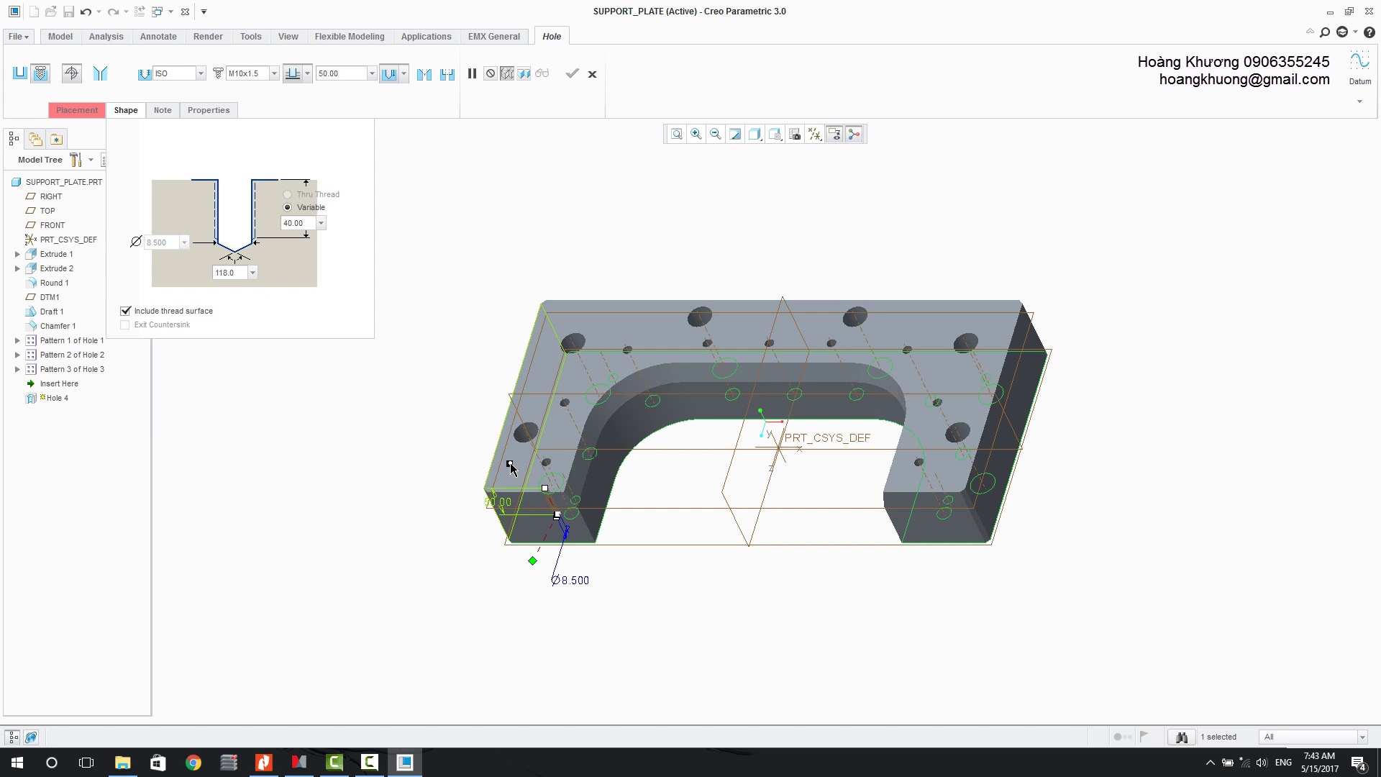
Step: Offset the tapped hole 40 from the plate's outer side face and 270 from its back face, and complete the hole
{"action": "left_click_drag", "start_coordinate": [532, 561], "coordinate": [608, 351]}
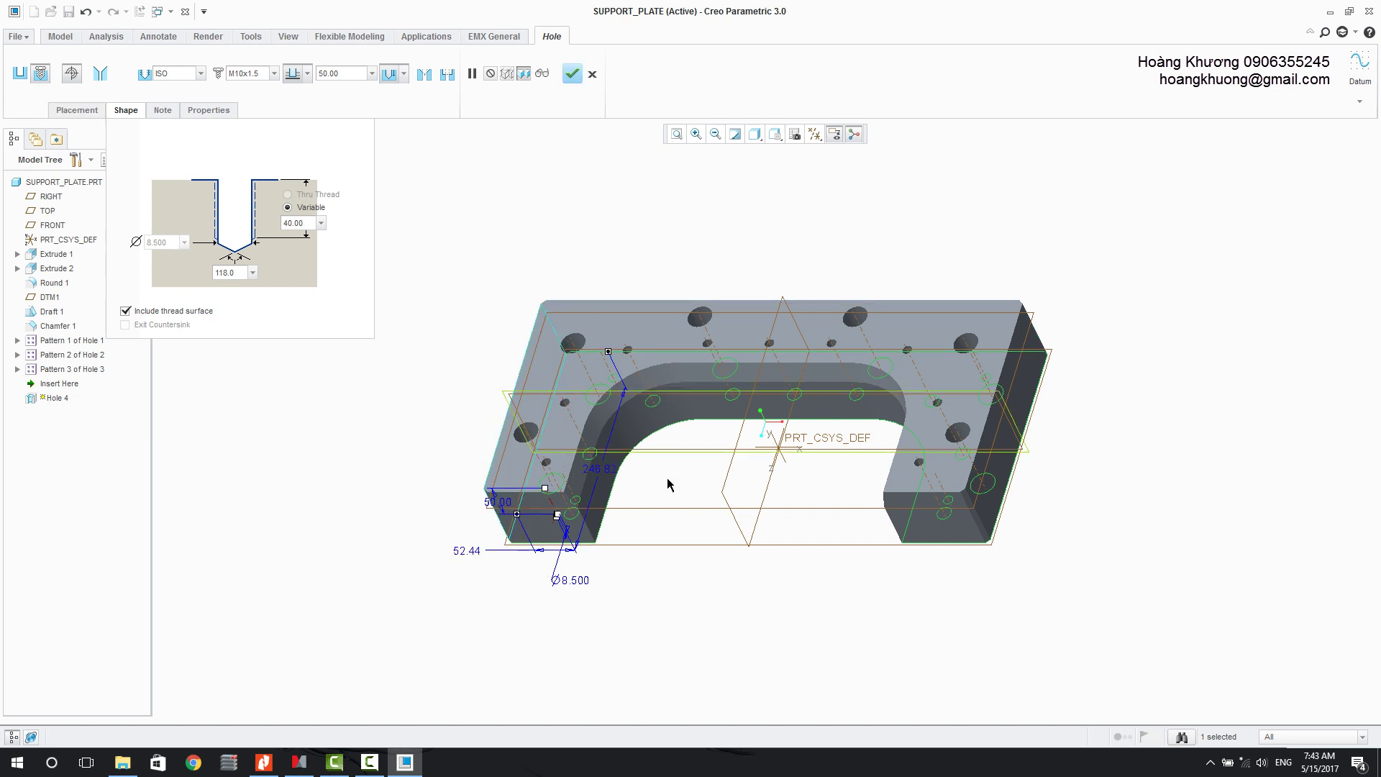
{"action": "double_click", "coordinate": [466, 551]}
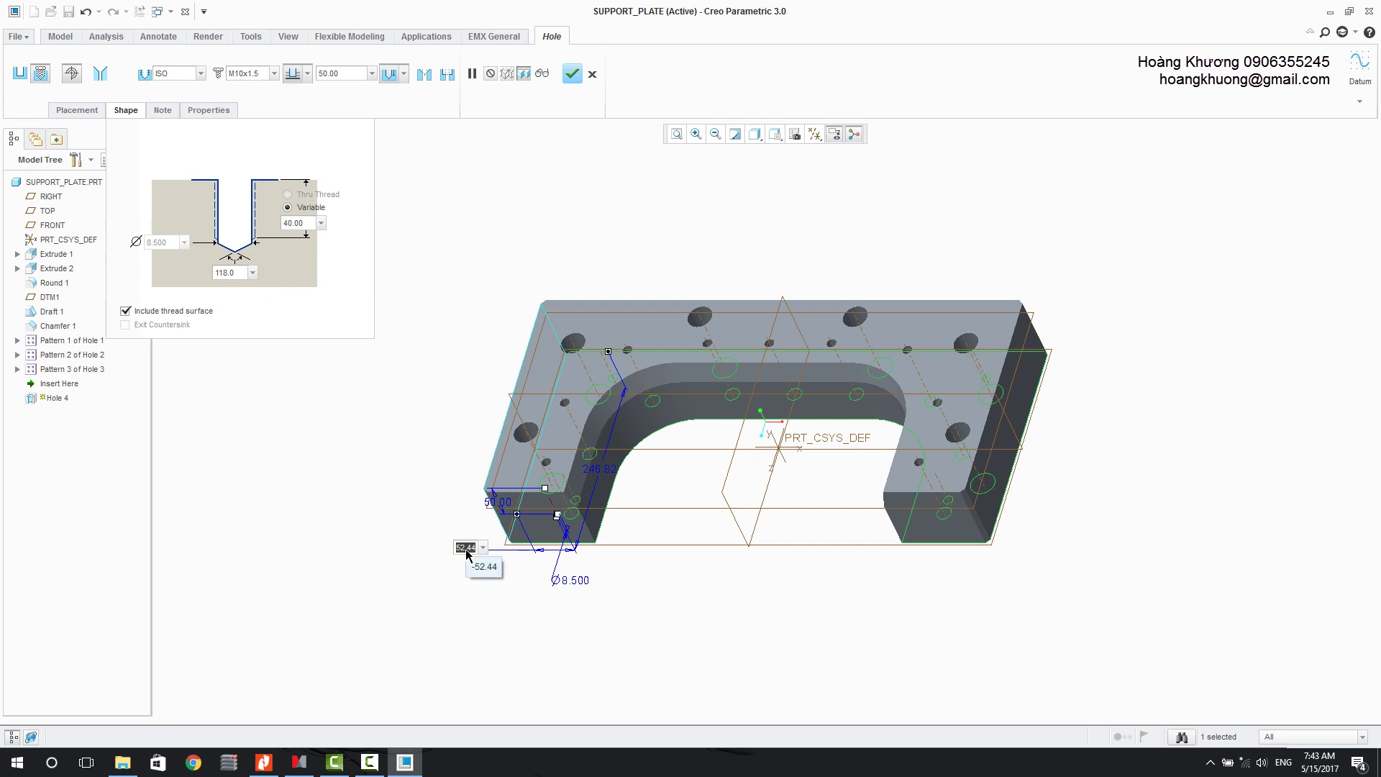
{"action": "type", "text": "40"}
{"action": "key", "text": "Return"}
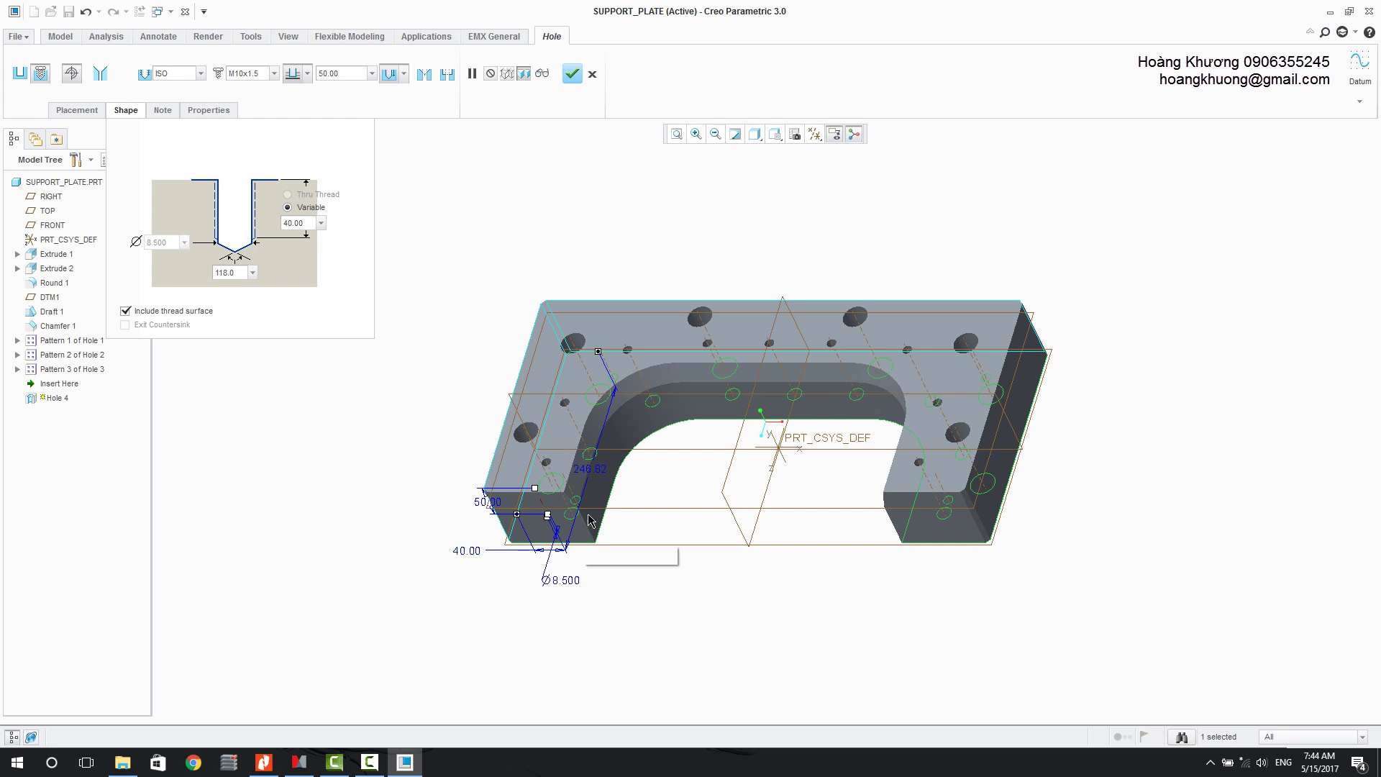
{"action": "double_click", "coordinate": [589, 469]}
{"action": "type", "text": "270"}
{"action": "key", "text": "Return"}
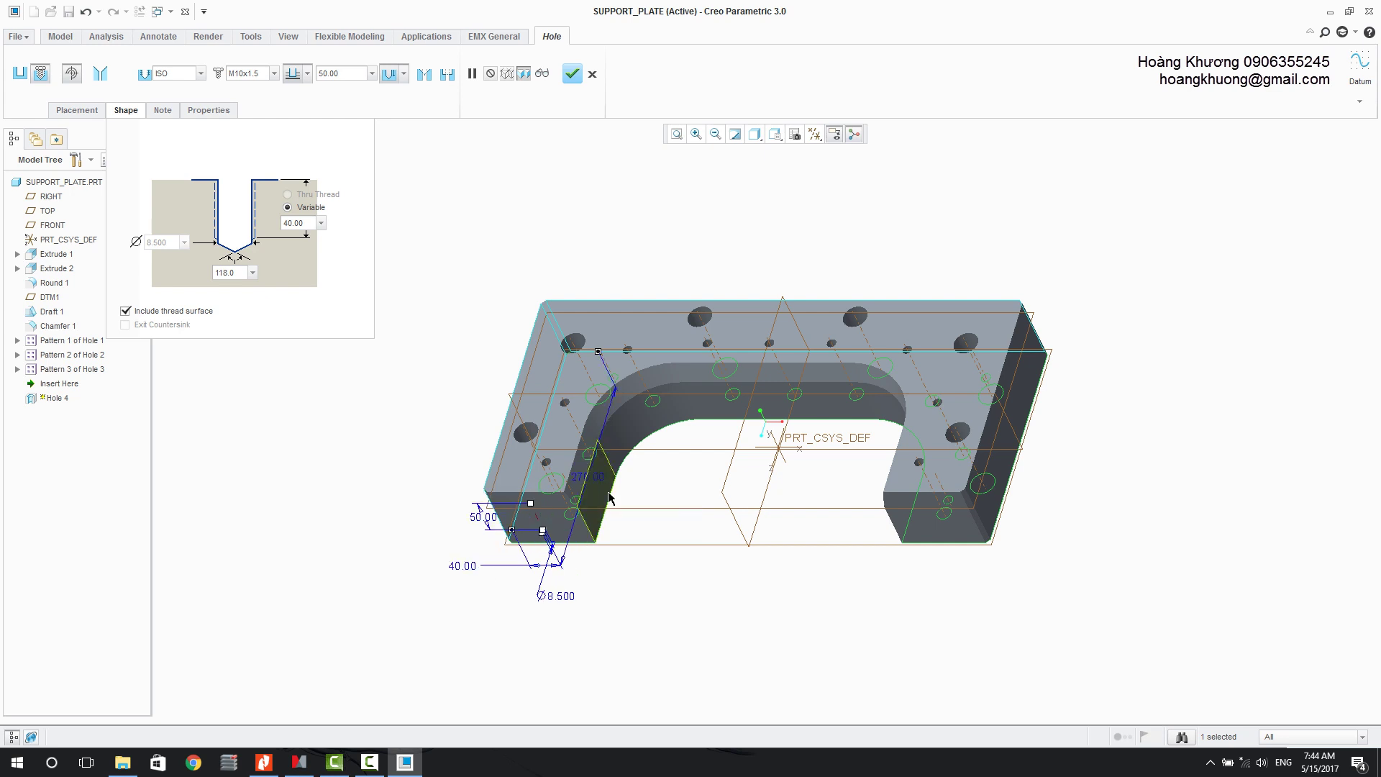
{"action": "left_click", "coordinate": [568, 75]}
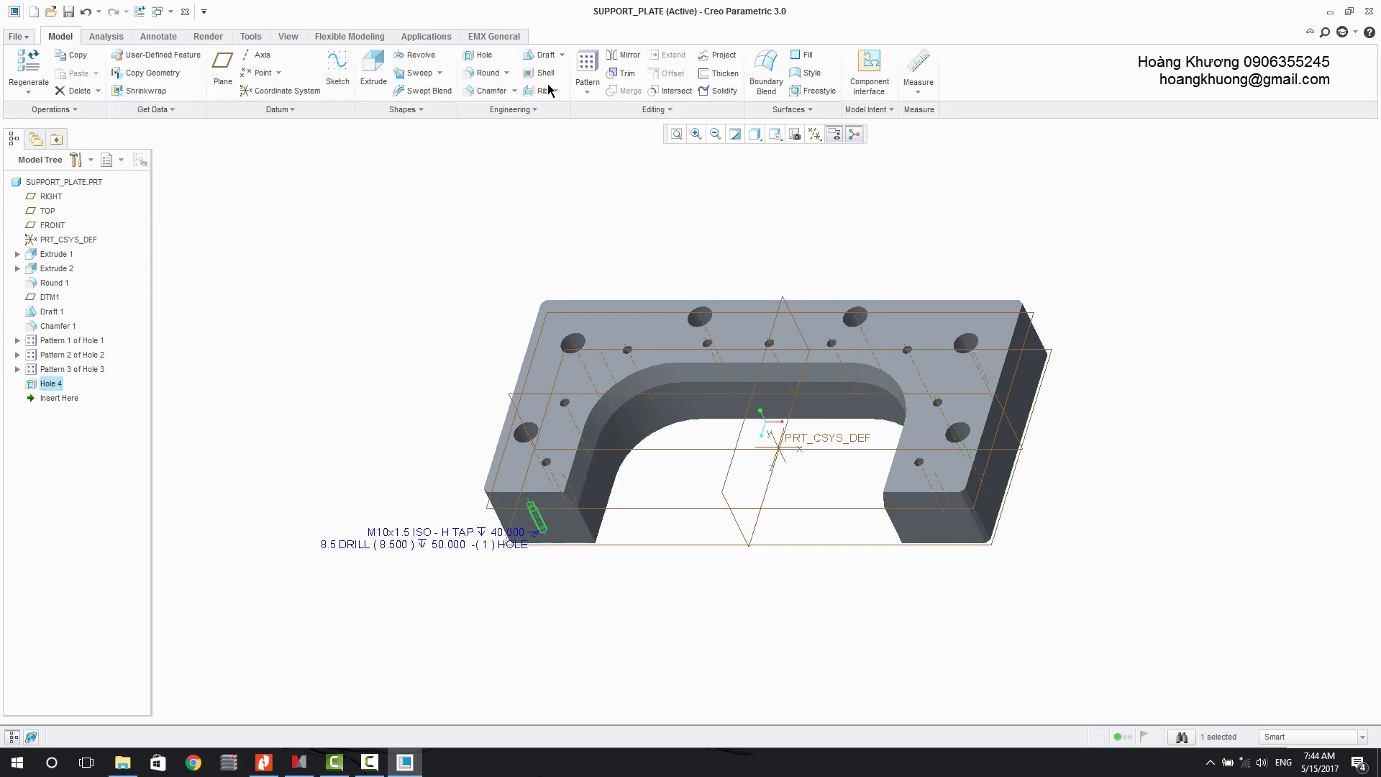
Step: Start a table pattern of the tapped hole driven by its 40 and 270 placement dimensions, and open the pattern table for editing
{"action": "left_click", "coordinate": [586, 67]}
{"action": "left_click", "coordinate": [64, 74]}
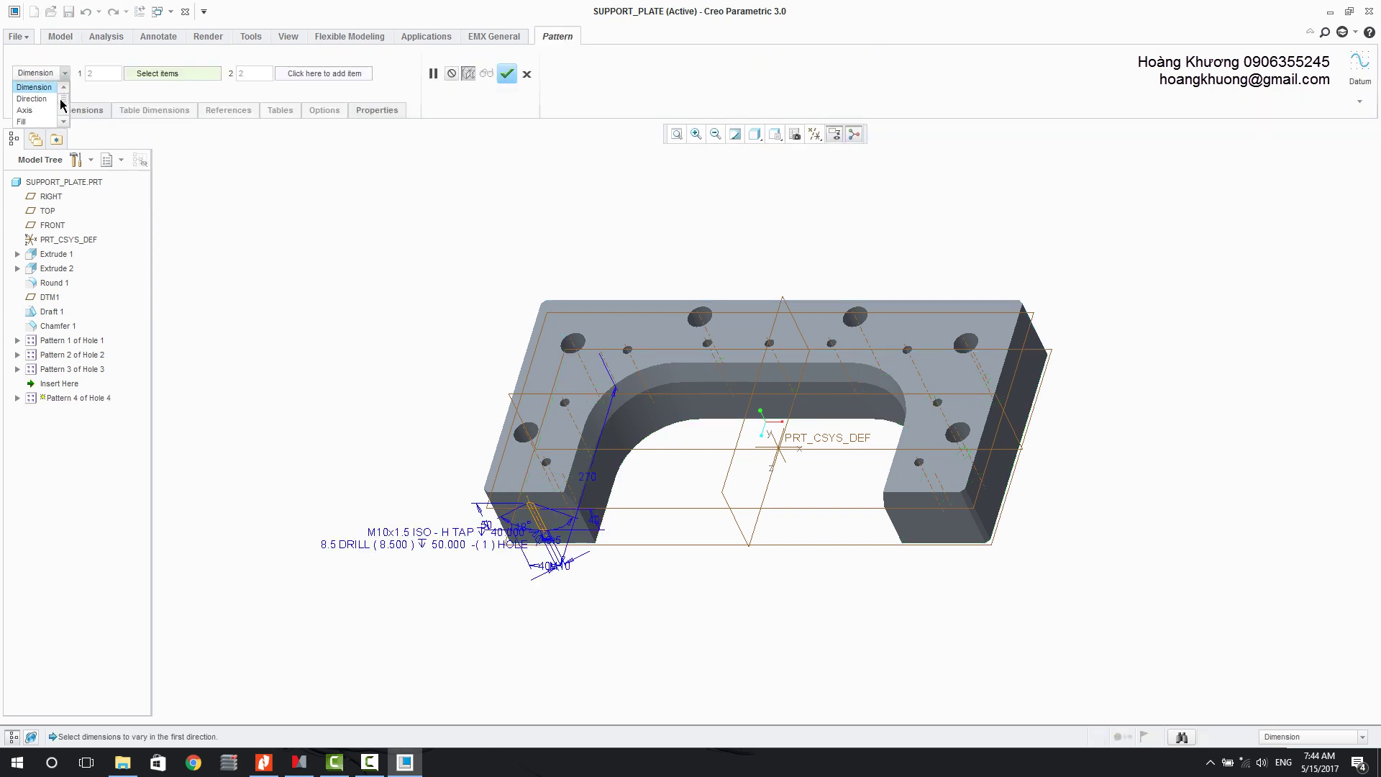
{"action": "scroll", "coordinate": [64, 119], "scroll_direction": "down", "scroll_amount": 2}
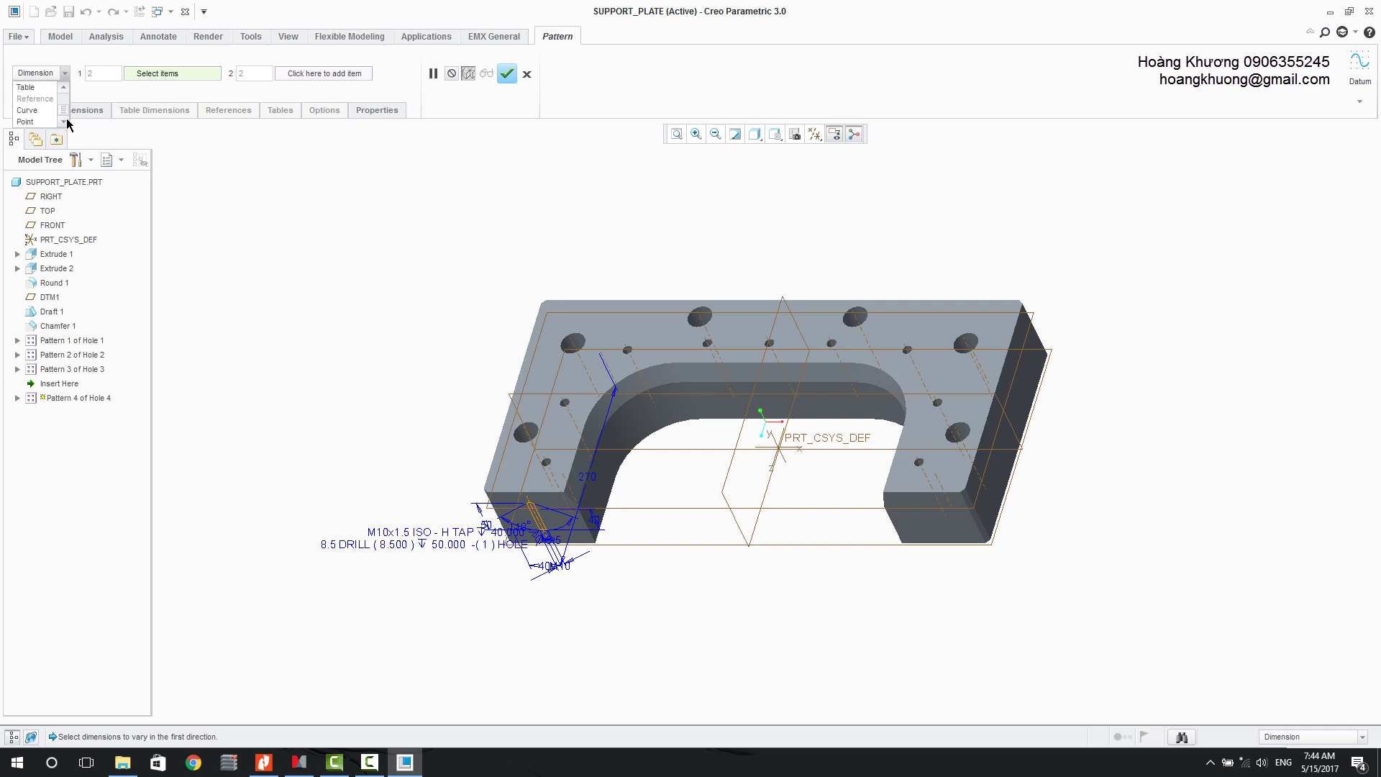
{"action": "left_click", "coordinate": [29, 87]}
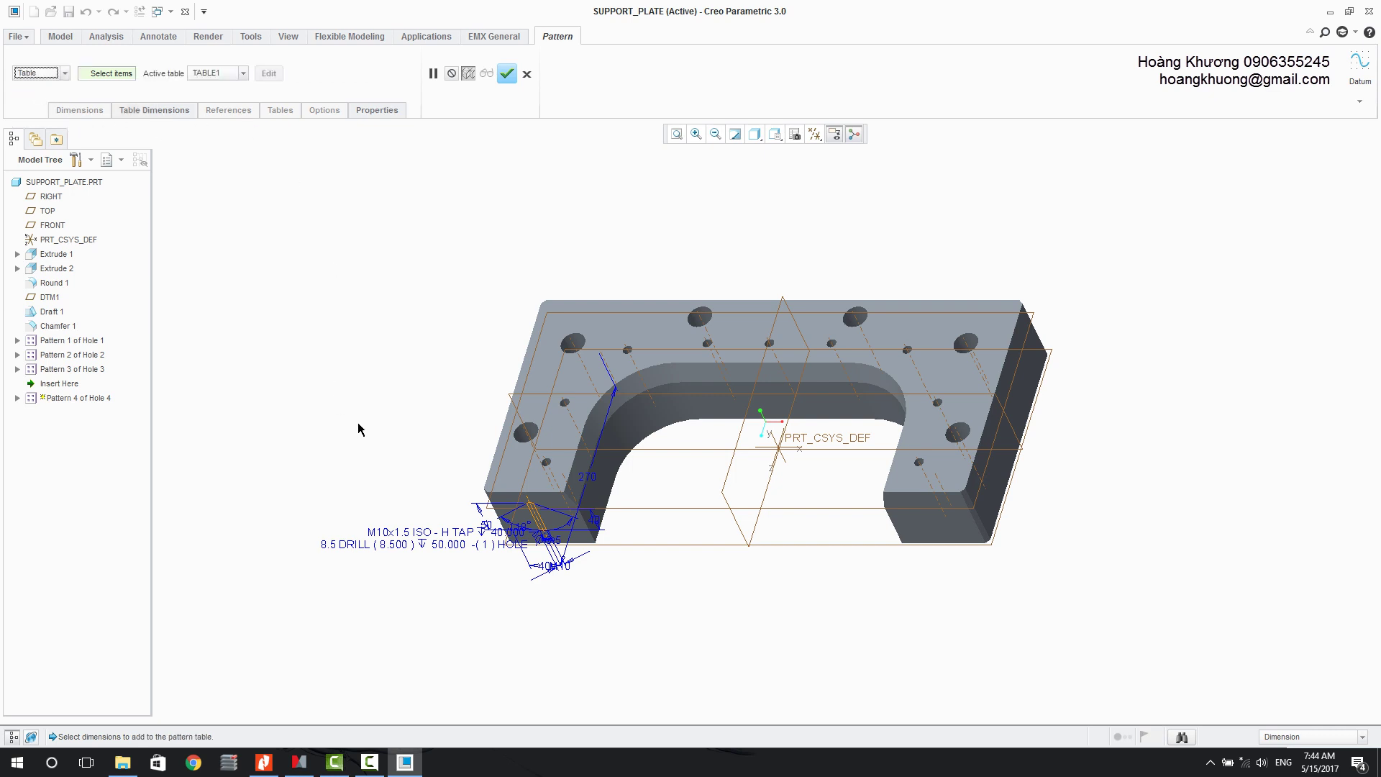
{"action": "scroll", "coordinate": [552, 570], "scroll_direction": "down", "scroll_amount": 4}
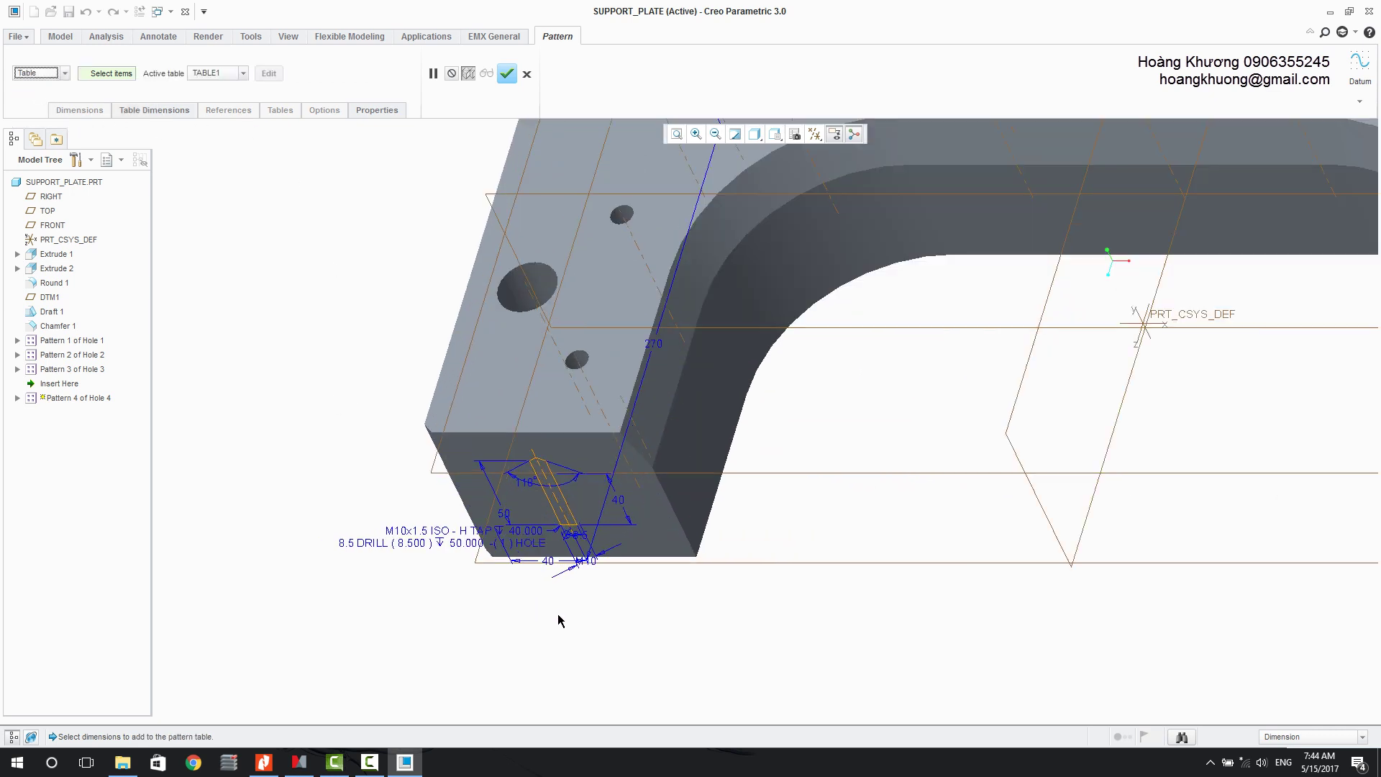
{"action": "left_click", "coordinate": [545, 562]}
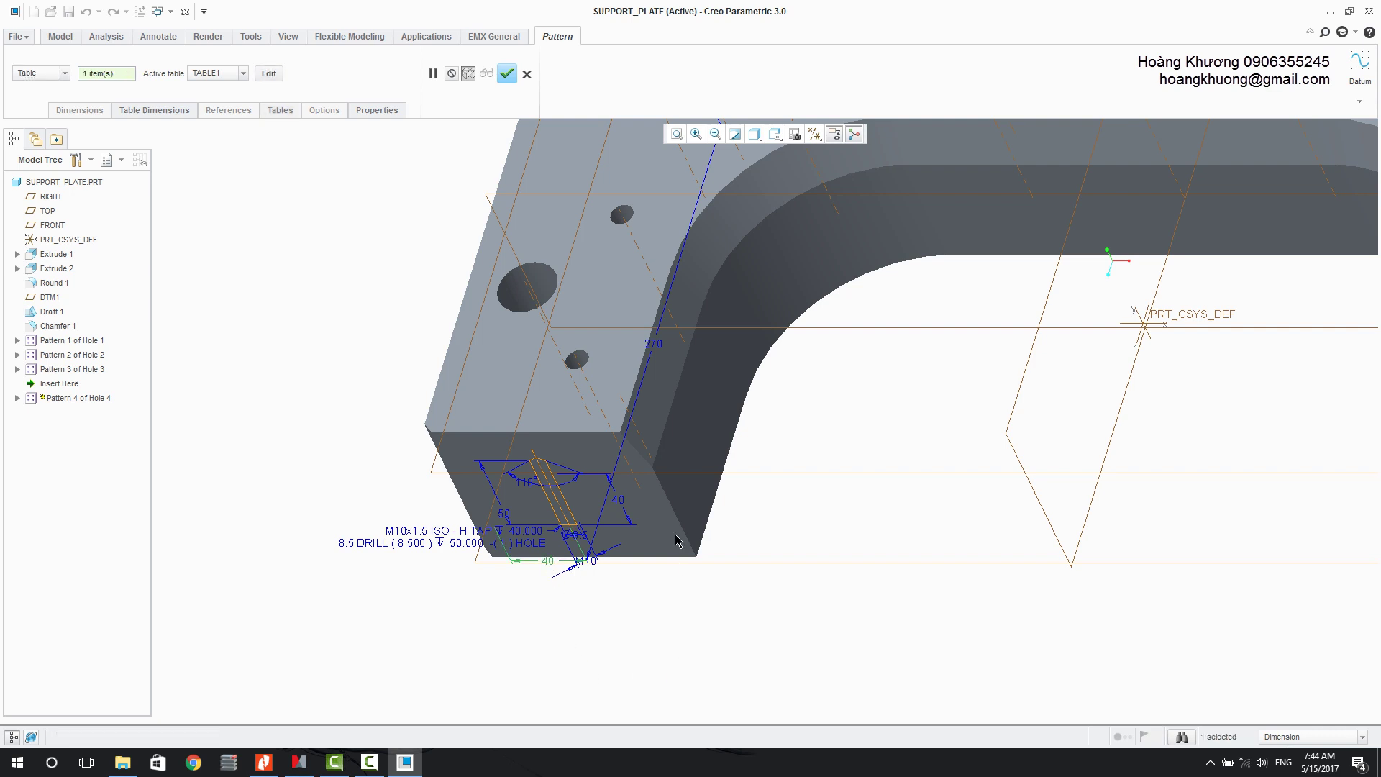
{"action": "left_click", "coordinate": [665, 346], "text": "ctrl"}
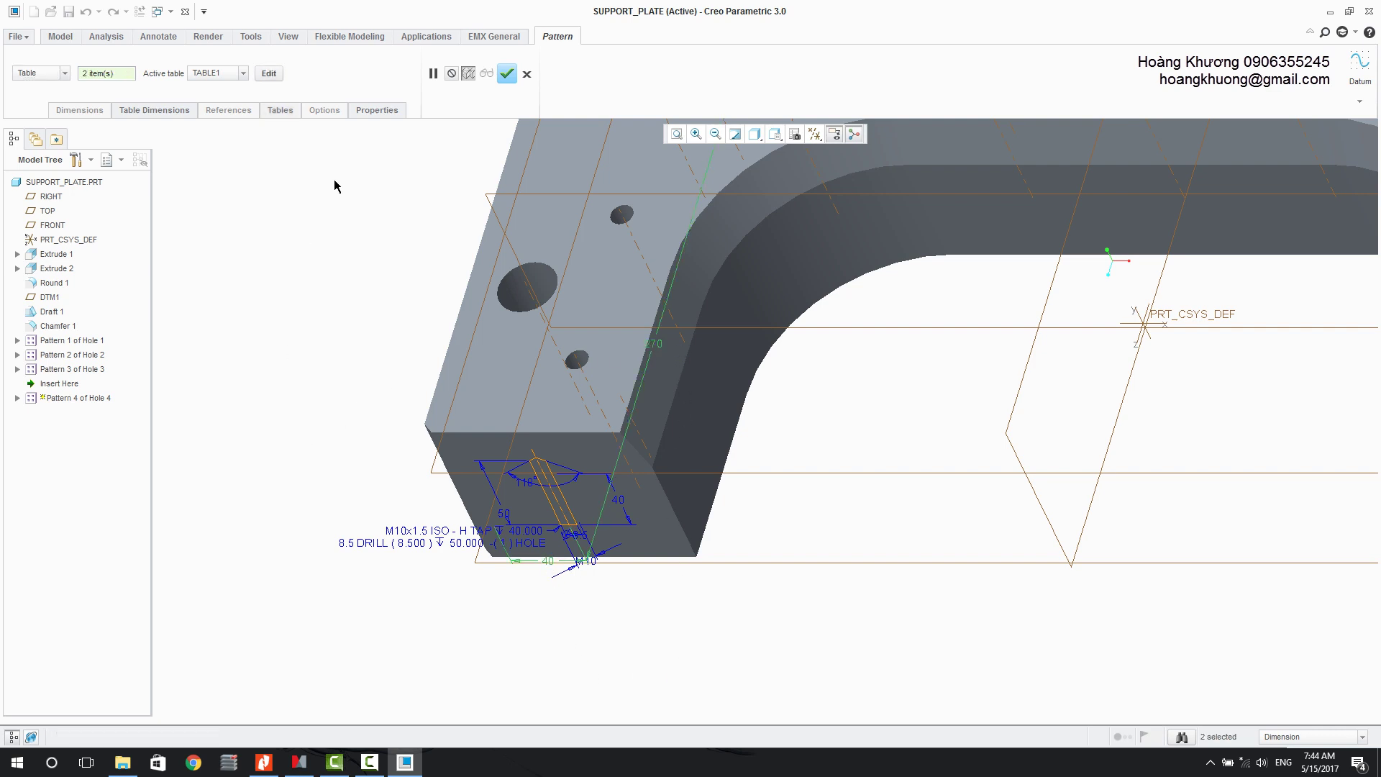
{"action": "left_click", "coordinate": [268, 73]}
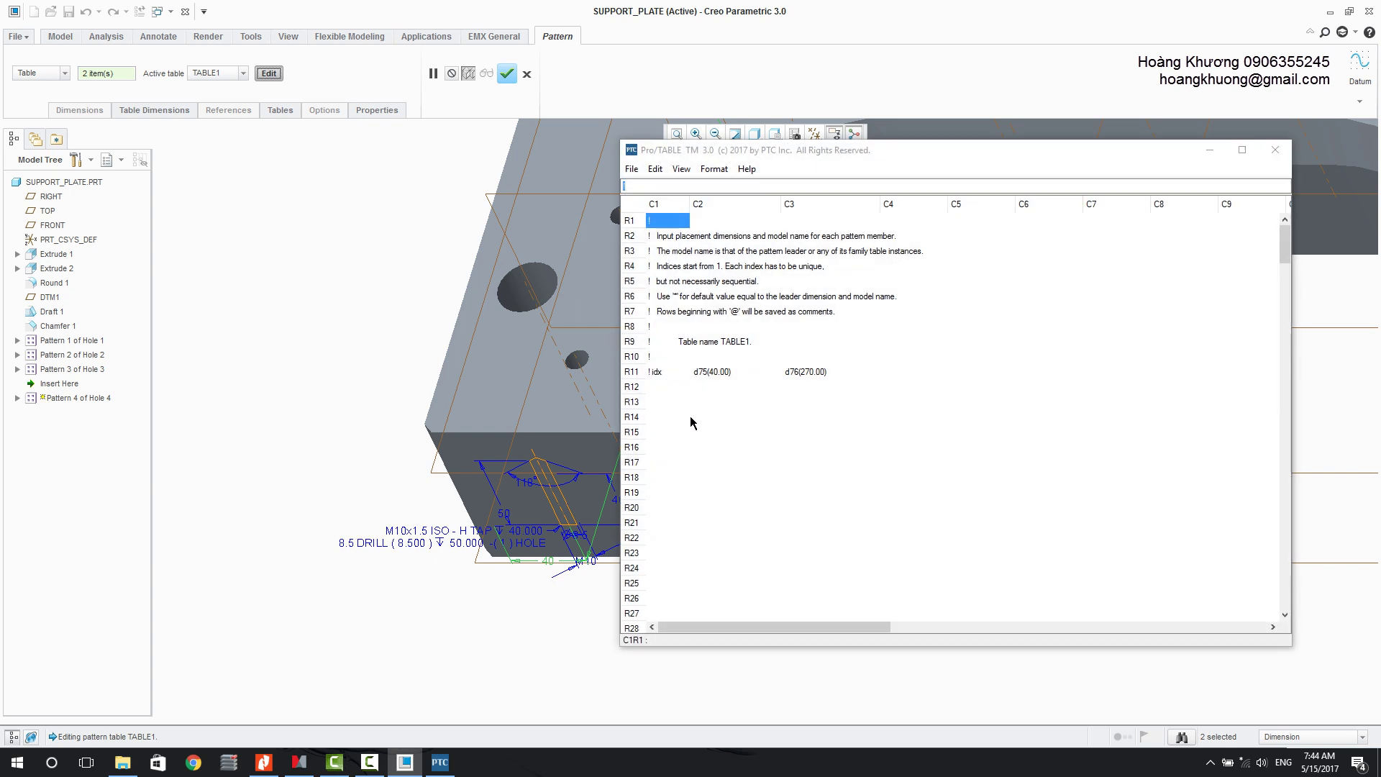
Step: Enter the placement values 40 and 160 in table row R12, and 40 and 40 in row R13
{"action": "left_click", "coordinate": [661, 388]}
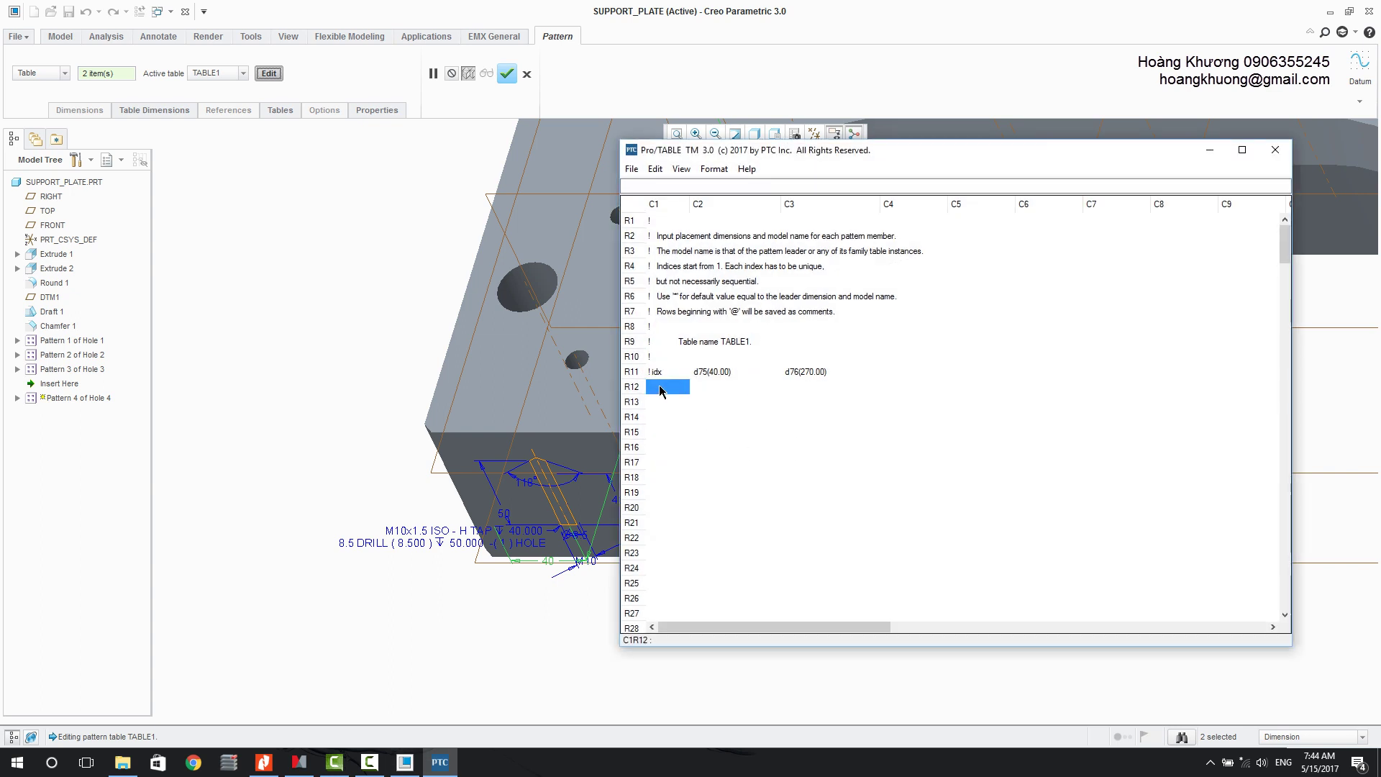
{"action": "left_click", "coordinate": [714, 389]}
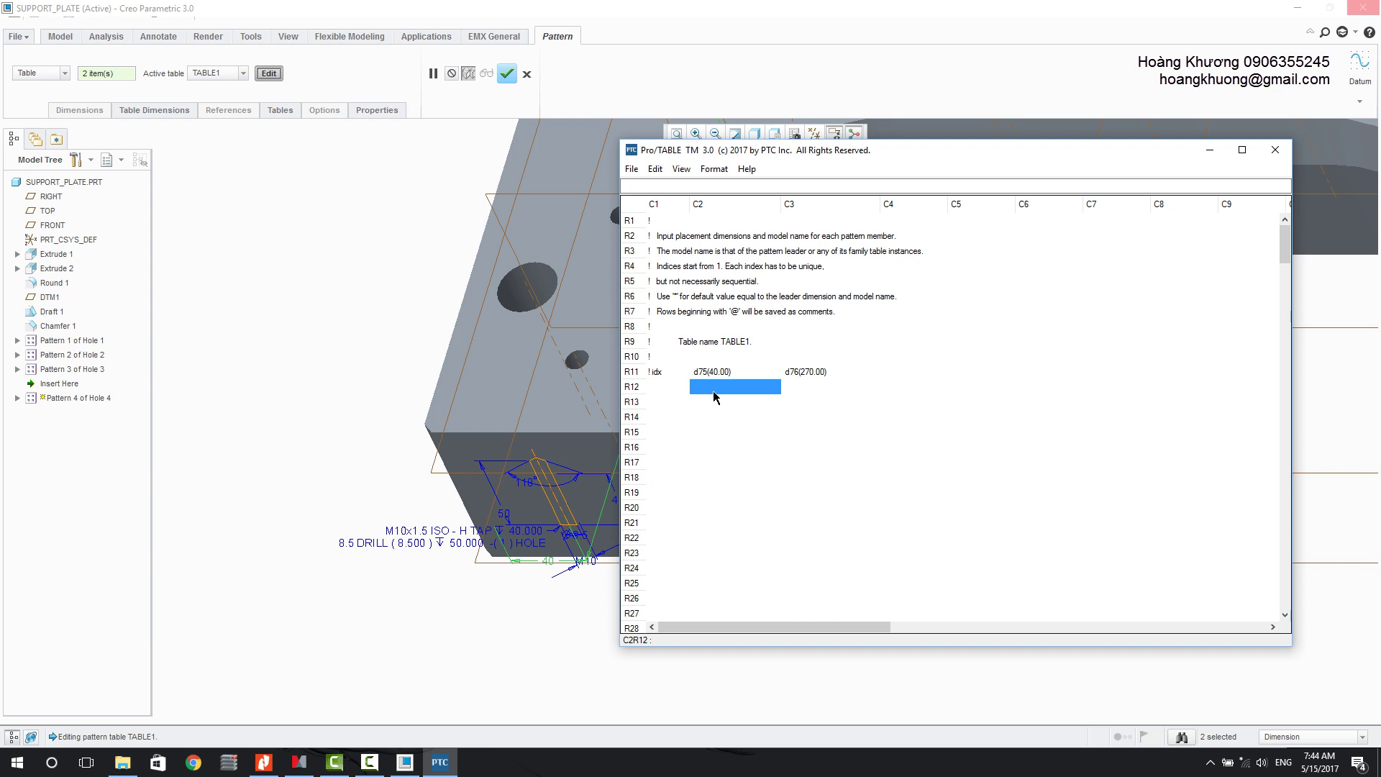
{"action": "left_click", "coordinate": [794, 387]}
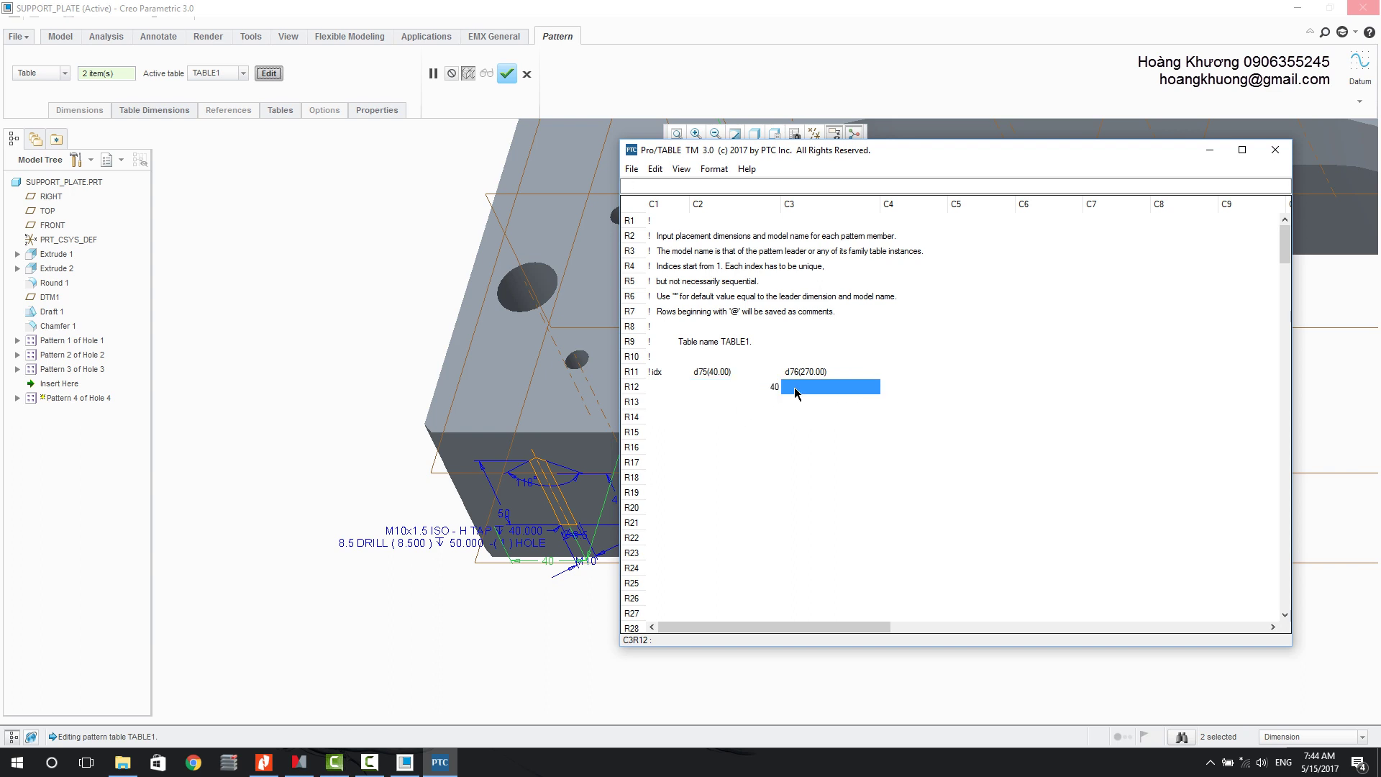
{"action": "type", "text": "160"}
{"action": "key", "text": "Return"}
{"action": "key", "text": "Left"}
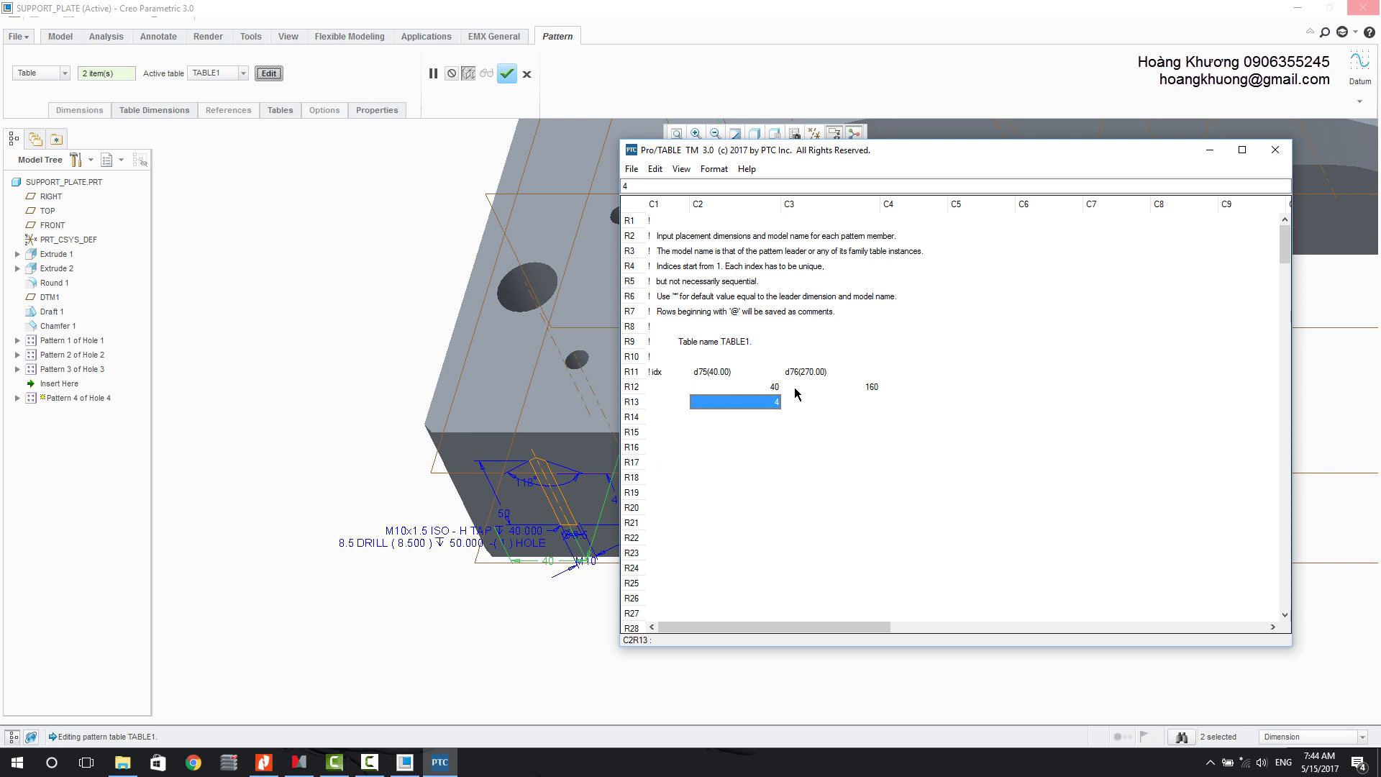
{"action": "key", "text": "Right"}
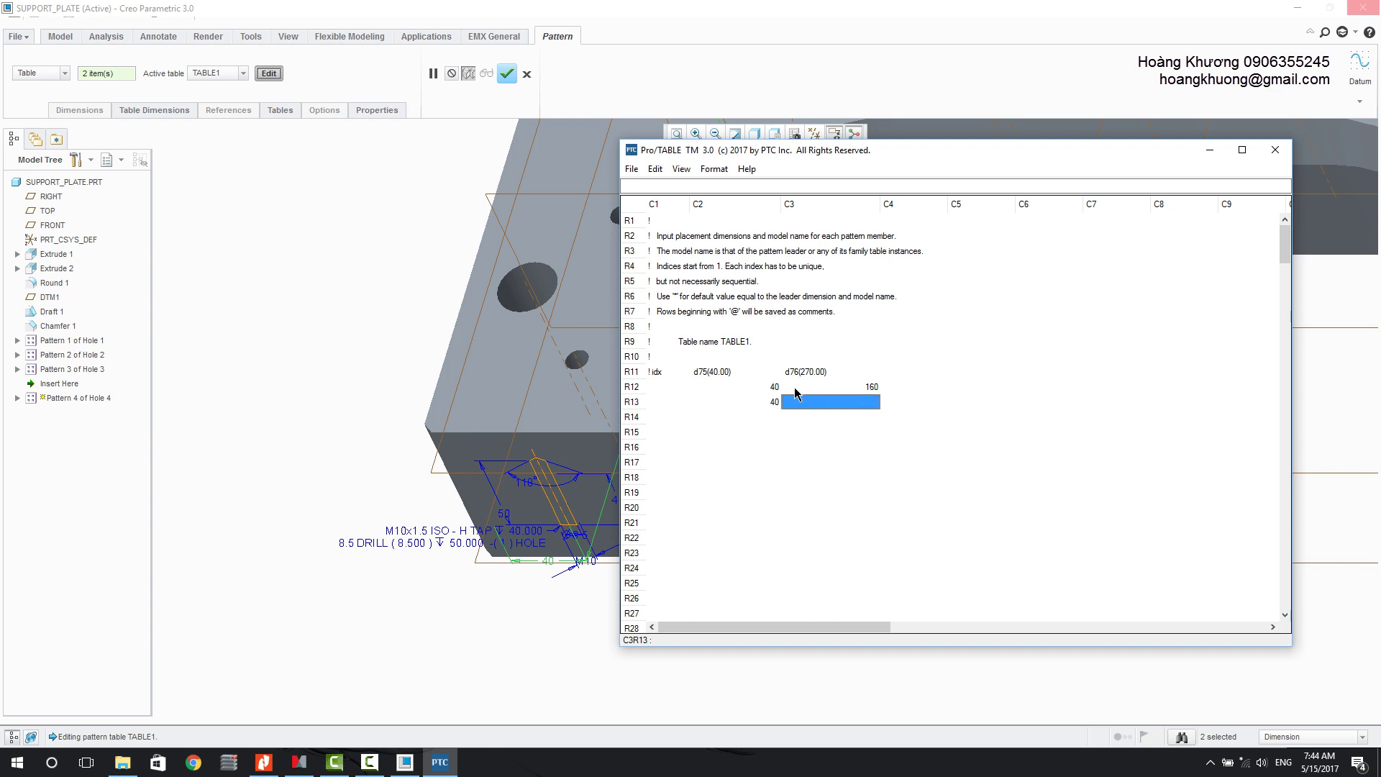
{"action": "key", "text": "Return"}
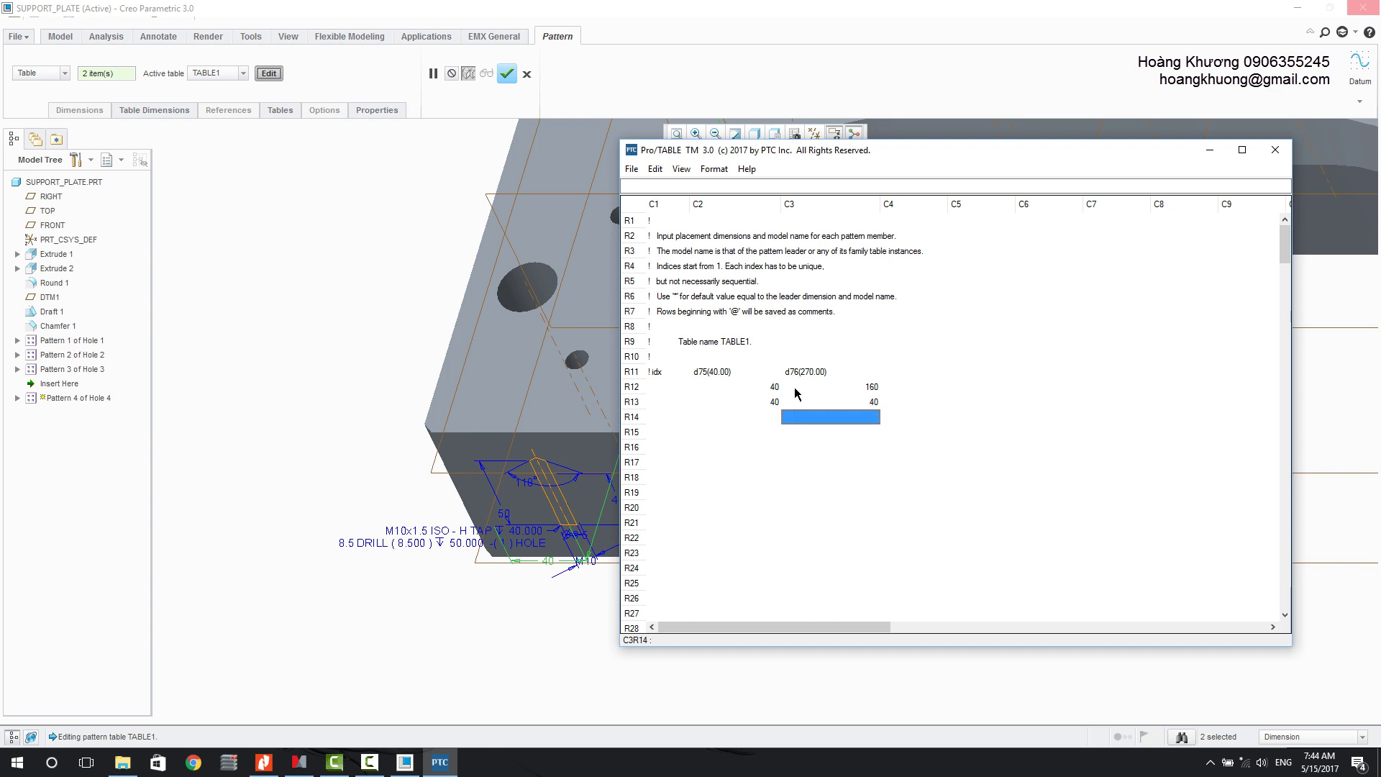
Step: Enter the placement values 180 and 40 in table row R14, and 310 and 40 in row R15
{"action": "key", "text": "Left"}
{"action": "type", "text": "40"}
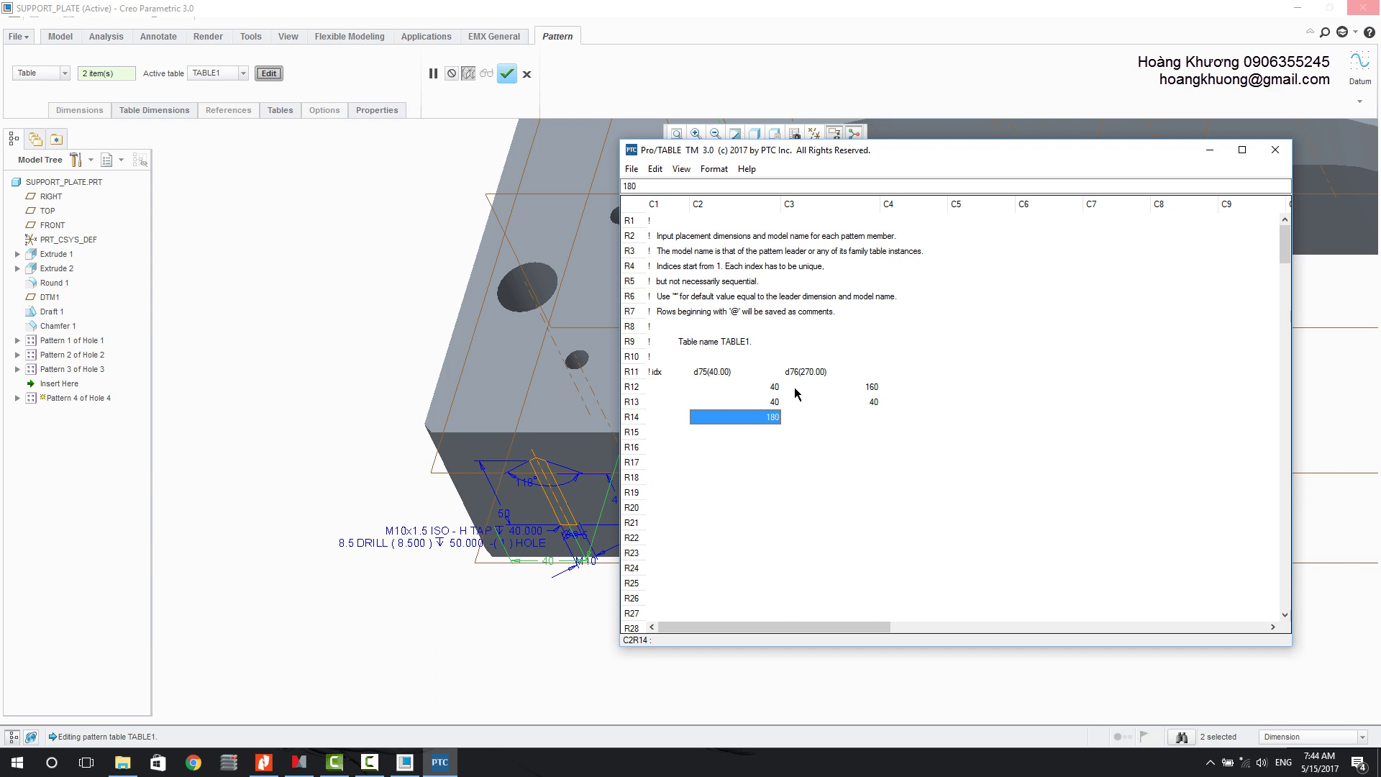
{"action": "key", "text": "Right"}
{"action": "type", "text": "4"}
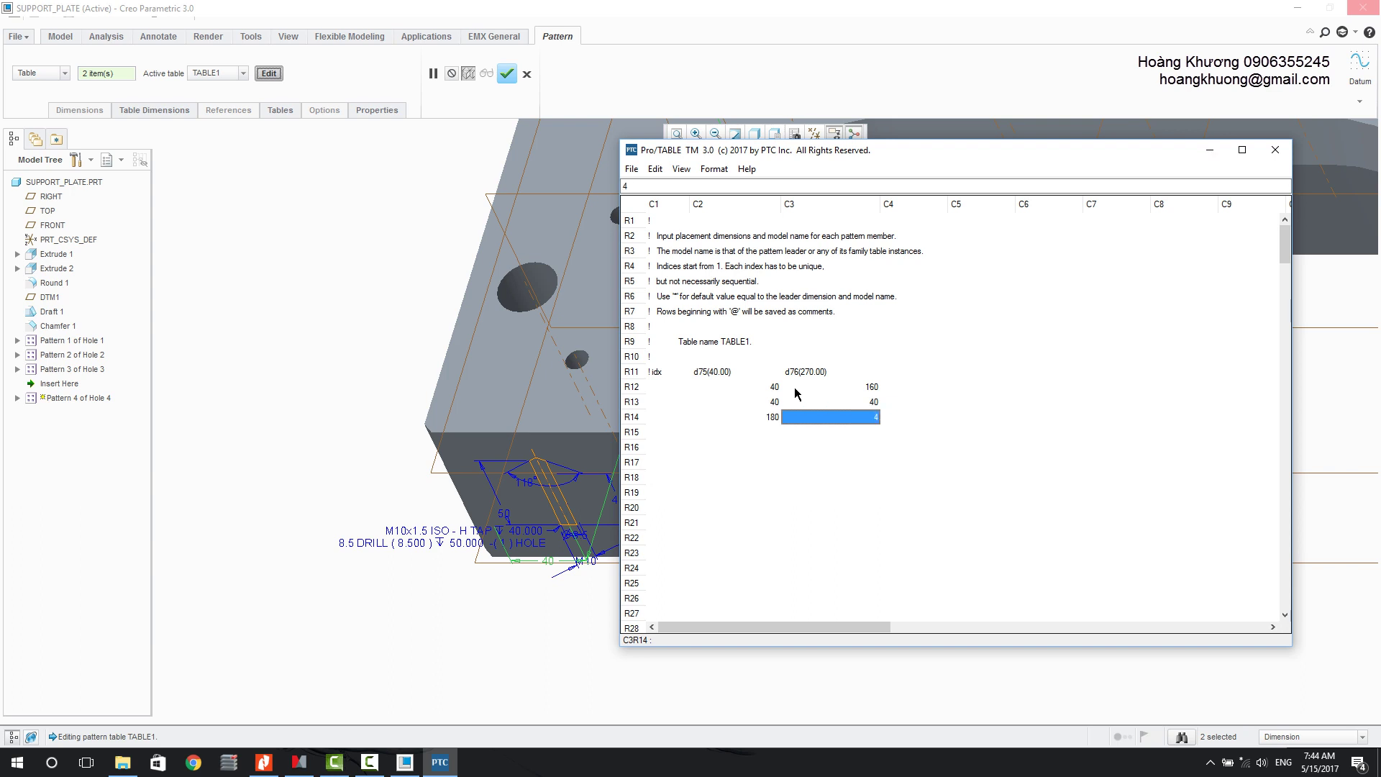
{"action": "type", "text": "0"}
{"action": "key", "text": "Return"}
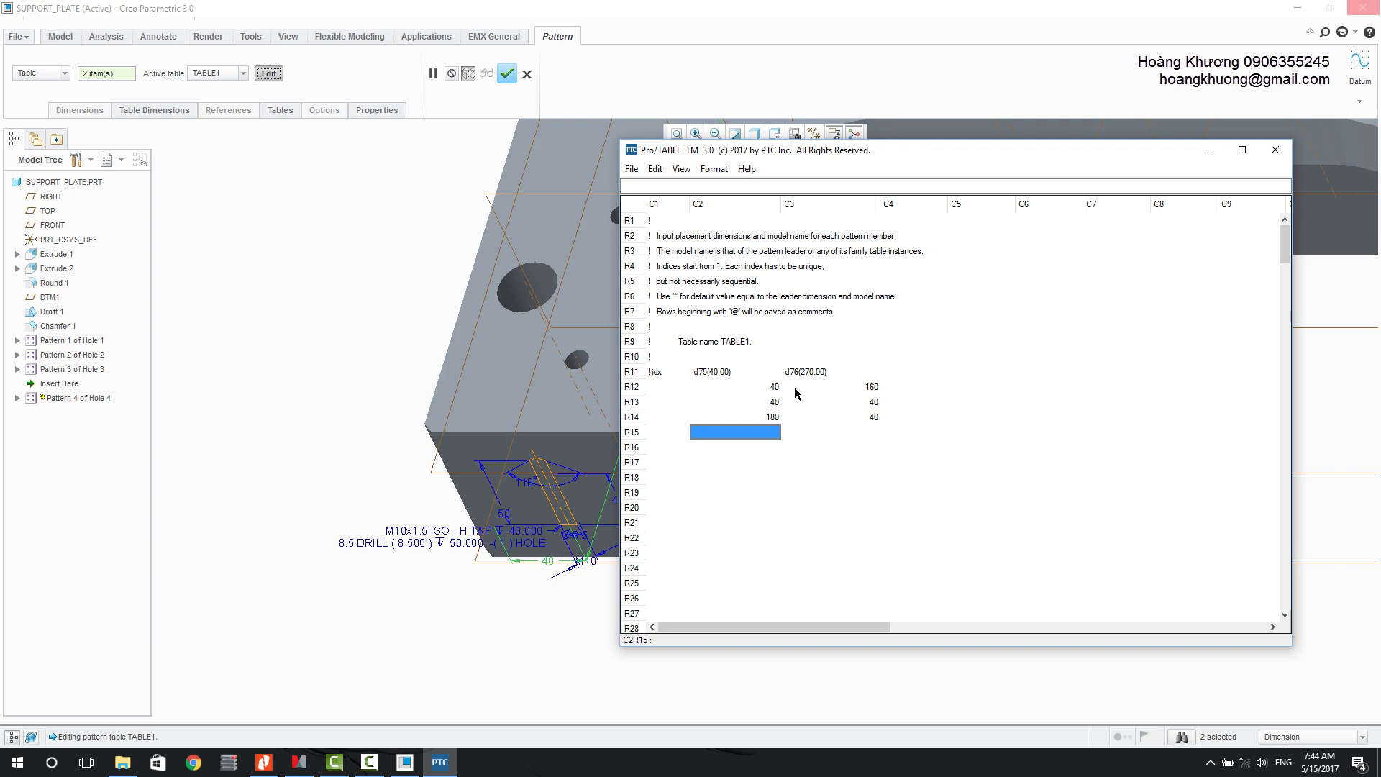
{"action": "type", "text": "310"}
{"action": "key", "text": "Right"}
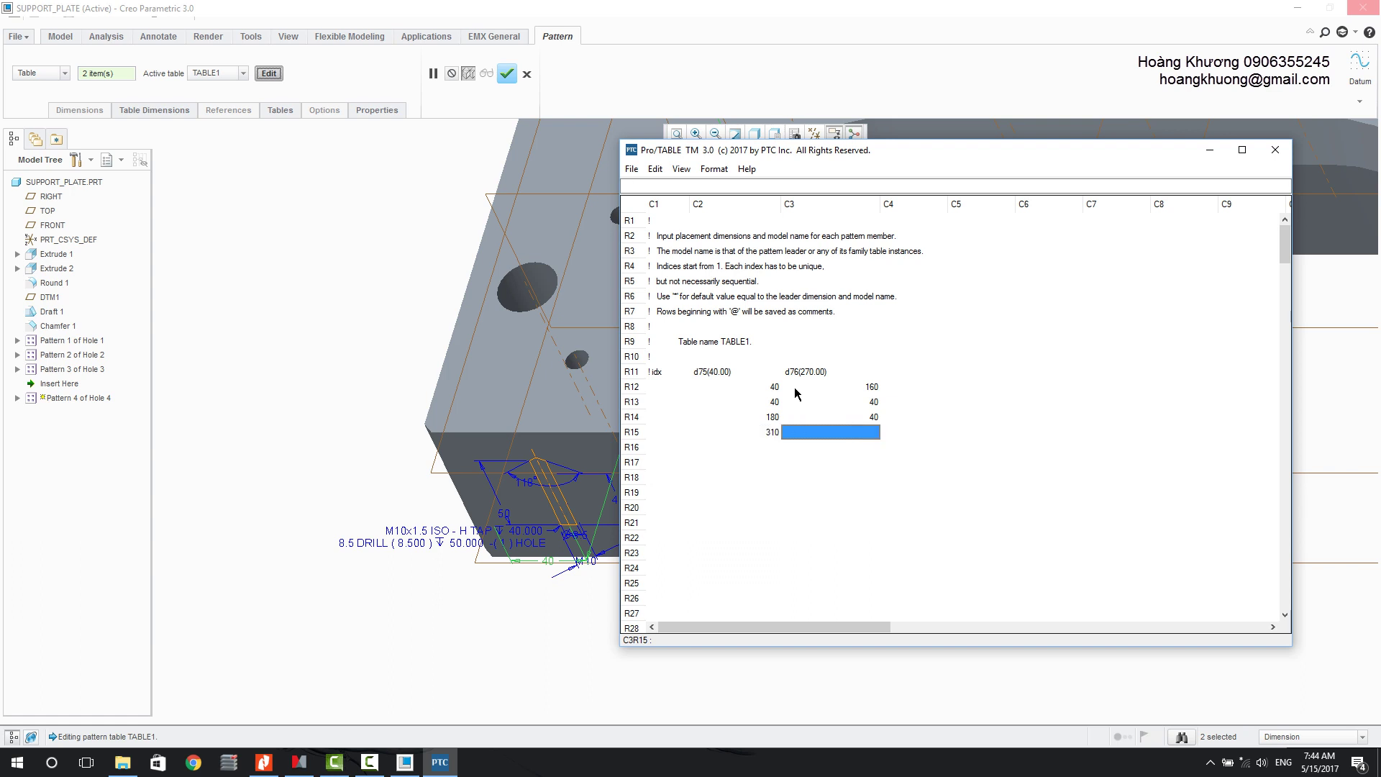
{"action": "type", "text": "40"}
{"action": "key", "text": "Return"}
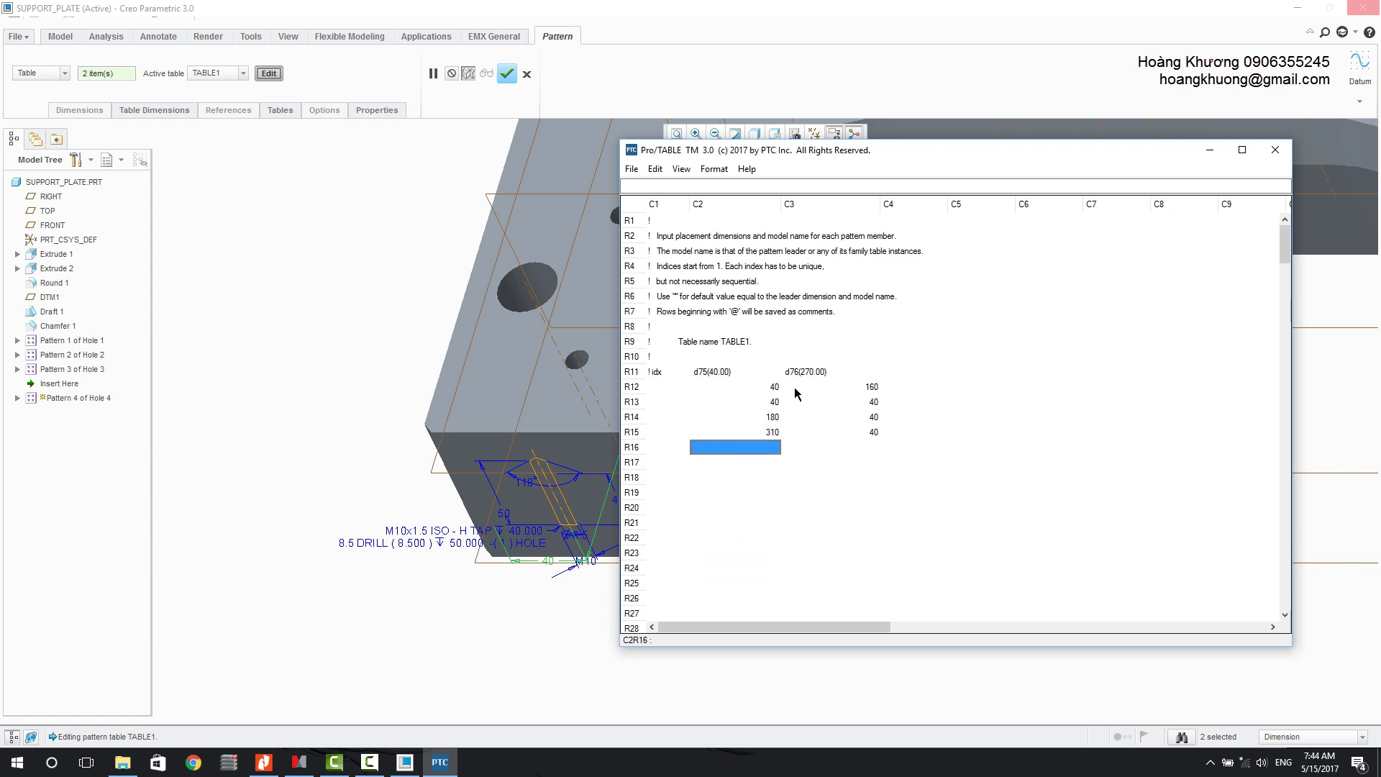
Step: Enter the placement values 440 and 40 in table row R16, and 580 and 40 in row R17
{"action": "type", "text": "440"}
{"action": "key", "text": "Right"}
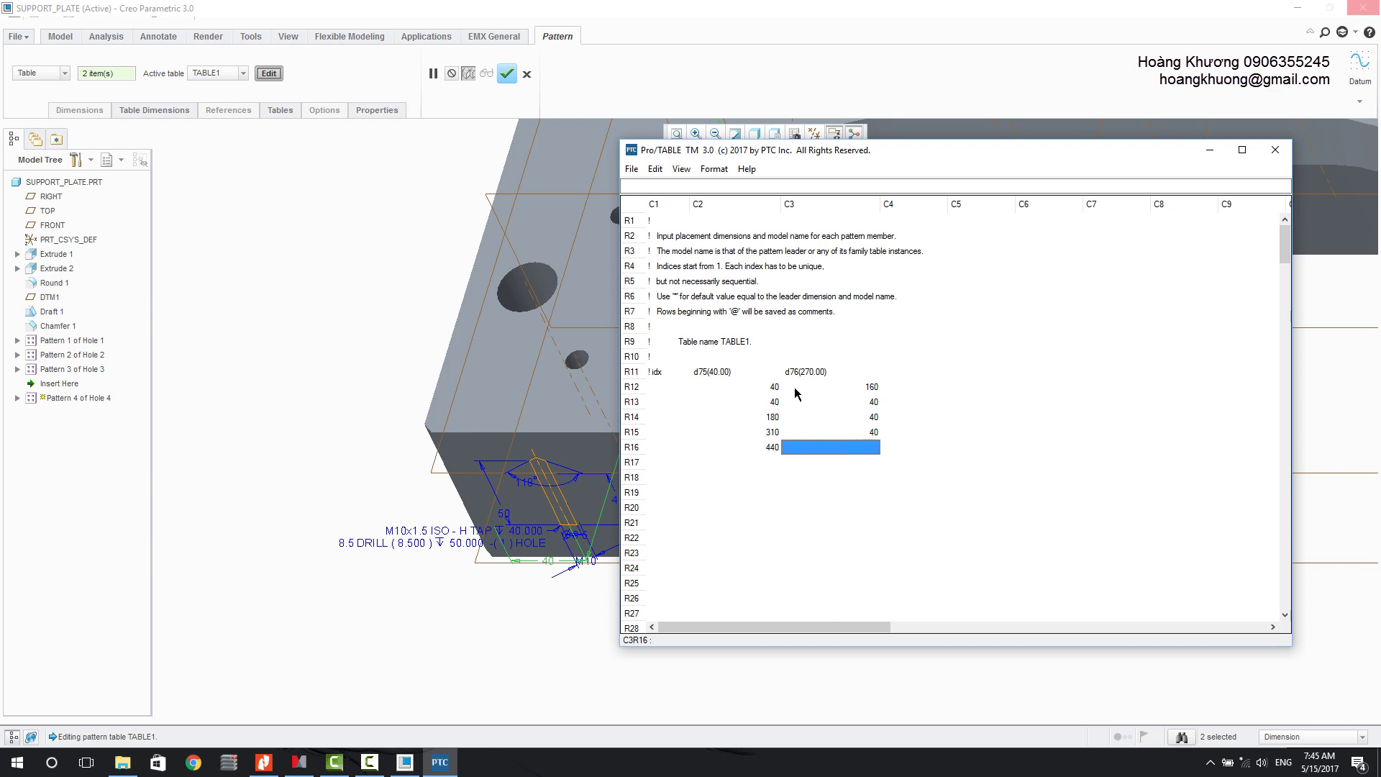
{"action": "type", "text": "40"}
{"action": "key", "text": "Return"}
{"action": "key", "text": "Left"}
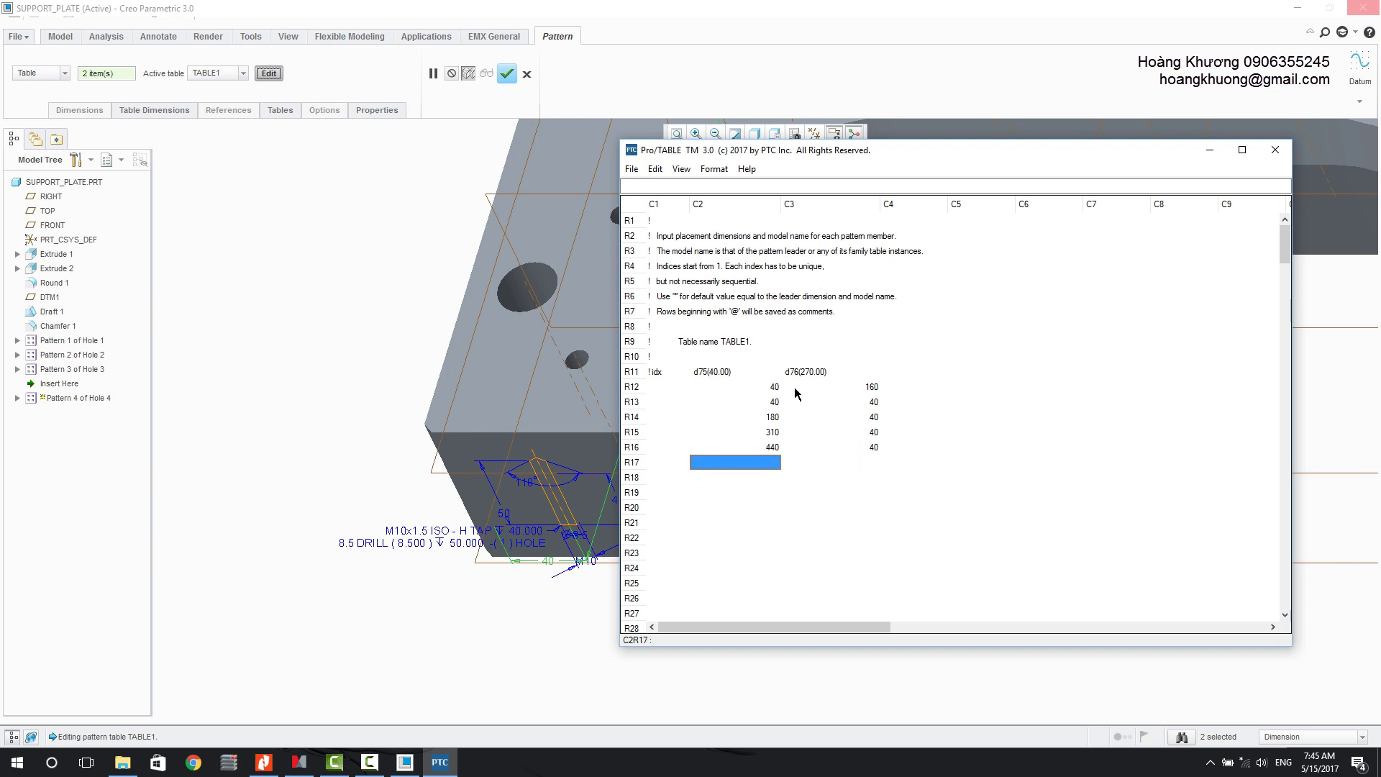
{"action": "key", "text": "Right"}
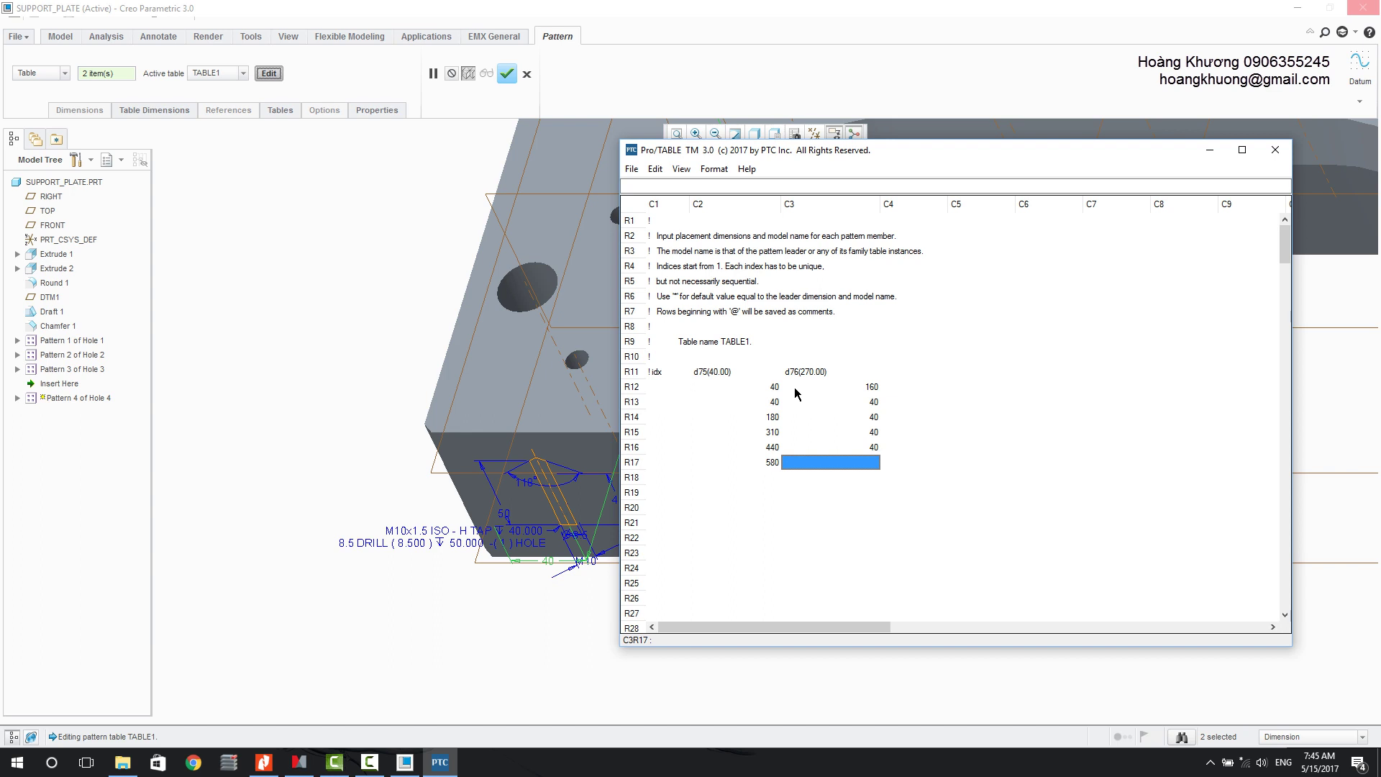
{"action": "type", "text": "40"}
{"action": "key", "text": "Return"}
{"action": "key", "text": "Left"}
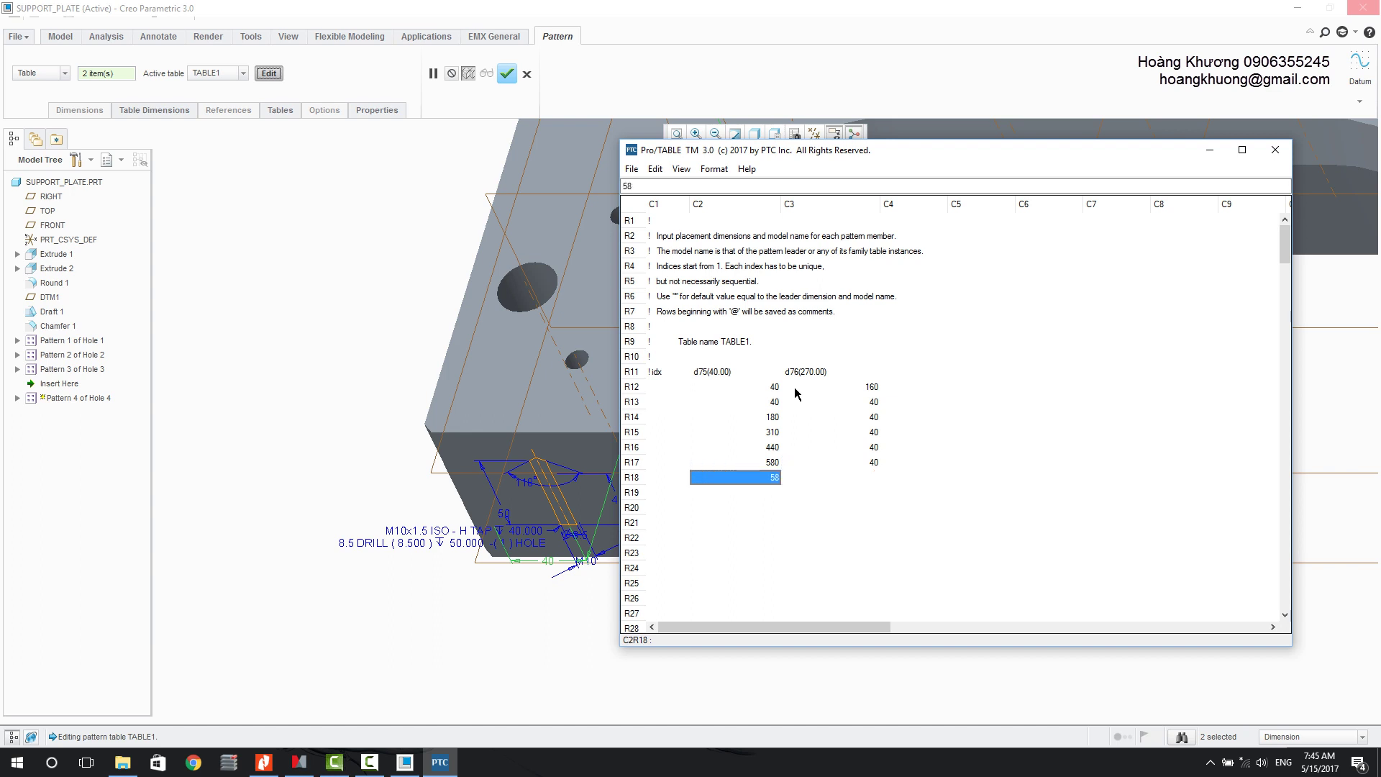
Step: Enter the placement values 580 and 160 in table row R18, and 580 and 270 in row R19
{"action": "type", "text": "580"}
{"action": "key", "text": "Right"}
{"action": "type", "text": "1"}
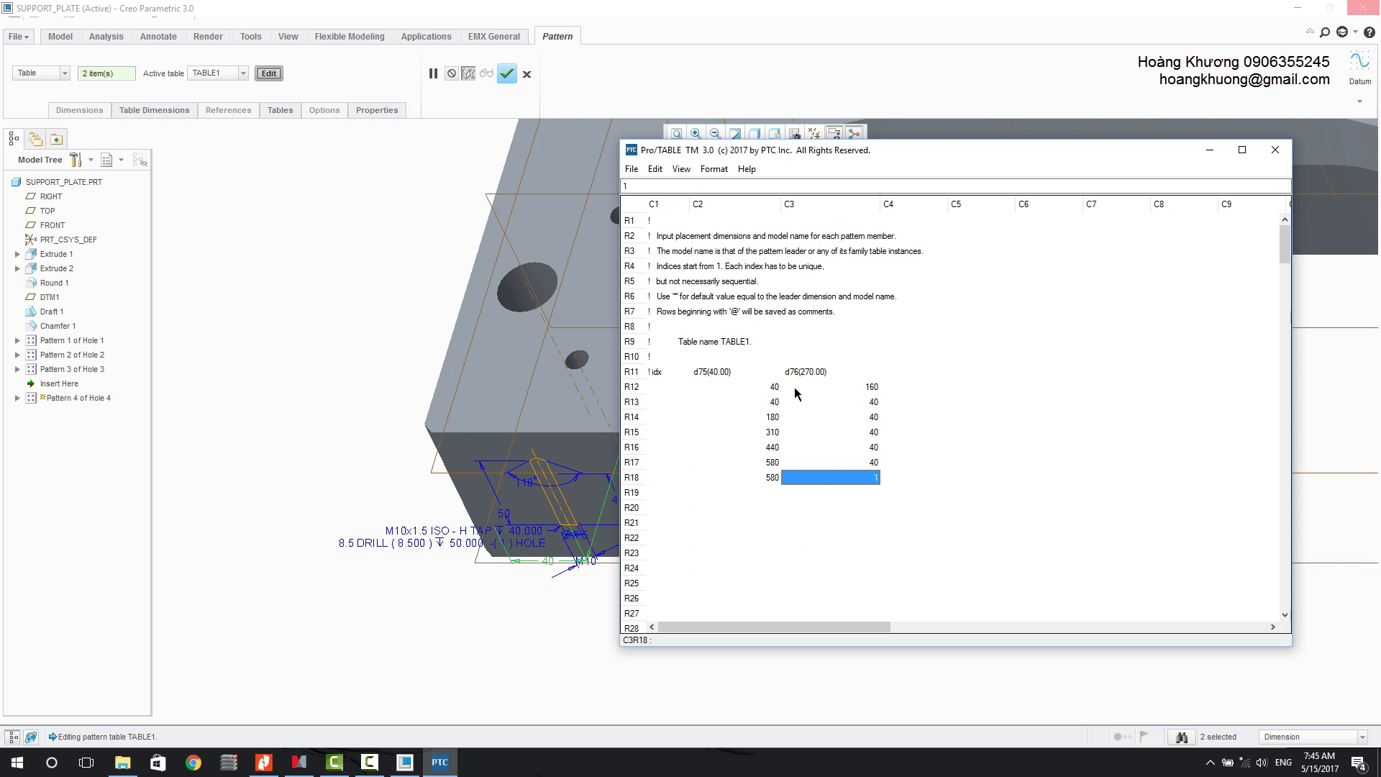
{"action": "type", "text": "60"}
{"action": "key", "text": "Return"}
{"action": "key", "text": "Left"}
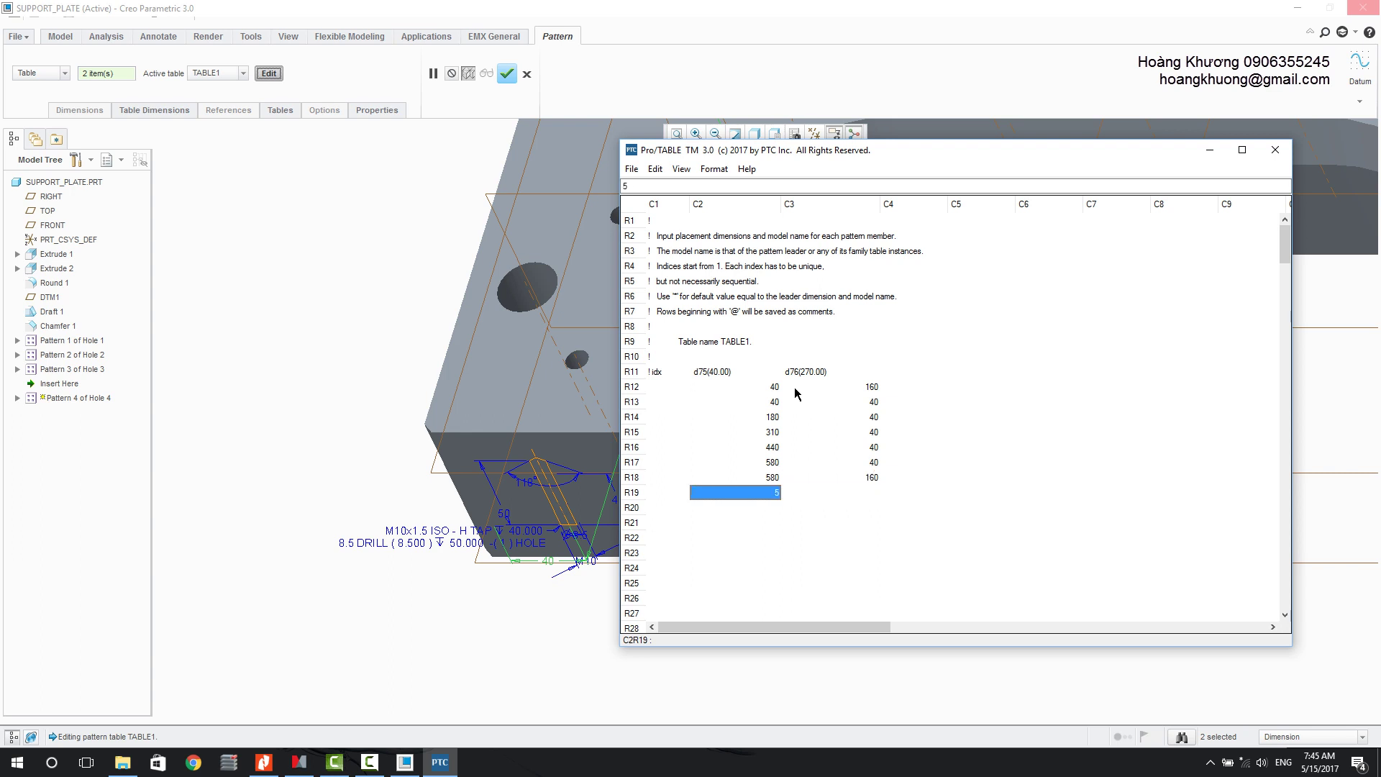
{"action": "key", "text": "Right"}
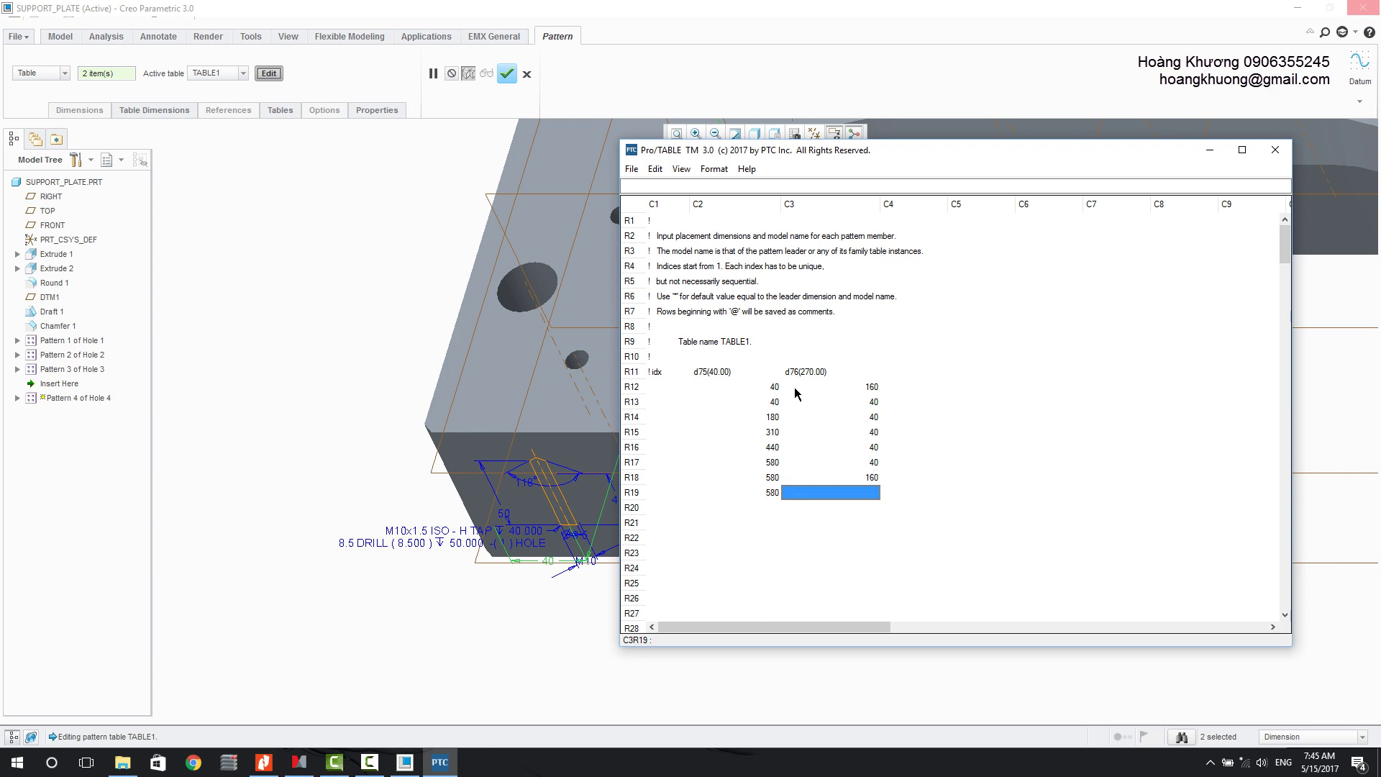
{"action": "type", "text": "270"}
Step: Number the pattern members in the idx column from 2 to 9 in table rows R12 to R19
{"action": "left_click", "coordinate": [659, 388]}
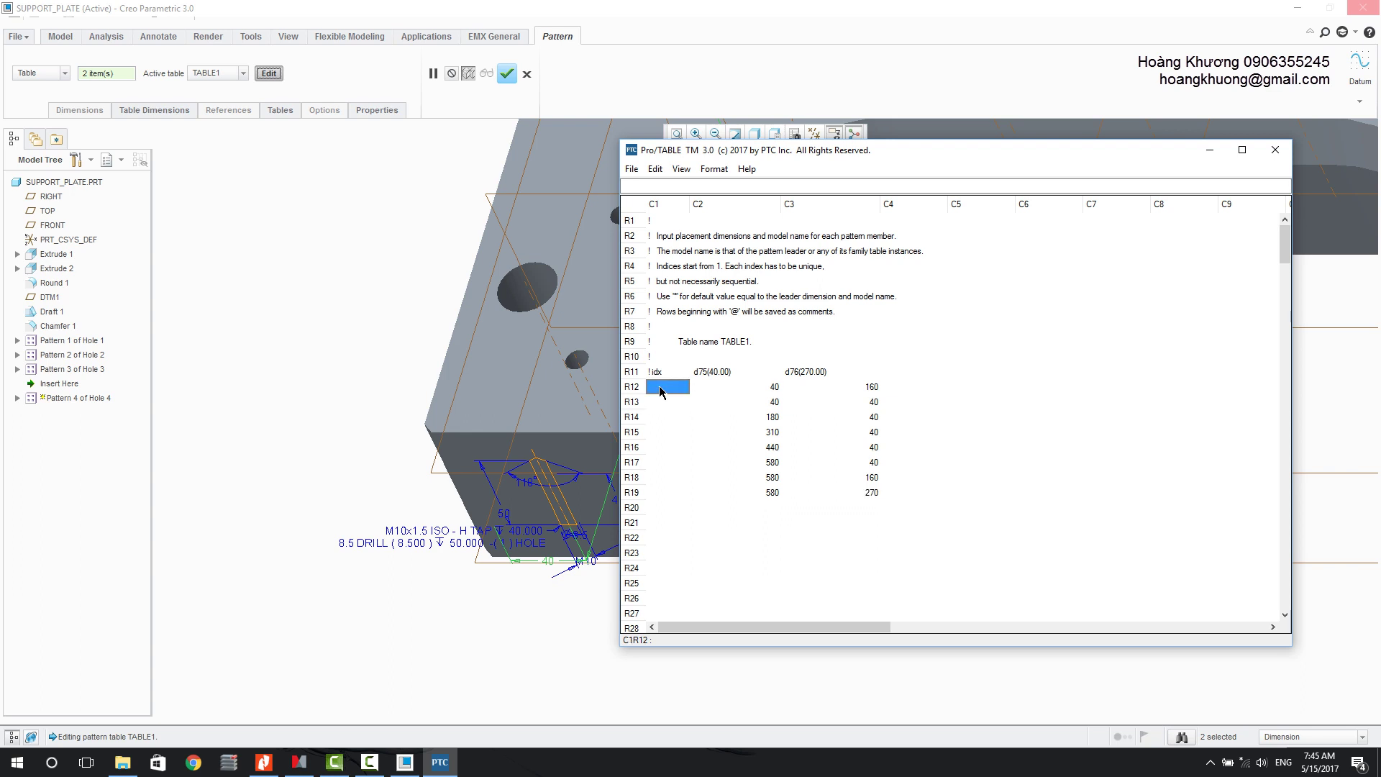
{"action": "type", "text": "2"}
{"action": "key", "text": "Return"}
{"action": "type", "text": "3"}
{"action": "key", "text": "Return"}
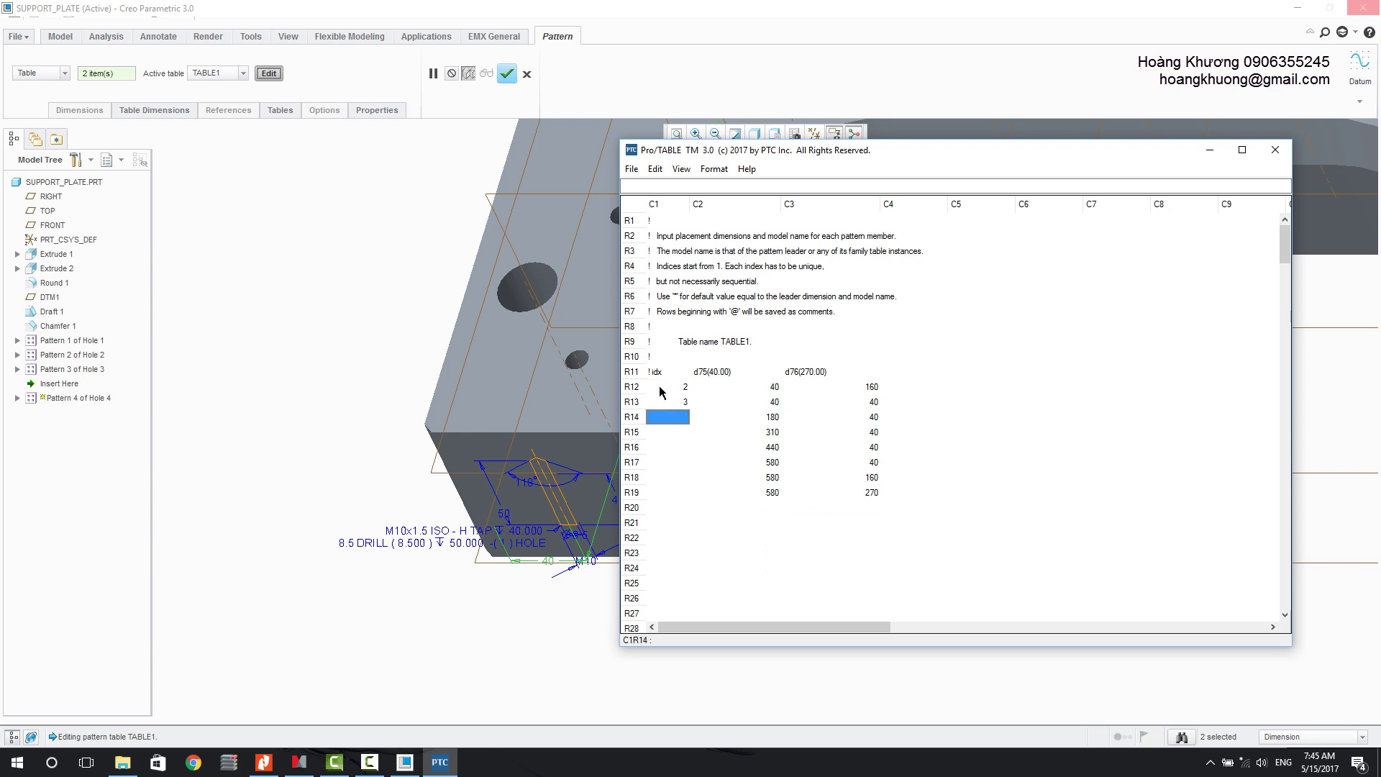
{"action": "type", "text": "4"}
{"action": "key", "text": "Return"}
{"action": "type", "text": "5"}
{"action": "key", "text": "Return"}
{"action": "type", "text": "6"}
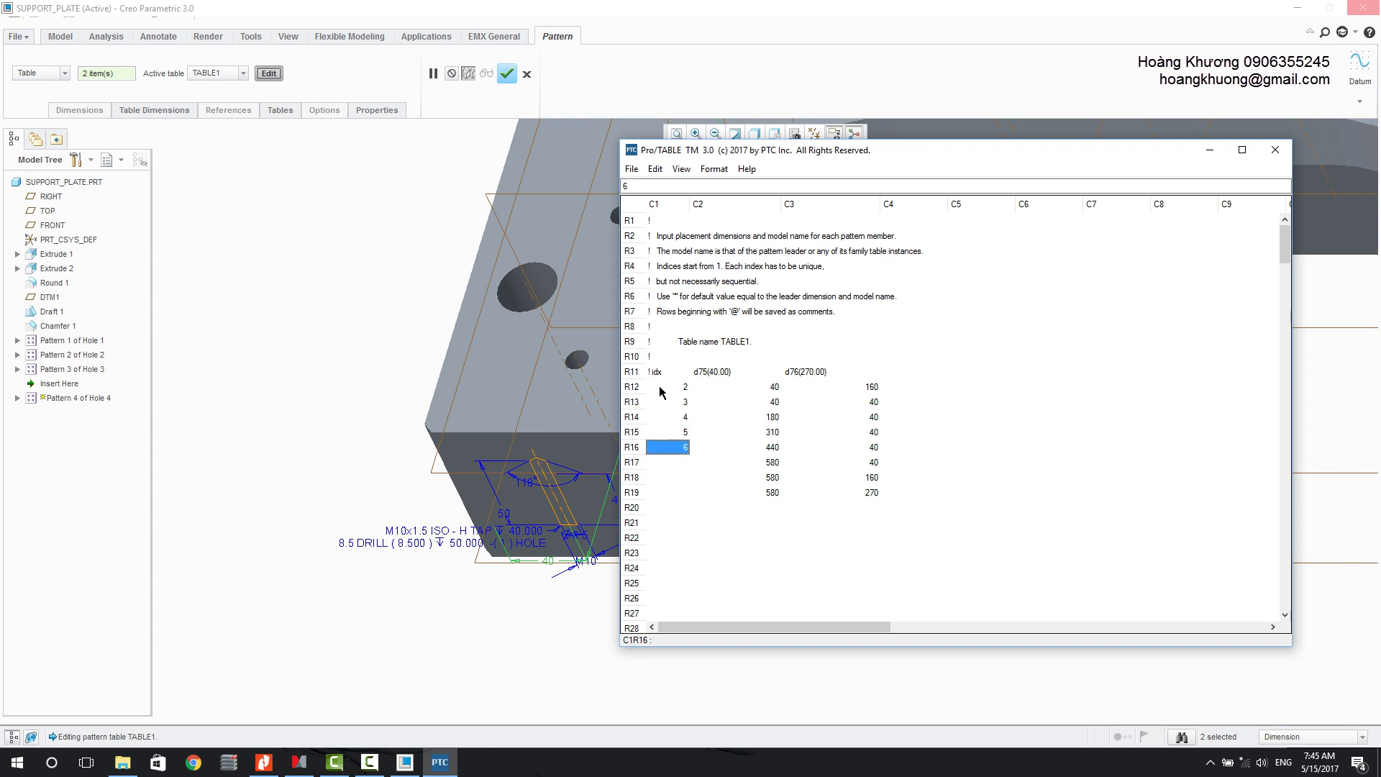
{"action": "key", "text": "Return"}
{"action": "type", "text": "7"}
{"action": "key", "text": "Return"}
{"action": "type", "text": "8"}
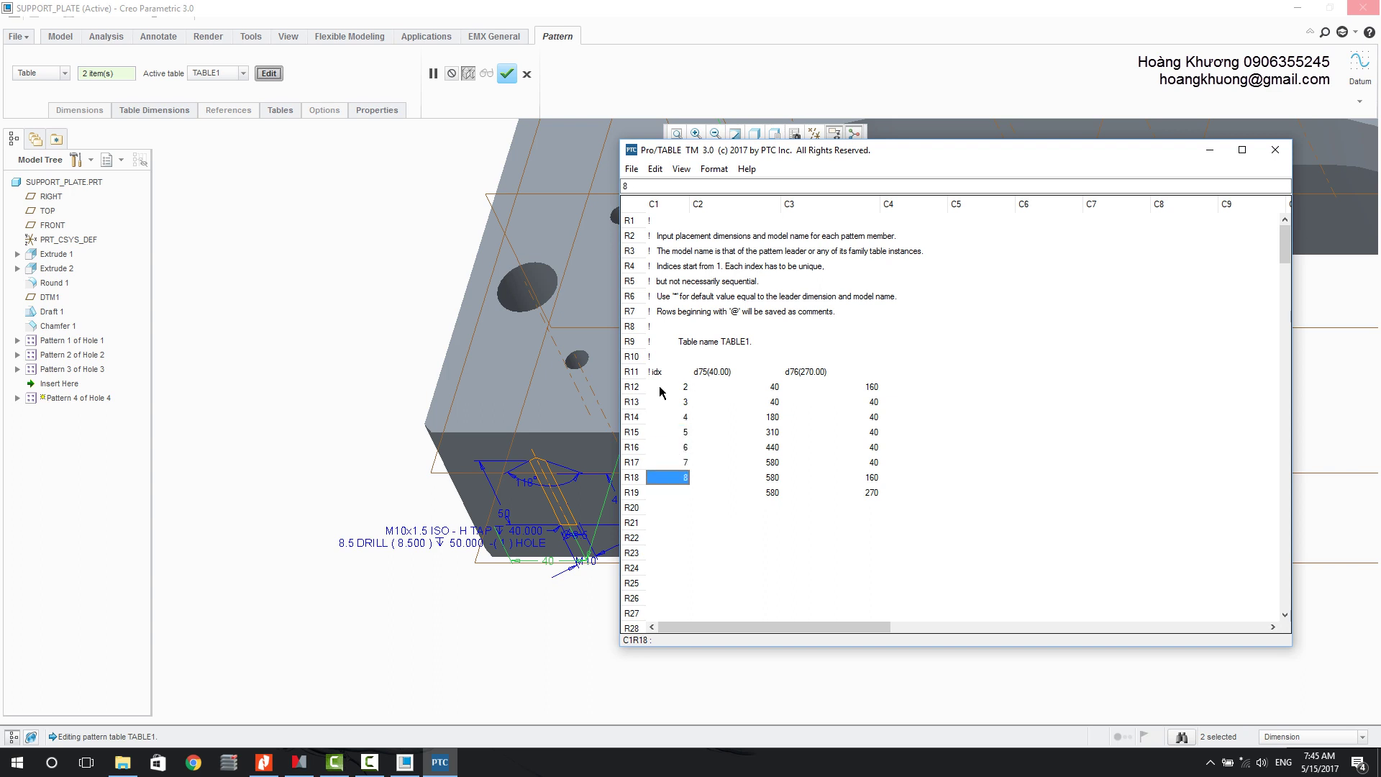
{"action": "key", "text": "Return"}
{"action": "type", "text": "9"}
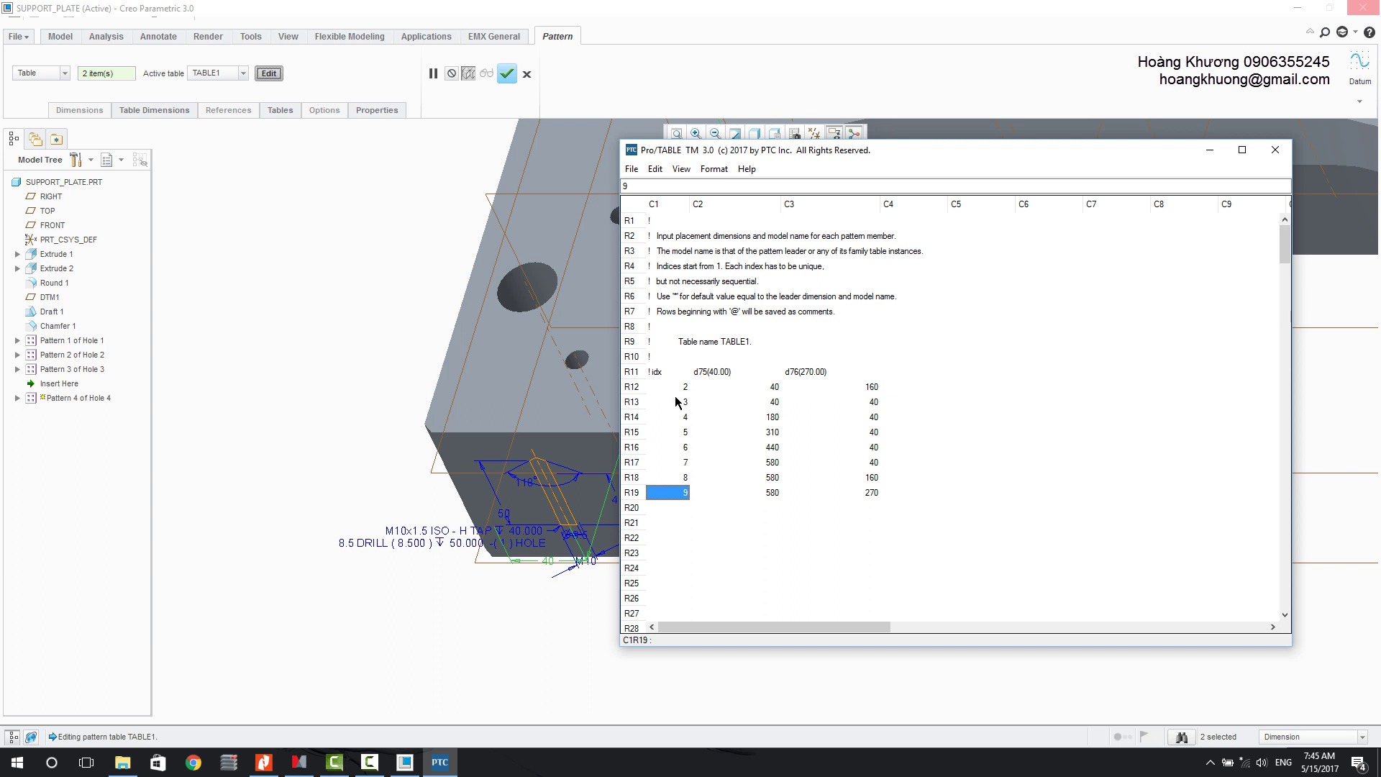
Step: Save and close the pattern table, complete the M10 tapped hole pattern and restore the default view
{"action": "left_click", "coordinate": [632, 169]}
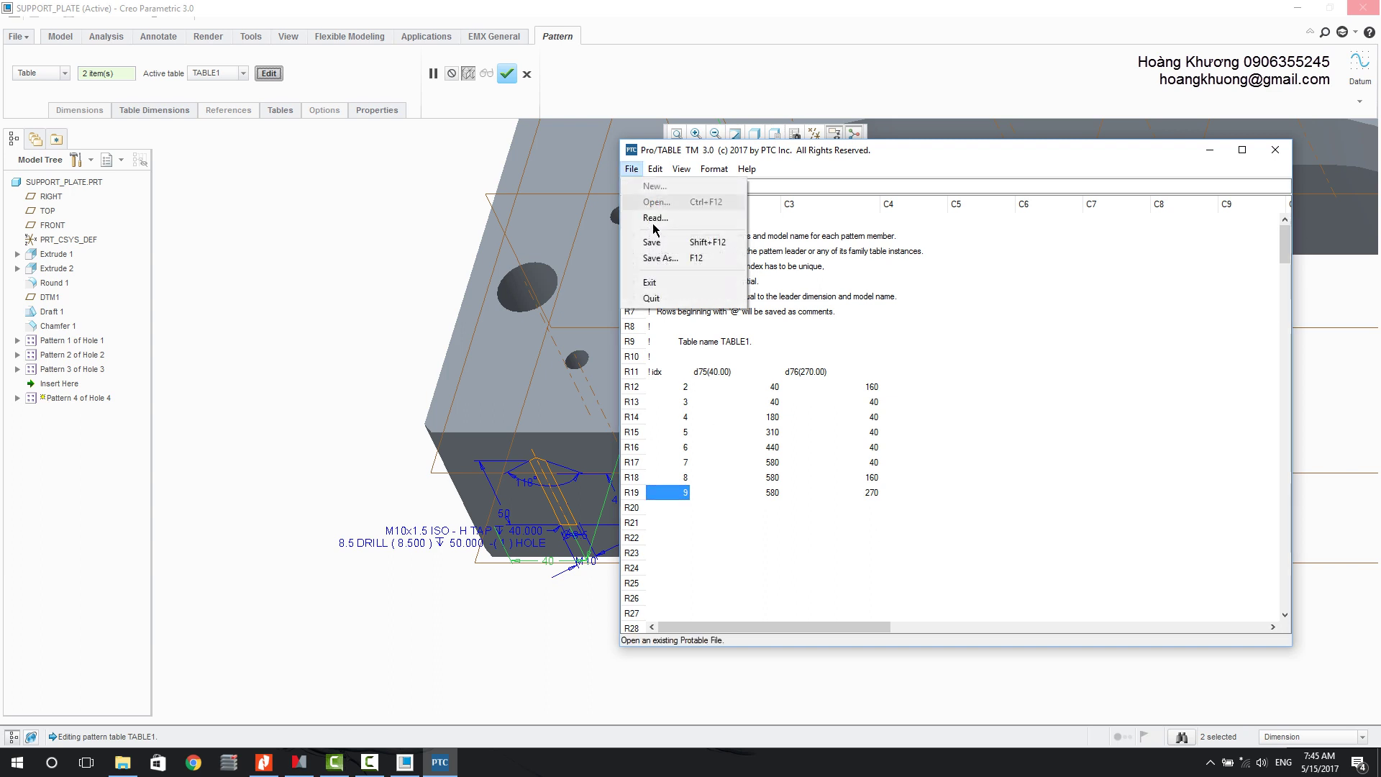
{"action": "left_click", "coordinate": [651, 237]}
{"action": "left_click", "coordinate": [1274, 151]}
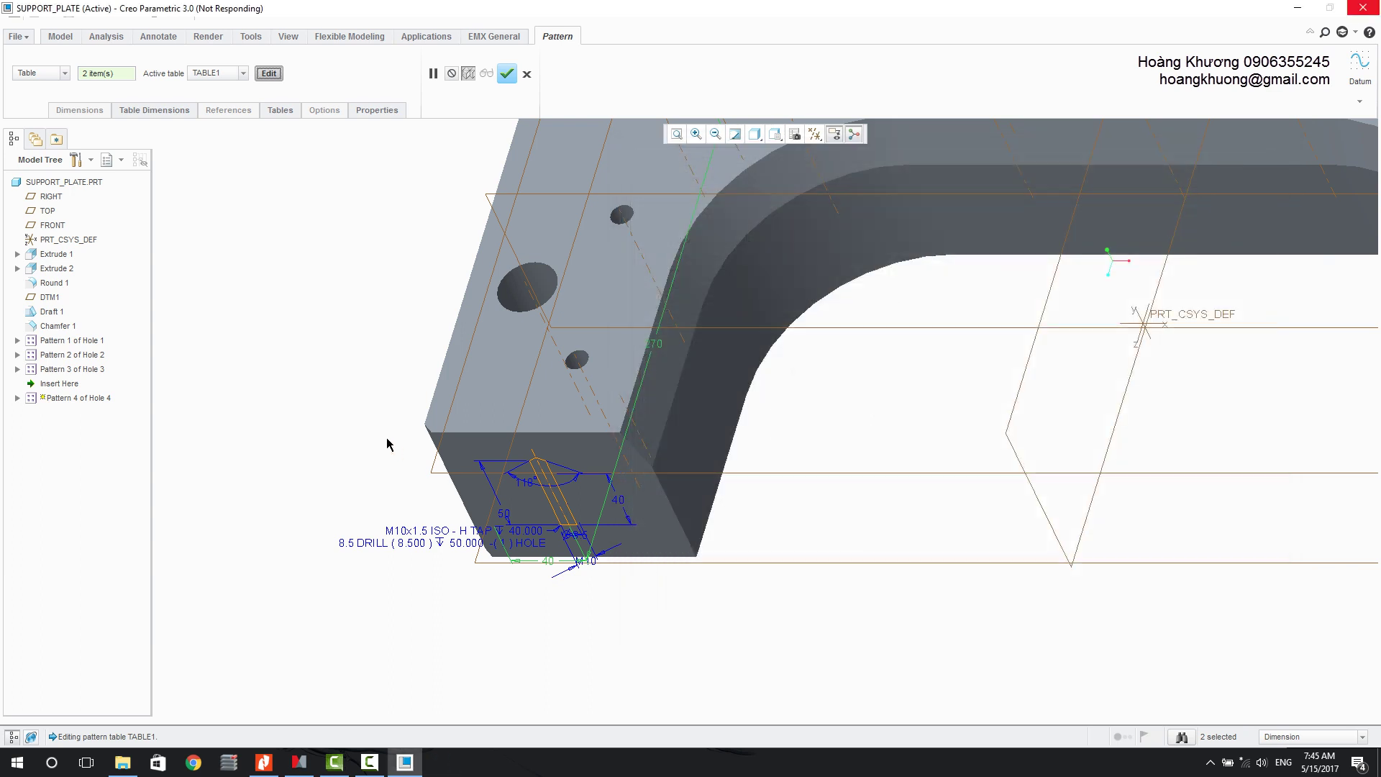
{"action": "scroll", "coordinate": [295, 417], "scroll_direction": "up", "scroll_amount": 4}
{"action": "middle_click_drag", "start_coordinate": [596, 403], "coordinate": [623, 429]}
{"action": "left_click", "coordinate": [506, 75]}
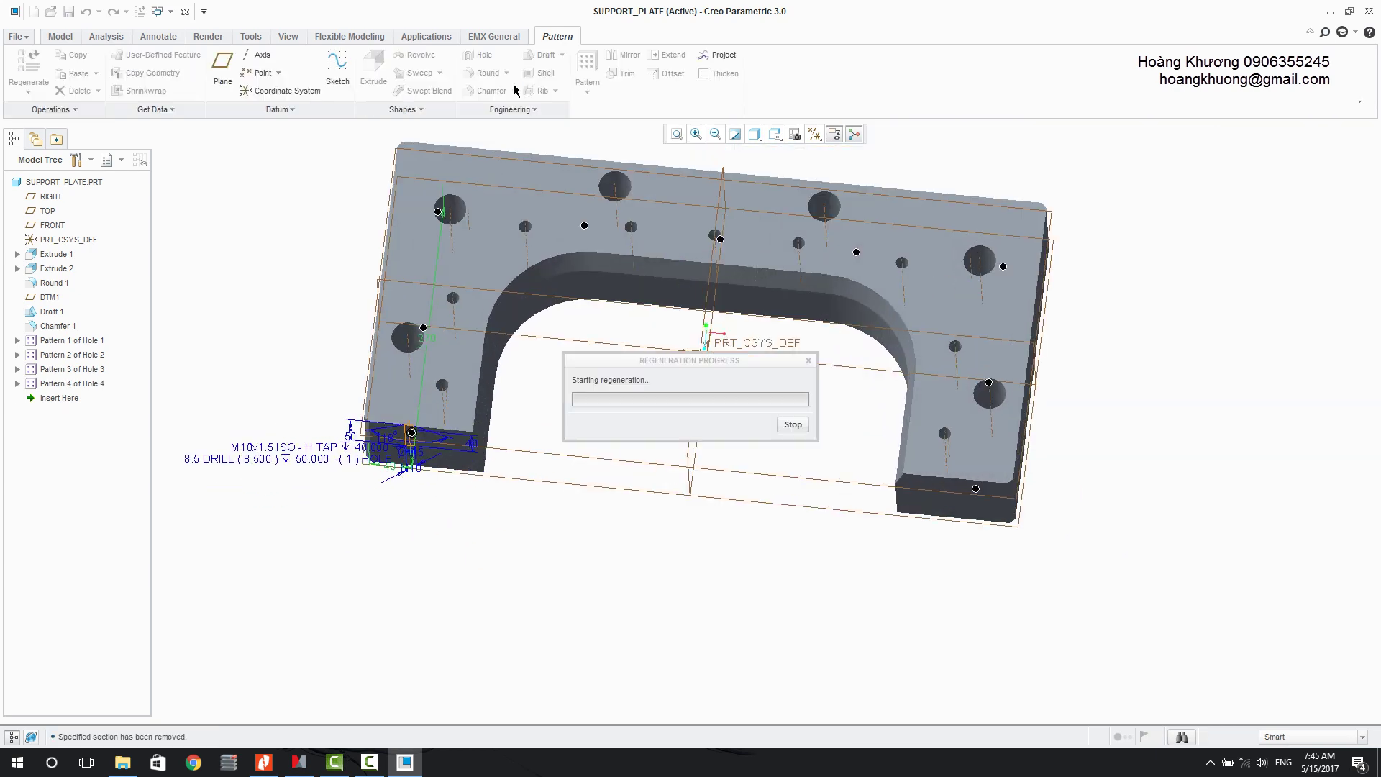
{"action": "key", "text": "ctrl+d"}
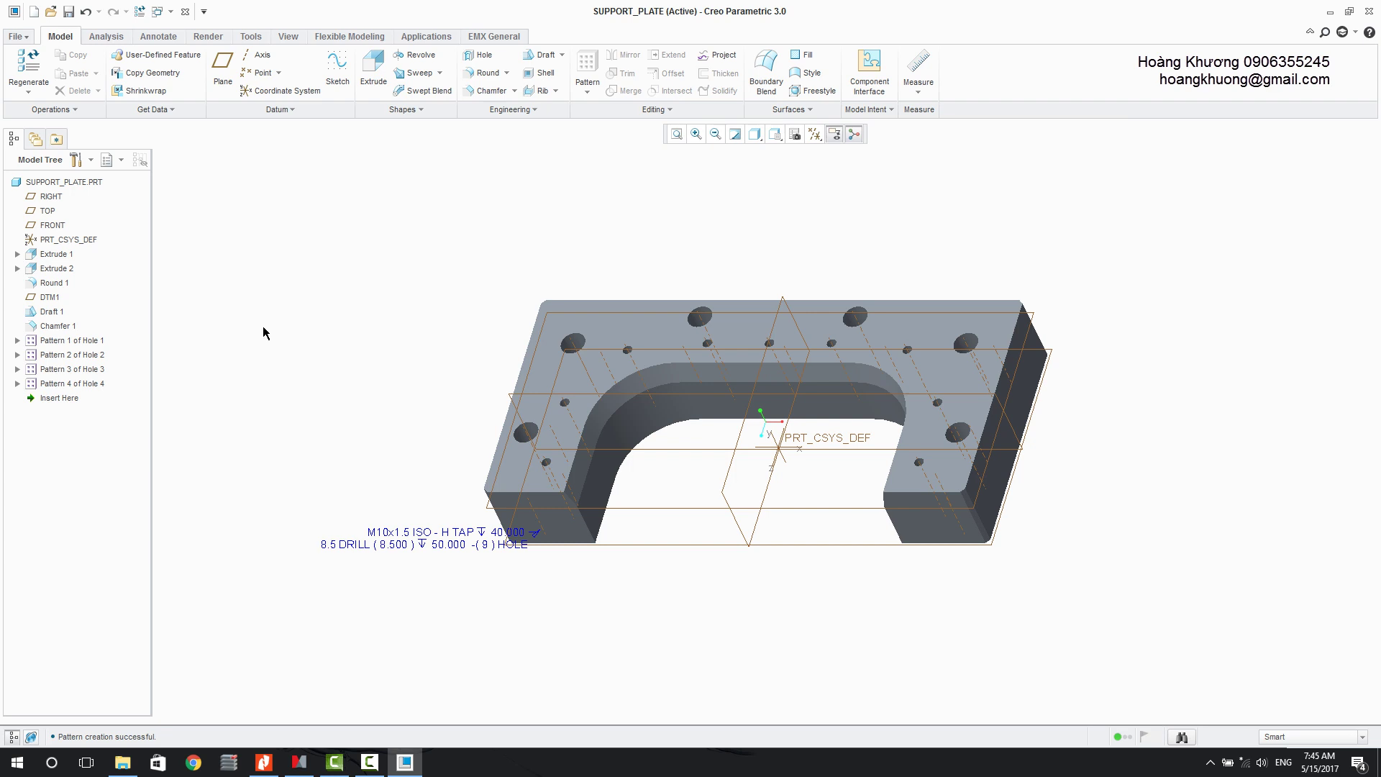
Step: Start a standard ISO tapped hole of size M16x2 on the end face of the plate's left leg
{"action": "left_click", "coordinate": [480, 55]}
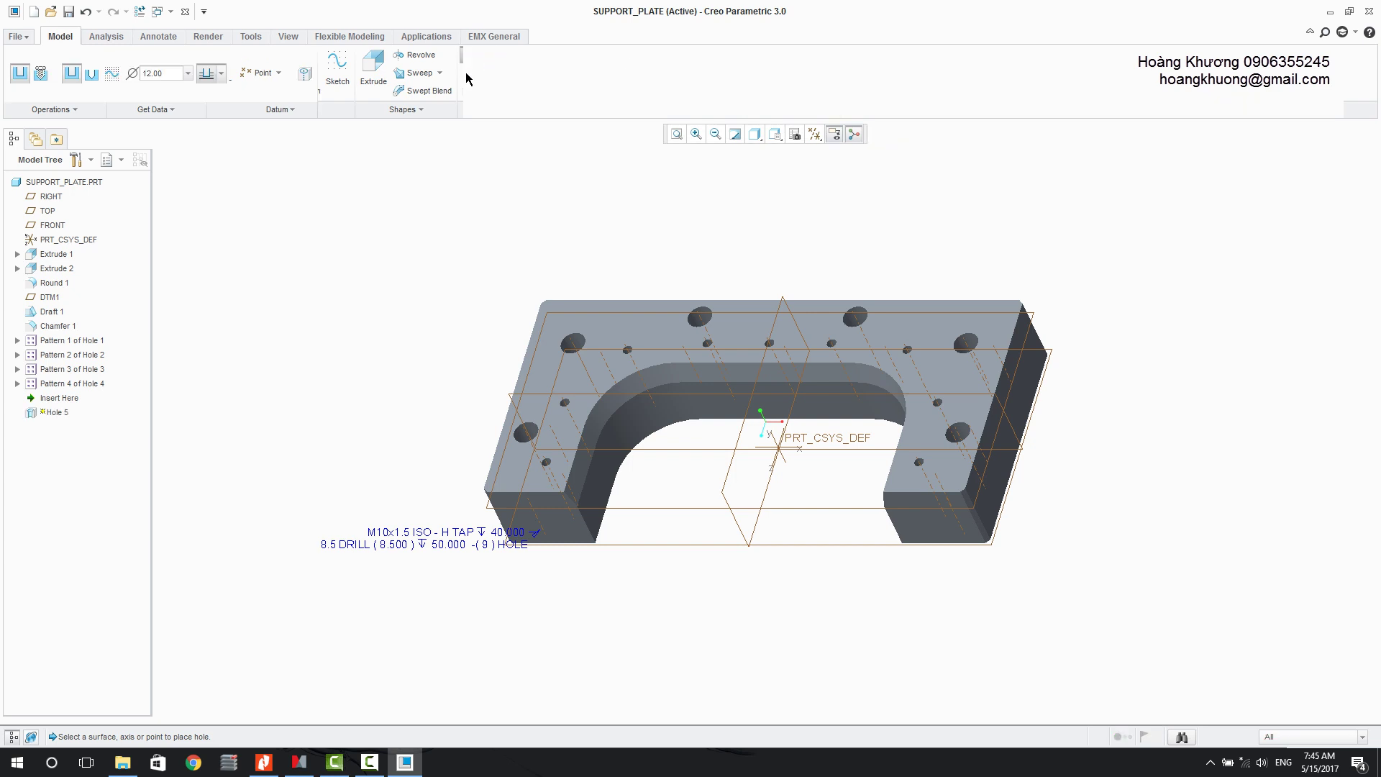
{"action": "left_click", "coordinate": [553, 529]}
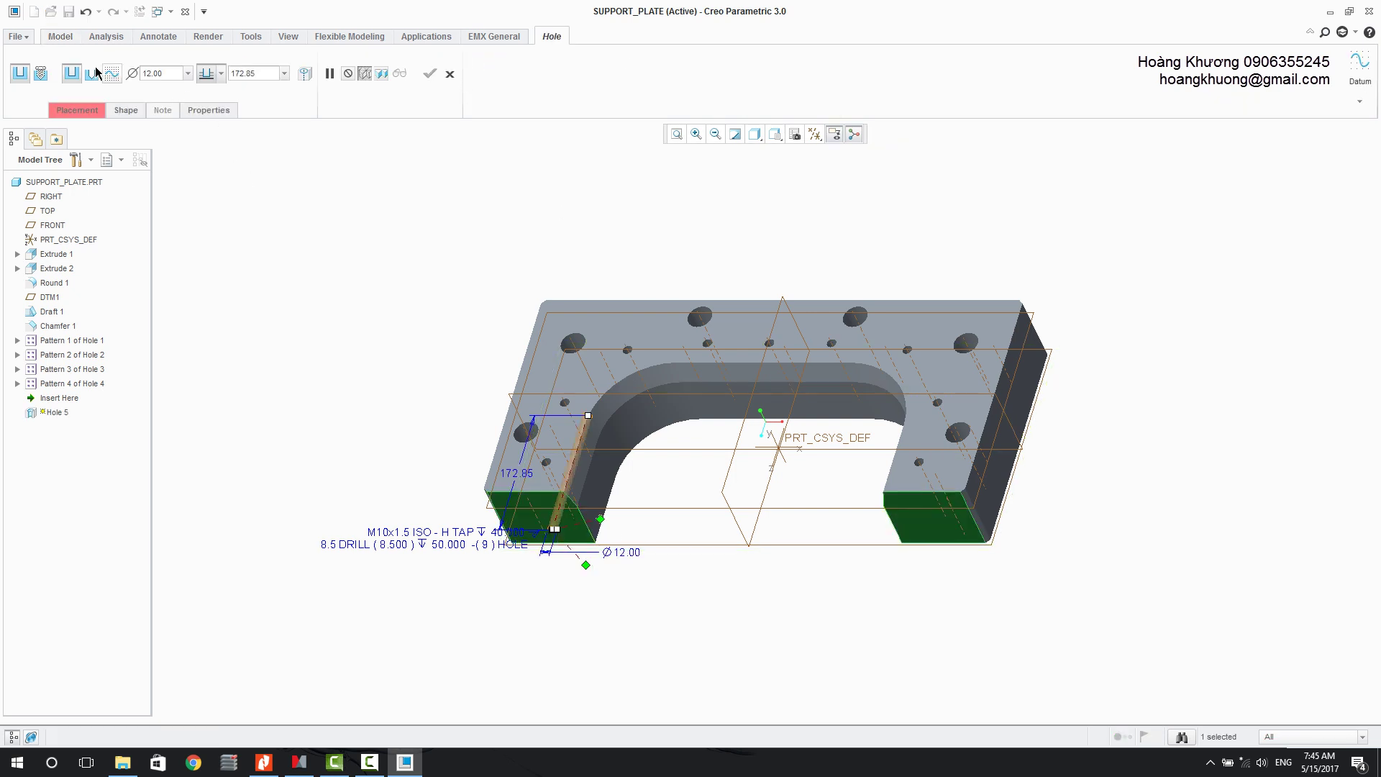
{"action": "left_click", "coordinate": [41, 73]}
{"action": "left_click", "coordinate": [274, 75]}
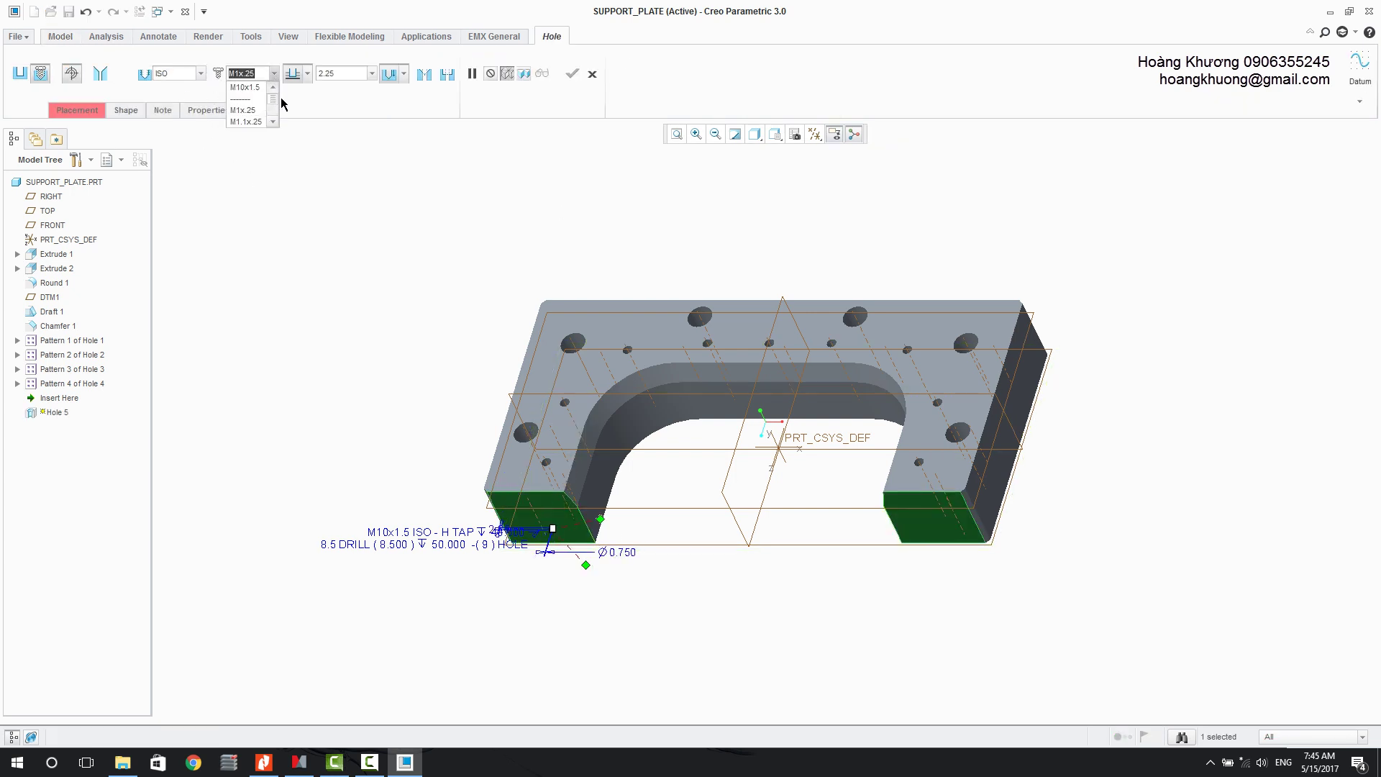
{"action": "scroll", "coordinate": [275, 106], "scroll_direction": "down", "scroll_amount": 5}
{"action": "left_click", "coordinate": [259, 121]}
Step: Set the M16 hole's drill depth to 50 and its thread depth to 40
{"action": "left_click", "coordinate": [81, 110]}
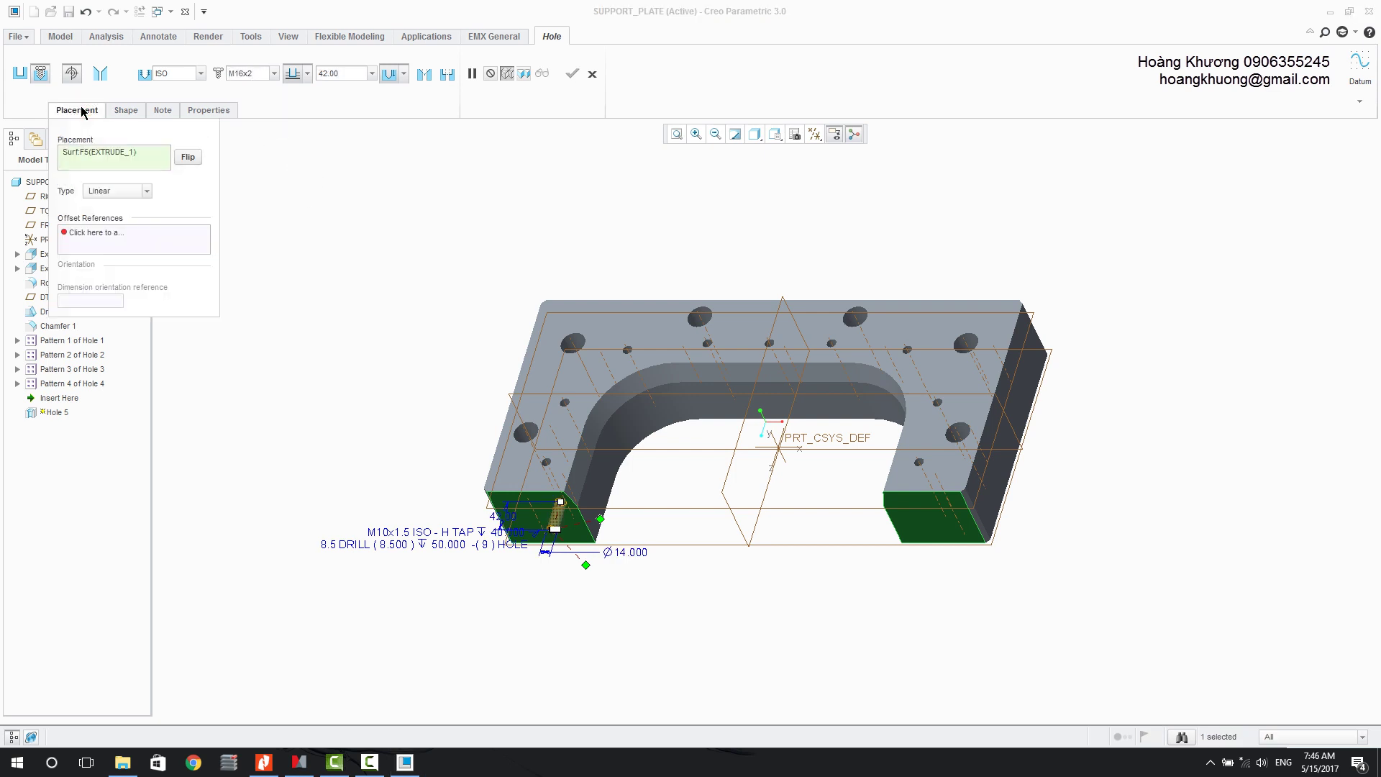
{"action": "left_click", "coordinate": [126, 110]}
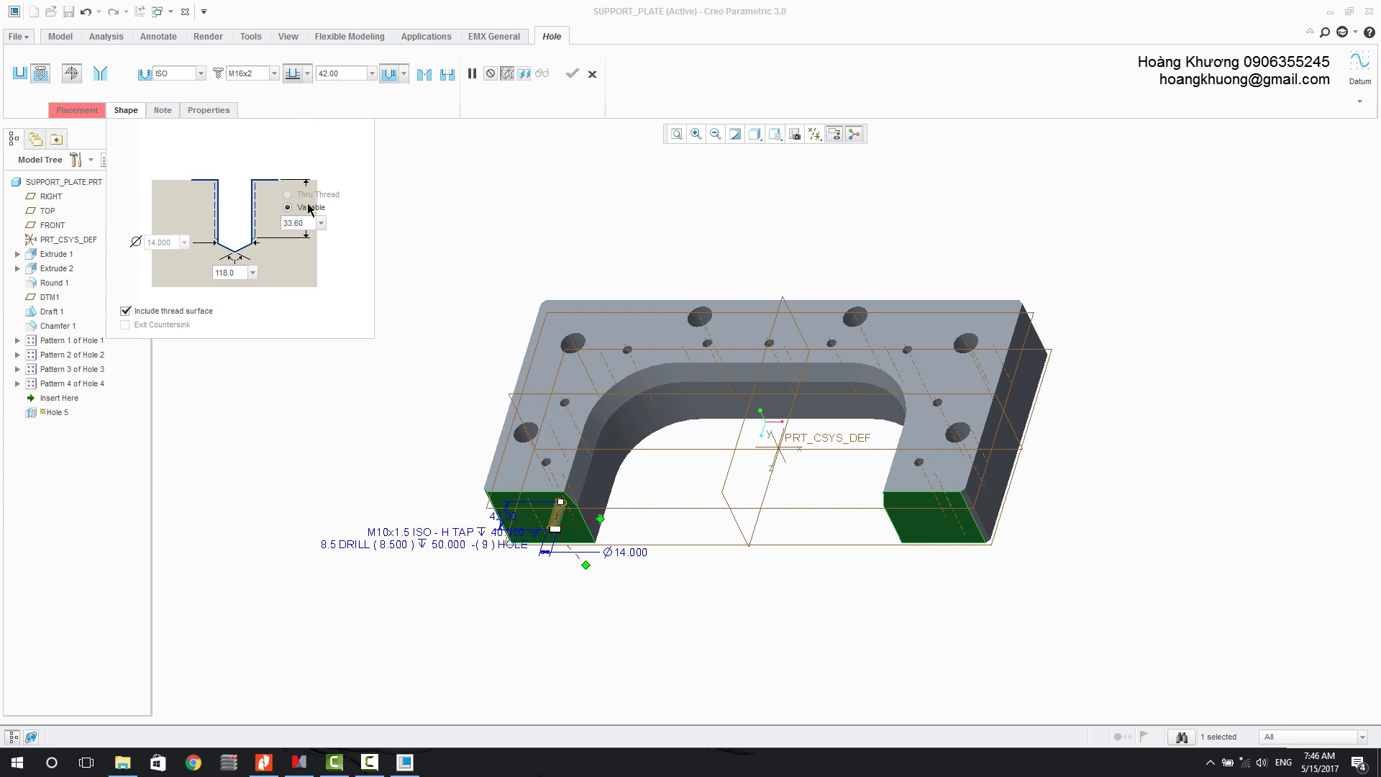
{"action": "double_click", "coordinate": [295, 226]}
{"action": "left_click", "coordinate": [351, 72]}
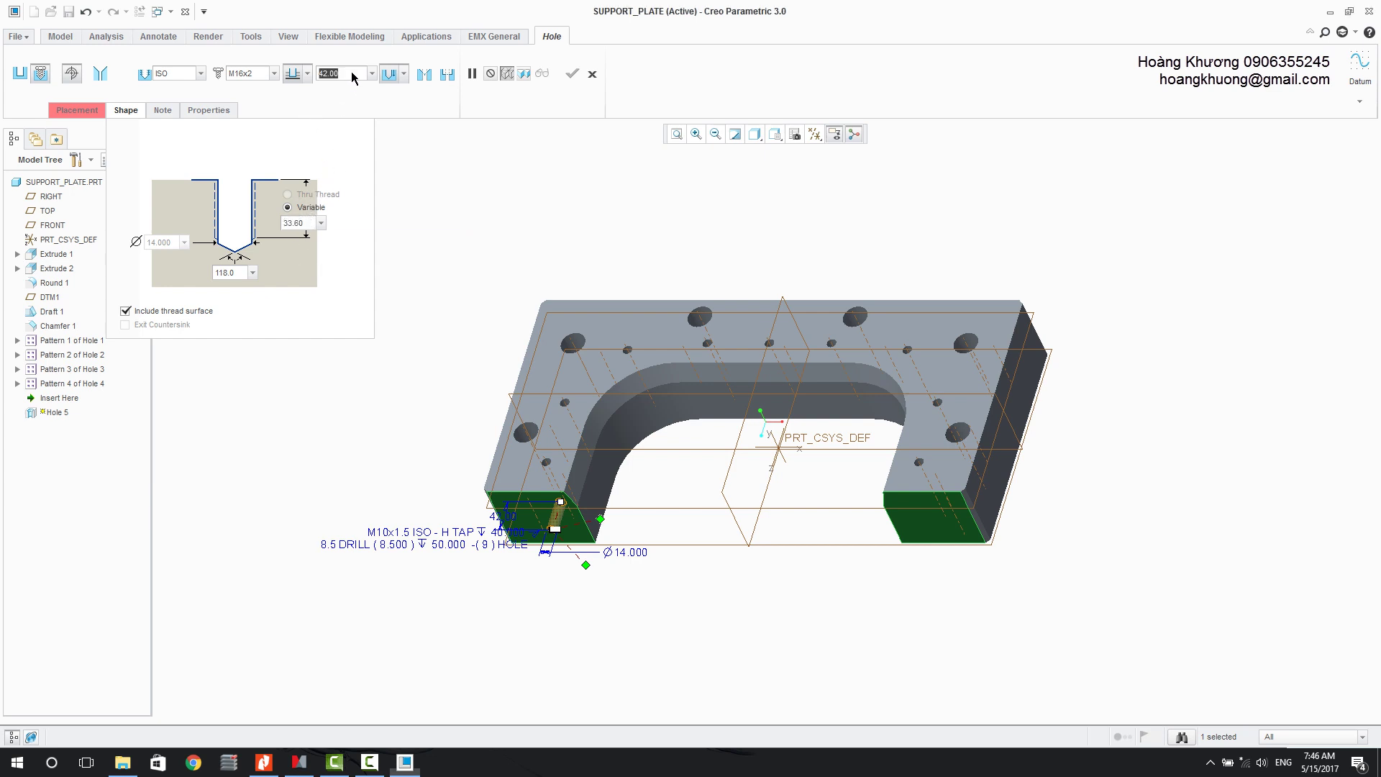
{"action": "type", "text": "50"}
{"action": "double_click", "coordinate": [303, 223]}
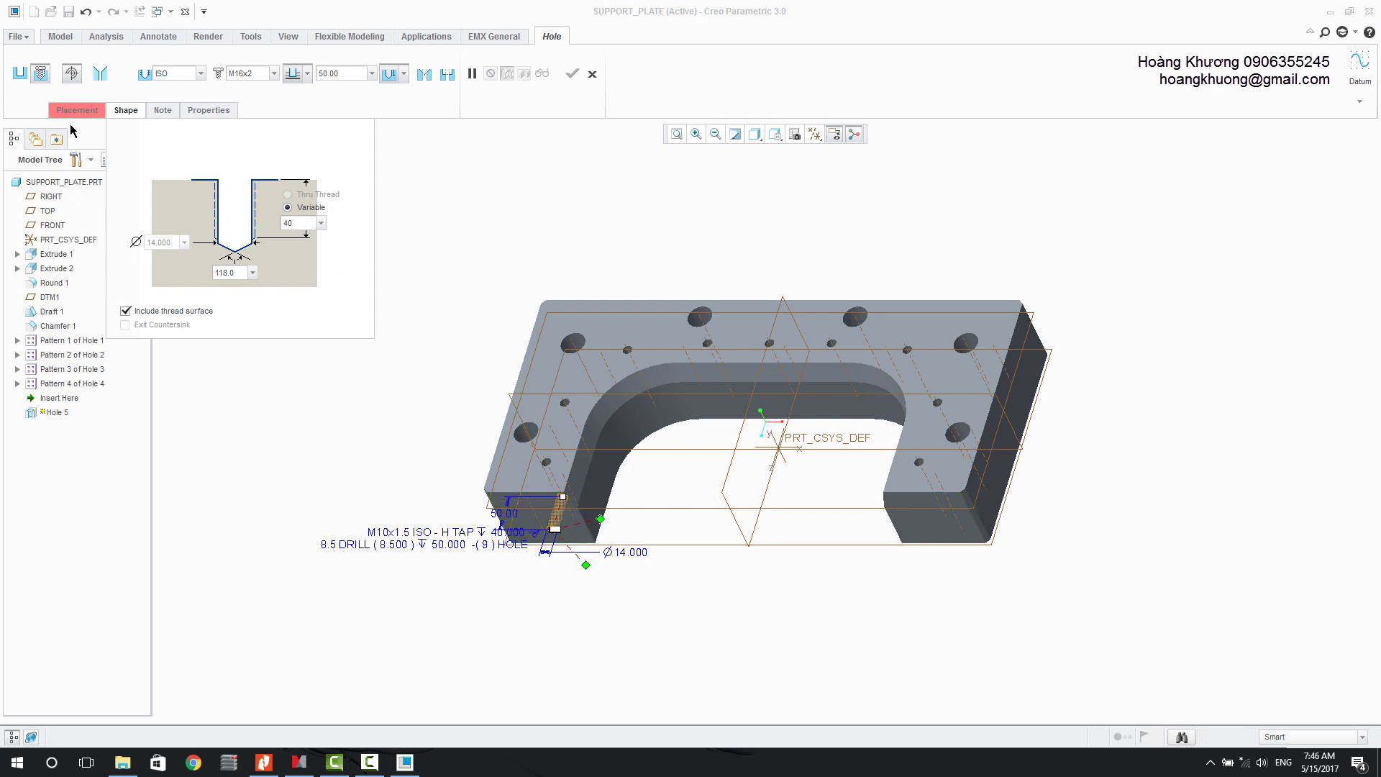
Step: Reference the M16 hole's linear offsets to the left leg's outer side surface and the TOP datum plane
{"action": "left_click", "coordinate": [76, 113]}
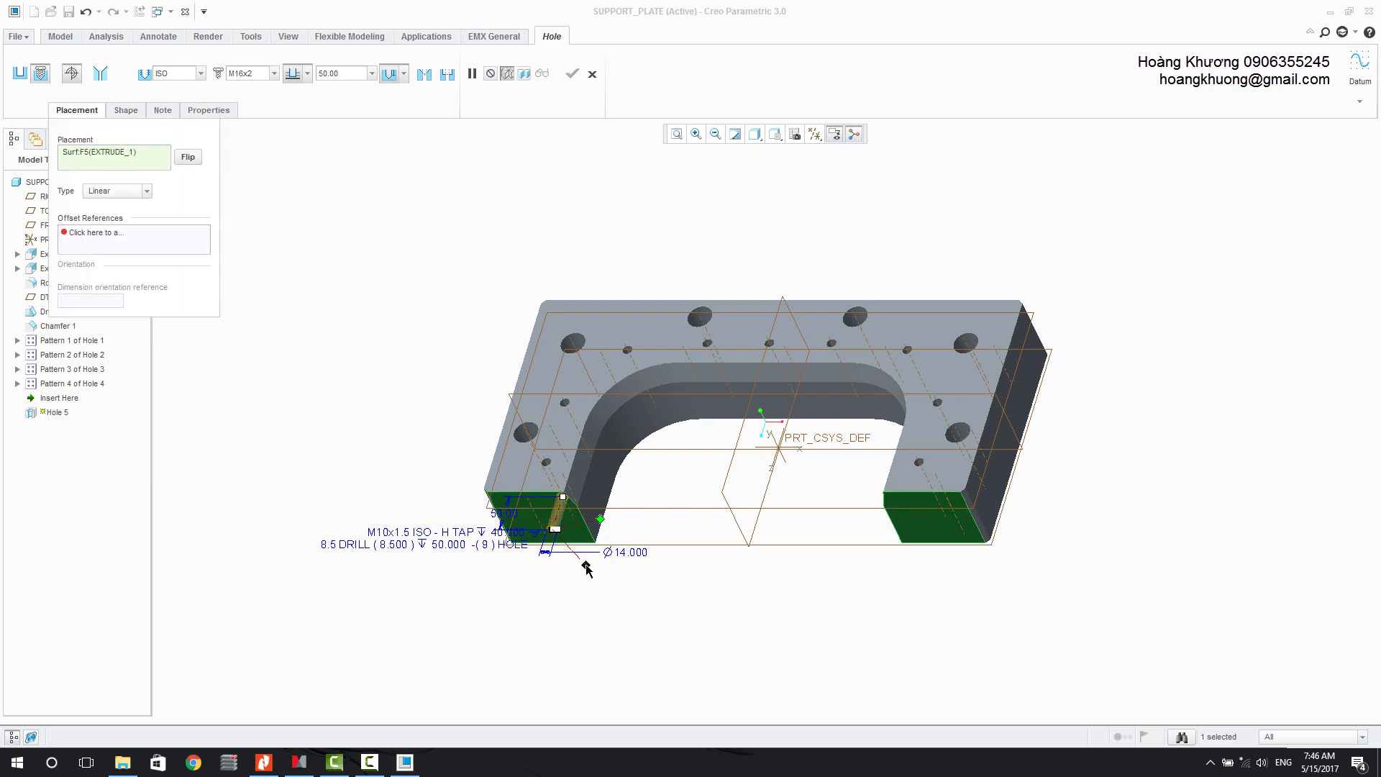
{"action": "left_click_drag", "start_coordinate": [586, 566], "coordinate": [488, 485]}
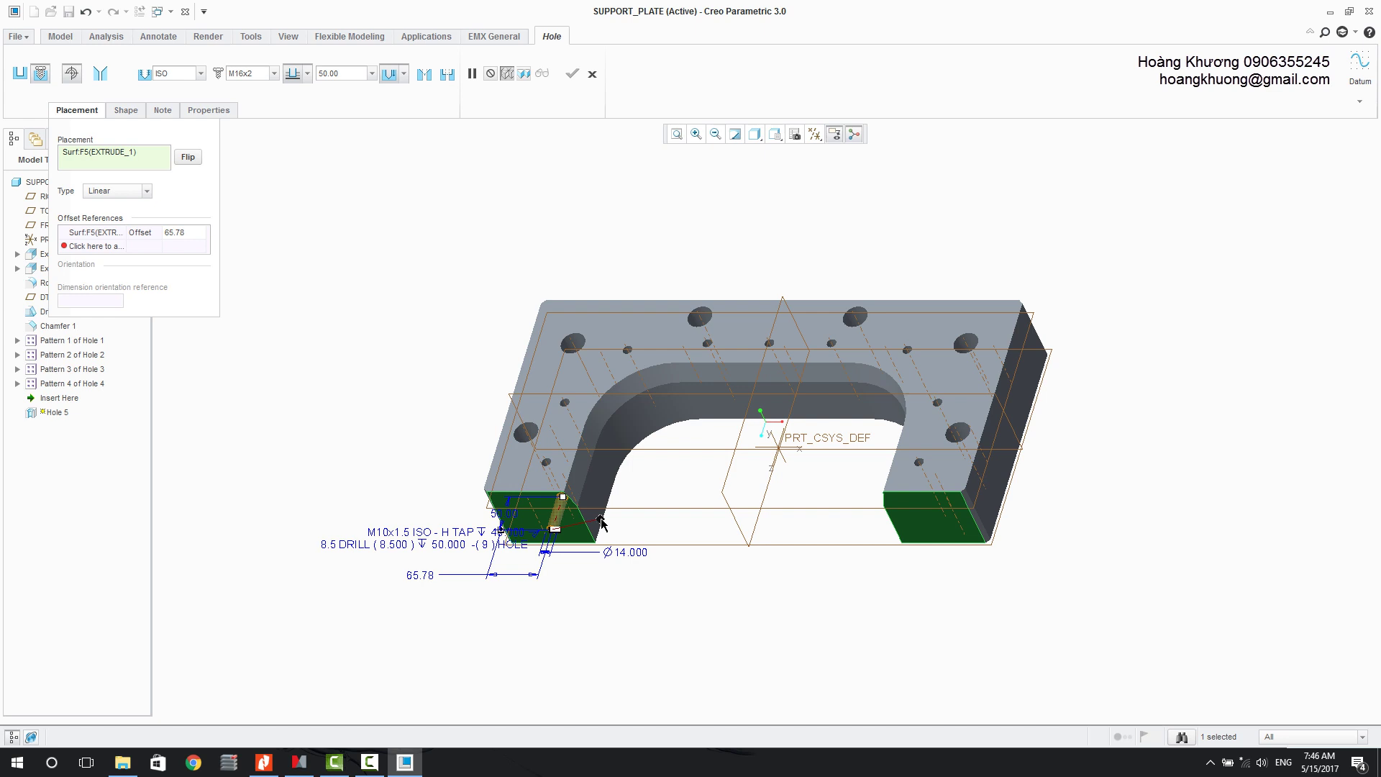
{"action": "left_click_drag", "start_coordinate": [602, 523], "coordinate": [584, 530]}
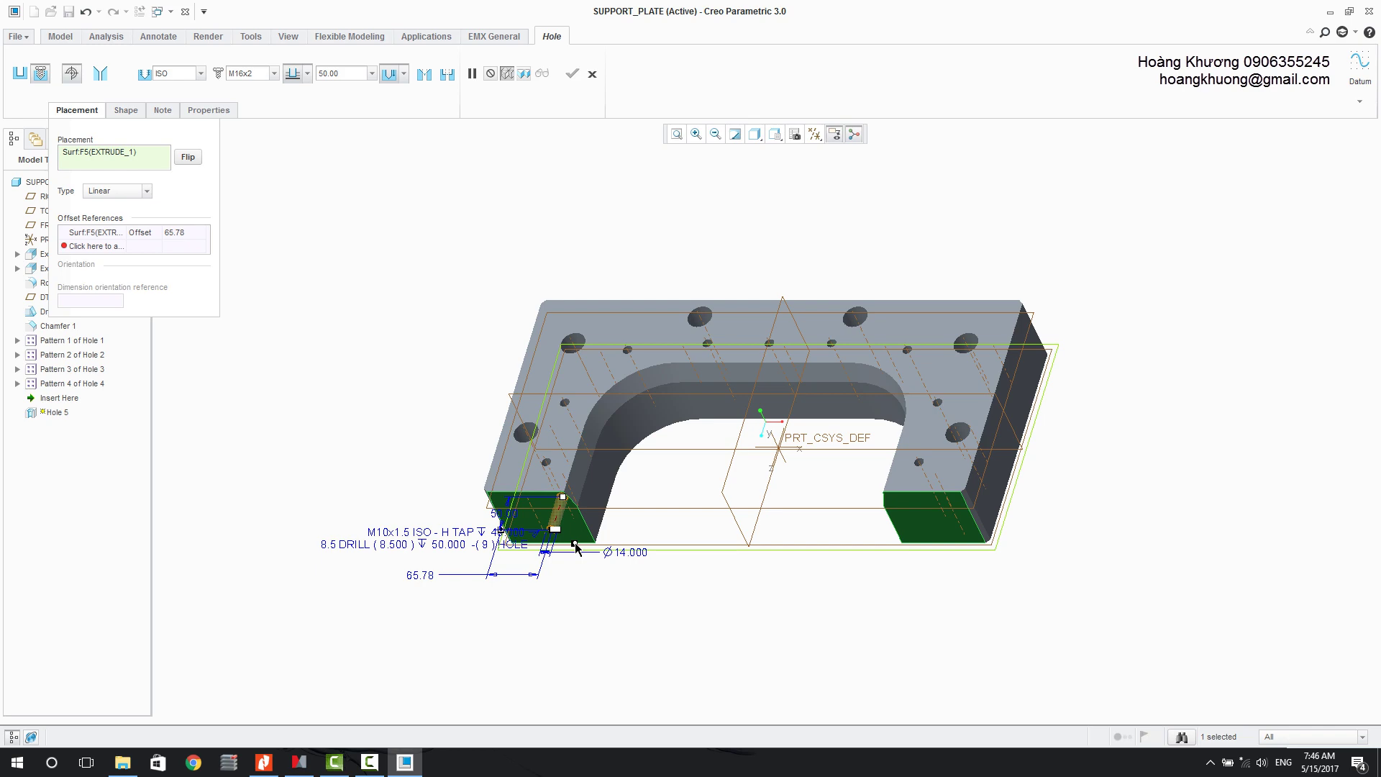
{"action": "left_click_drag", "start_coordinate": [576, 545], "coordinate": [557, 572]}
{"action": "scroll", "coordinate": [557, 571], "scroll_direction": "up", "scroll_amount": 4}
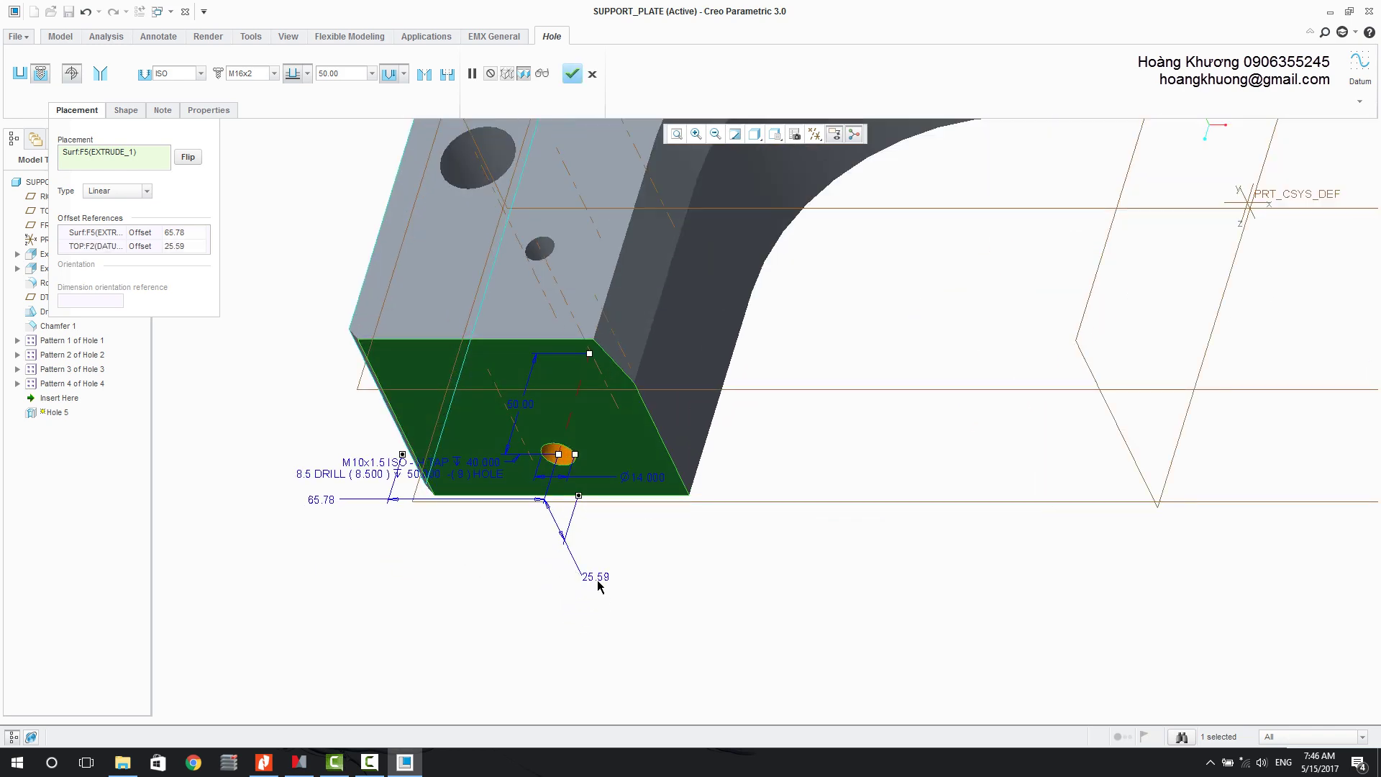
Step: Set the hole's offsets to 78 from the TOP plane and 20 from the outer side surface, and complete the hole
{"action": "double_click", "coordinate": [597, 579]}
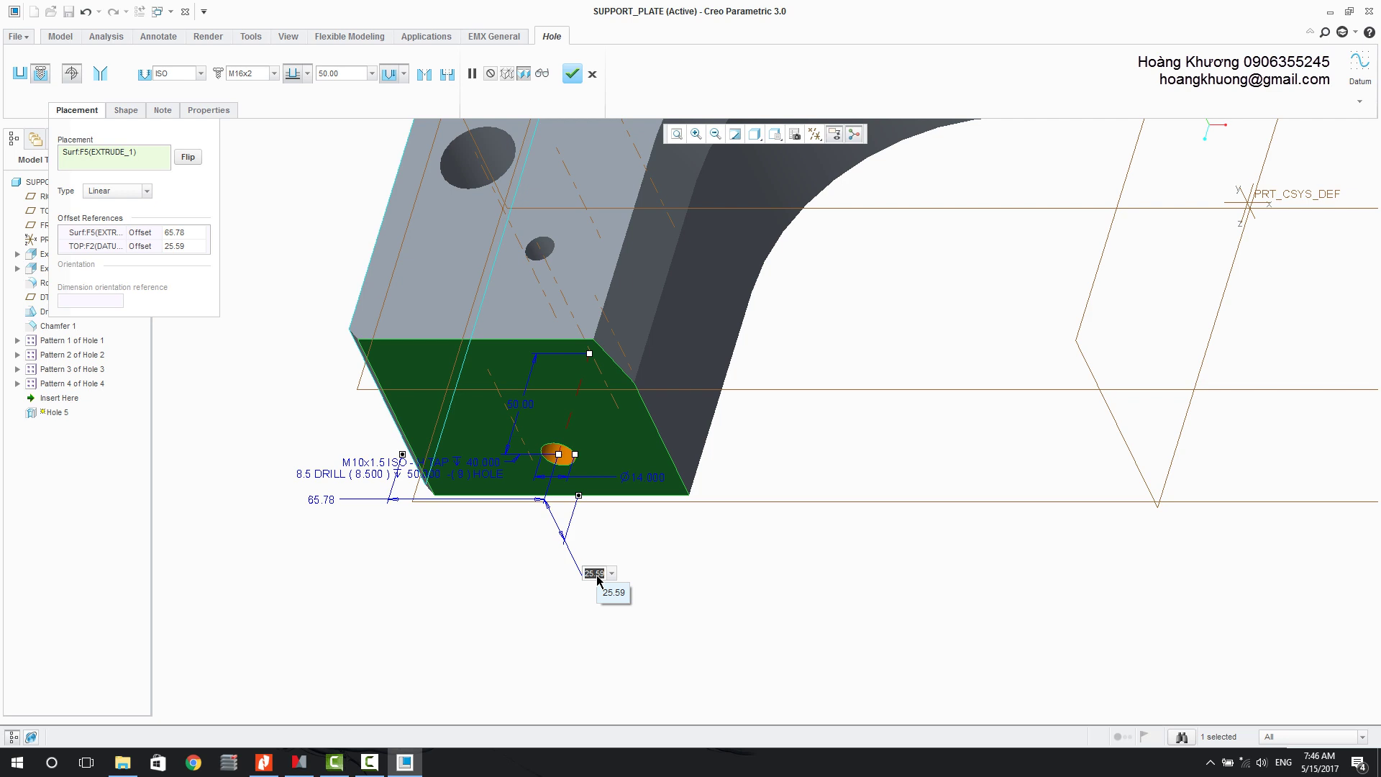
{"action": "type", "text": "78"}
{"action": "key", "text": "Return"}
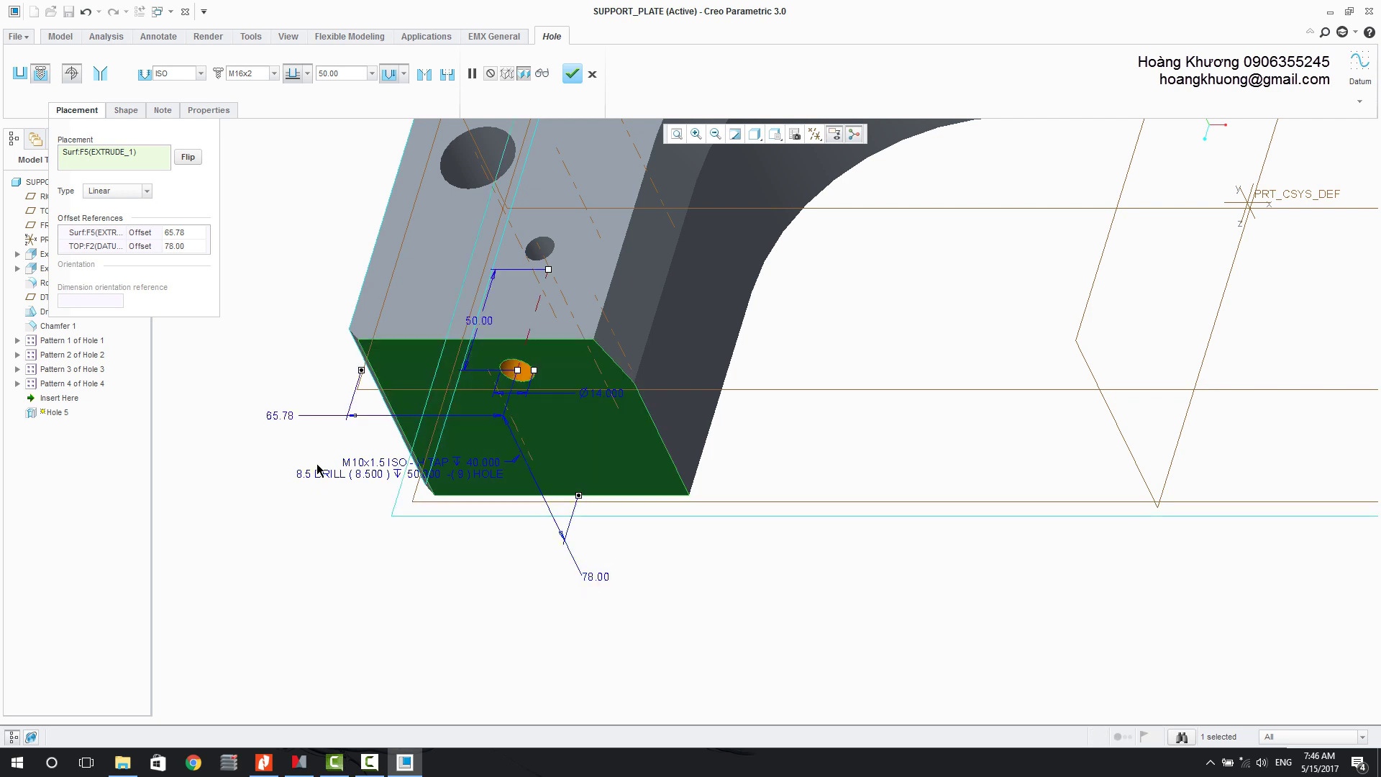
{"action": "double_click", "coordinate": [278, 416]}
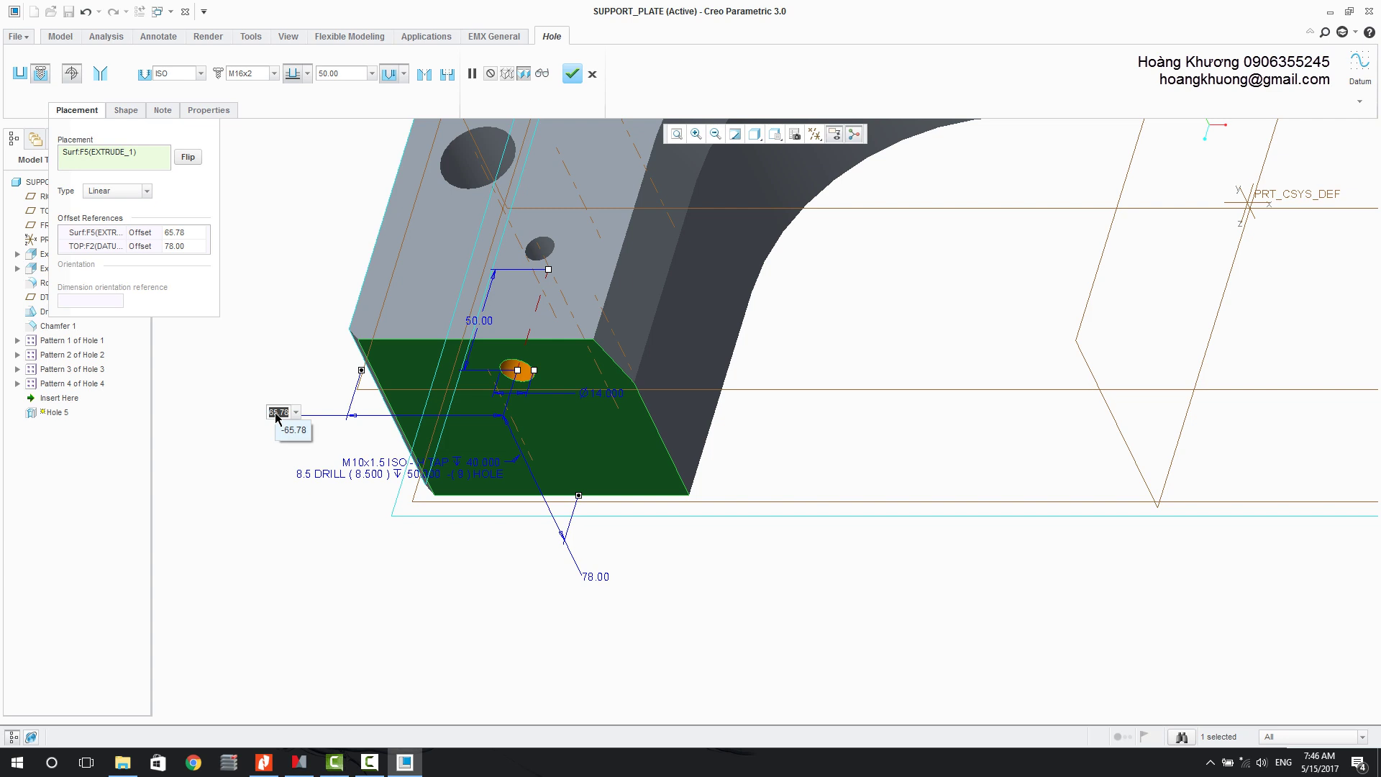
{"action": "type", "text": "20"}
{"action": "key", "text": "Return"}
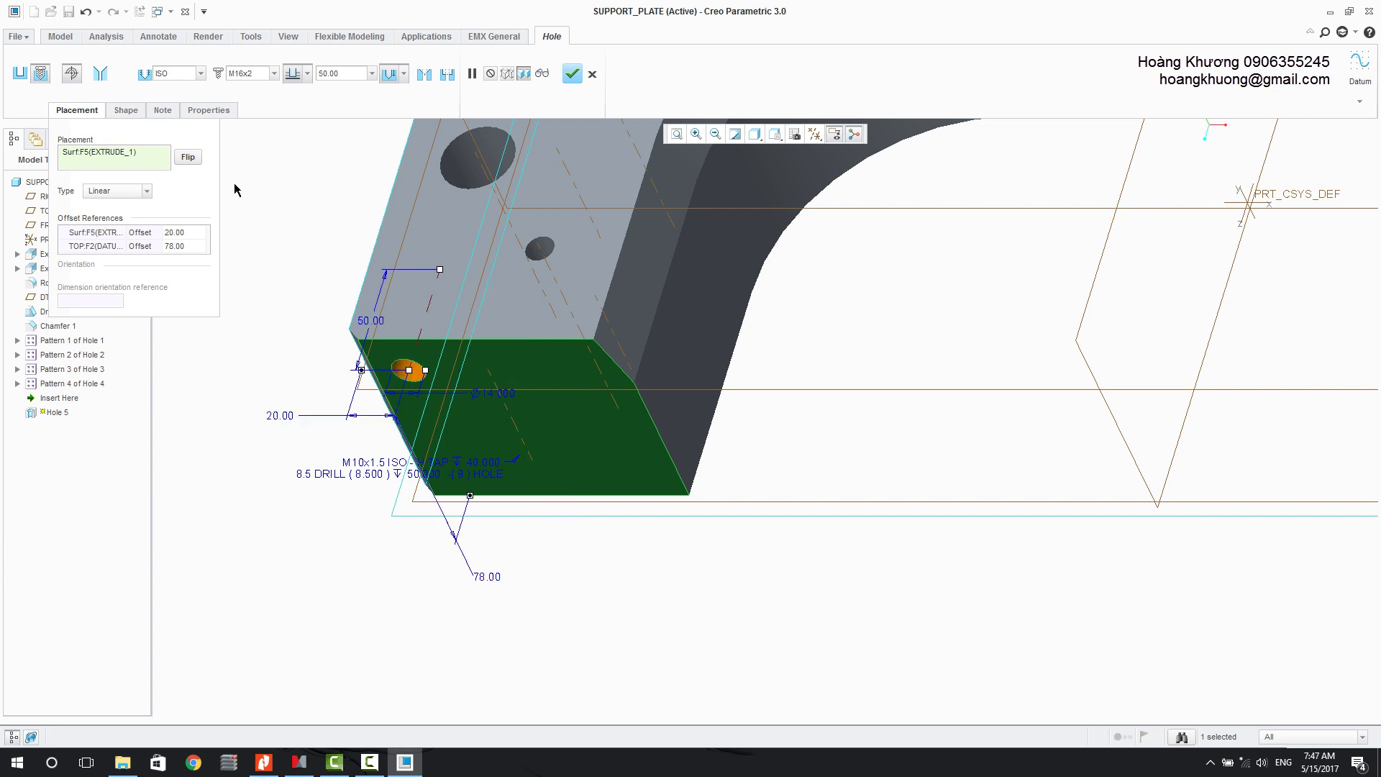
{"action": "left_click", "coordinate": [572, 73]}
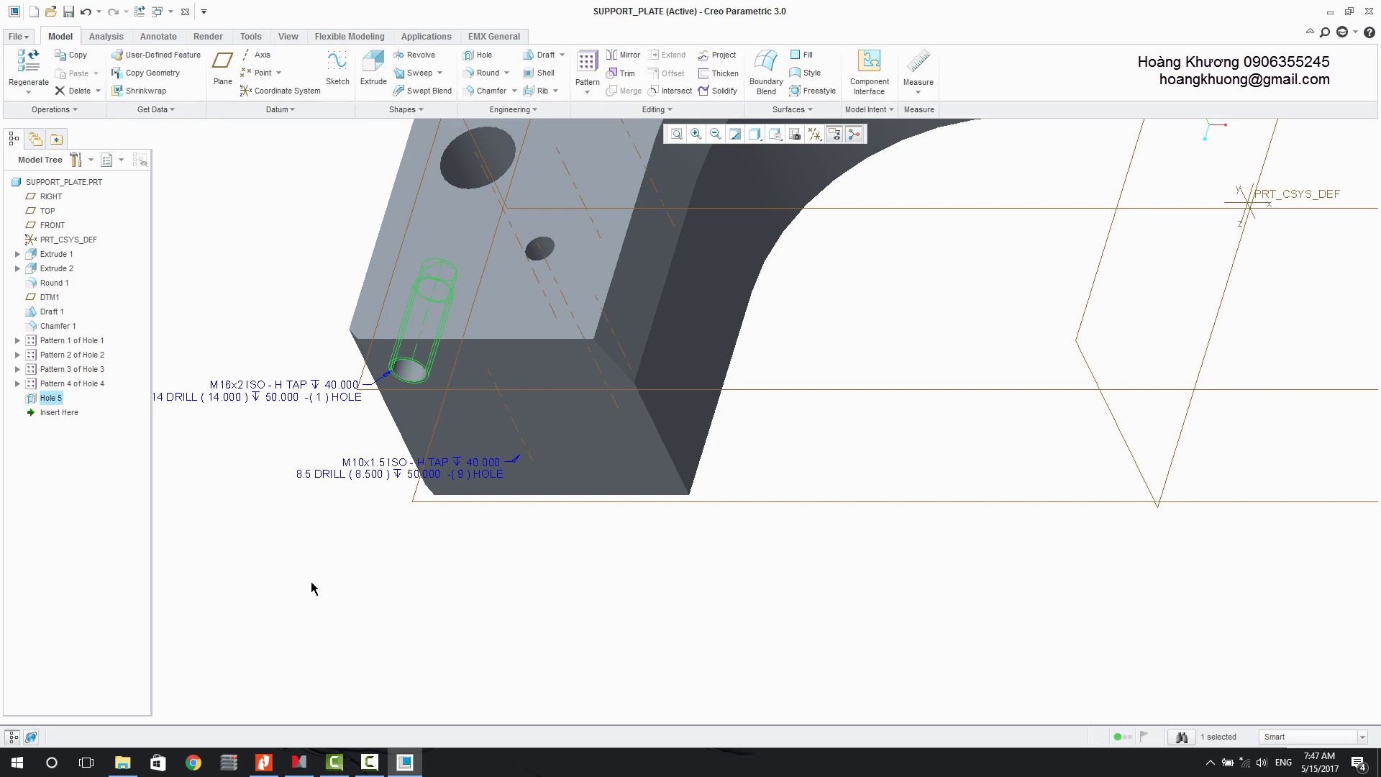
Step: Start a table pattern of the M16 hole driven by its 20 placement dimension, and open the pattern table for editing
{"action": "left_click", "coordinate": [587, 70]}
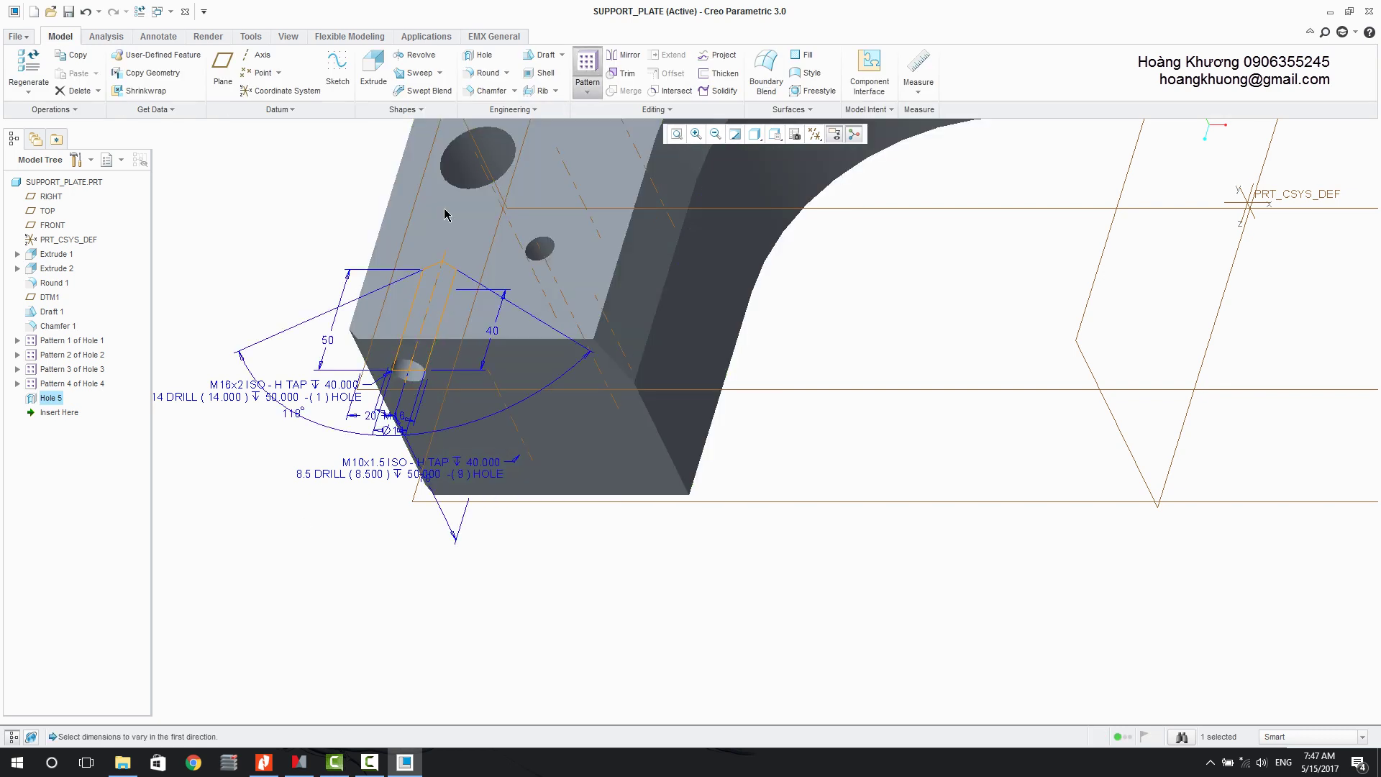
{"action": "left_click", "coordinate": [64, 73]}
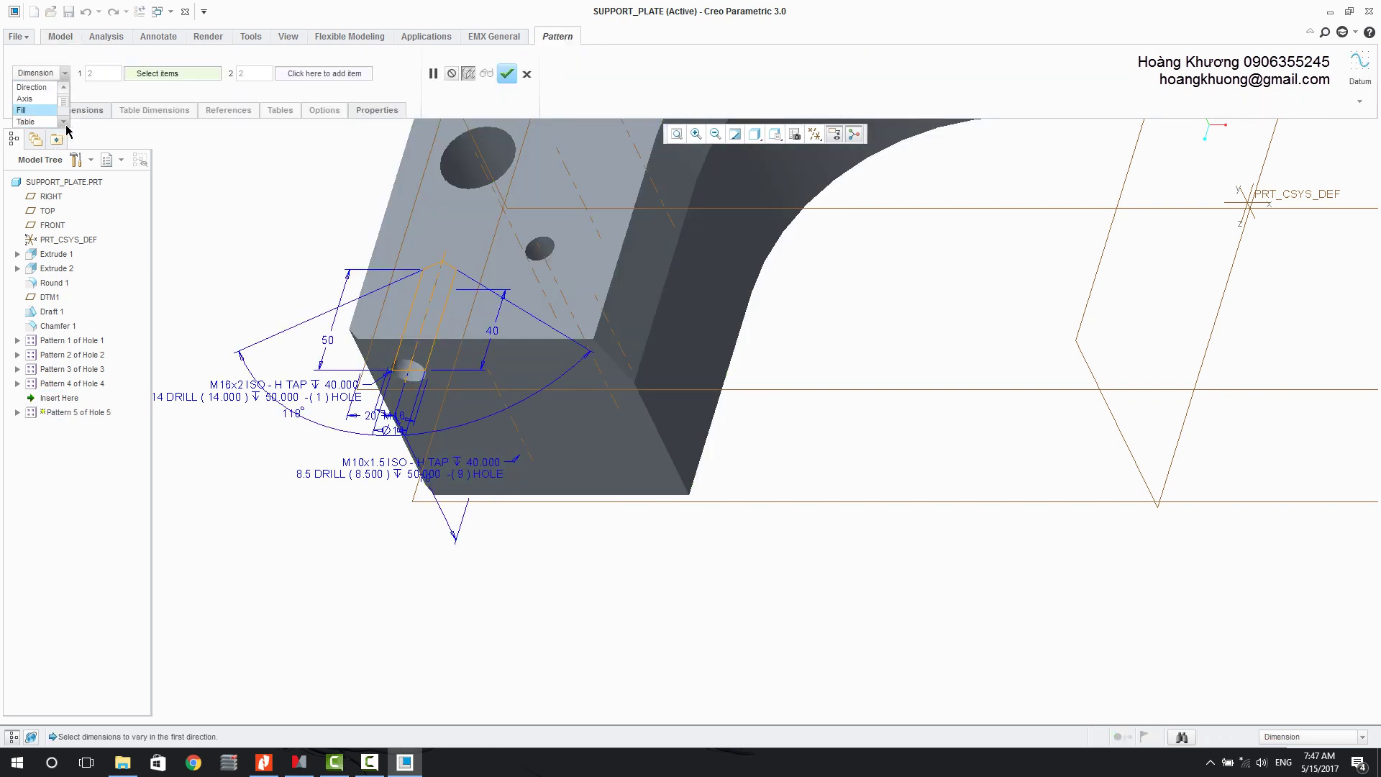
{"action": "left_click", "coordinate": [47, 121]}
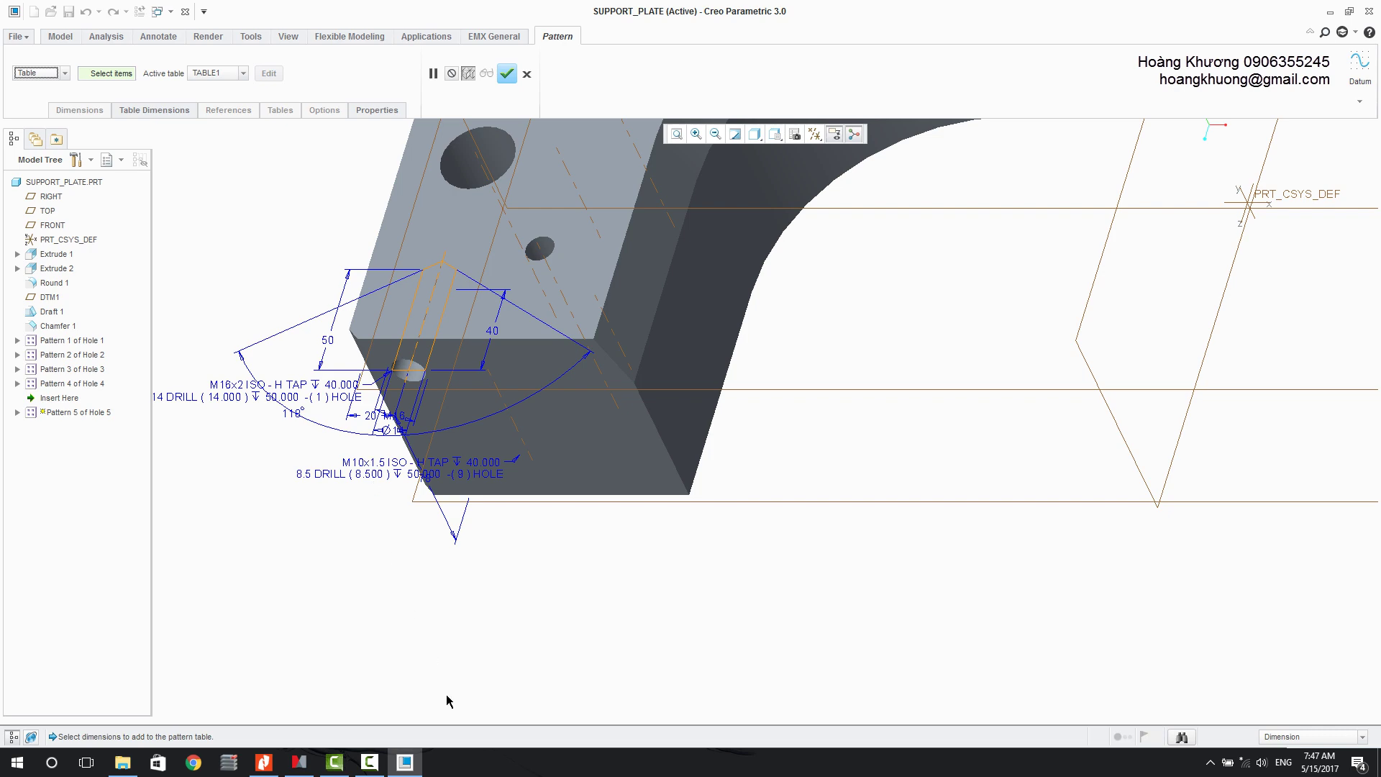
{"action": "left_click", "coordinate": [369, 416]}
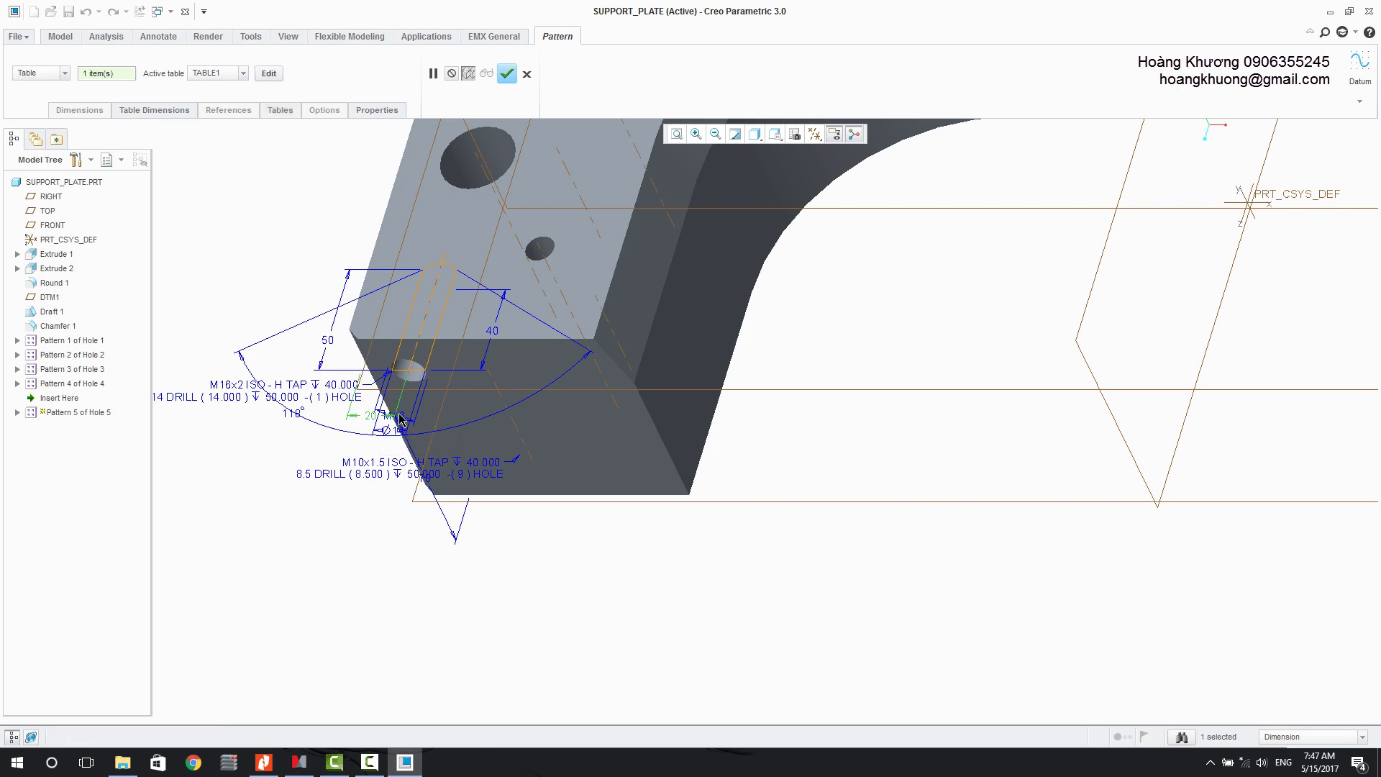
{"action": "left_click", "coordinate": [268, 74]}
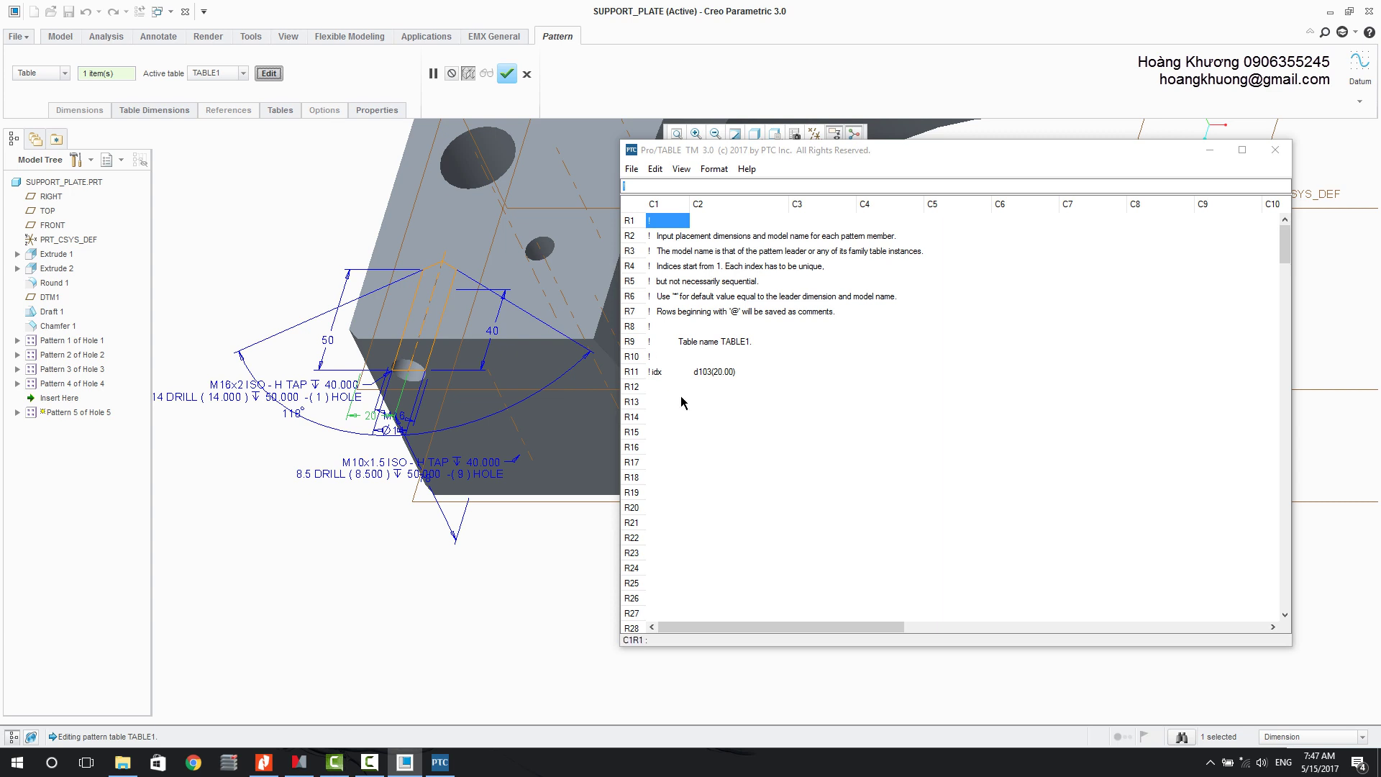
Step: Fill the M16 hole's pattern table with members 2, 3 and 4 at d103 offsets of 85, 535 and 600
{"action": "left_click", "coordinate": [669, 372]}
{"action": "left_click", "coordinate": [710, 386]}
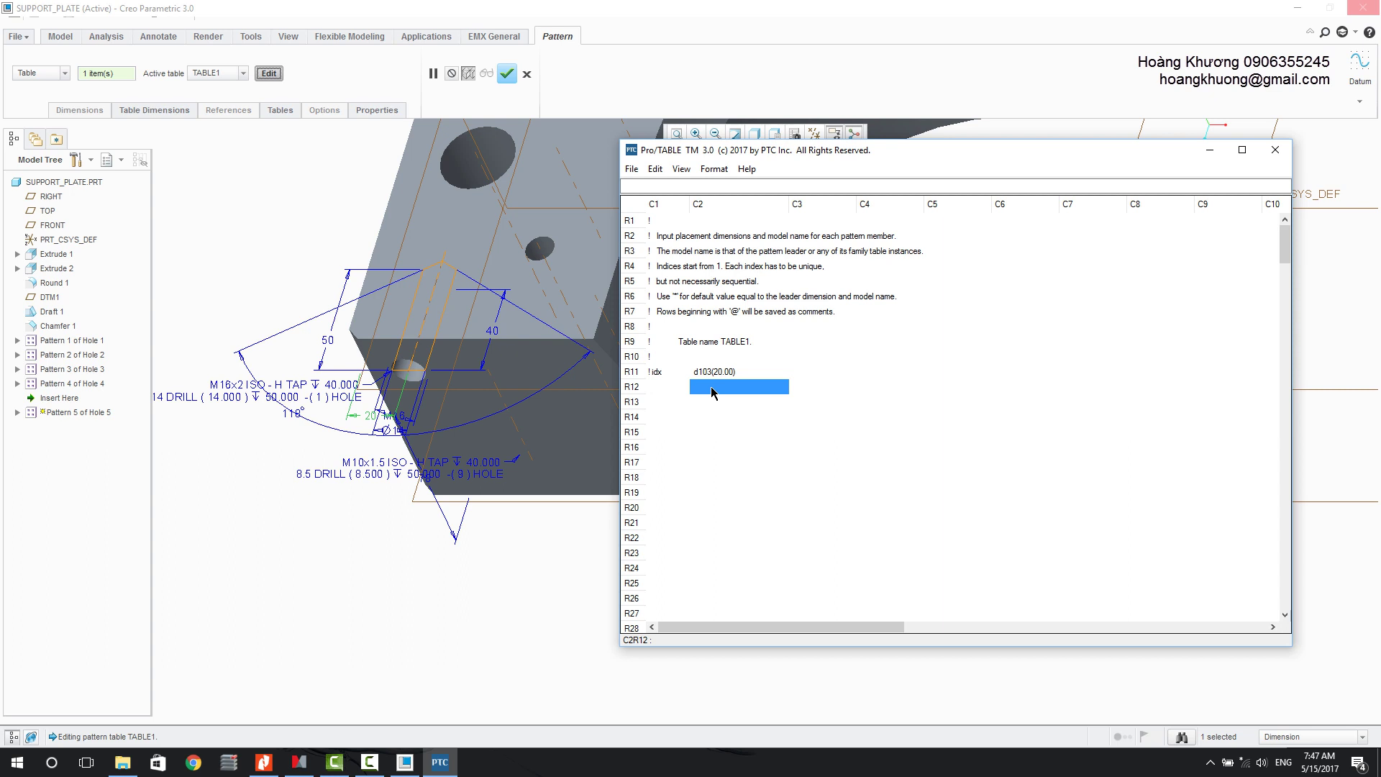
{"action": "left_click", "coordinate": [728, 406]}
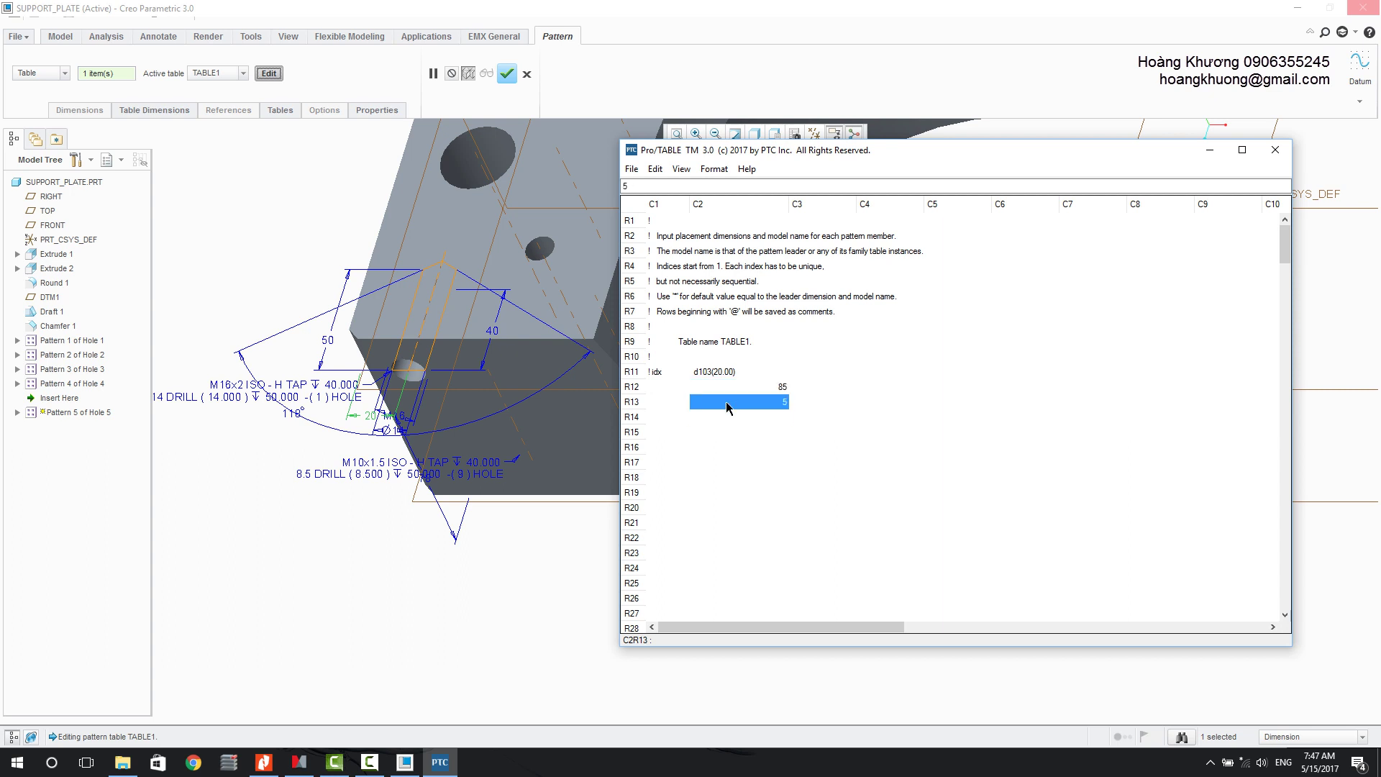
{"action": "left_click", "coordinate": [734, 420]}
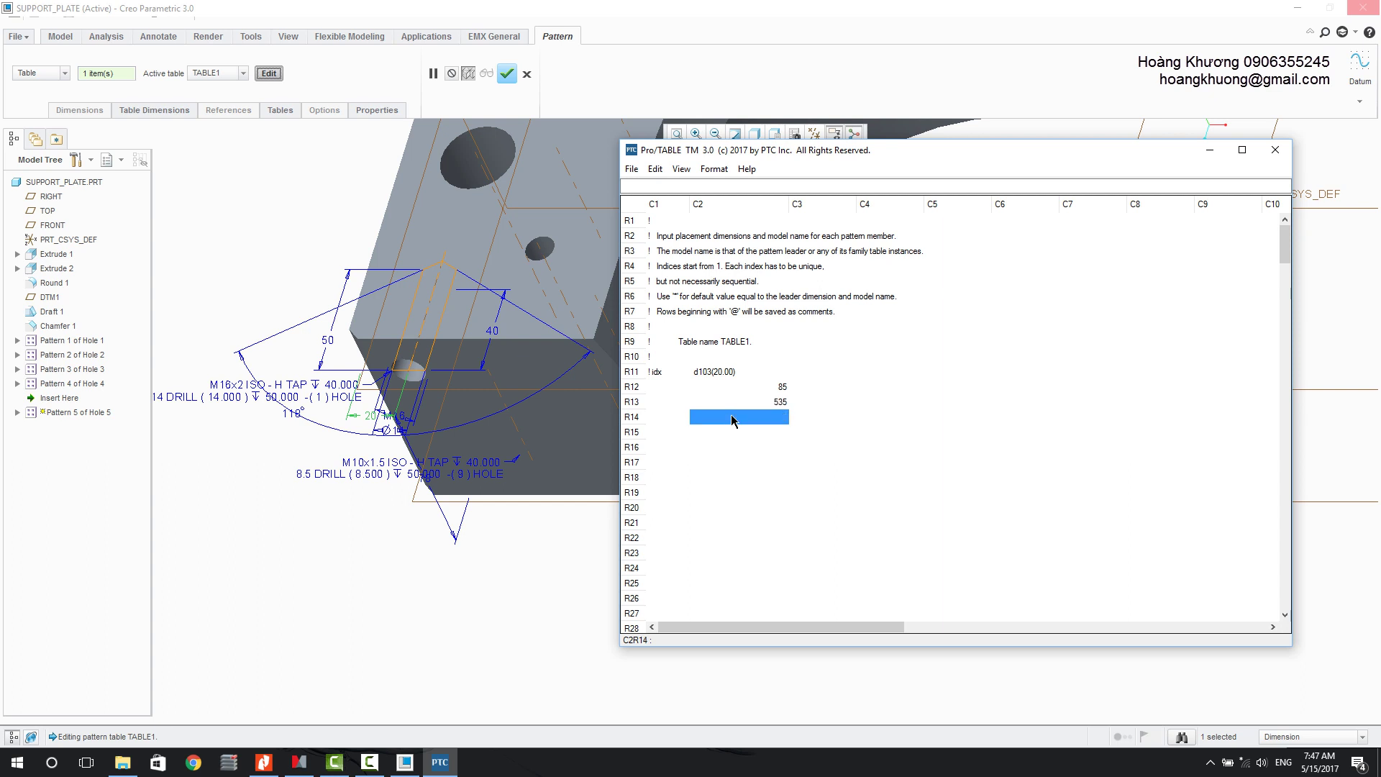
{"action": "type", "text": "600"}
{"action": "left_click", "coordinate": [669, 389]}
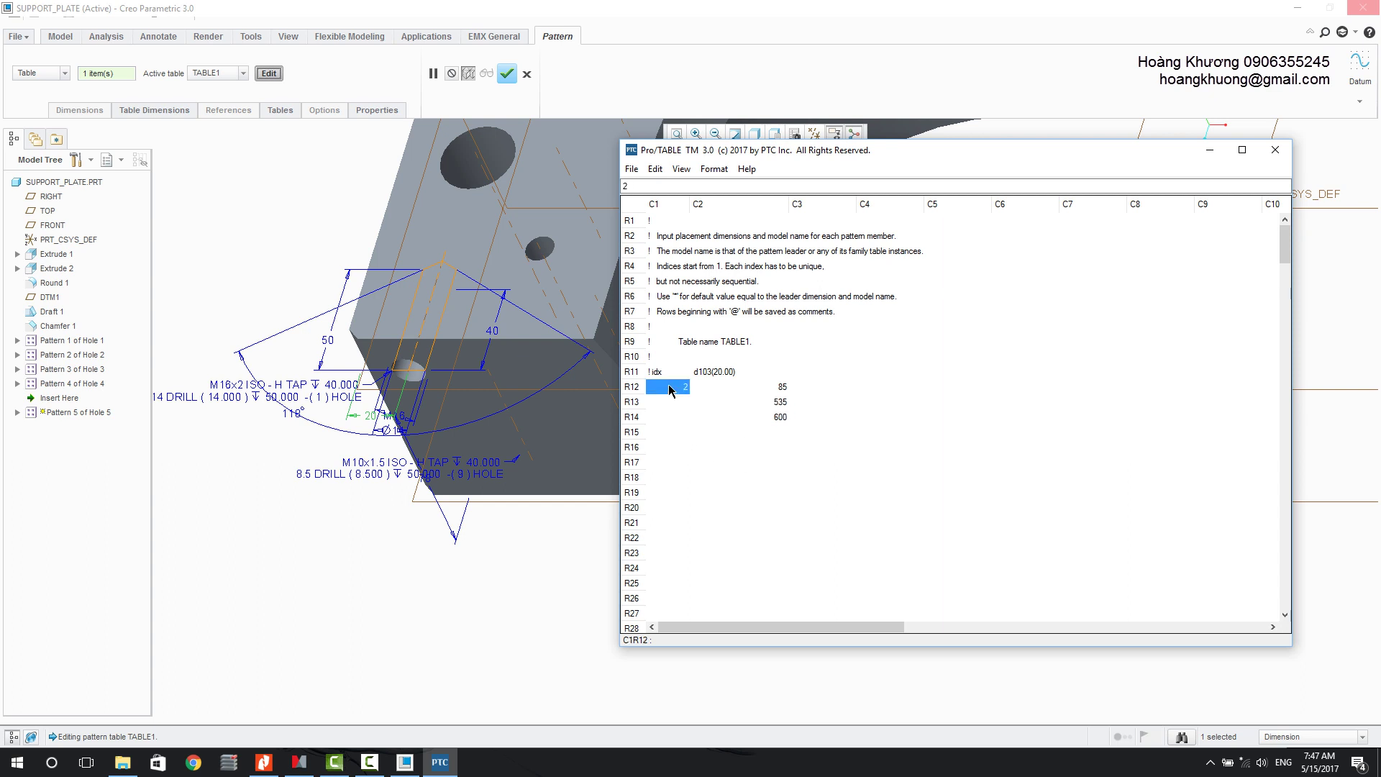
{"action": "type", "text": "3"}
{"action": "left_click", "coordinate": [664, 419]}
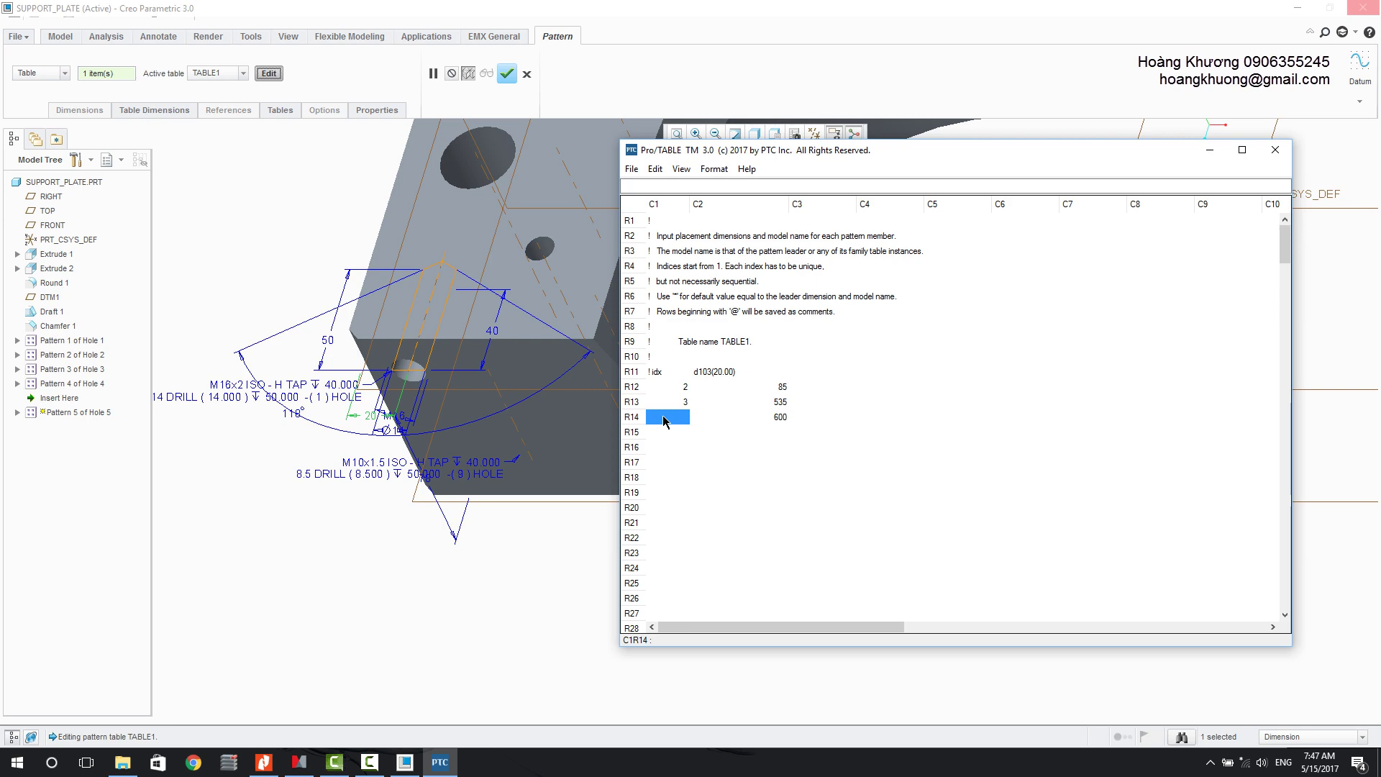
{"action": "type", "text": "4"}
Step: Save and close the pattern table, and complete the M16 hole pattern
{"action": "left_click", "coordinate": [631, 169]}
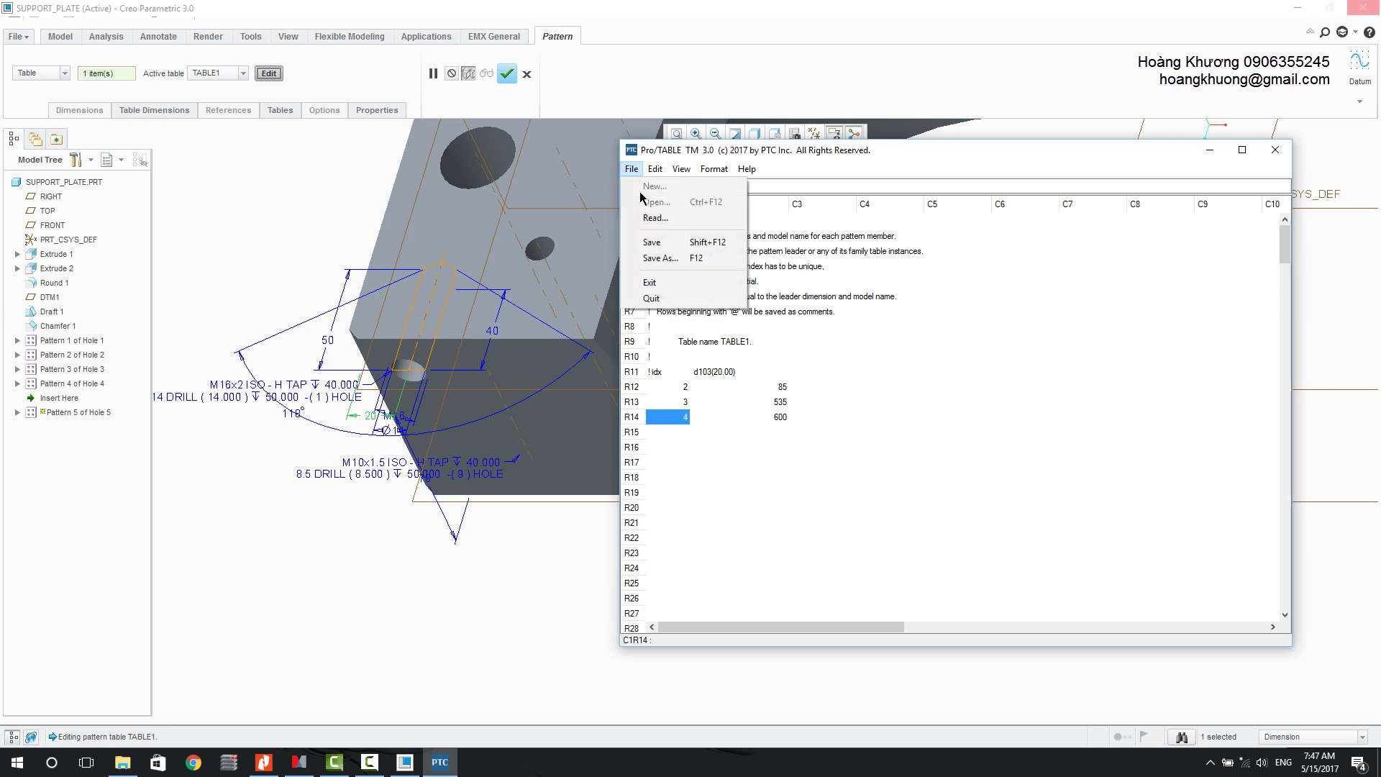
{"action": "left_click", "coordinate": [656, 244]}
{"action": "left_click", "coordinate": [1275, 149]}
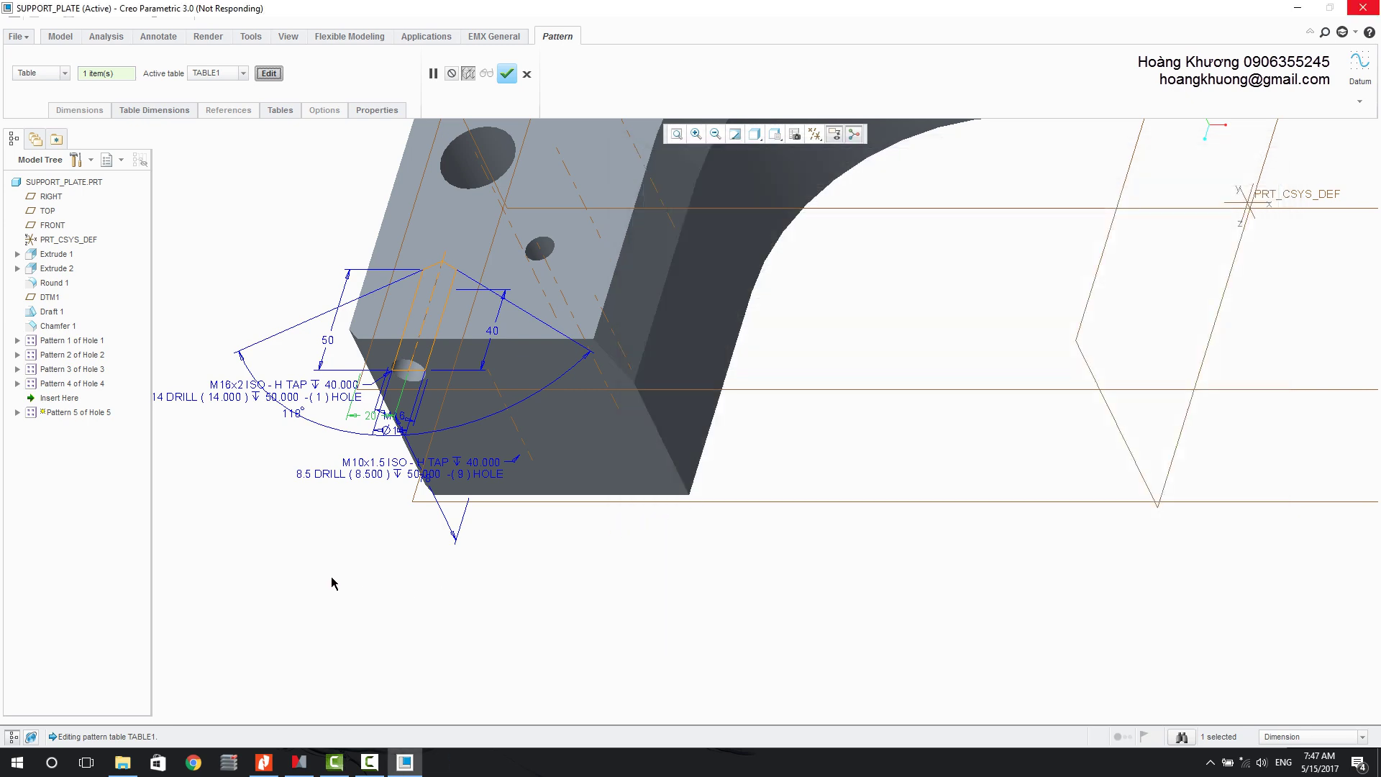
{"action": "left_click", "coordinate": [507, 73]}
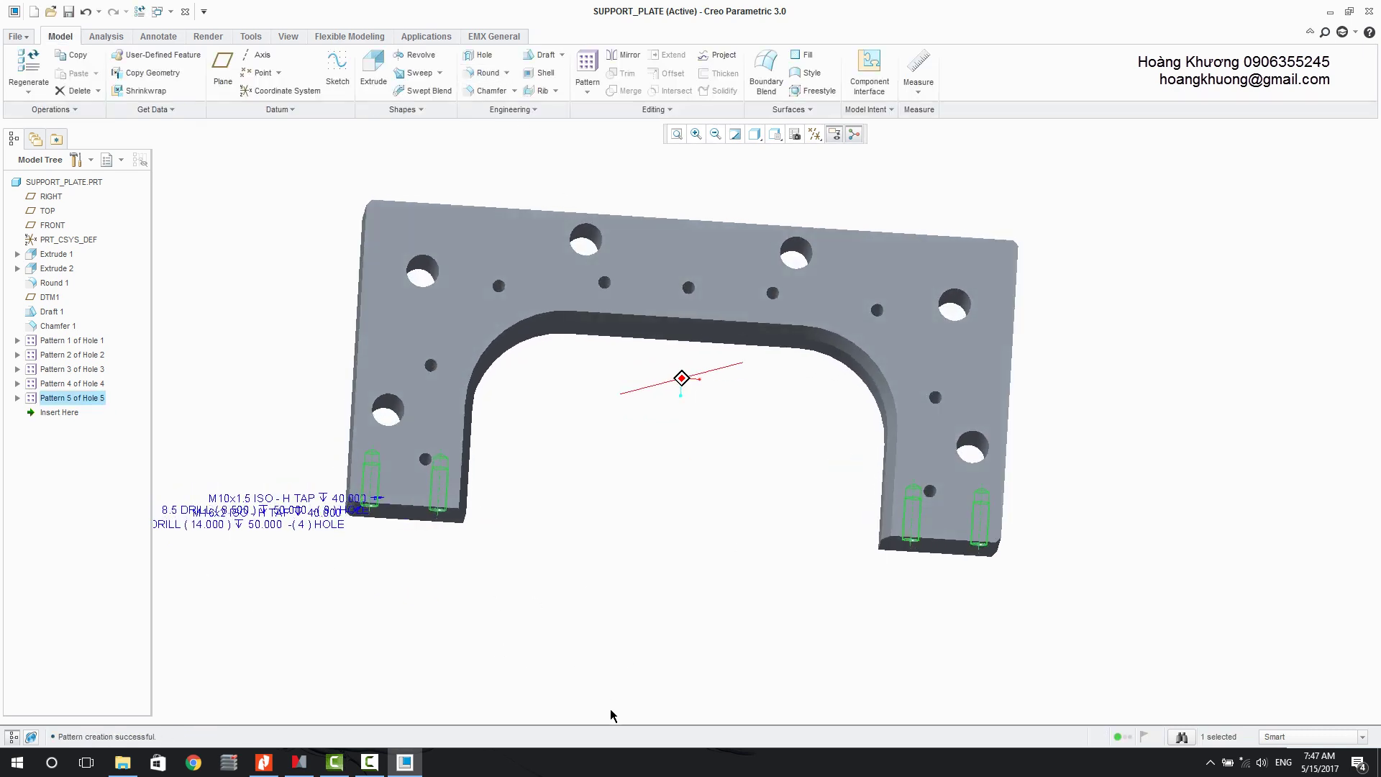
Step: Return the plate to its default orientation and hide the hole annotations and all datum features
{"action": "middle_click_drag", "start_coordinate": [610, 709], "coordinate": [610, 580]}
{"action": "left_click", "coordinate": [612, 584]}
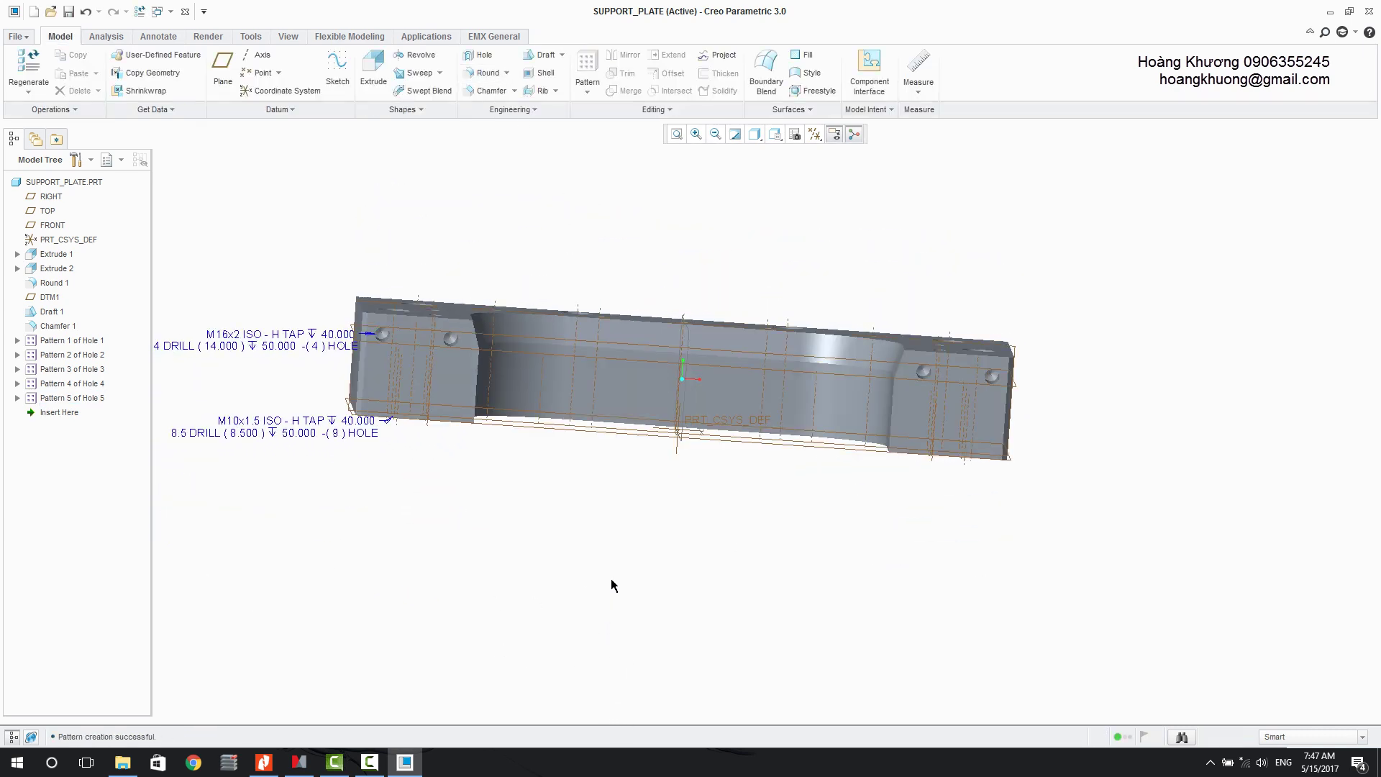
{"action": "key", "text": "ctrl+d"}
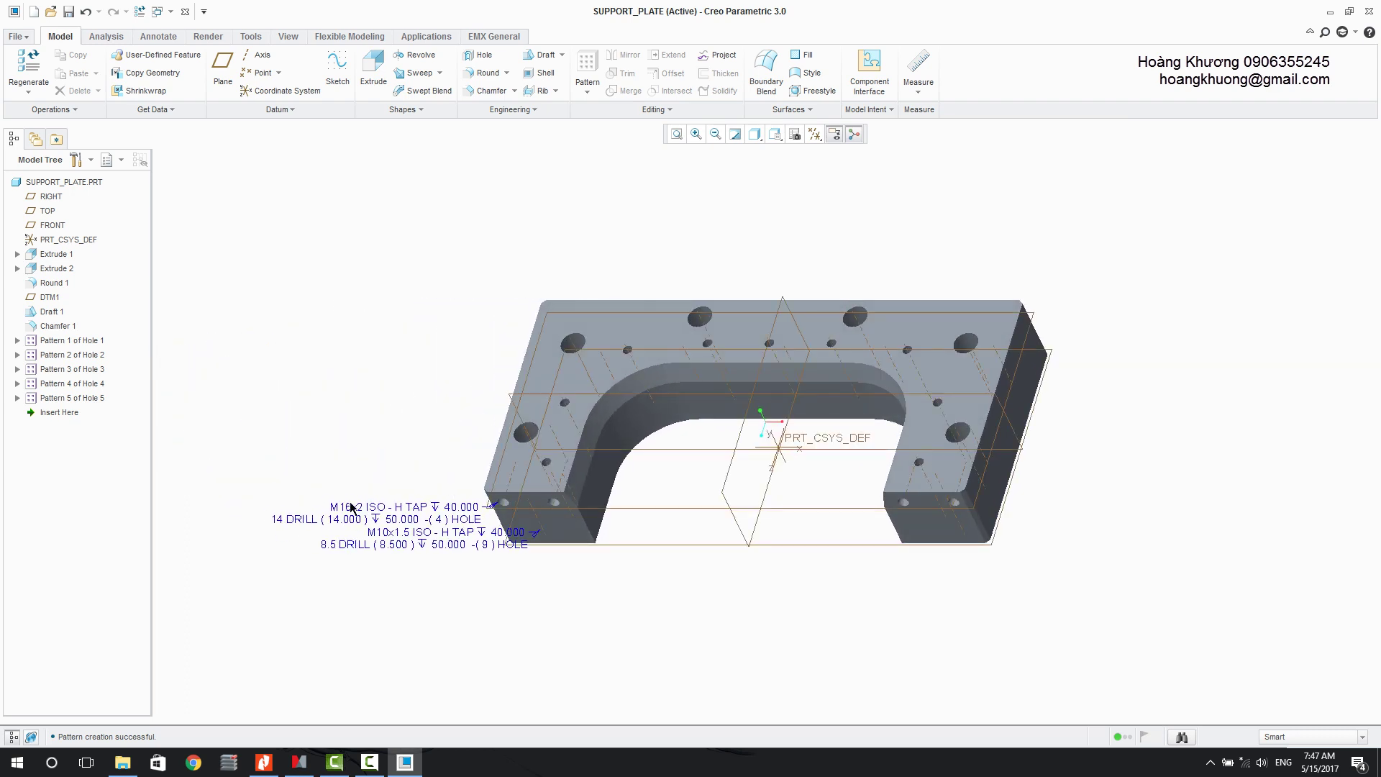
{"action": "left_click", "coordinate": [834, 137]}
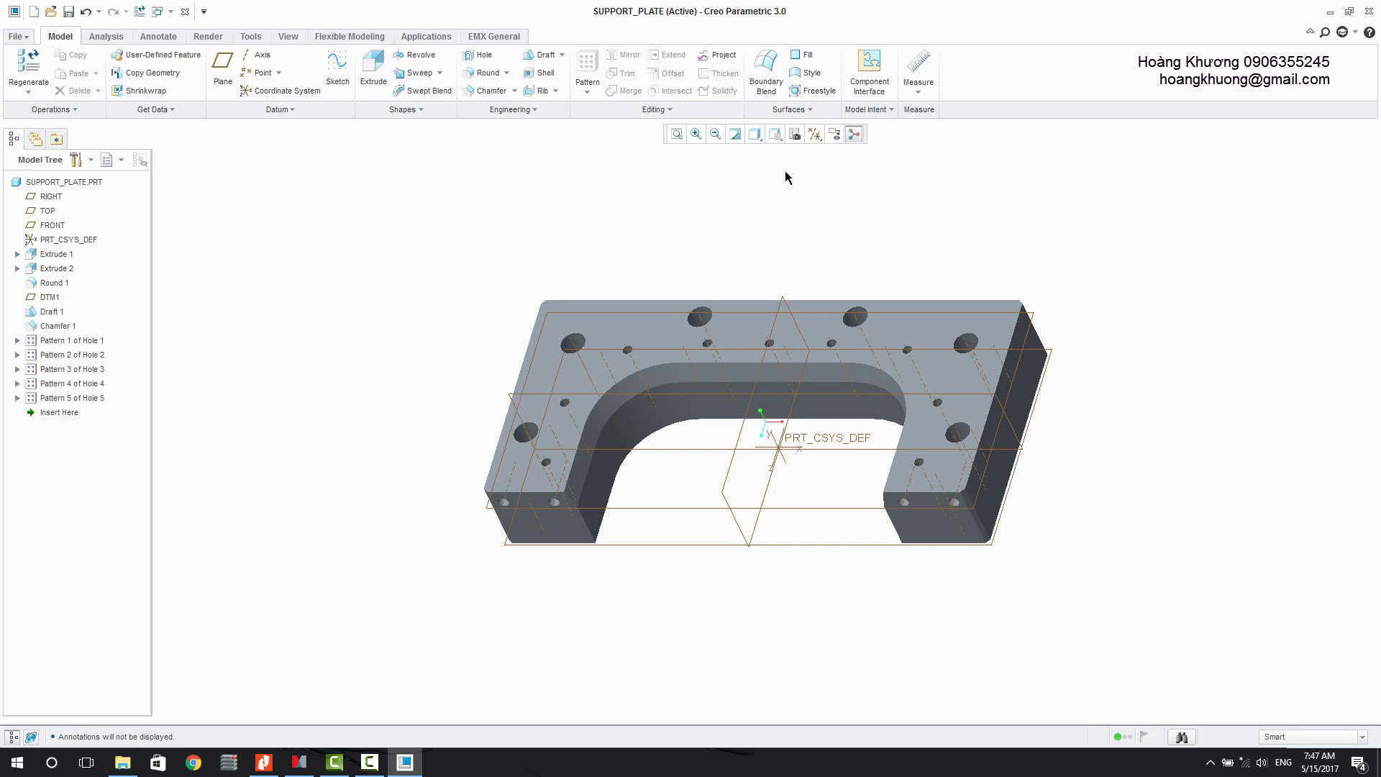
{"action": "left_click", "coordinate": [814, 134]}
{"action": "left_click", "coordinate": [817, 154]}
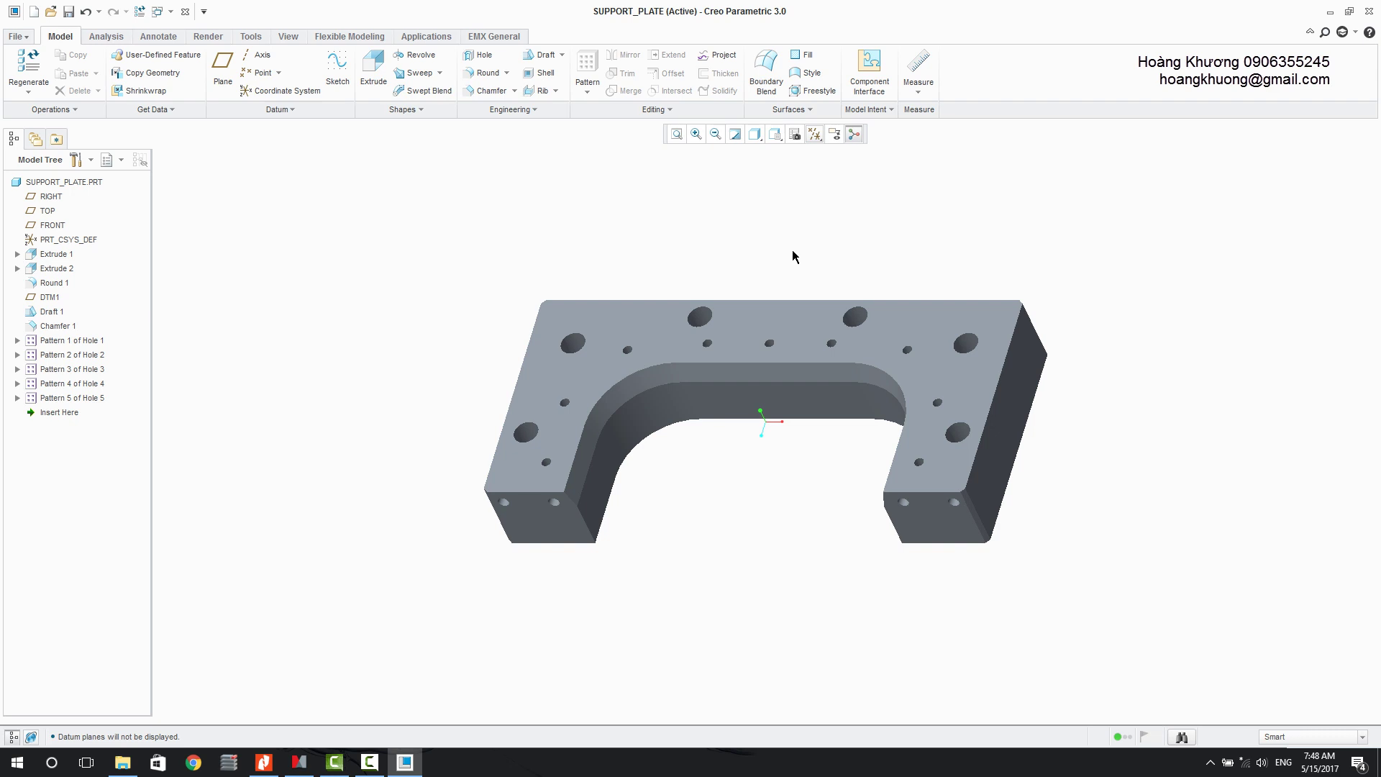
{"action": "scroll", "coordinate": [792, 249], "scroll_direction": "down", "scroll_amount": 1}
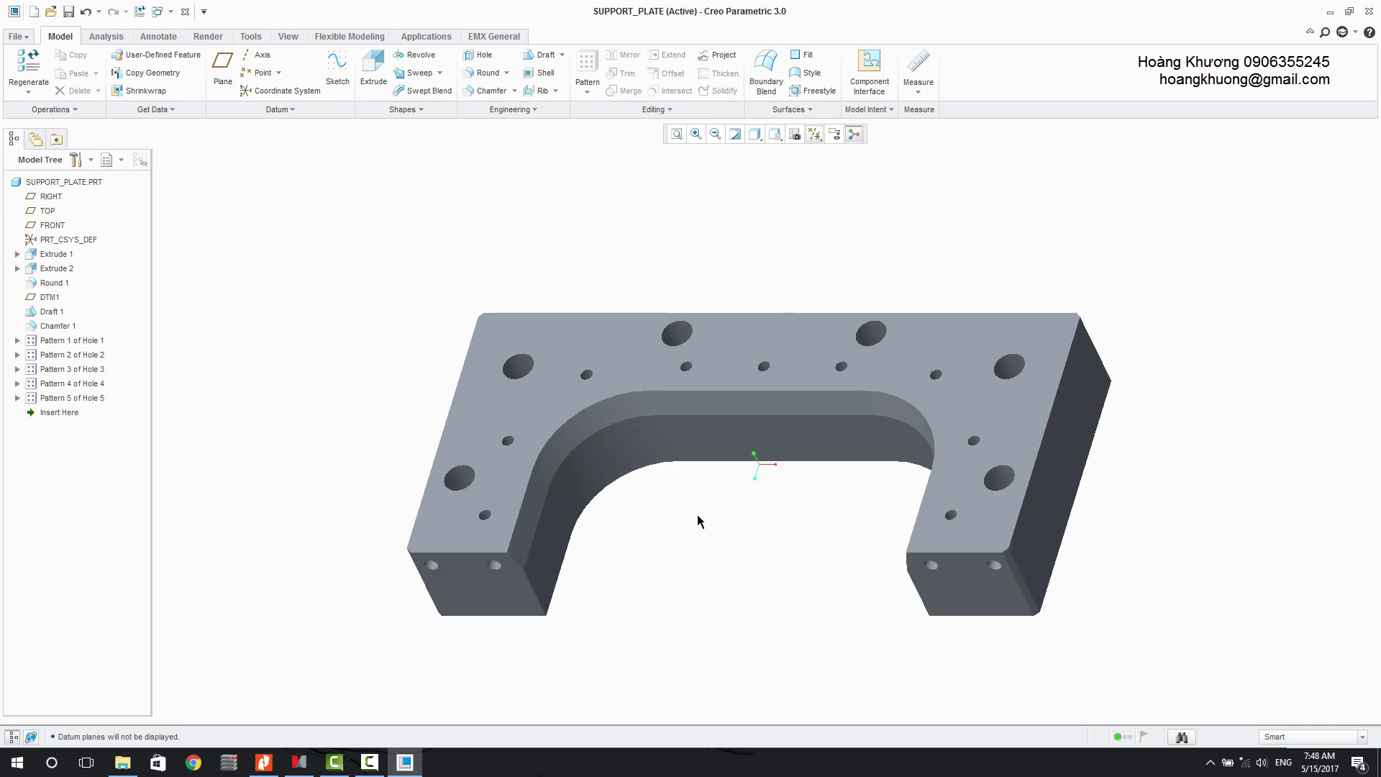